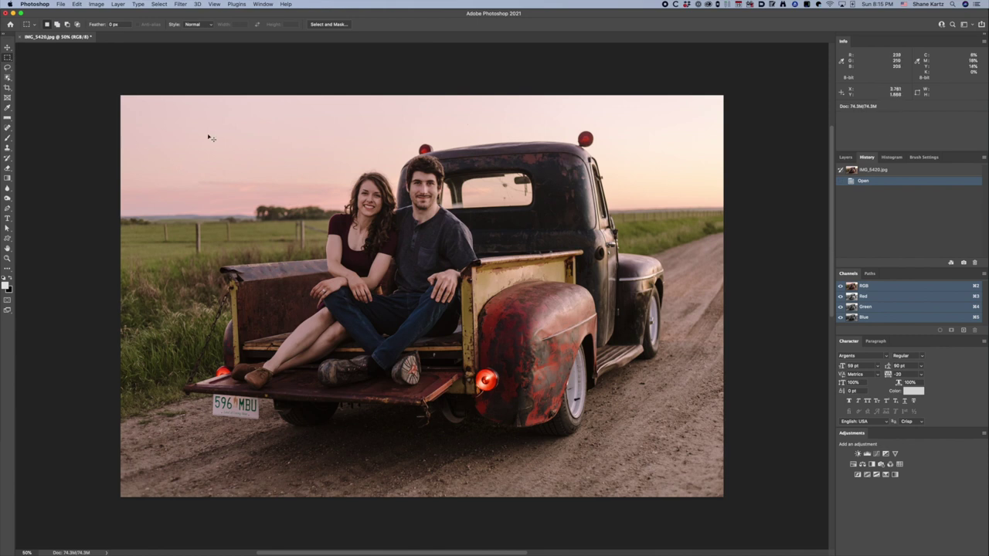
Step: Select the whole canvas and set up a W x H x Resolution crop of 14 in by 11 in at 300 px/in
{"action": "key", "text": "super+a"}
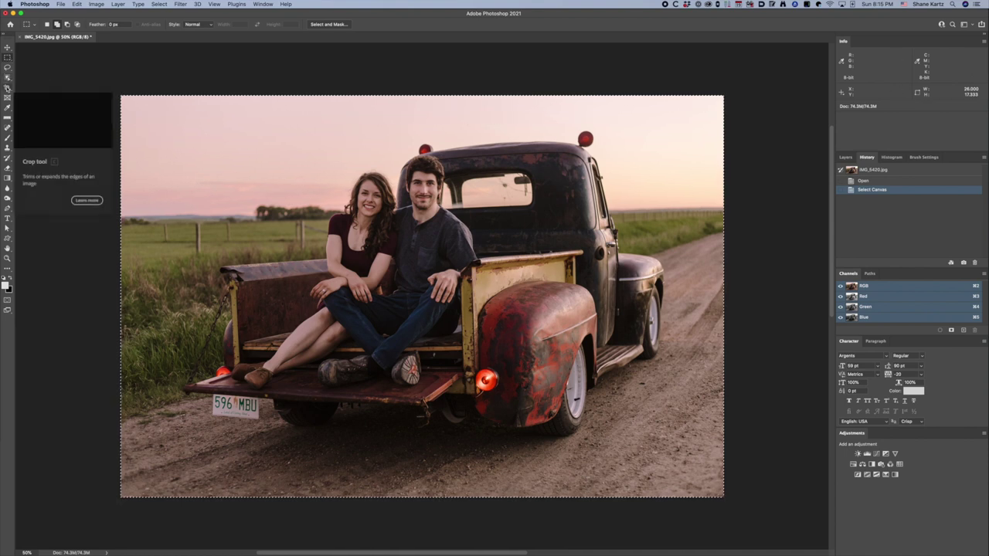
{"action": "left_click", "coordinate": [7, 88]}
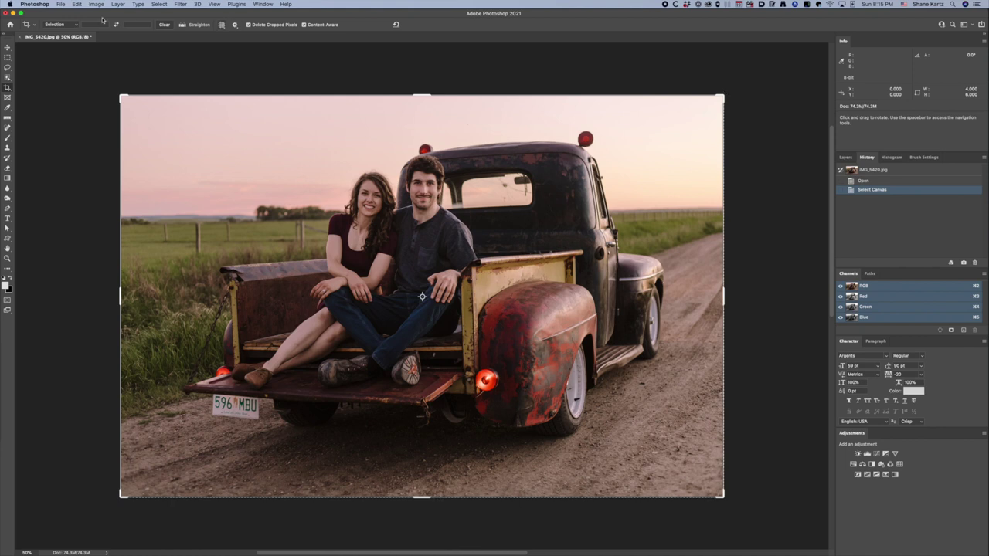
{"action": "left_click", "coordinate": [73, 24]}
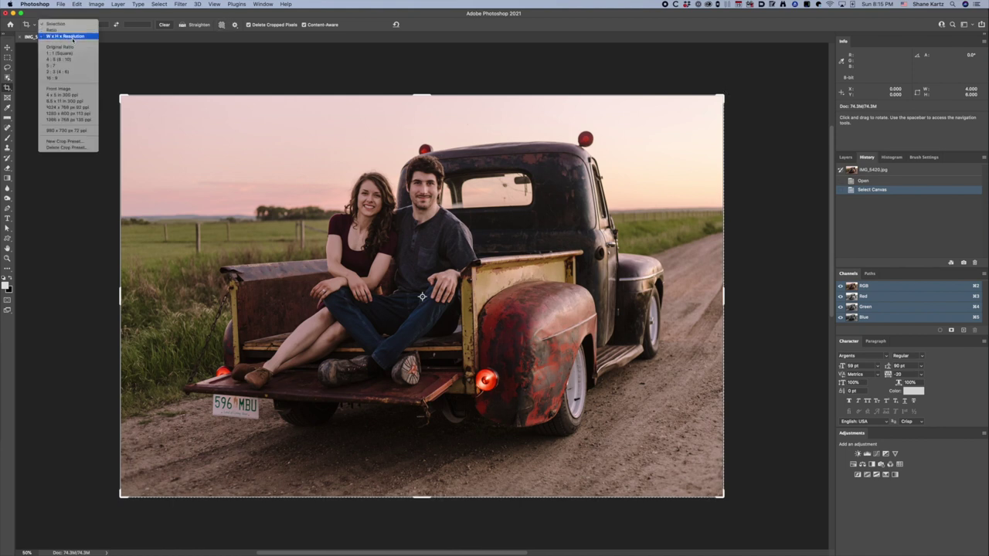
{"action": "left_click", "coordinate": [66, 35]}
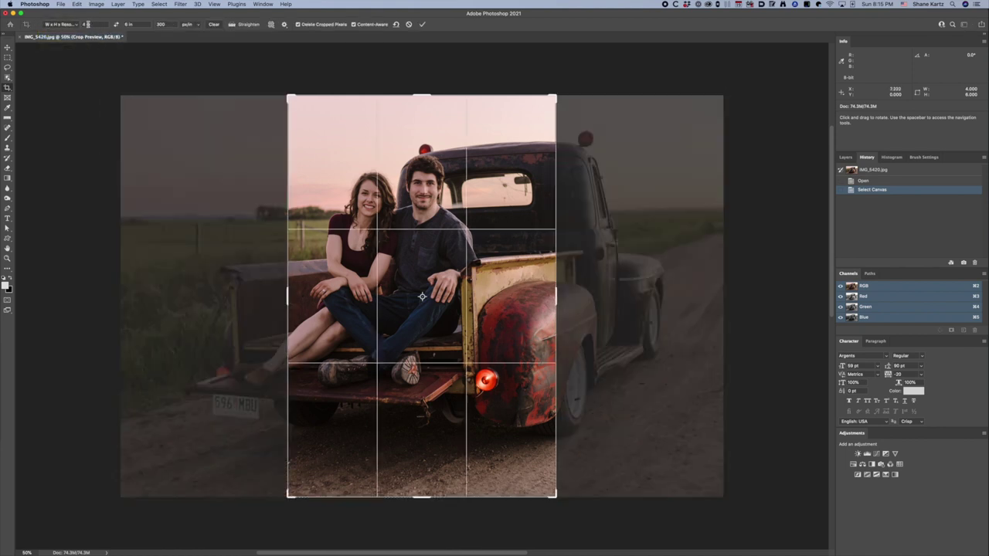
{"action": "left_click", "coordinate": [82, 25]}
{"action": "type", "text": "14"}
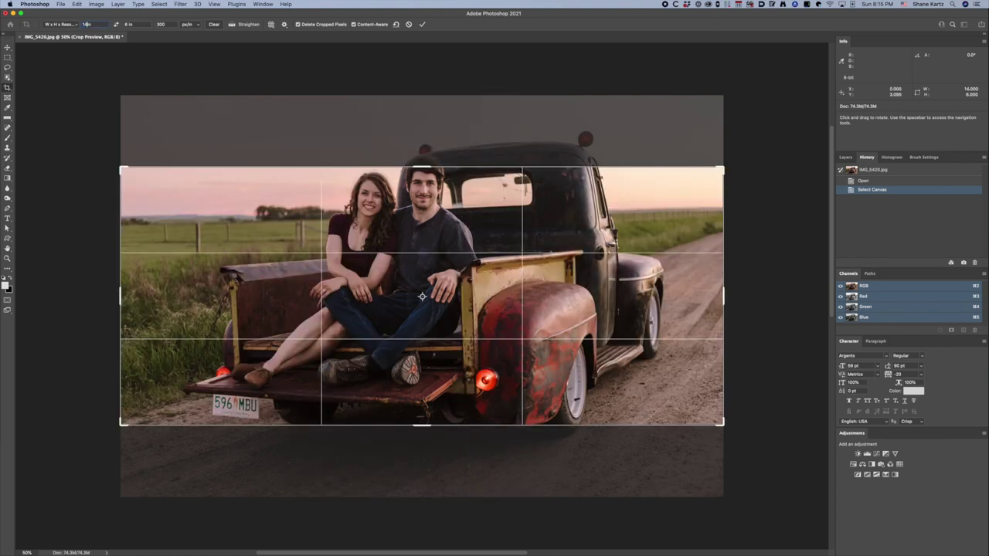
{"action": "key", "text": "Tab"}
{"action": "type", "text": "11"}
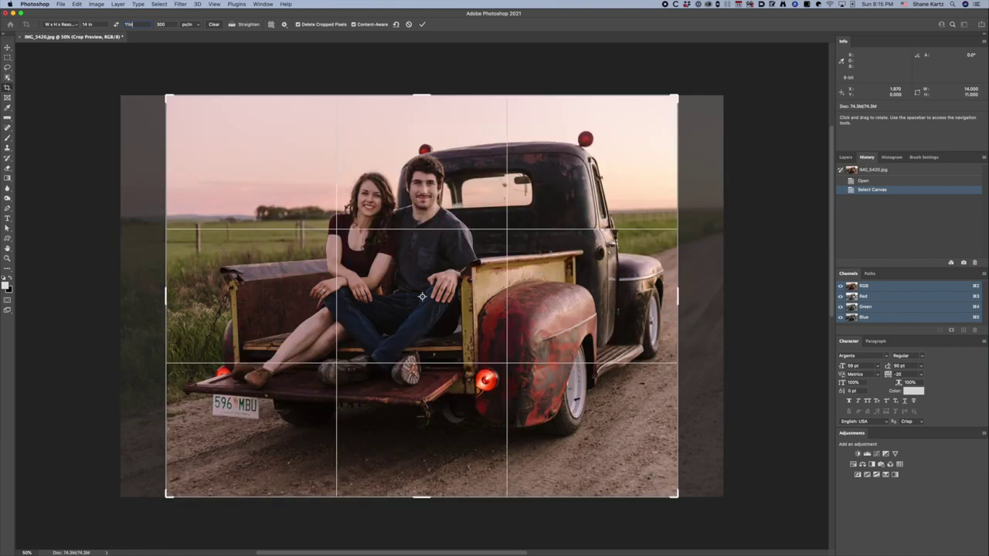
{"action": "key", "text": "Tab"}
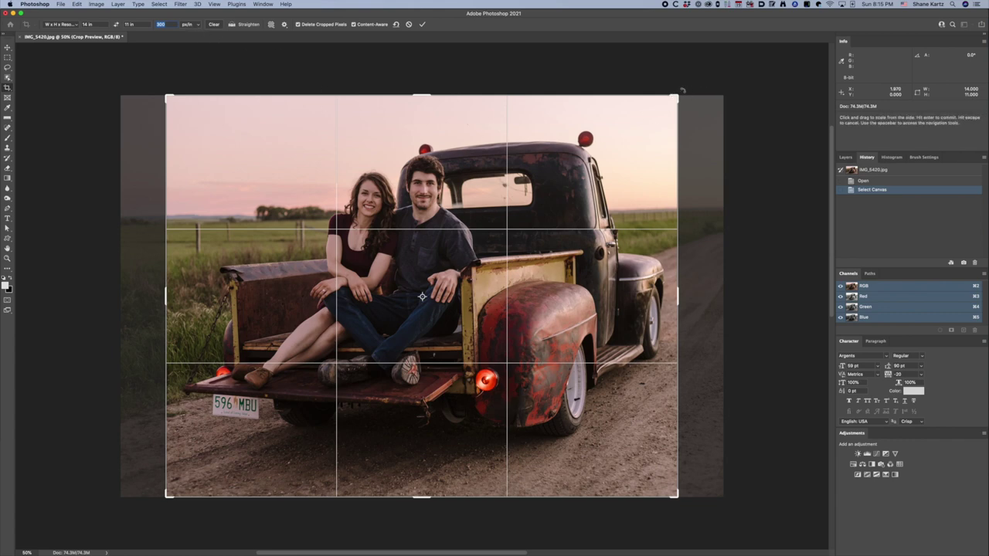
Step: Rotate the photo slightly within the crop frame, enlarge the frame beyond the sky's upper edge, and apply the content-aware crop
{"action": "left_click_drag", "start_coordinate": [683, 90], "coordinate": [689, 91]}
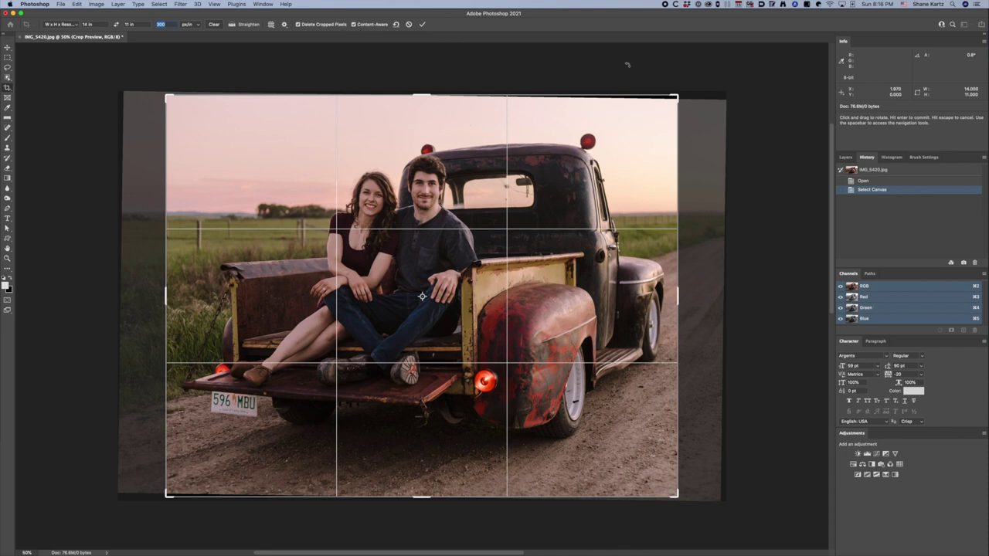
{"action": "left_click_drag", "start_coordinate": [678, 95], "coordinate": [693, 82]}
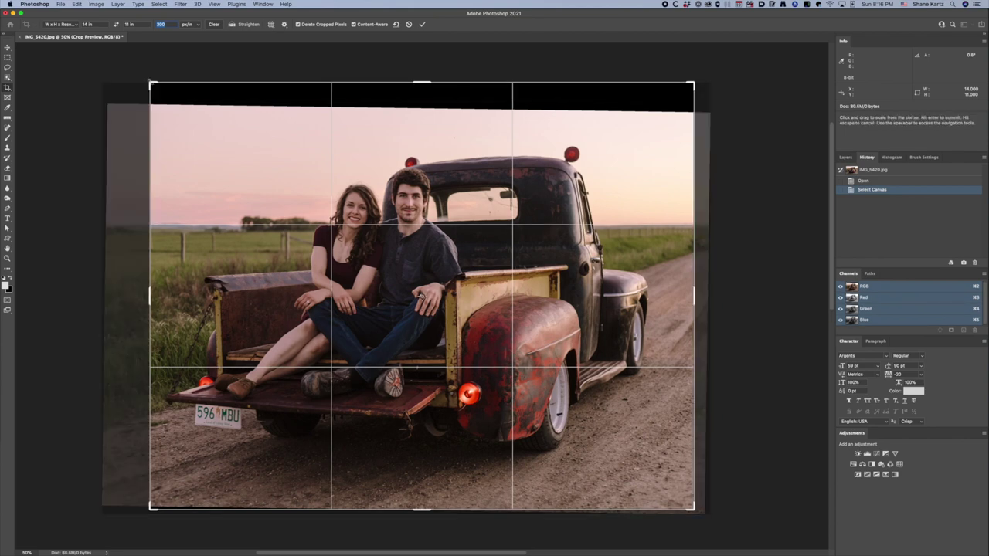
{"action": "left_click_drag", "start_coordinate": [150, 80], "coordinate": [140, 75]}
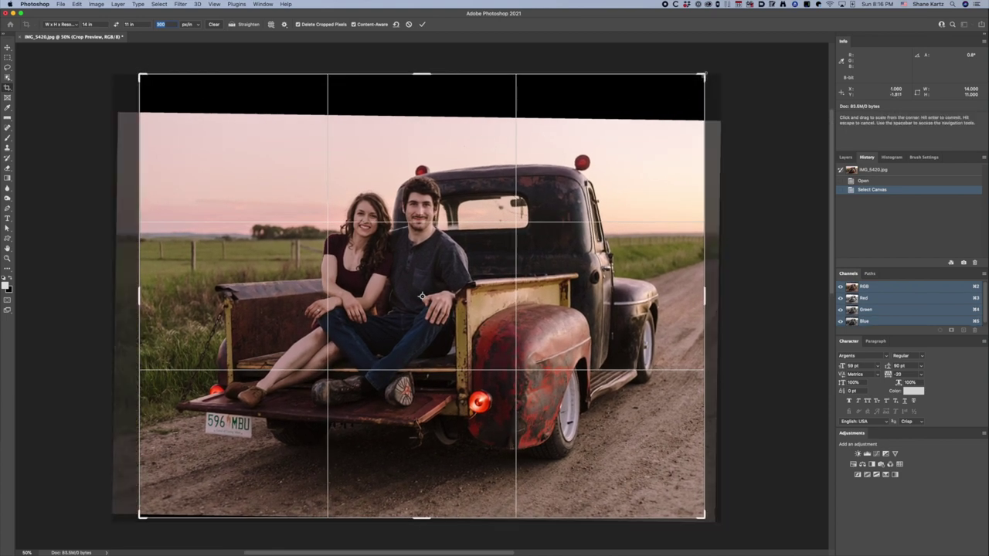
{"action": "left_click_drag", "start_coordinate": [702, 77], "coordinate": [706, 74]}
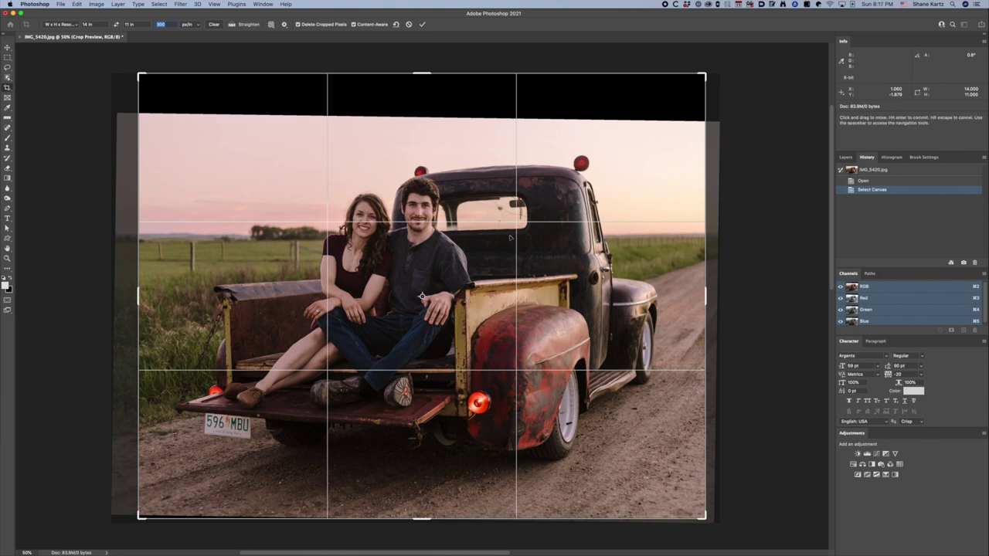
{"action": "key", "text": "Return"}
{"action": "key", "text": "Return"}
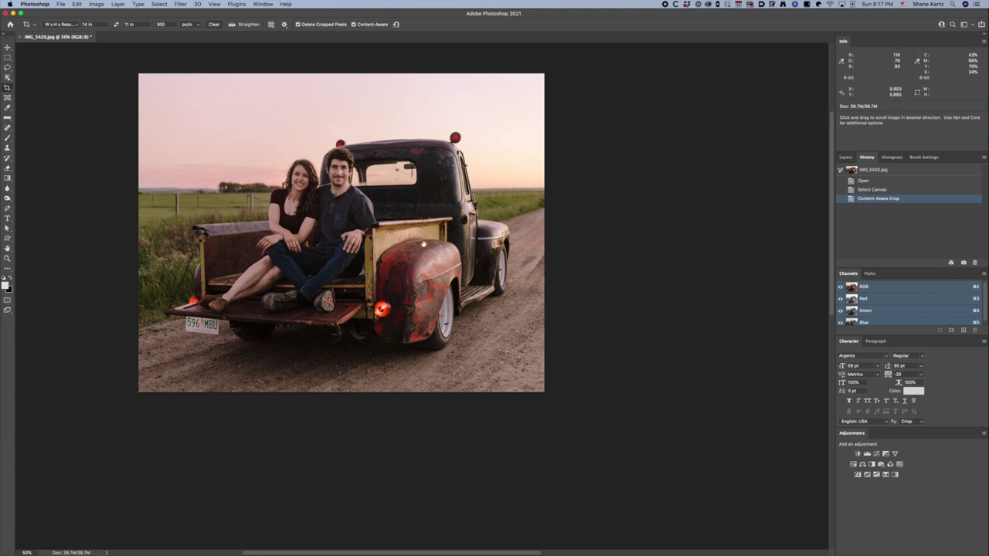
Step: Examine the image detail and noise on the man's shirt and hand at up to 800% magnification
{"action": "left_click_drag", "start_coordinate": [424, 245], "coordinate": [508, 284]}
{"action": "left_click", "coordinate": [231, 24]}
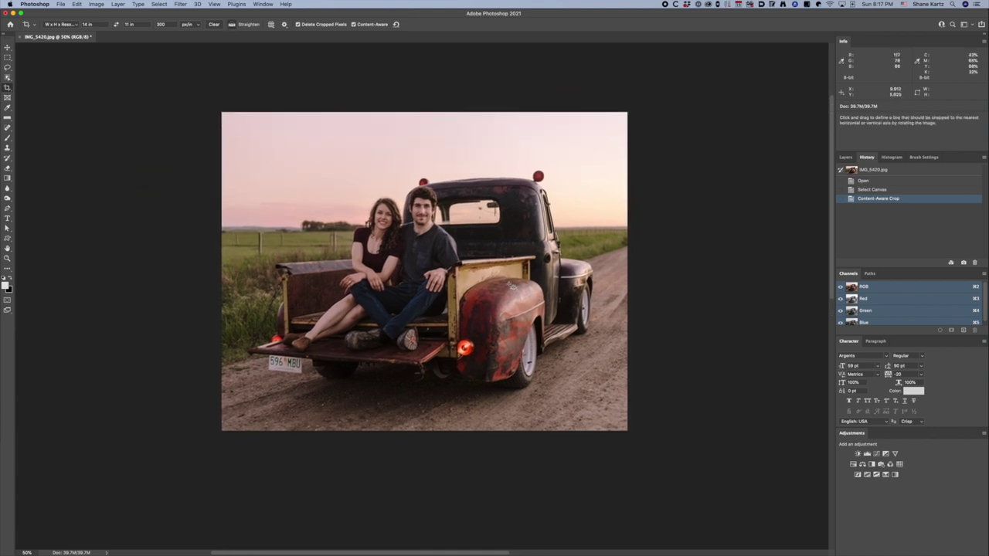
{"action": "scroll", "coordinate": [511, 288], "scroll_direction": "up", "scroll_amount": 3}
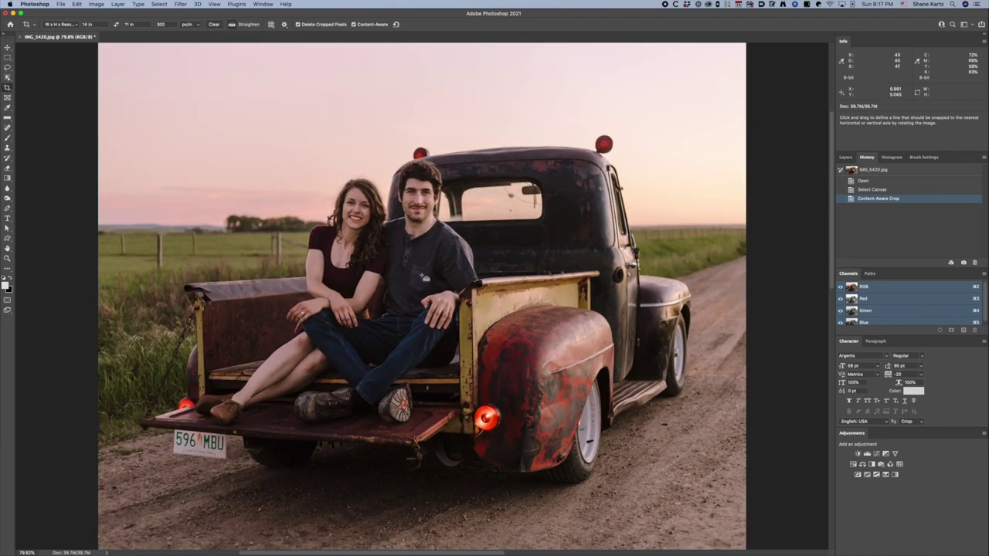
{"action": "scroll", "coordinate": [424, 277], "scroll_direction": "up", "scroll_amount": 5}
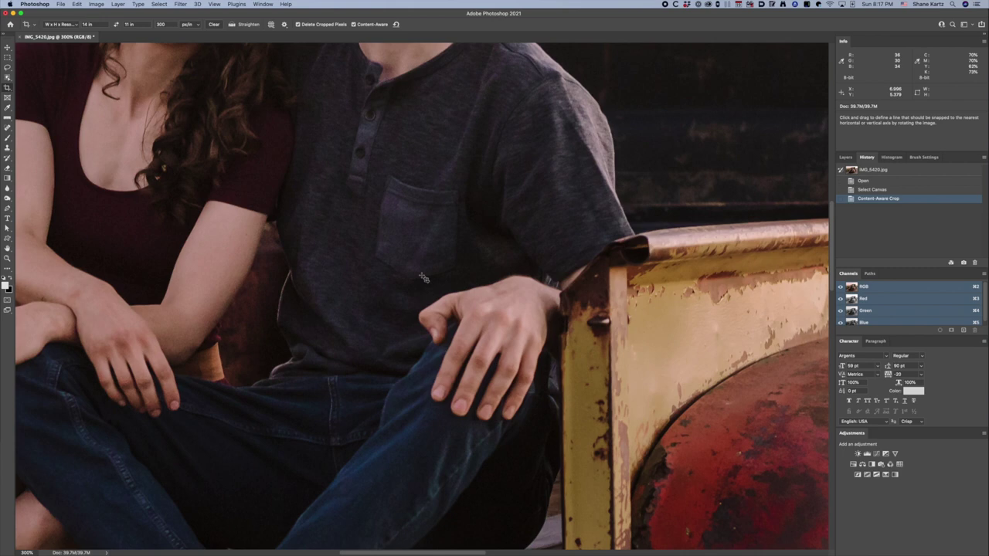
{"action": "scroll", "coordinate": [424, 277], "scroll_direction": "up", "scroll_amount": 3}
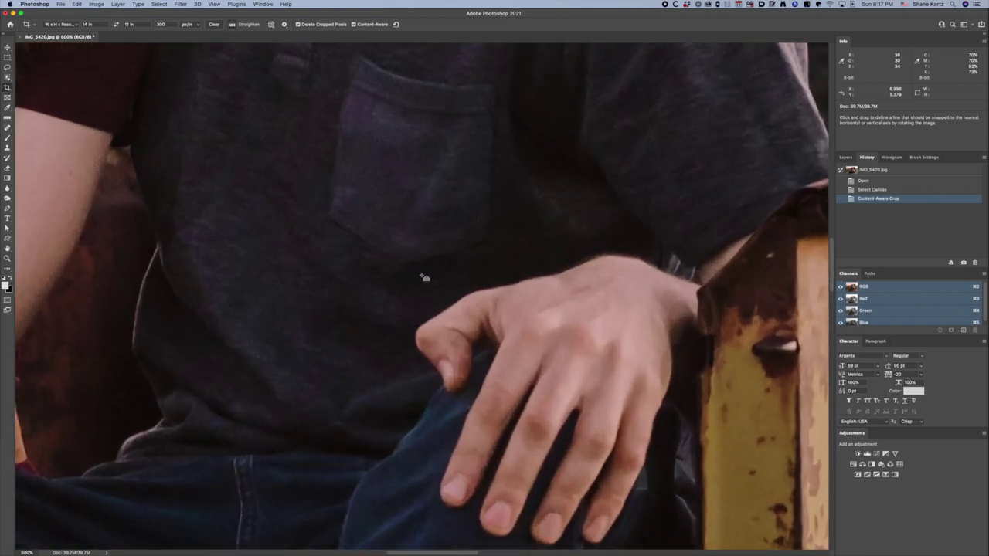
{"action": "scroll", "coordinate": [424, 277], "scroll_direction": "up", "scroll_amount": 2}
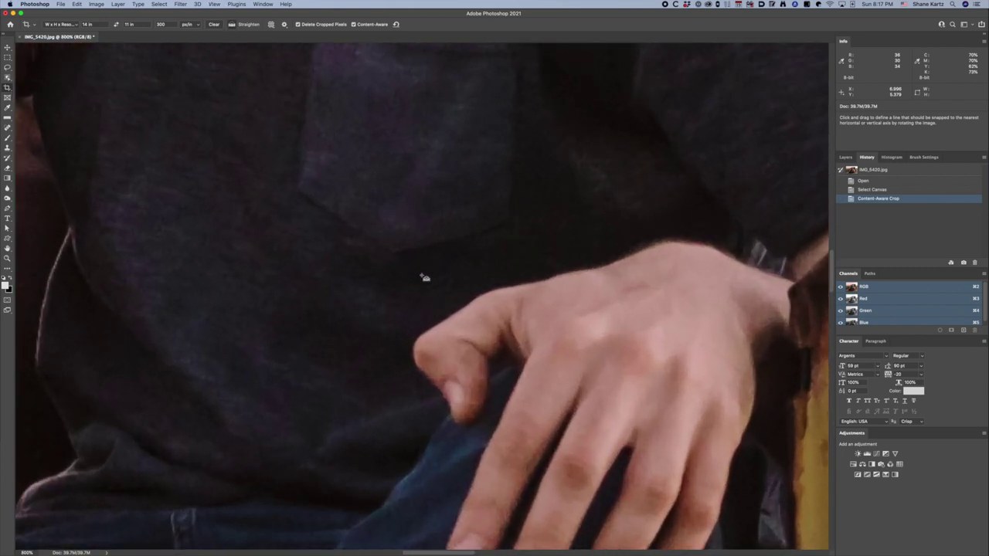
{"action": "scroll", "coordinate": [424, 276], "scroll_direction": "down", "scroll_amount": 1}
{"action": "scroll", "coordinate": [424, 276], "scroll_direction": "down", "scroll_amount": 1}
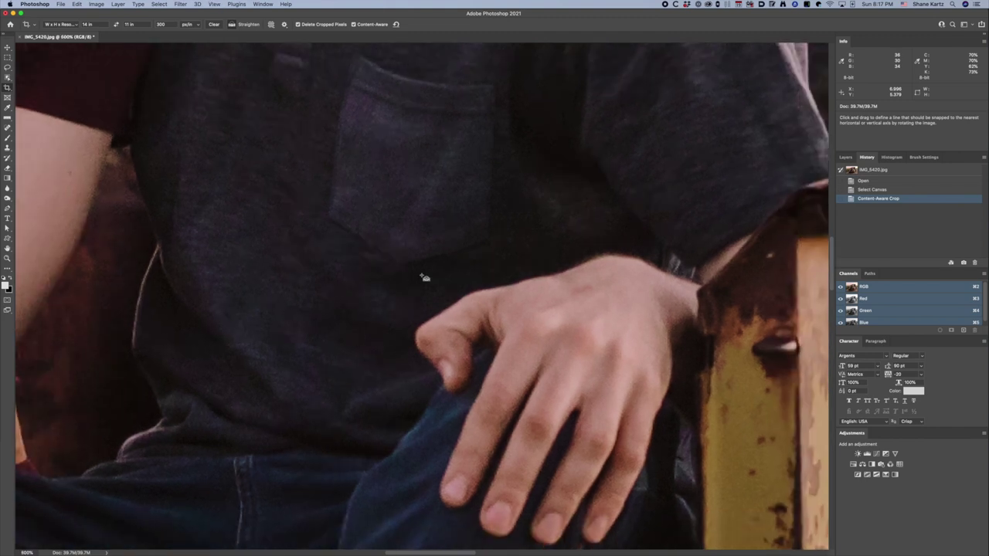
{"action": "scroll", "coordinate": [424, 277], "scroll_direction": "up", "scroll_amount": 1}
{"action": "scroll", "coordinate": [424, 276], "scroll_direction": "down", "scroll_amount": 4}
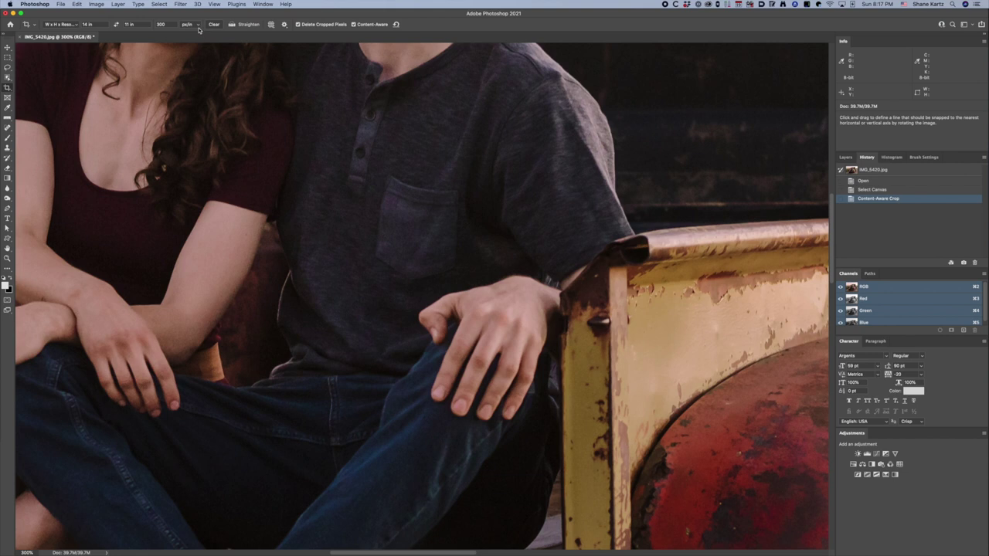
Step: Open the Gaussian Blur filter and magnify its preview of the man's hand to 700%
{"action": "left_click", "coordinate": [182, 5]}
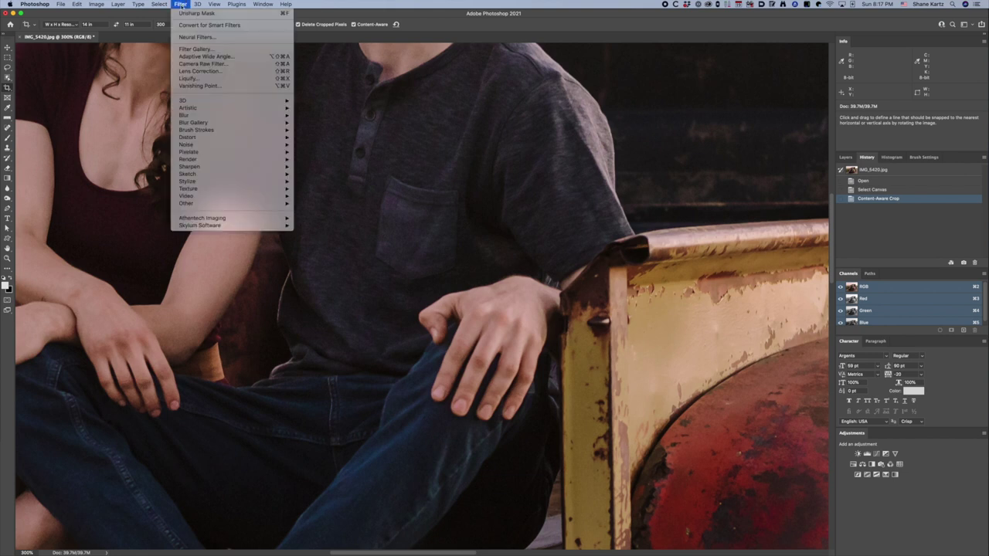
{"action": "mouse_move", "coordinate": [190, 131]}
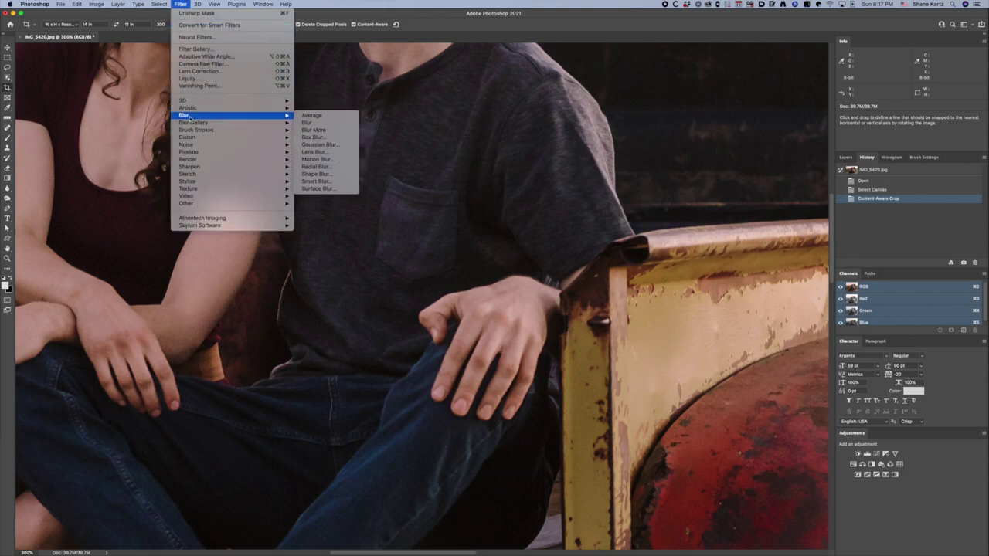
{"action": "left_click", "coordinate": [320, 144]}
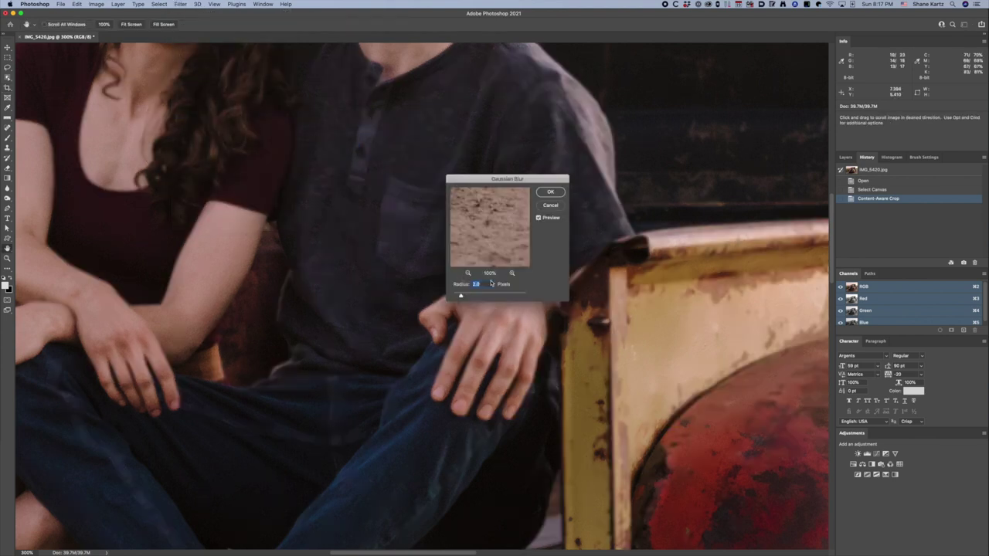
{"action": "left_click", "coordinate": [488, 340]}
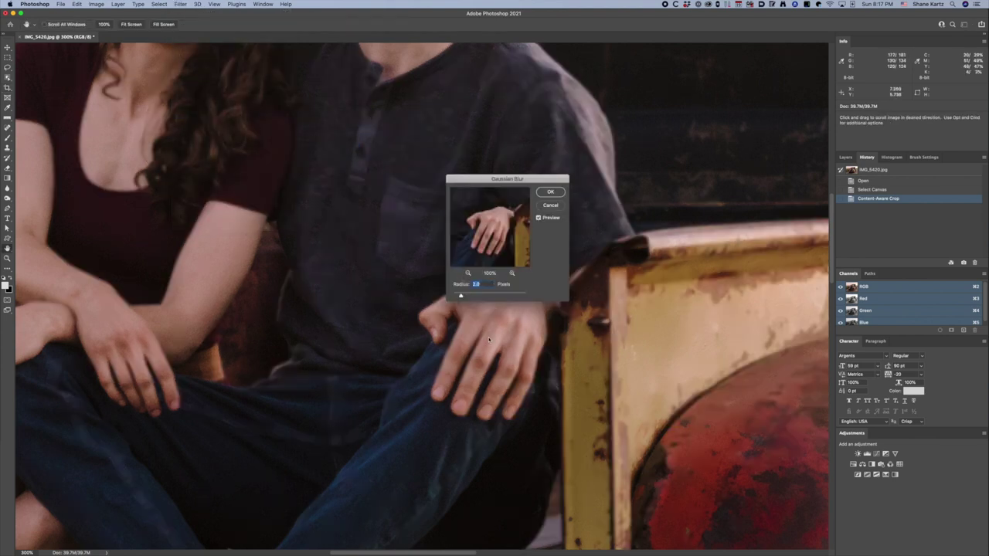
{"action": "left_click", "coordinate": [512, 273]}
{"action": "left_click", "coordinate": [512, 274]}
{"action": "left_click", "coordinate": [511, 274]}
{"action": "left_click", "coordinate": [511, 273]}
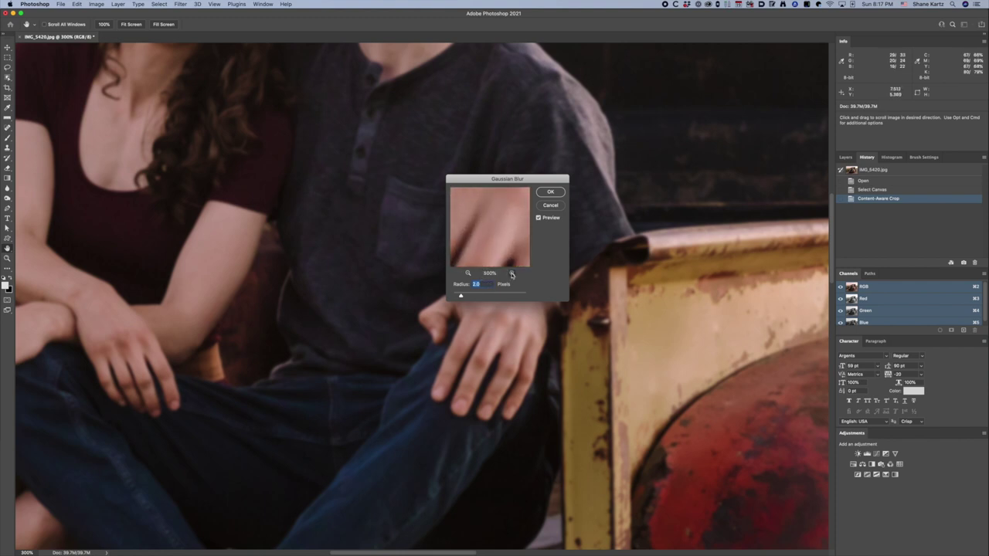
{"action": "left_click", "coordinate": [512, 274]}
{"action": "left_click", "coordinate": [512, 274]}
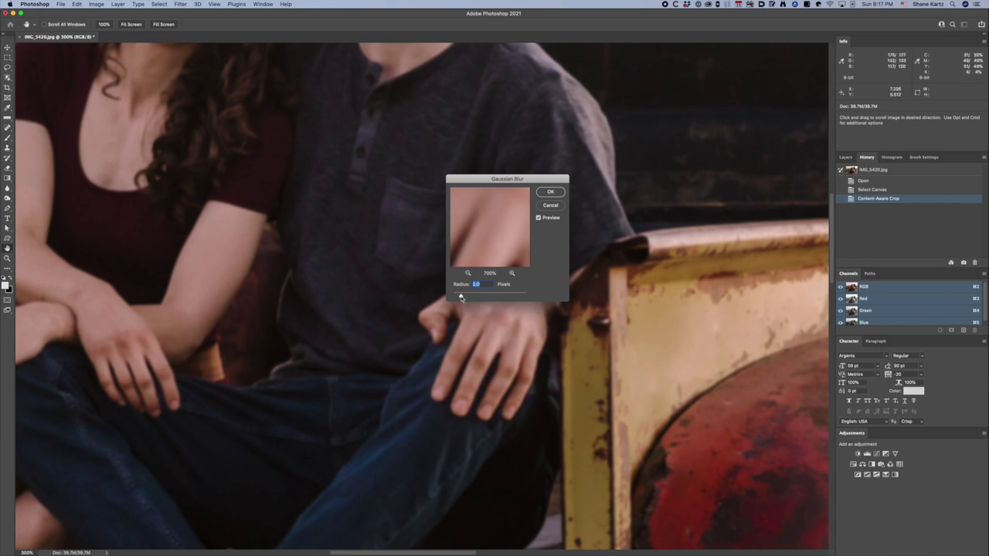
Step: Compare the blur's effect on the skin and shirt, and apply Gaussian Blur with a radius of 0.4 pixels
{"action": "left_click_drag", "start_coordinate": [461, 297], "coordinate": [453, 296]}
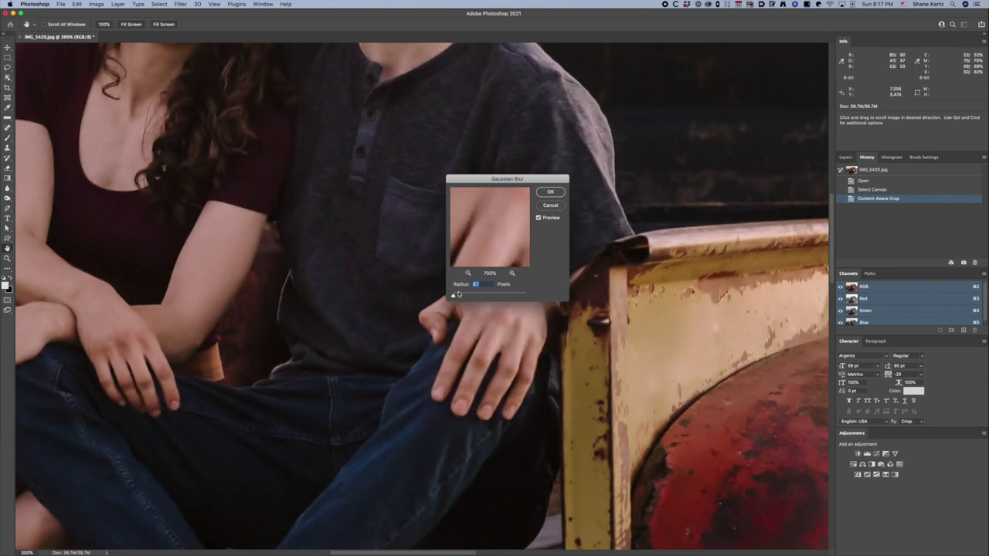
{"action": "key", "text": "BackSpace"}
{"action": "left_click_drag", "start_coordinate": [487, 216], "coordinate": [505, 265]}
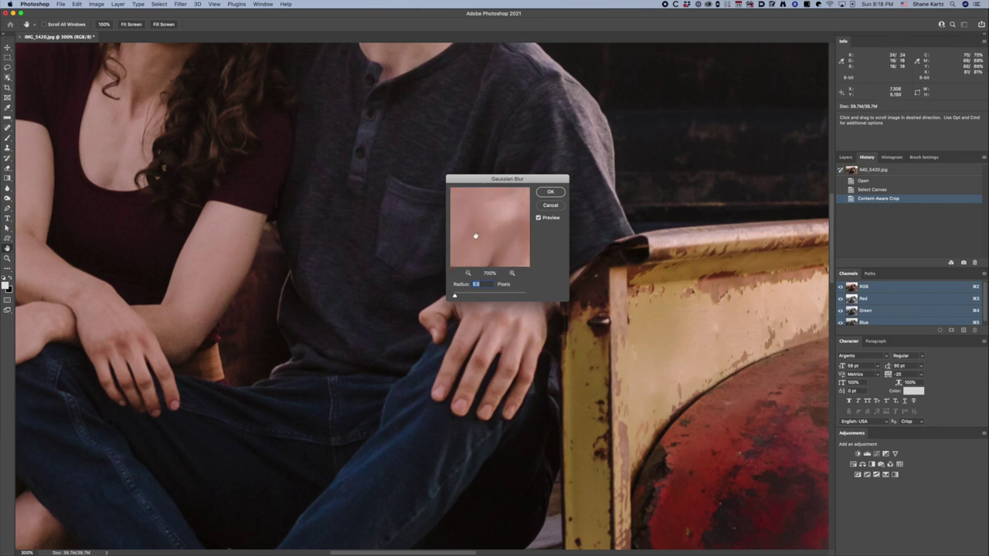
{"action": "left_click", "coordinate": [413, 167]}
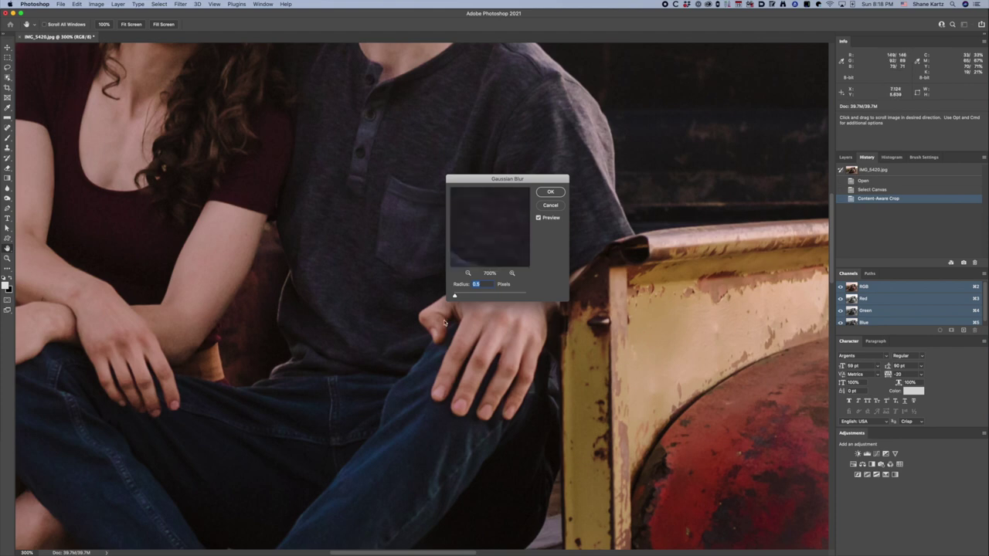
{"action": "left_click_drag", "start_coordinate": [397, 182], "coordinate": [296, 461]}
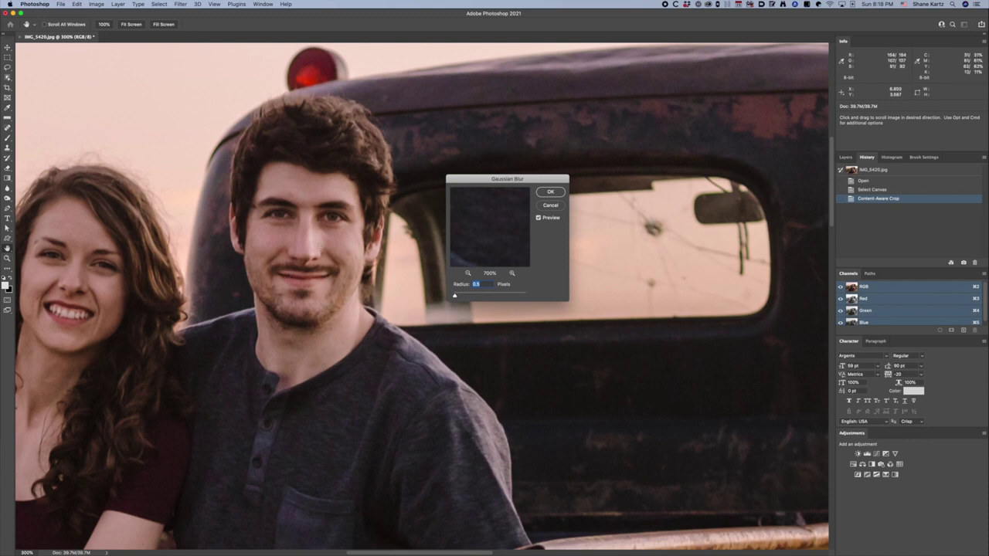
{"action": "left_click", "coordinate": [539, 219]}
{"action": "left_click_drag", "start_coordinate": [477, 221], "coordinate": [526, 214]}
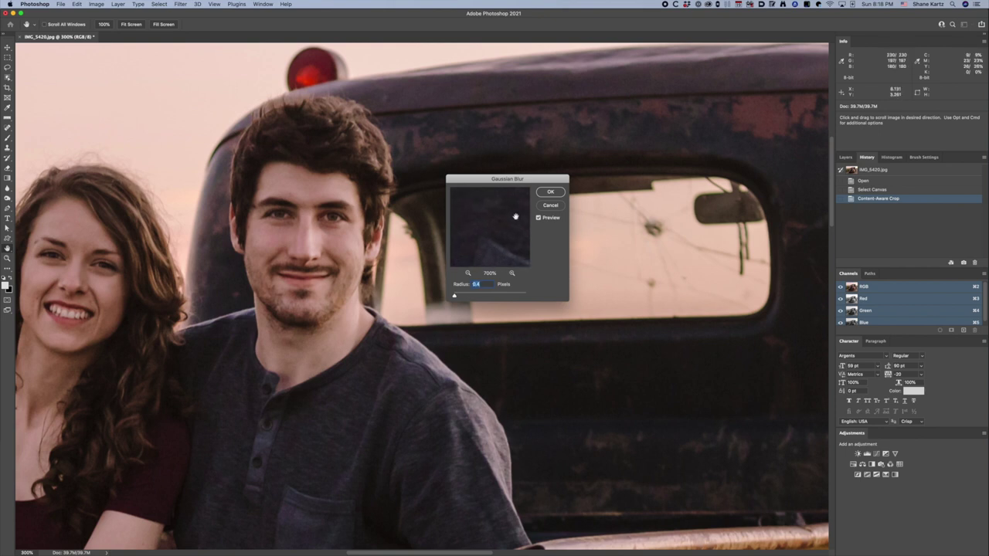
{"action": "left_click_drag", "start_coordinate": [515, 216], "coordinate": [512, 221]}
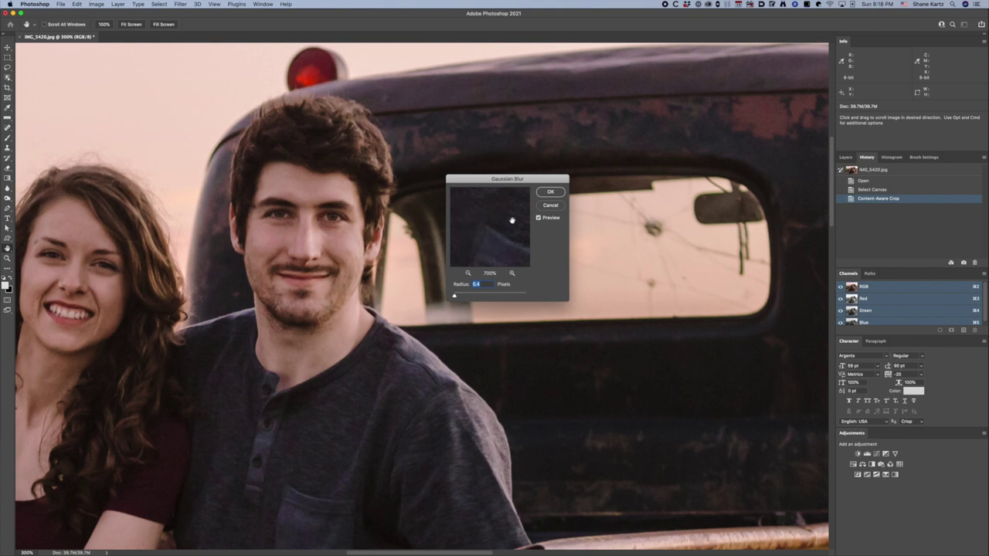
{"action": "left_click", "coordinate": [551, 193]}
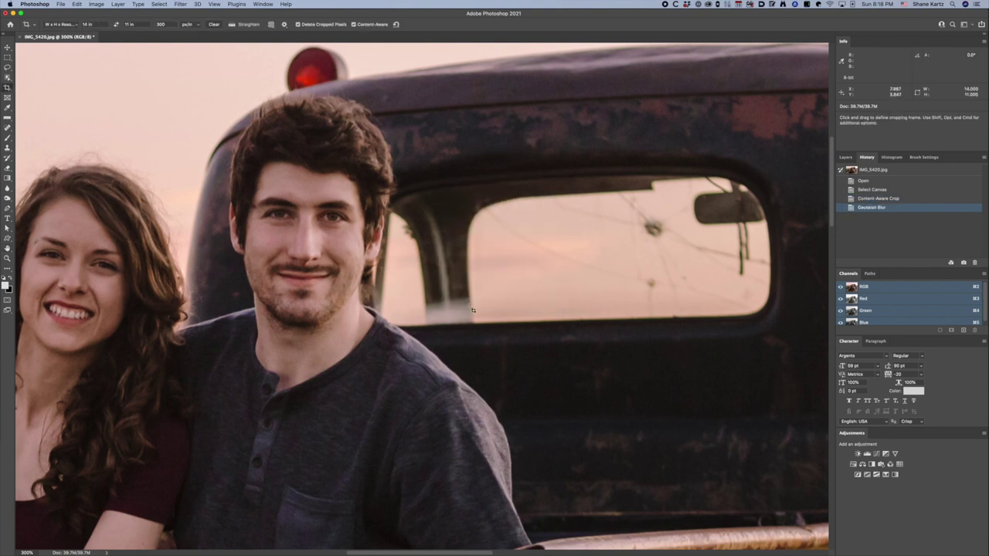
Step: Inspect the blurred couple's skin and clothing up close, and review the photo at 100%
{"action": "key", "text": "space"}
{"action": "left_click_drag", "start_coordinate": [367, 421], "coordinate": [487, 348]}
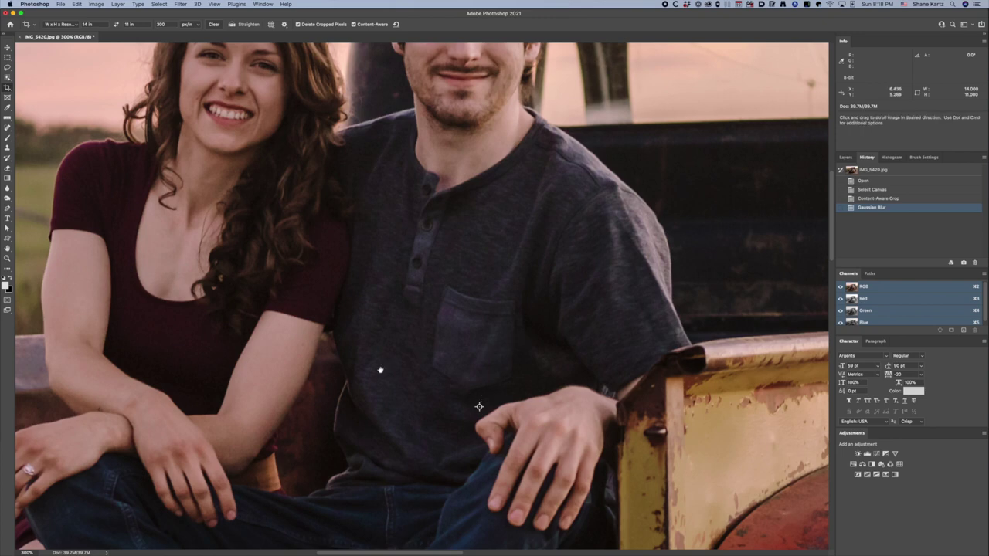
{"action": "left_click_drag", "start_coordinate": [479, 406], "coordinate": [576, 319]}
{"action": "left_click_drag", "start_coordinate": [433, 335], "coordinate": [418, 397]}
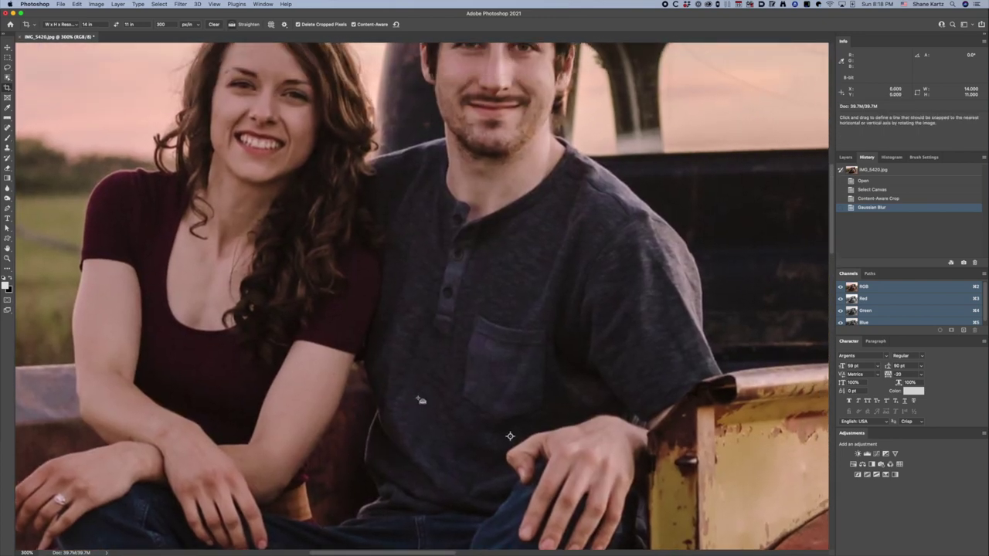
{"action": "key", "text": "super+minus"}
{"action": "key", "text": "super+minus"}
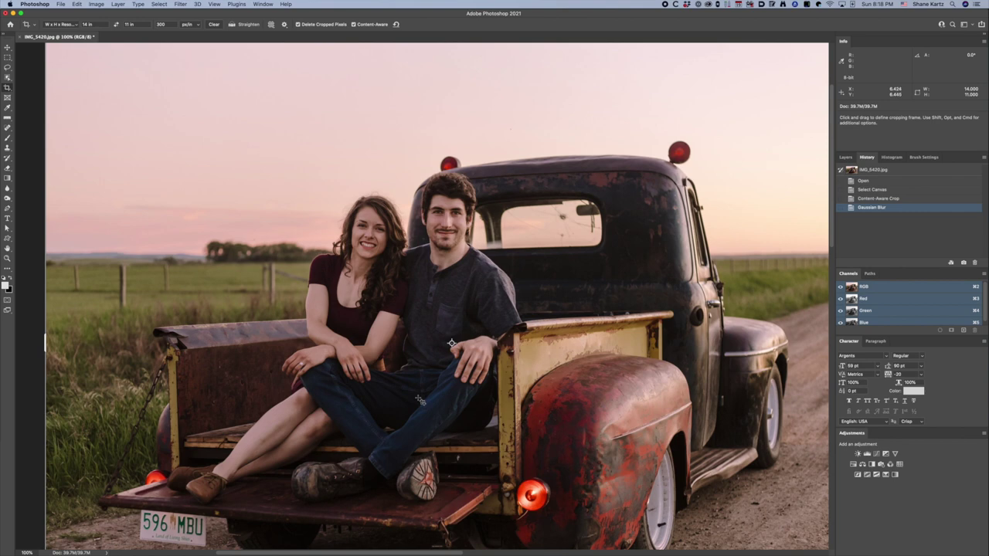
Step: Set up the Burn tool with a smaller brush and the Midtones range for retouching the truck's rear tire
{"action": "scroll", "coordinate": [469, 429], "scroll_direction": "down", "scroll_amount": 3}
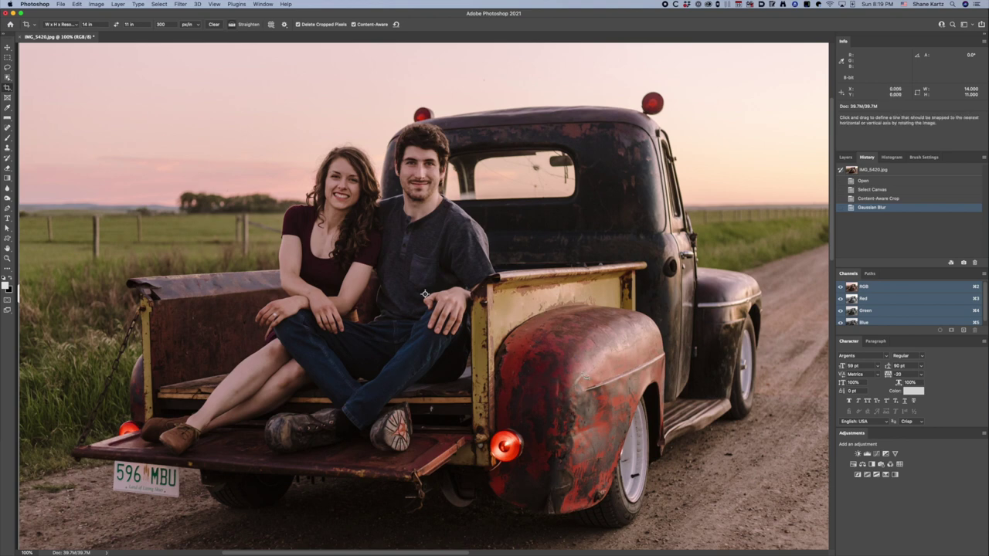
{"action": "key", "text": "super+plus"}
{"action": "key", "text": "super+plus"}
{"action": "key", "text": "super+plus"}
{"action": "left_click_drag", "start_coordinate": [655, 448], "coordinate": [469, 315]}
{"action": "left_click_drag", "start_coordinate": [508, 412], "coordinate": [393, 186]}
{"action": "left_click_drag", "start_coordinate": [564, 384], "coordinate": [350, 169]}
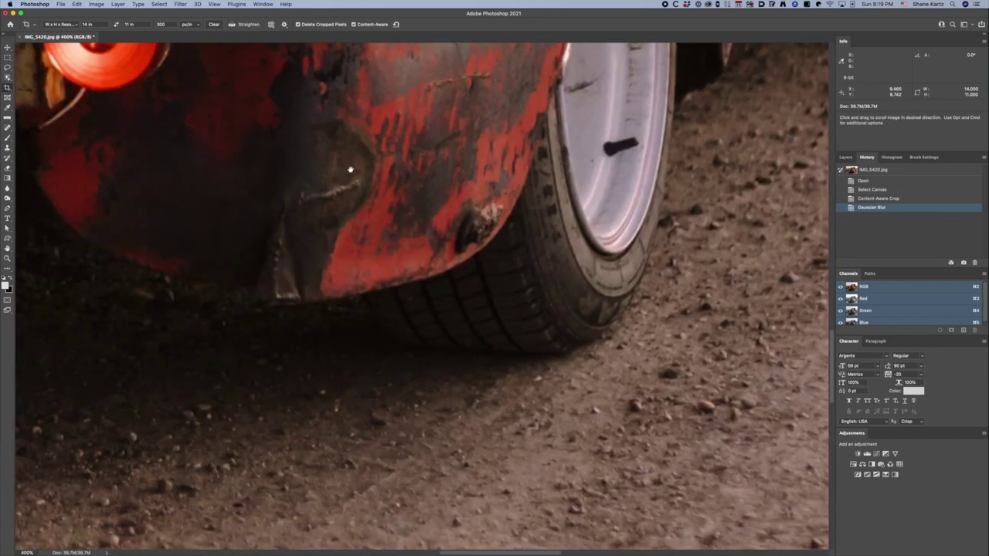
{"action": "left_click_drag", "start_coordinate": [448, 226], "coordinate": [404, 196]}
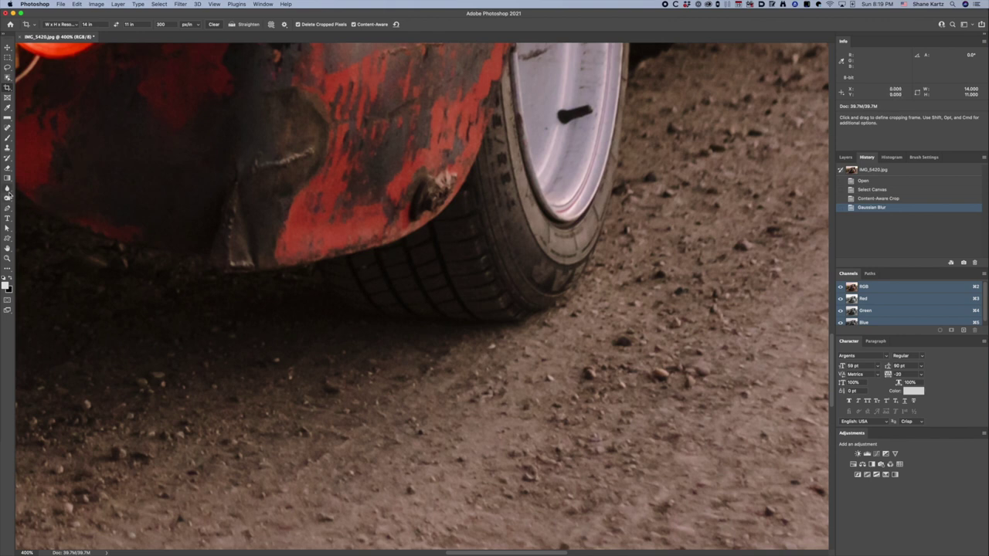
{"action": "left_click", "coordinate": [8, 198]}
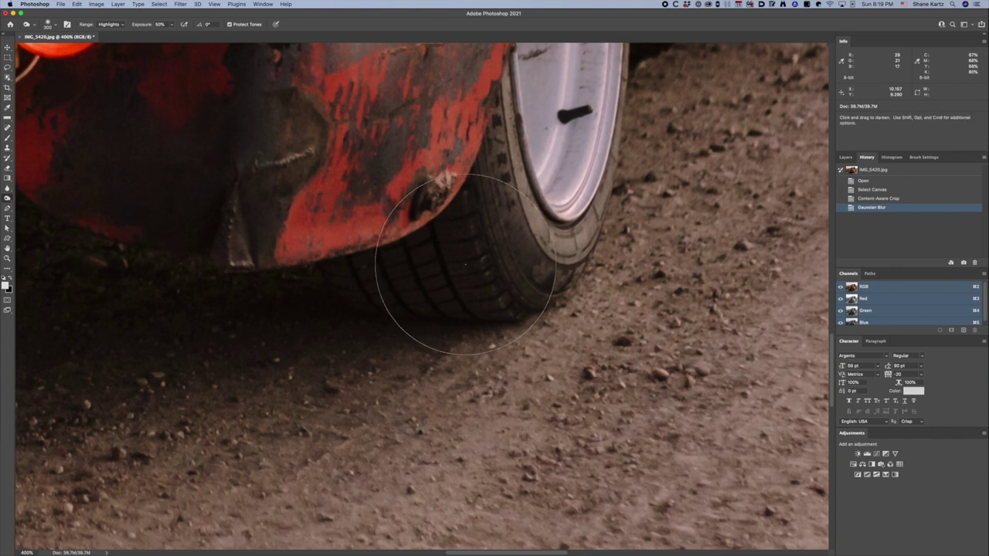
{"action": "key", "text": "alt"}
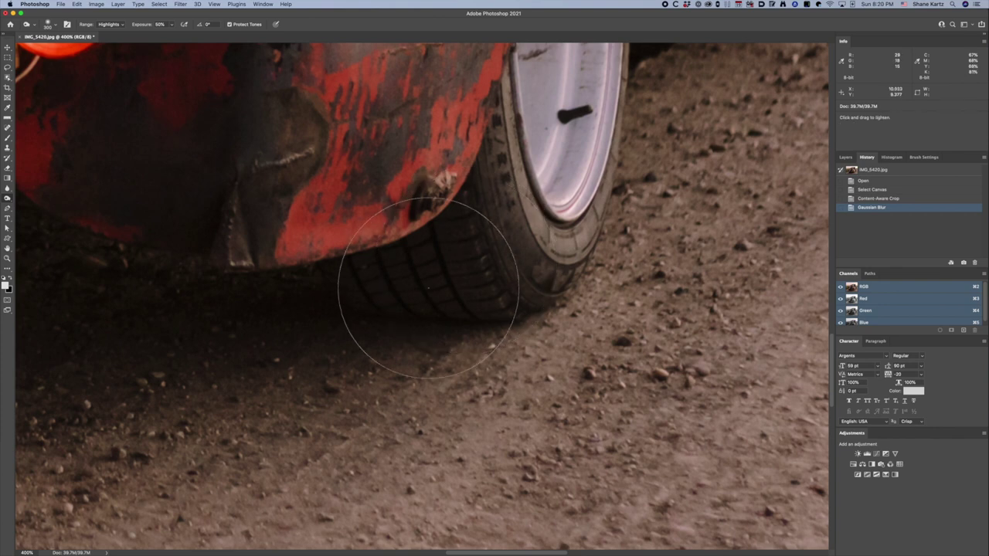
{"action": "key", "text": "bracketleft"}
{"action": "key", "text": "bracketleft"}
{"action": "key", "text": "bracketleft"}
{"action": "key", "text": "bracketleft"}
{"action": "key", "text": "bracketleft"}
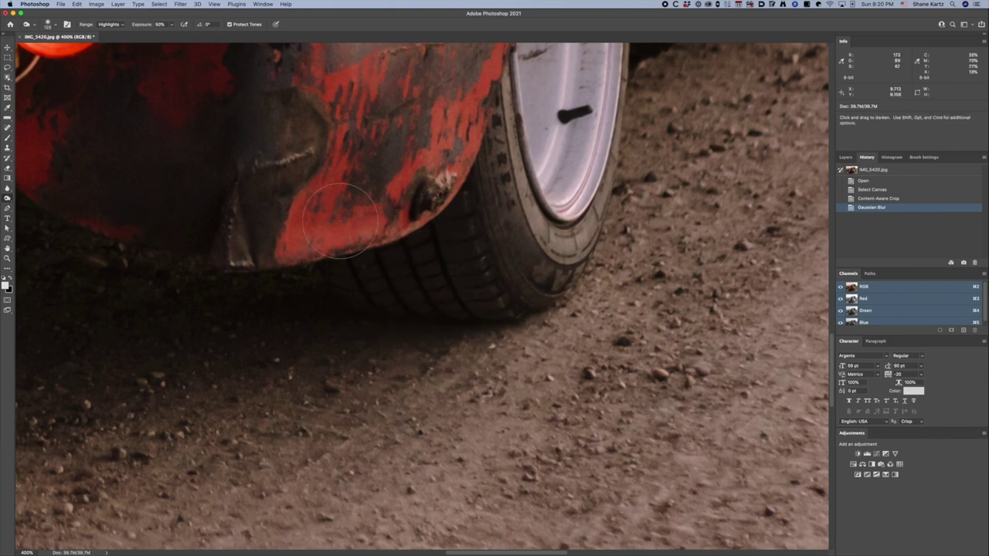
{"action": "left_click", "coordinate": [116, 26]}
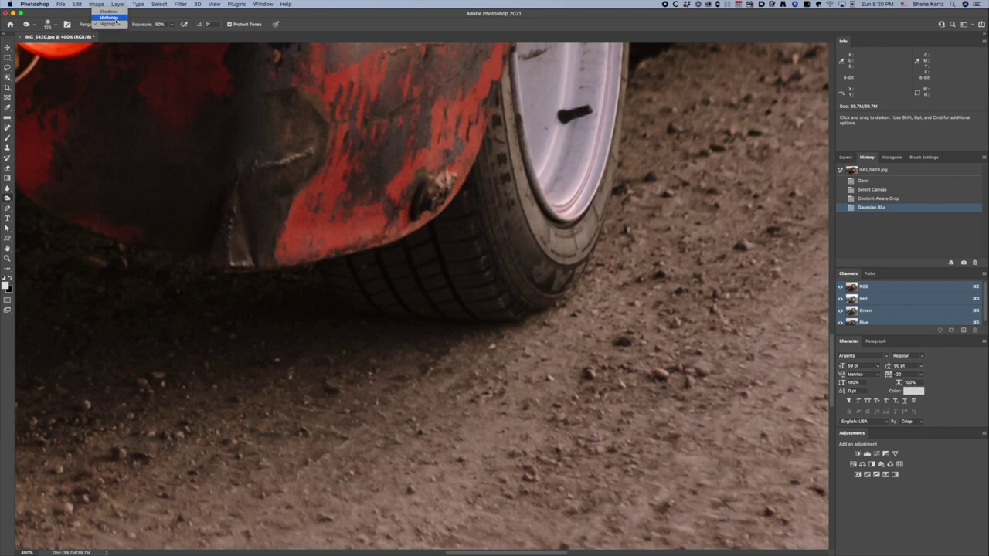
{"action": "left_click", "coordinate": [109, 17]}
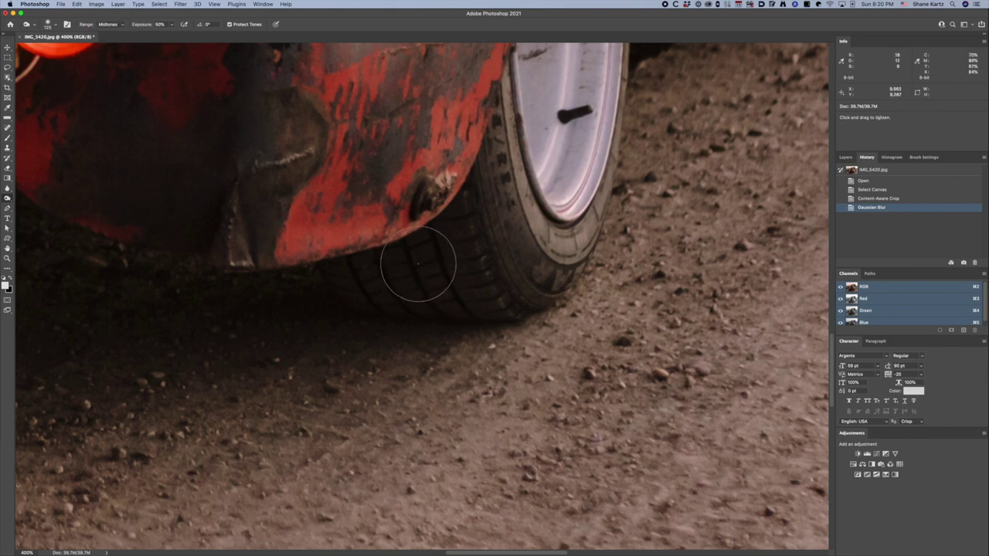
Step: Dodge the tread and sidewall of the truck's rear tire in the Midtones range to bring out their detail
{"action": "mouse_move", "coordinate": [367, 278]}
{"action": "left_mouse_down"}
{"action": "mouse_move", "coordinate": [428, 282]}
{"action": "mouse_move", "coordinate": [357, 283]}
{"action": "mouse_move", "coordinate": [439, 294]}
{"action": "mouse_move", "coordinate": [389, 287]}
{"action": "left_mouse_up"}
{"action": "mouse_move", "coordinate": [443, 230]}
{"action": "left_mouse_down"}
{"action": "mouse_move", "coordinate": [467, 287]}
{"action": "mouse_move", "coordinate": [468, 244]}
{"action": "mouse_move", "coordinate": [482, 286]}
{"action": "mouse_move", "coordinate": [463, 228]}
{"action": "mouse_move", "coordinate": [472, 264]}
{"action": "mouse_move", "coordinate": [381, 282]}
{"action": "mouse_move", "coordinate": [309, 276]}
{"action": "mouse_move", "coordinate": [413, 273]}
{"action": "mouse_move", "coordinate": [376, 275]}
{"action": "mouse_move", "coordinate": [439, 252]}
{"action": "mouse_move", "coordinate": [353, 275]}
{"action": "mouse_move", "coordinate": [455, 283]}
{"action": "mouse_move", "coordinate": [341, 276]}
{"action": "mouse_move", "coordinate": [493, 297]}
{"action": "mouse_move", "coordinate": [435, 296]}
{"action": "mouse_move", "coordinate": [476, 285]}
{"action": "mouse_move", "coordinate": [469, 220]}
{"action": "mouse_move", "coordinate": [483, 283]}
{"action": "mouse_move", "coordinate": [499, 301]}
{"action": "mouse_move", "coordinate": [469, 254]}
{"action": "mouse_move", "coordinate": [467, 268]}
{"action": "mouse_move", "coordinate": [353, 278]}
{"action": "mouse_move", "coordinate": [397, 265]}
{"action": "mouse_move", "coordinate": [401, 149]}
{"action": "mouse_move", "coordinate": [376, 178]}
{"action": "mouse_move", "coordinate": [396, 234]}
{"action": "mouse_move", "coordinate": [381, 180]}
{"action": "mouse_move", "coordinate": [359, 164]}
{"action": "mouse_move", "coordinate": [406, 267]}
{"action": "mouse_move", "coordinate": [436, 277]}
{"action": "mouse_move", "coordinate": [370, 289]}
{"action": "mouse_move", "coordinate": [475, 297]}
{"action": "mouse_move", "coordinate": [447, 297]}
{"action": "mouse_move", "coordinate": [465, 284]}
{"action": "mouse_move", "coordinate": [468, 217]}
{"action": "mouse_move", "coordinate": [500, 292]}
{"action": "mouse_move", "coordinate": [466, 295]}
{"action": "mouse_move", "coordinate": [458, 247]}
{"action": "mouse_move", "coordinate": [345, 281]}
{"action": "mouse_move", "coordinate": [369, 277]}
{"action": "mouse_move", "coordinate": [501, 307]}
{"action": "left_mouse_up"}
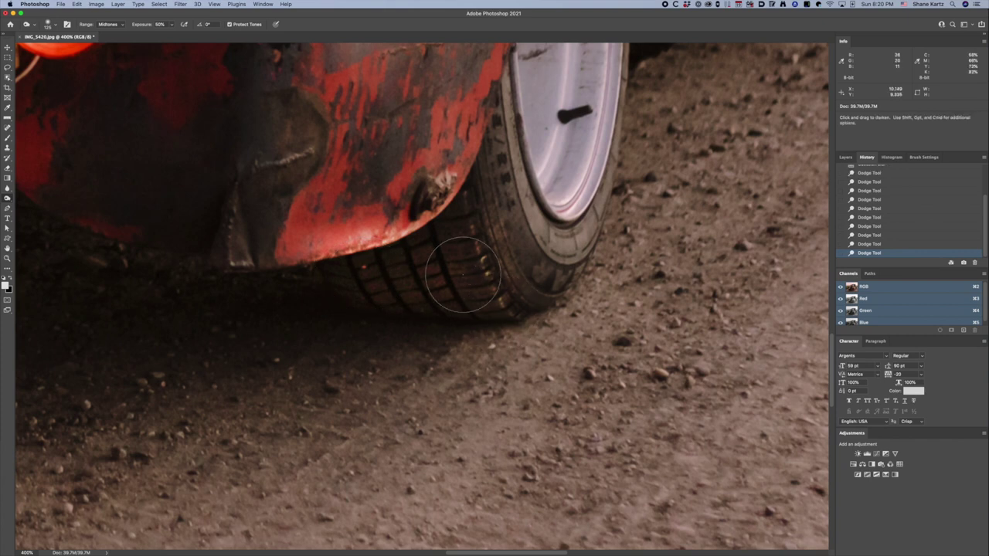
{"action": "left_click_drag", "start_coordinate": [534, 268], "coordinate": [508, 198]}
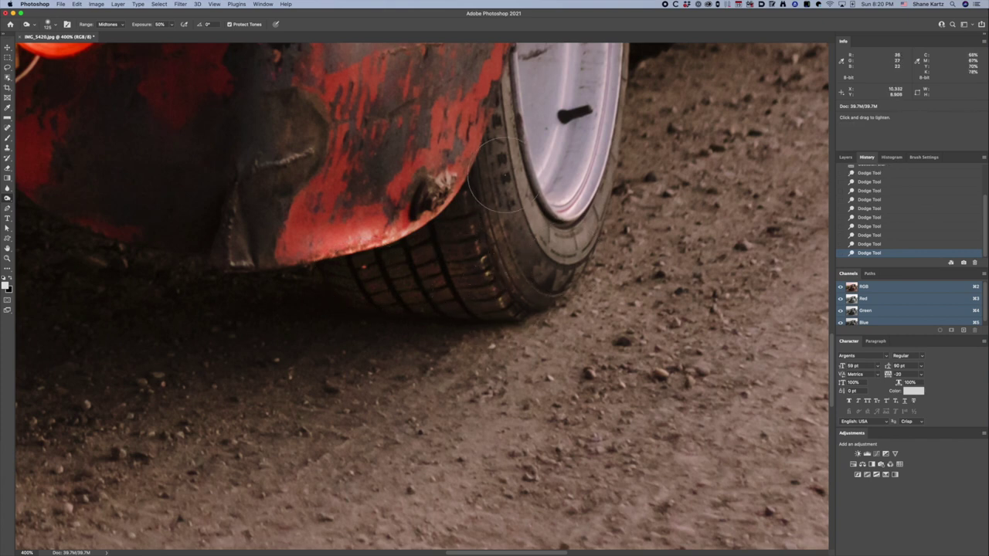
{"action": "mouse_move", "coordinate": [503, 164]}
{"action": "left_mouse_down"}
{"action": "mouse_move", "coordinate": [526, 228]}
{"action": "mouse_move", "coordinate": [549, 255]}
{"action": "left_mouse_up"}
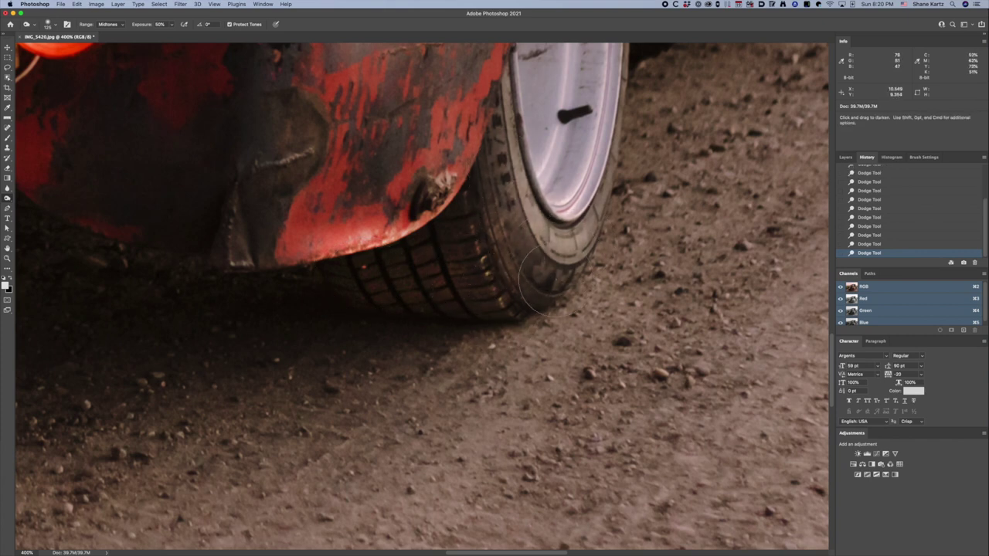
{"action": "key", "text": "space"}
{"action": "left_click_drag", "start_coordinate": [546, 152], "coordinate": [474, 394]}
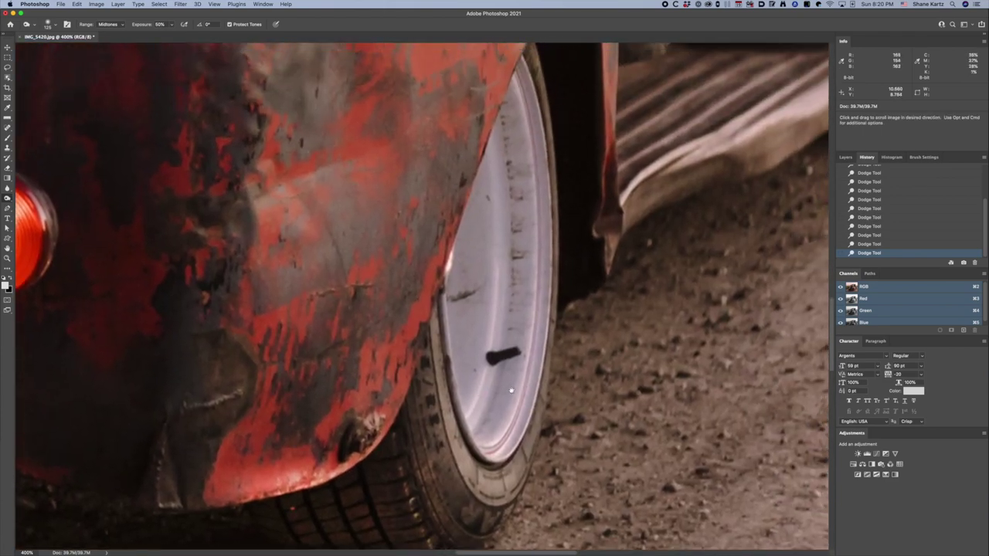
{"action": "left_click_drag", "start_coordinate": [423, 452], "coordinate": [532, 317]}
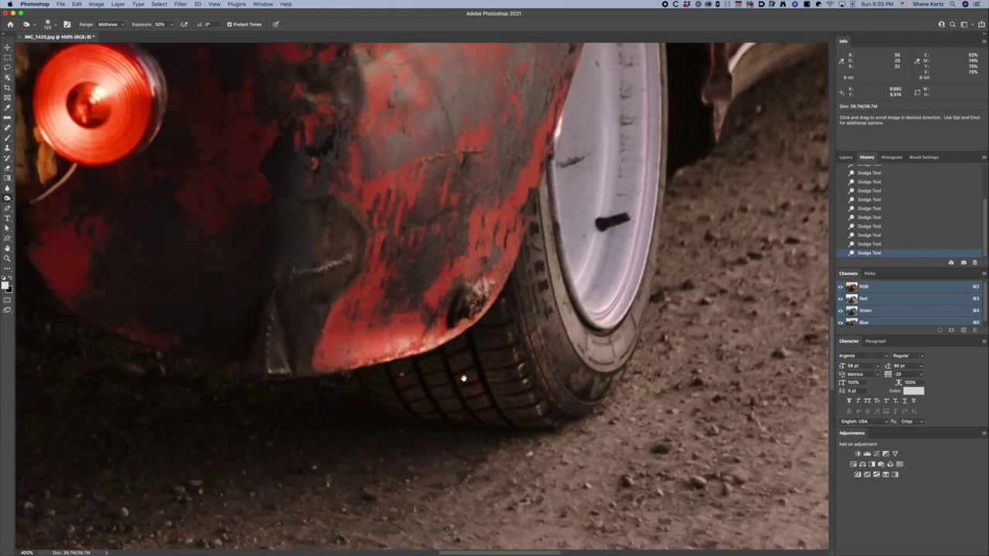
Step: Reduce the brush size further and dodge the dark rubber of the truck's front tire
{"action": "key", "text": "bracketleft"}
{"action": "key", "text": "bracketleft"}
{"action": "key", "text": "bracketleft"}
{"action": "key", "text": "bracketleft"}
{"action": "key", "text": "bracketleft"}
{"action": "key", "text": "bracketleft"}
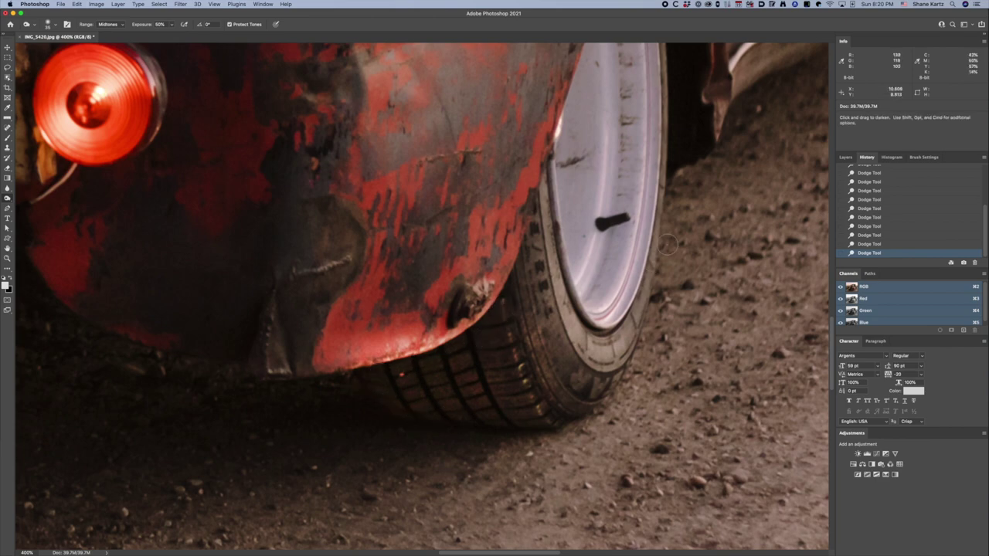
{"action": "left_click_drag", "start_coordinate": [708, 209], "coordinate": [361, 392]}
{"action": "left_click_drag", "start_coordinate": [490, 211], "coordinate": [418, 418]}
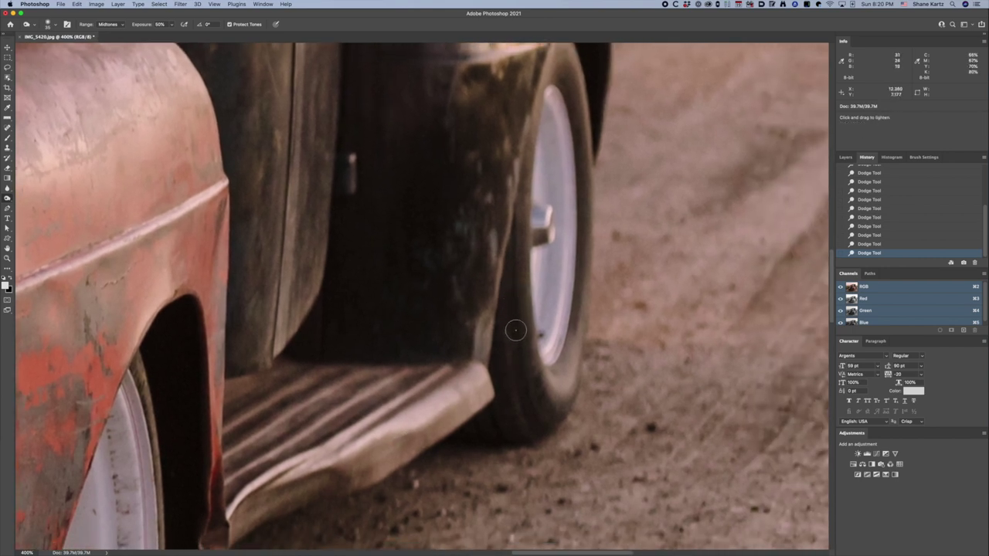
{"action": "left_click_drag", "start_coordinate": [522, 306], "coordinate": [545, 394]}
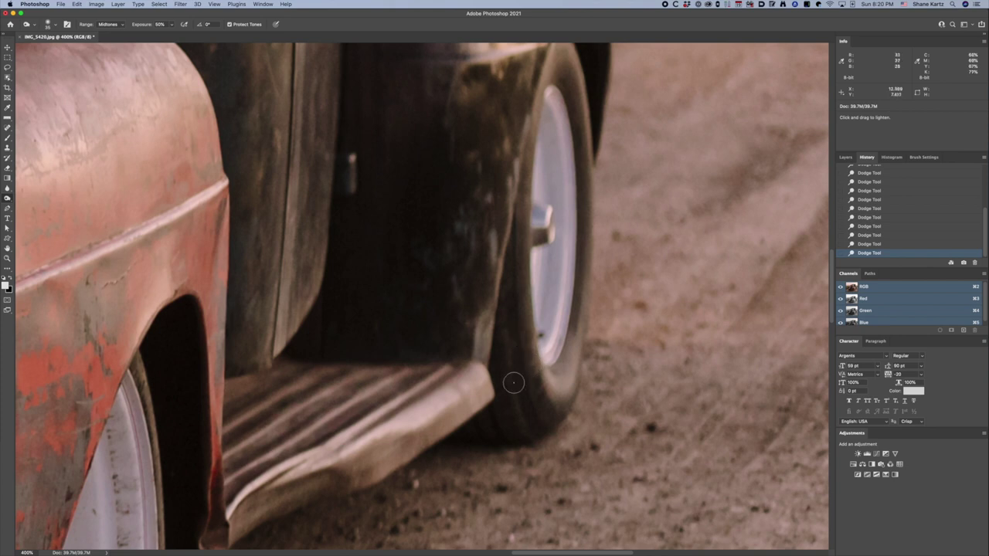
{"action": "mouse_move", "coordinate": [506, 429]}
{"action": "left_mouse_down"}
{"action": "mouse_move", "coordinate": [490, 425]}
{"action": "mouse_move", "coordinate": [489, 435]}
{"action": "left_mouse_up"}
Step: Inspect the truck's fenders and taillight up close, and review the whole photo at 100%
{"action": "left_click_drag", "start_coordinate": [554, 155], "coordinate": [554, 399]}
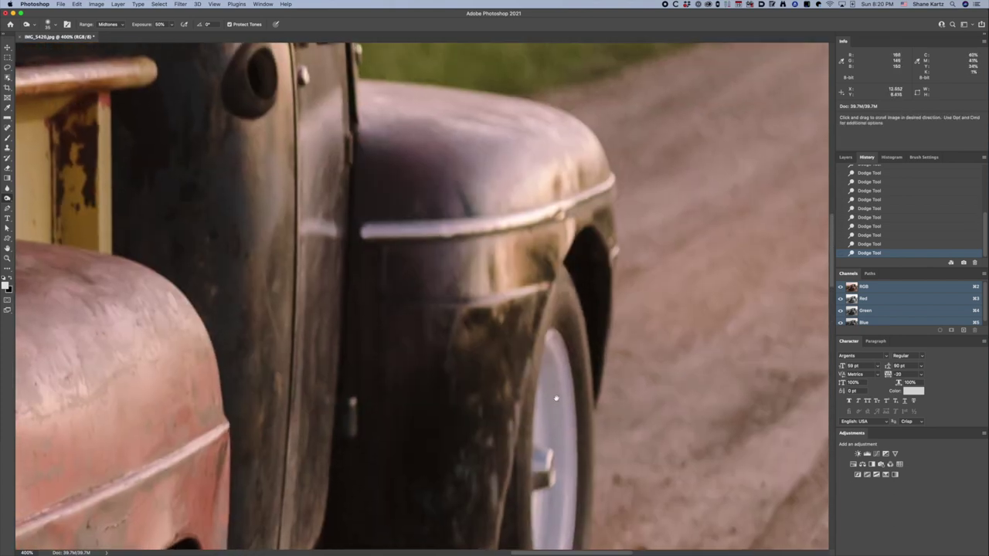
{"action": "left_click_drag", "start_coordinate": [359, 350], "coordinate": [692, 268]}
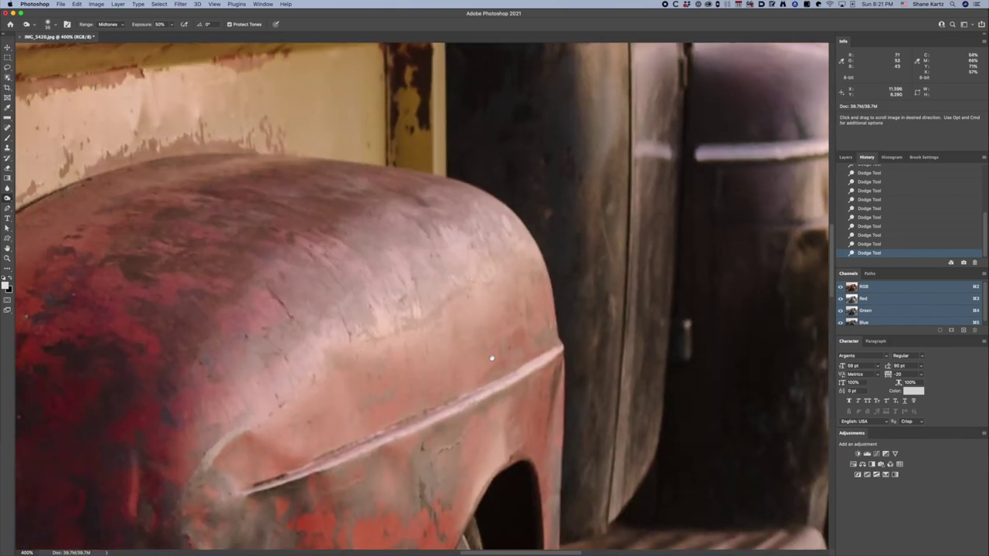
{"action": "left_click_drag", "start_coordinate": [150, 488], "coordinate": [574, 260]}
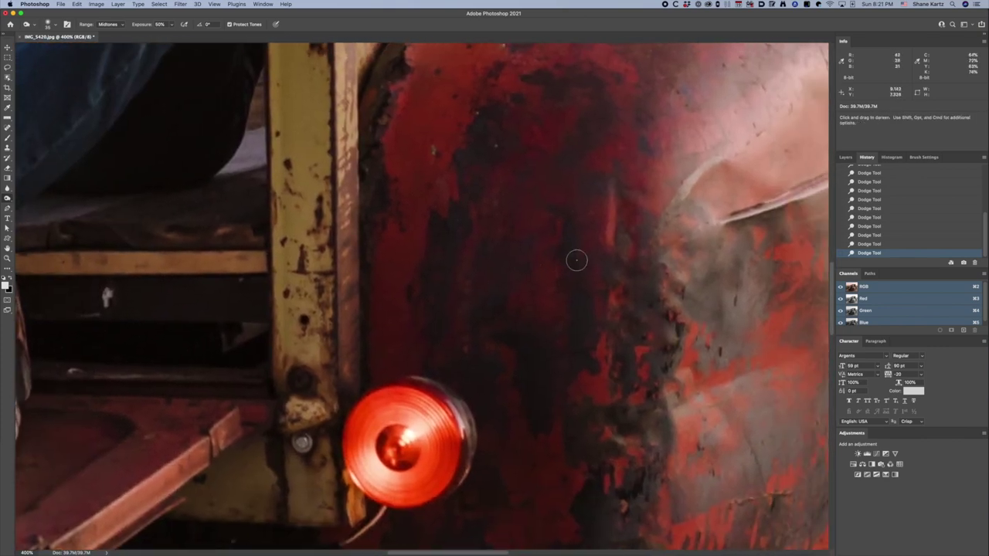
{"action": "key", "text": "super+minus"}
{"action": "key", "text": "super+minus"}
{"action": "key", "text": "super+minus"}
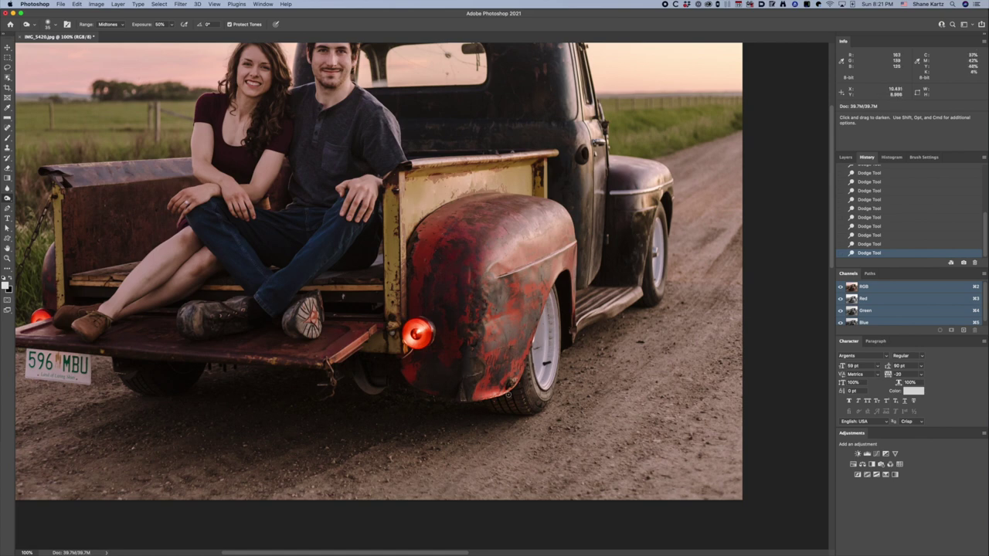
{"action": "key", "text": "space"}
{"action": "left_click_drag", "start_coordinate": [205, 312], "coordinate": [299, 355]}
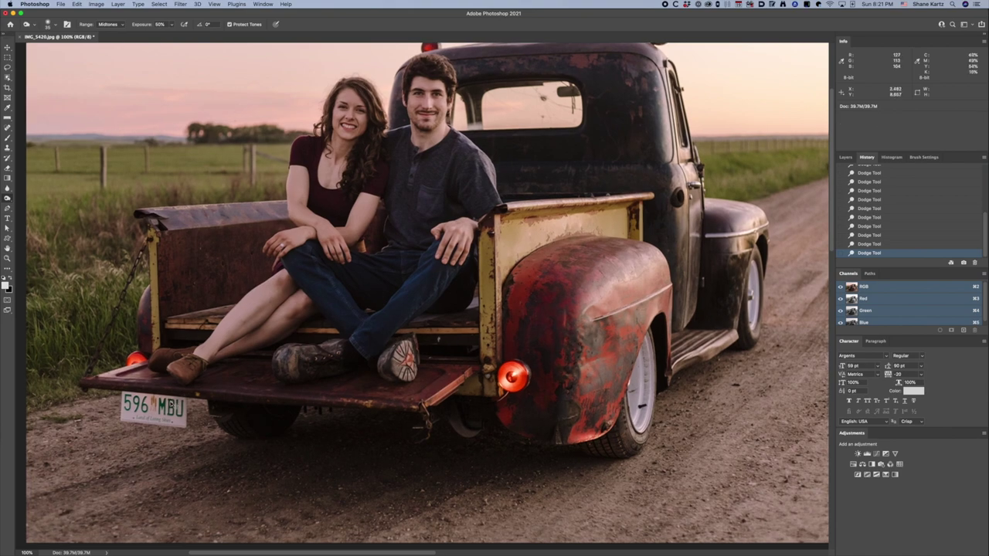
Step: Try to darken the first digit on the licence plate with the Burn tool in the Midtones range
{"action": "key", "text": "super+plus"}
{"action": "key", "text": "super+plus"}
{"action": "key", "text": "super+plus"}
{"action": "left_click_drag", "start_coordinate": [157, 401], "coordinate": [811, 192]}
{"action": "left_click_drag", "start_coordinate": [260, 400], "coordinate": [708, 204]}
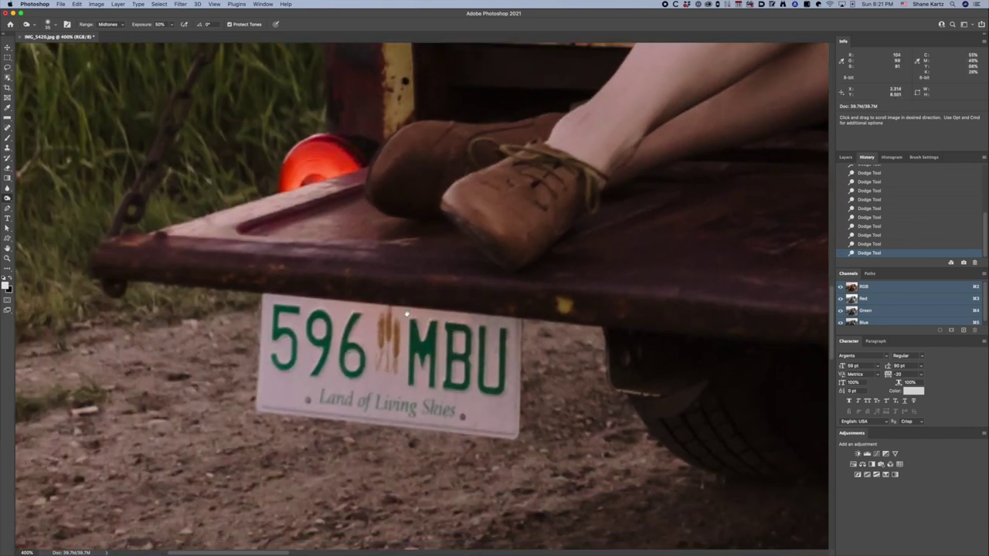
{"action": "left_click_drag", "start_coordinate": [431, 294], "coordinate": [451, 256]}
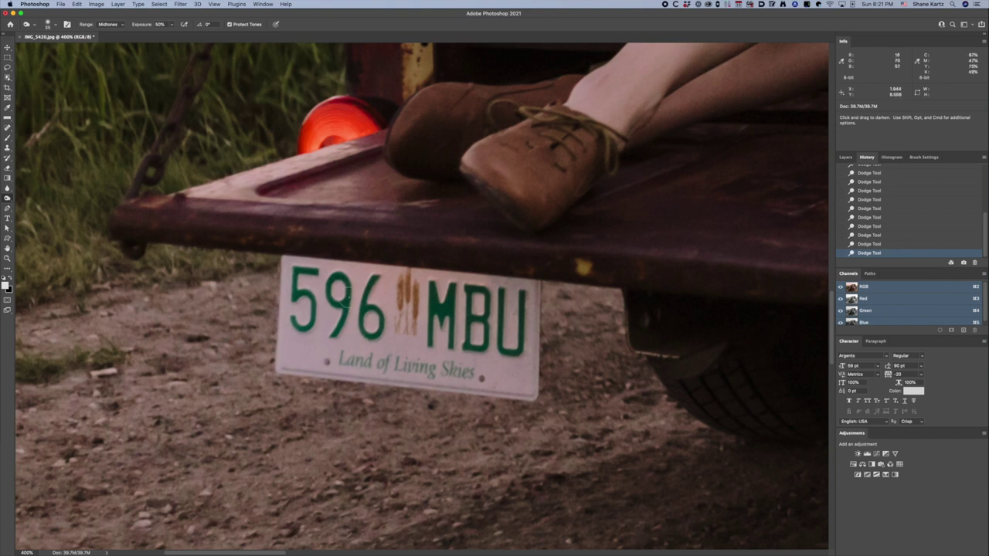
{"action": "left_click_drag", "start_coordinate": [316, 272], "coordinate": [303, 275]}
{"action": "key", "text": "super+z"}
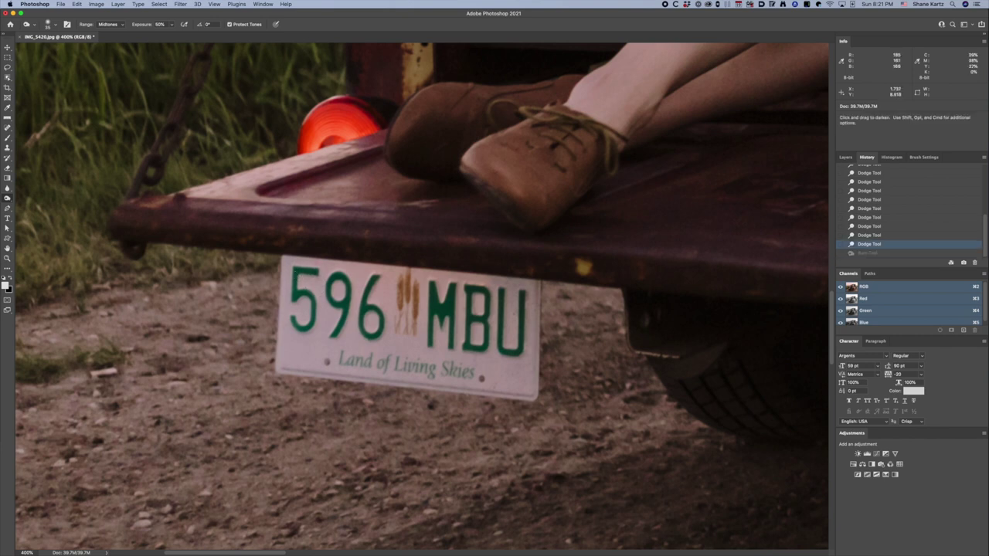
Step: Set the Burn tool's range to Shadows and darken the three green digits on the licence plate
{"action": "left_click", "coordinate": [112, 27]}
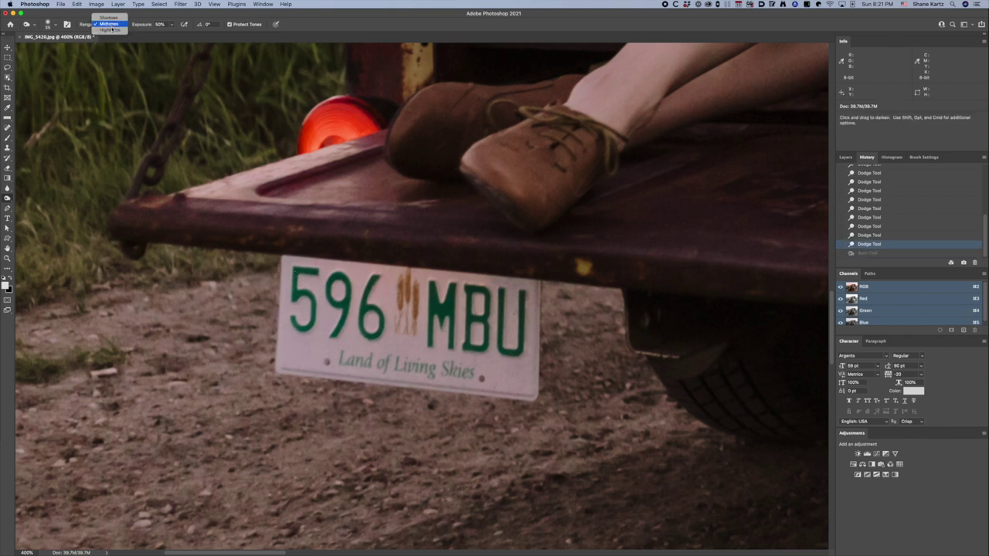
{"action": "left_click", "coordinate": [109, 17]}
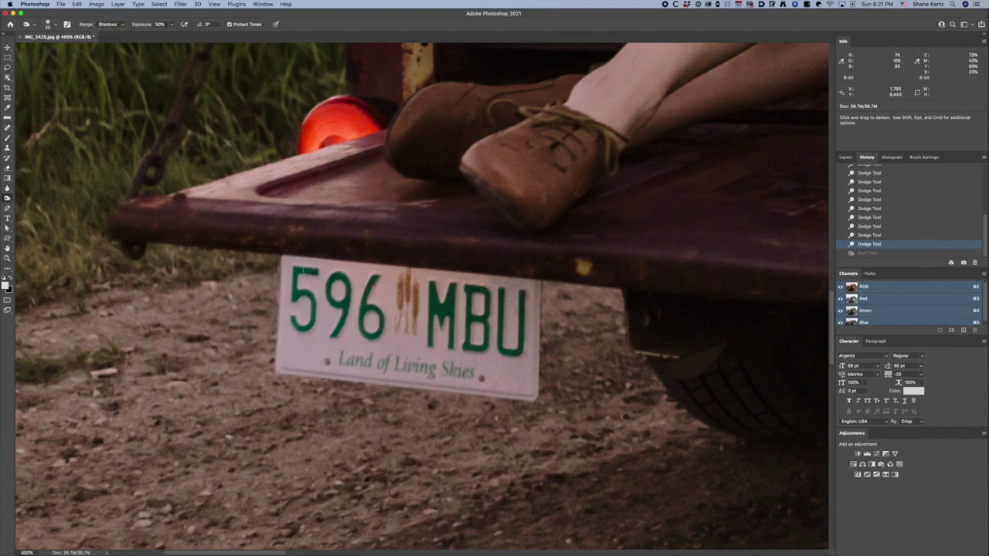
{"action": "left_click_drag", "start_coordinate": [312, 271], "coordinate": [295, 270]}
{"action": "mouse_move", "coordinate": [301, 294]}
{"action": "left_mouse_down"}
{"action": "mouse_move", "coordinate": [313, 318]}
{"action": "mouse_move", "coordinate": [296, 319]}
{"action": "mouse_move", "coordinate": [314, 310]}
{"action": "mouse_move", "coordinate": [311, 293]}
{"action": "mouse_move", "coordinate": [296, 296]}
{"action": "mouse_move", "coordinate": [297, 271]}
{"action": "left_mouse_up"}
{"action": "left_click", "coordinate": [296, 323]}
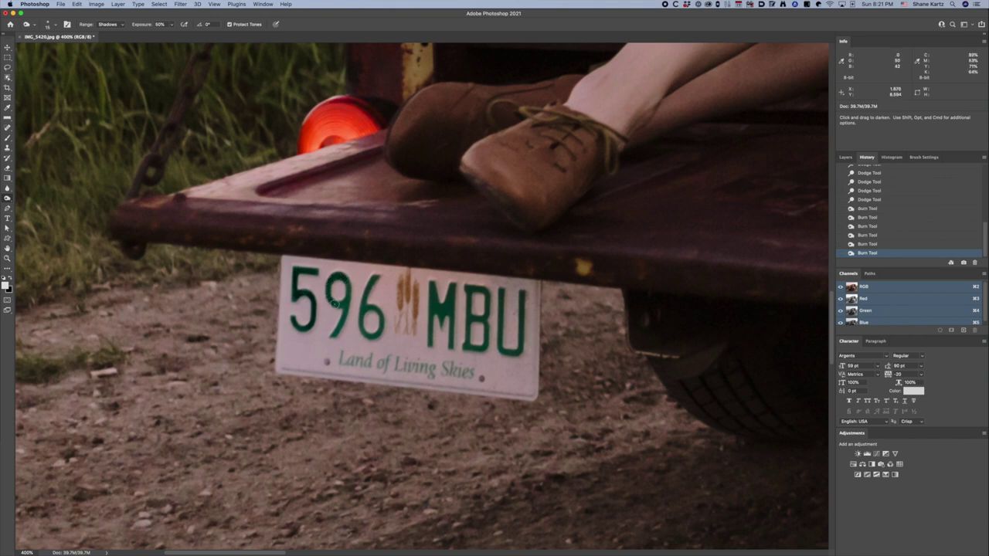
{"action": "mouse_move", "coordinate": [340, 305]}
{"action": "left_mouse_down"}
{"action": "mouse_move", "coordinate": [346, 278]}
{"action": "mouse_move", "coordinate": [338, 332]}
{"action": "left_mouse_up"}
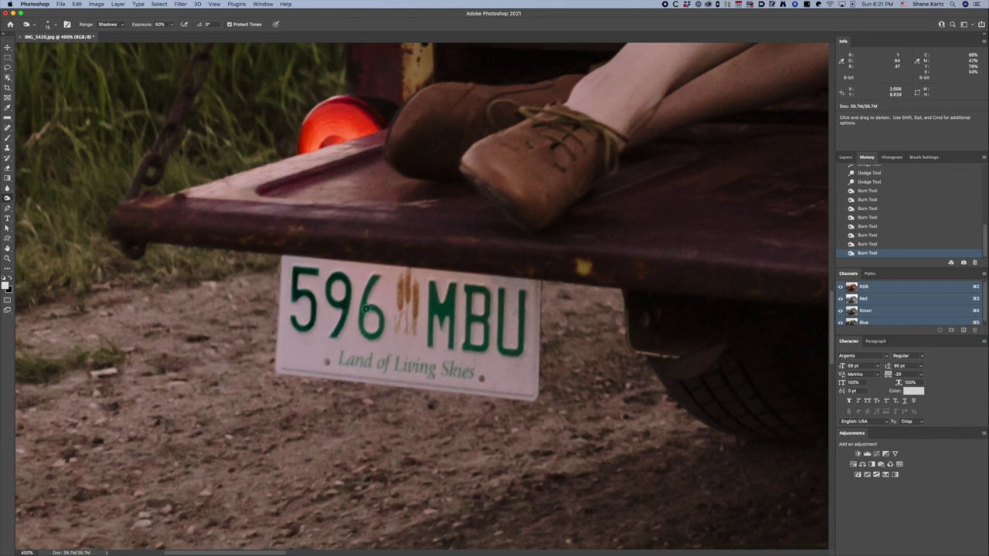
{"action": "mouse_move", "coordinate": [372, 279]}
{"action": "left_mouse_down"}
{"action": "mouse_move", "coordinate": [361, 322]}
{"action": "mouse_move", "coordinate": [367, 310]}
{"action": "left_mouse_up"}
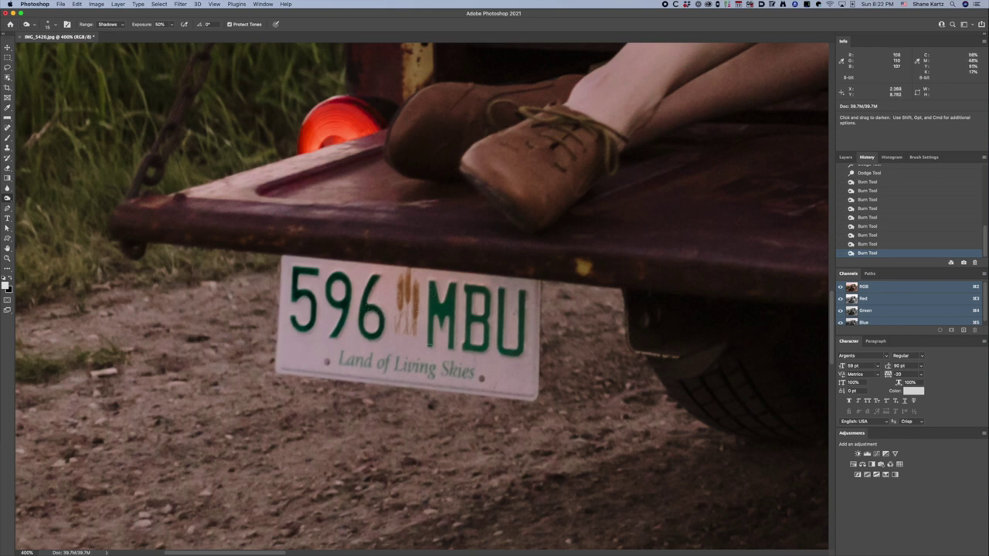
Step: Burn the three green letters on the licence plate in the Shadows range
{"action": "mouse_move", "coordinate": [430, 342]}
{"action": "left_mouse_down"}
{"action": "mouse_move", "coordinate": [433, 286]}
{"action": "mouse_move", "coordinate": [444, 316]}
{"action": "mouse_move", "coordinate": [451, 287]}
{"action": "mouse_move", "coordinate": [449, 345]}
{"action": "left_mouse_up"}
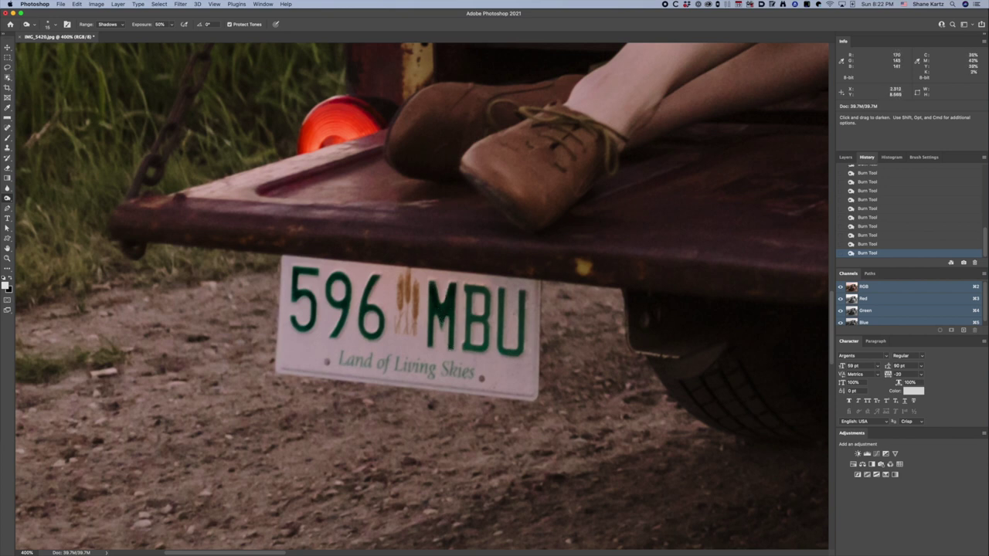
{"action": "mouse_move", "coordinate": [472, 289]}
{"action": "left_mouse_down"}
{"action": "mouse_move", "coordinate": [486, 290]}
{"action": "mouse_move", "coordinate": [486, 317]}
{"action": "mouse_move", "coordinate": [470, 319]}
{"action": "mouse_move", "coordinate": [469, 349]}
{"action": "mouse_move", "coordinate": [485, 347]}
{"action": "mouse_move", "coordinate": [486, 324]}
{"action": "left_mouse_up"}
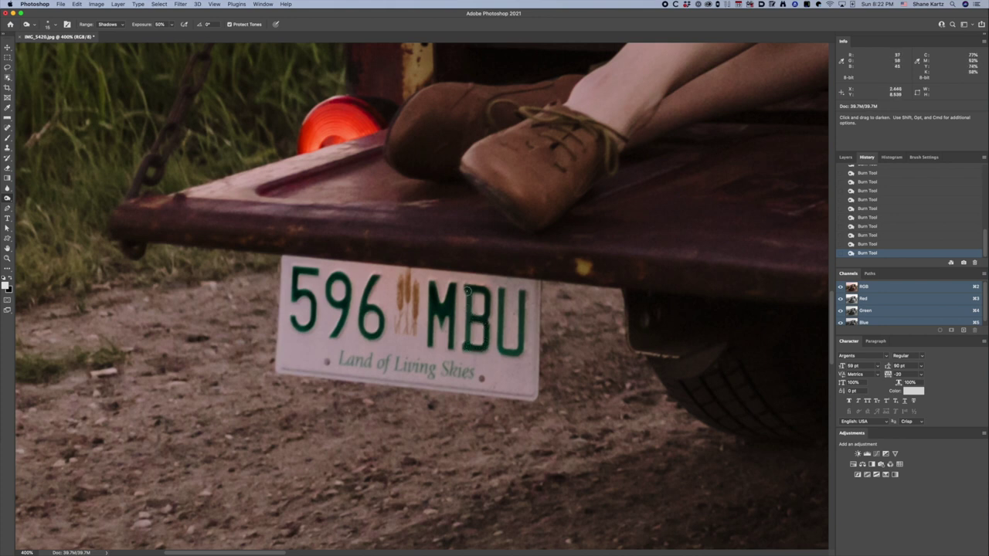
{"action": "left_click_drag", "start_coordinate": [469, 291], "coordinate": [467, 349]}
{"action": "mouse_move", "coordinate": [502, 292]}
{"action": "left_mouse_down"}
{"action": "mouse_move", "coordinate": [503, 350]}
{"action": "mouse_move", "coordinate": [519, 346]}
{"action": "mouse_move", "coordinate": [524, 291]}
{"action": "left_mouse_up"}
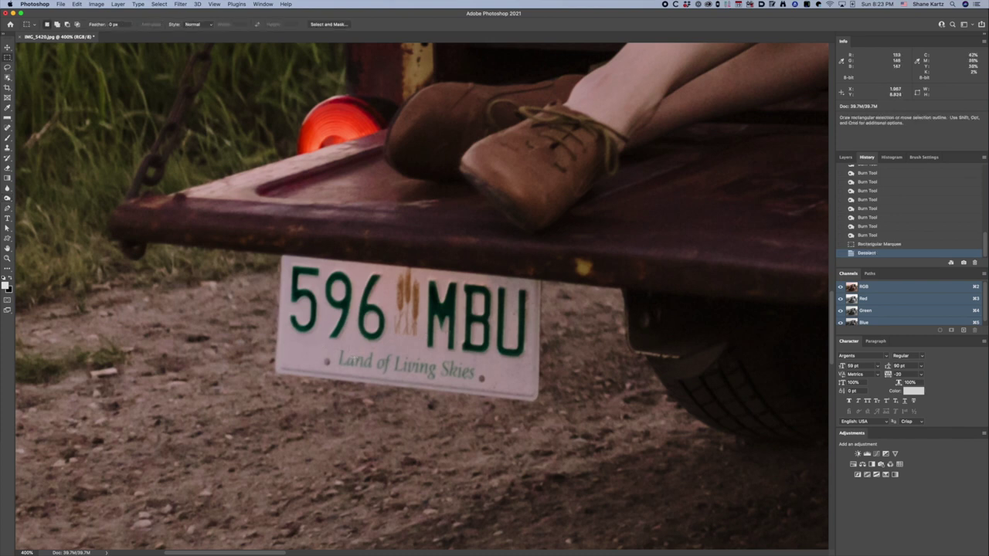
Step: Lasso the "Land of Living Skies" slogan and sharpen it with Unsharp Mask at 171%, radius 2.8 pixels and threshold 7, and clear the selection
{"action": "left_click", "coordinate": [7, 68]}
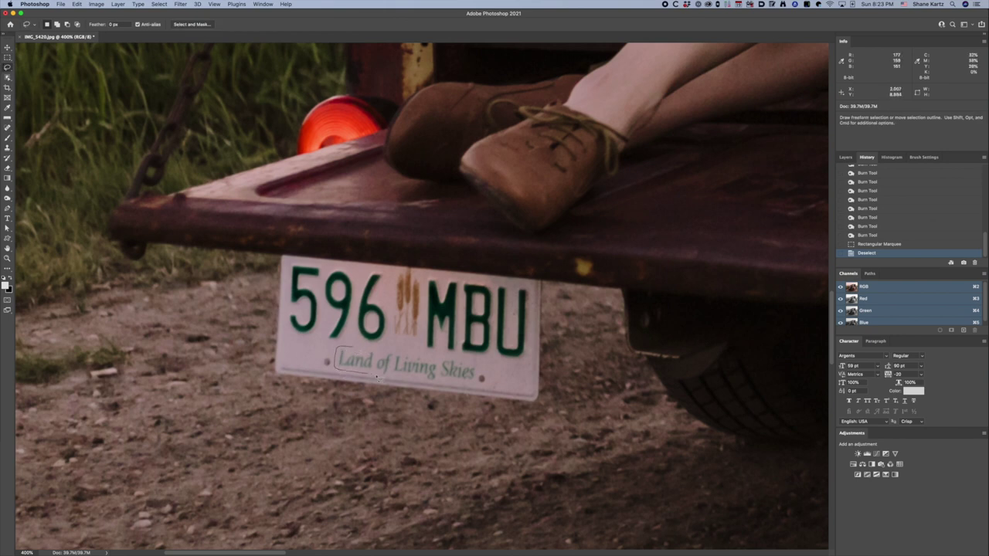
{"action": "mouse_move", "coordinate": [377, 377]}
{"action": "left_mouse_down"}
{"action": "mouse_move", "coordinate": [466, 390]}
{"action": "mouse_move", "coordinate": [480, 380]}
{"action": "mouse_move", "coordinate": [476, 366]}
{"action": "mouse_move", "coordinate": [445, 357]}
{"action": "mouse_move", "coordinate": [357, 349]}
{"action": "mouse_move", "coordinate": [337, 363]}
{"action": "left_mouse_up"}
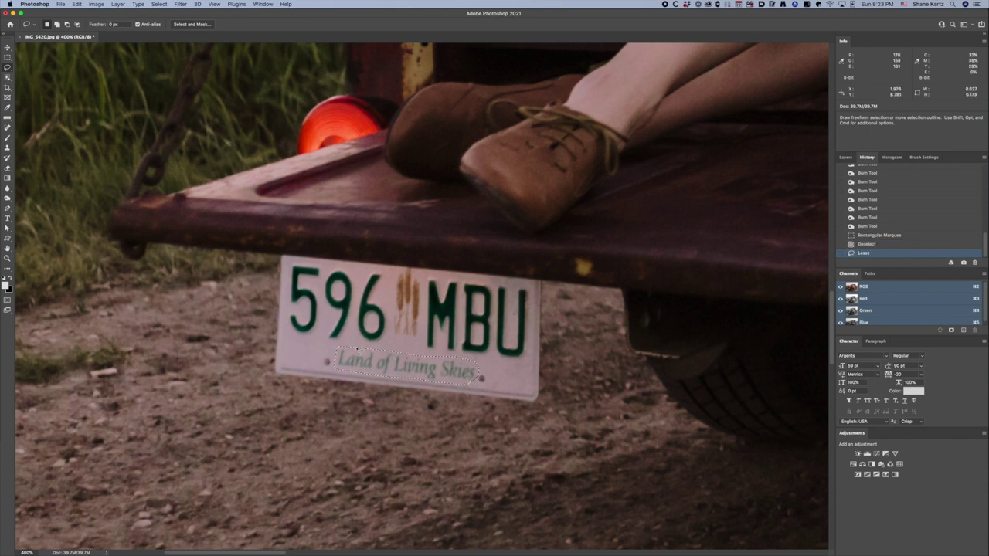
{"action": "left_click", "coordinate": [180, 4]}
{"action": "mouse_move", "coordinate": [205, 159]}
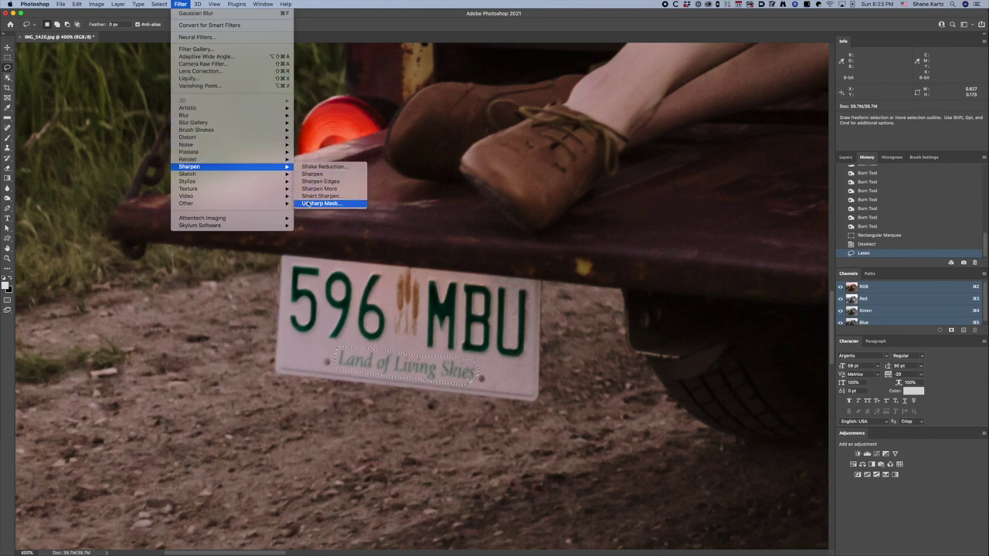
{"action": "left_click", "coordinate": [311, 206]}
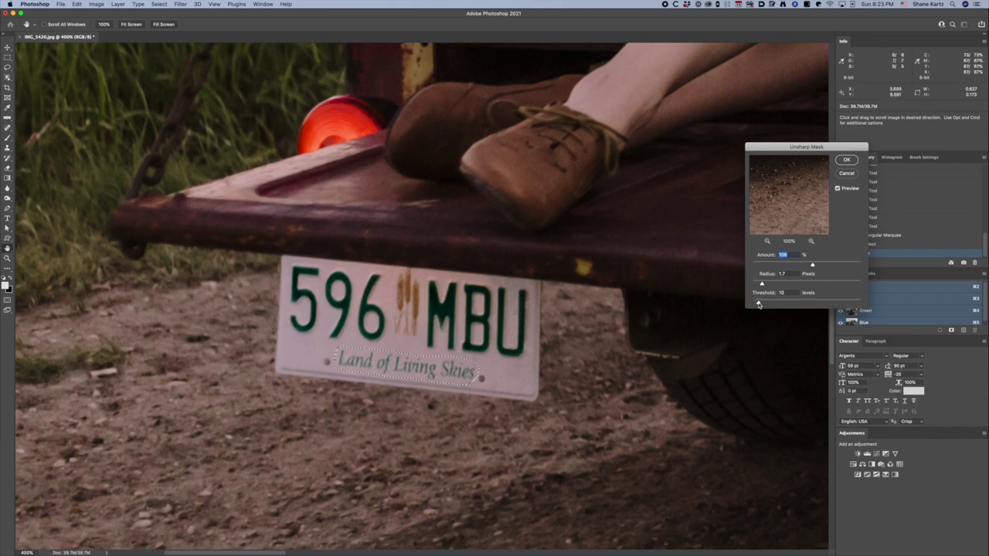
{"action": "left_click_drag", "start_coordinate": [754, 303], "coordinate": [755, 304]}
{"action": "left_click_drag", "start_coordinate": [761, 284], "coordinate": [759, 285]}
{"action": "left_click_drag", "start_coordinate": [827, 267], "coordinate": [838, 267]}
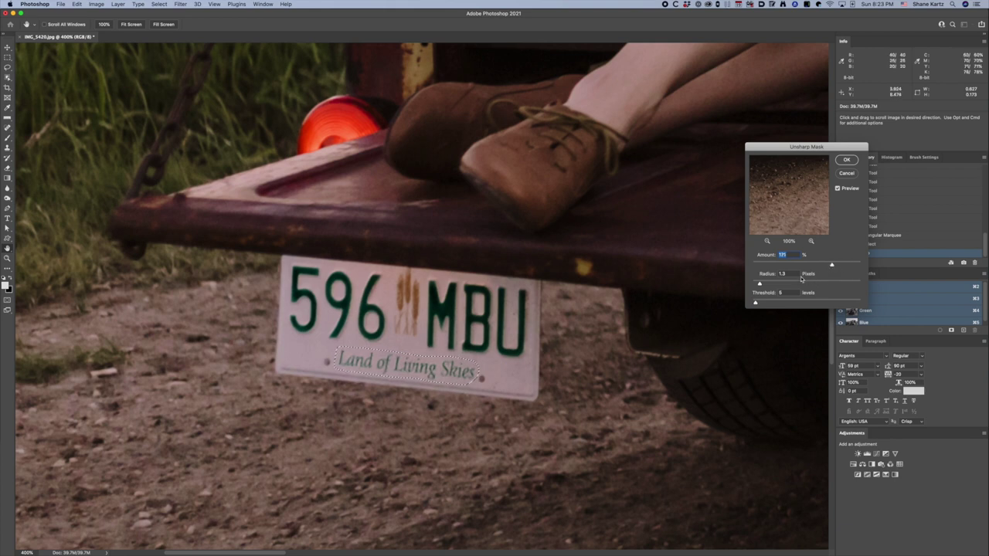
{"action": "left_click_drag", "start_coordinate": [763, 286], "coordinate": [765, 288]}
{"action": "key", "text": "super"}
{"action": "key", "text": "super+h"}
{"action": "left_click_drag", "start_coordinate": [763, 285], "coordinate": [768, 286]}
{"action": "left_click", "coordinate": [846, 160]}
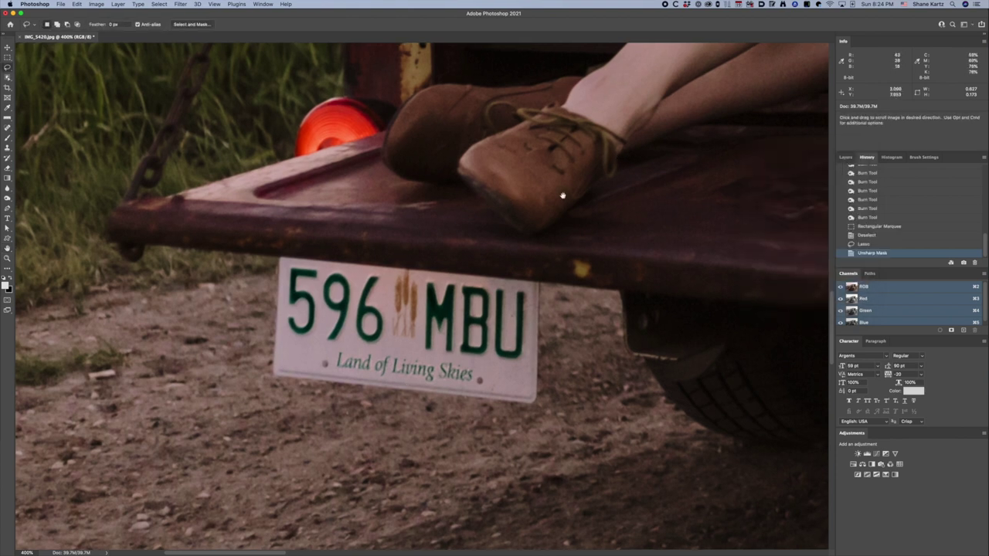
{"action": "left_click_drag", "start_coordinate": [562, 194], "coordinate": [216, 391]}
{"action": "key", "text": "super+d"}
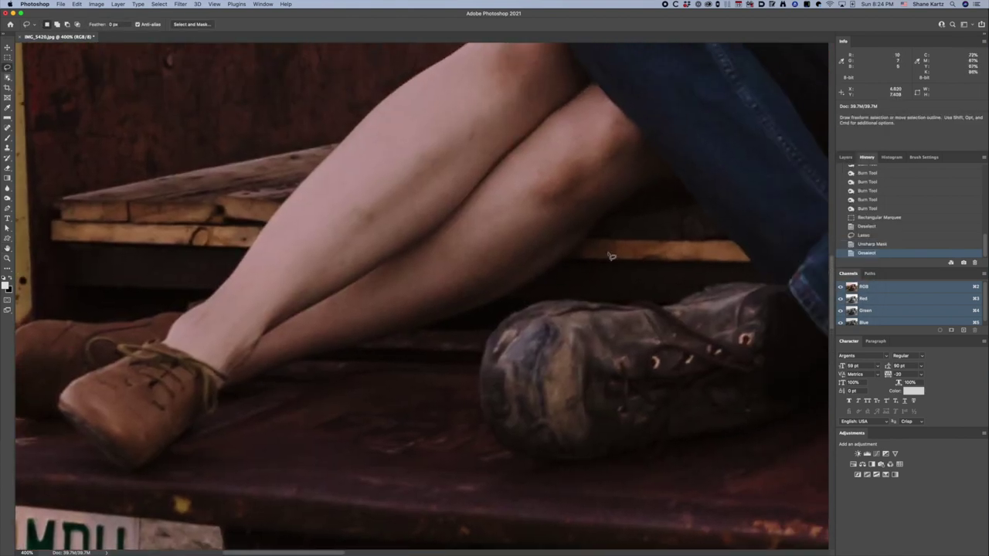
Step: Lighten the dark leather of the man's side-facing boot in the Shadows range at 20% exposure, using an enlarged dodging brush
{"action": "left_click_drag", "start_coordinate": [685, 227], "coordinate": [320, 348]}
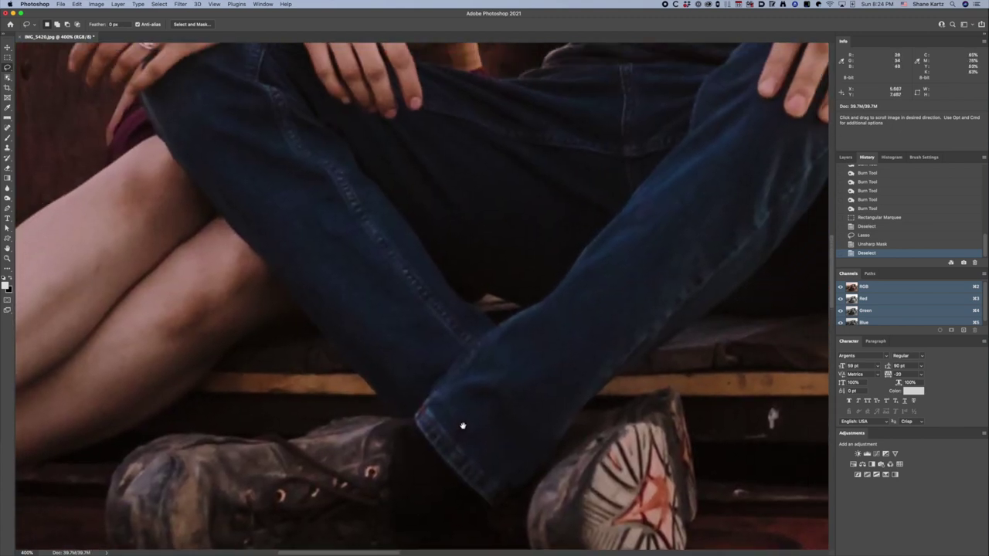
{"action": "left_click_drag", "start_coordinate": [458, 420], "coordinate": [298, 232]}
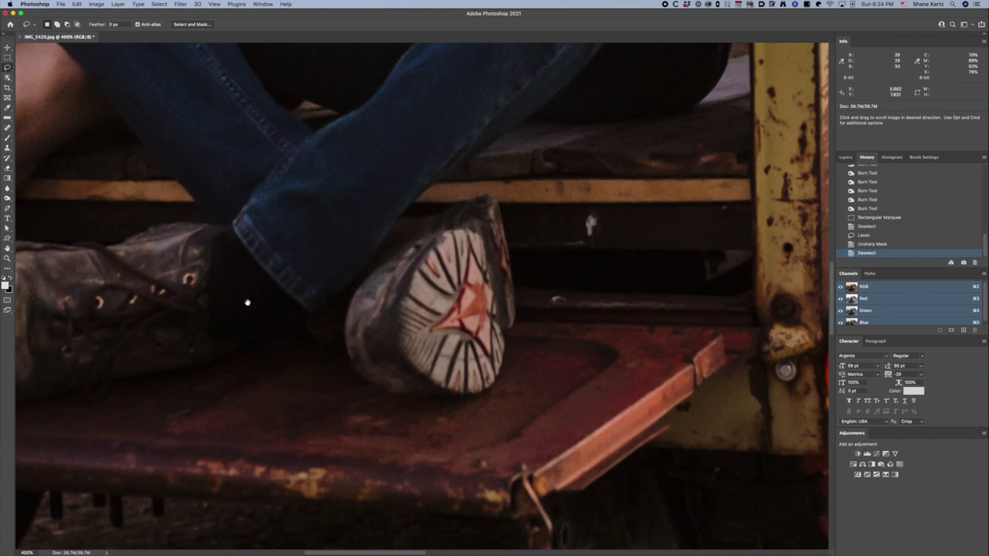
{"action": "left_click_drag", "start_coordinate": [234, 300], "coordinate": [439, 316]}
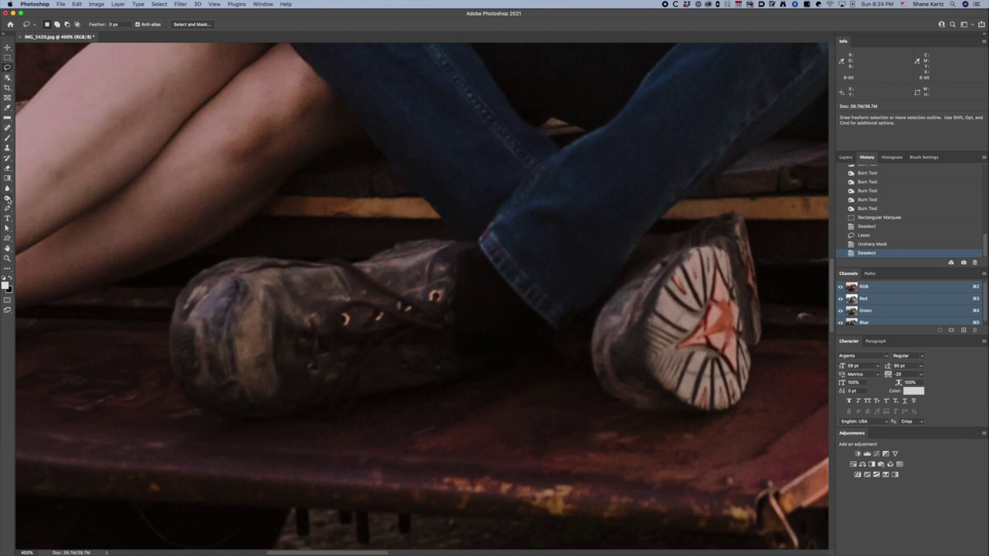
{"action": "left_click", "coordinate": [7, 198]}
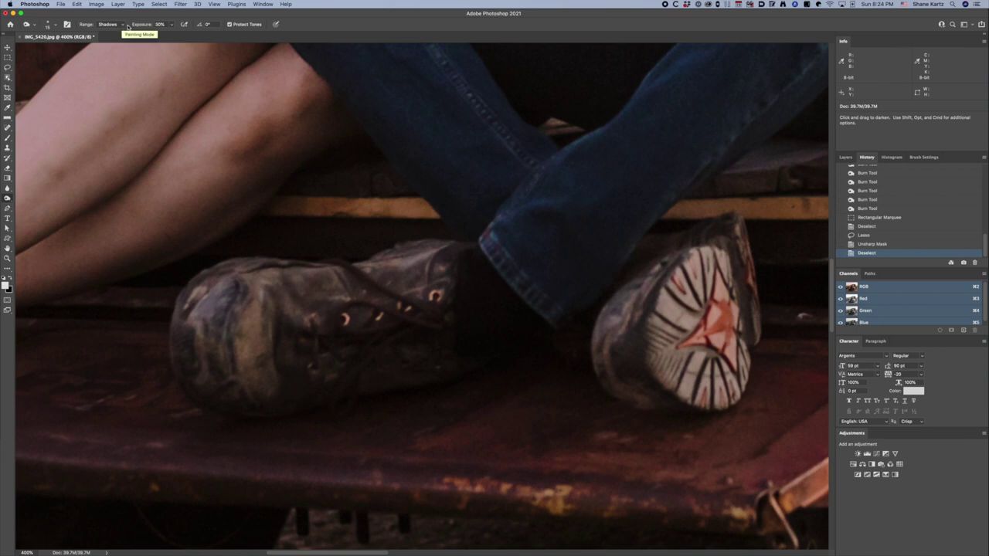
{"action": "key", "text": "2"}
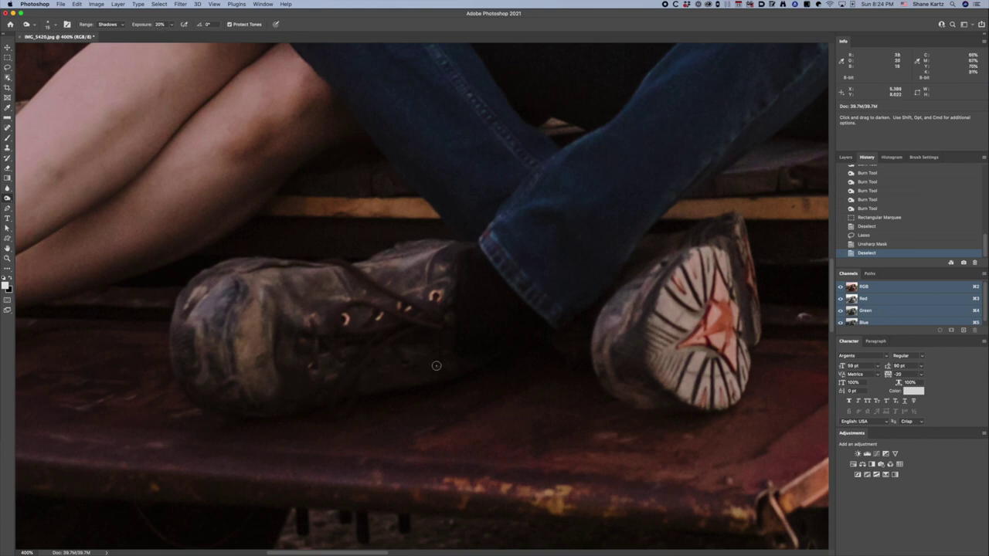
{"action": "key", "text": "bracketright"}
{"action": "key", "text": "bracketright"}
{"action": "key", "text": "bracketright"}
{"action": "key", "text": "bracketright"}
{"action": "key", "text": "bracketright"}
{"action": "key", "text": "bracketright"}
{"action": "key", "text": "bracketright"}
{"action": "key", "text": "bracketright"}
{"action": "key", "text": "bracketright"}
{"action": "mouse_move", "coordinate": [426, 374]}
{"action": "left_mouse_down"}
{"action": "mouse_move", "coordinate": [364, 382]}
{"action": "mouse_move", "coordinate": [438, 371]}
{"action": "mouse_move", "coordinate": [366, 377]}
{"action": "mouse_move", "coordinate": [432, 377]}
{"action": "mouse_move", "coordinate": [433, 335]}
{"action": "mouse_move", "coordinate": [416, 372]}
{"action": "left_mouse_up"}
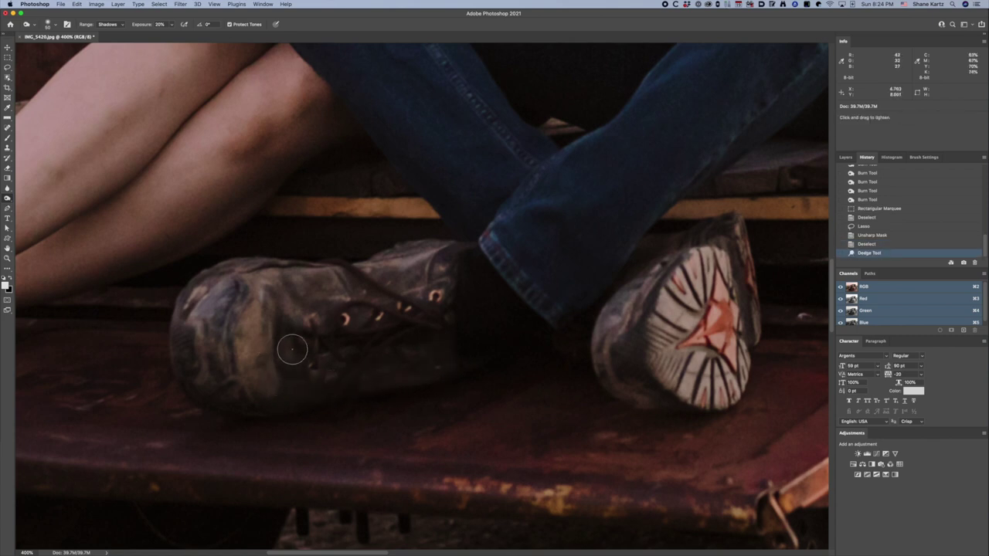
{"action": "mouse_move", "coordinate": [292, 350]}
{"action": "left_mouse_down"}
{"action": "mouse_move", "coordinate": [299, 382]}
{"action": "mouse_move", "coordinate": [321, 397]}
{"action": "mouse_move", "coordinate": [278, 403]}
{"action": "mouse_move", "coordinate": [370, 395]}
{"action": "mouse_move", "coordinate": [367, 380]}
{"action": "mouse_move", "coordinate": [454, 373]}
{"action": "mouse_move", "coordinate": [449, 343]}
{"action": "mouse_move", "coordinate": [437, 361]}
{"action": "mouse_move", "coordinate": [407, 355]}
{"action": "mouse_move", "coordinate": [421, 357]}
{"action": "mouse_move", "coordinate": [391, 366]}
{"action": "mouse_move", "coordinate": [440, 351]}
{"action": "mouse_move", "coordinate": [441, 278]}
{"action": "mouse_move", "coordinate": [314, 277]}
{"action": "mouse_move", "coordinate": [310, 290]}
{"action": "mouse_move", "coordinate": [334, 294]}
{"action": "mouse_move", "coordinate": [307, 318]}
{"action": "mouse_move", "coordinate": [283, 301]}
{"action": "mouse_move", "coordinate": [219, 299]}
{"action": "mouse_move", "coordinate": [218, 356]}
{"action": "mouse_move", "coordinate": [228, 298]}
{"action": "mouse_move", "coordinate": [206, 389]}
{"action": "left_mouse_up"}
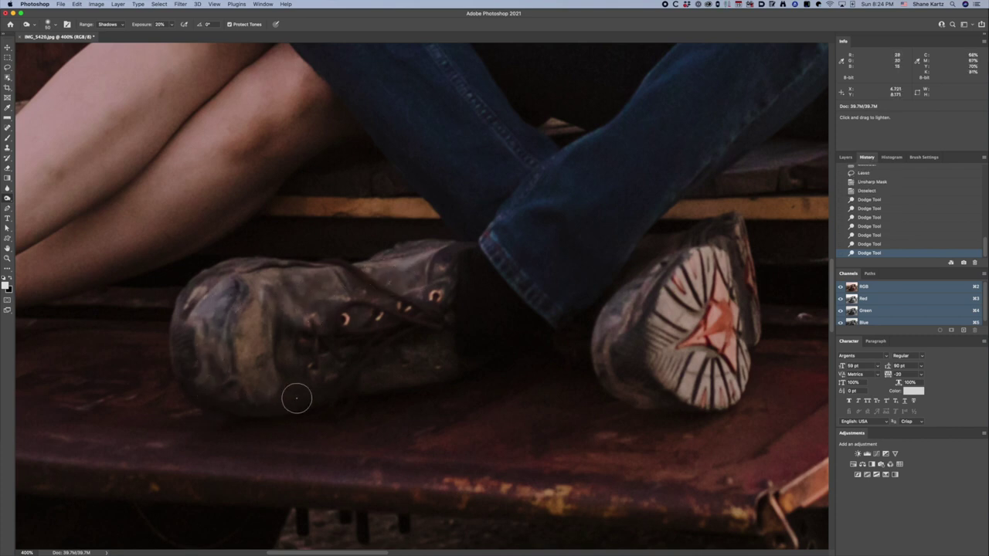
{"action": "mouse_move", "coordinate": [297, 399]}
{"action": "left_mouse_down"}
{"action": "mouse_move", "coordinate": [363, 388]}
{"action": "mouse_move", "coordinate": [430, 360]}
{"action": "mouse_move", "coordinate": [436, 335]}
{"action": "mouse_move", "coordinate": [443, 357]}
{"action": "mouse_move", "coordinate": [476, 332]}
{"action": "mouse_move", "coordinate": [475, 365]}
{"action": "mouse_move", "coordinate": [462, 298]}
{"action": "mouse_move", "coordinate": [474, 346]}
{"action": "left_mouse_up"}
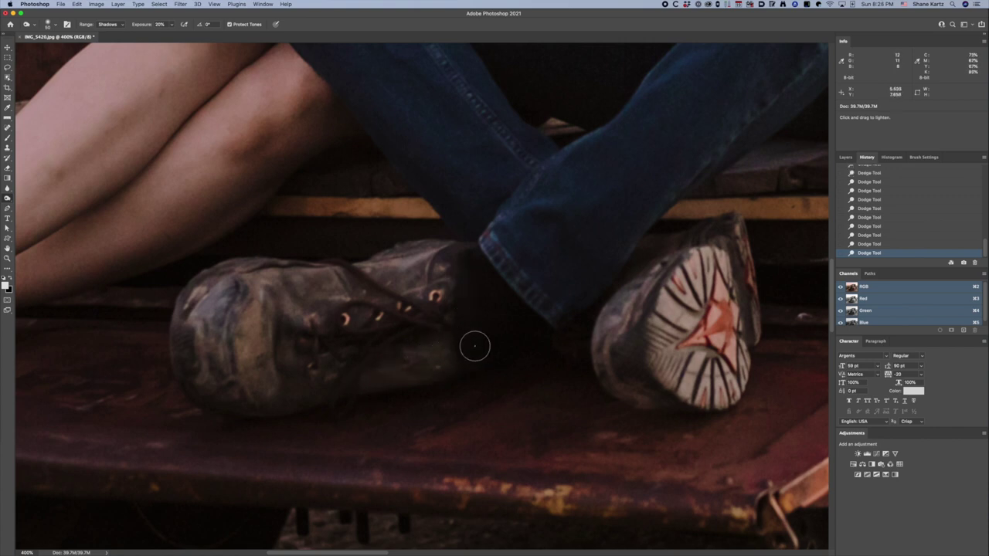
{"action": "key", "text": "alt"}
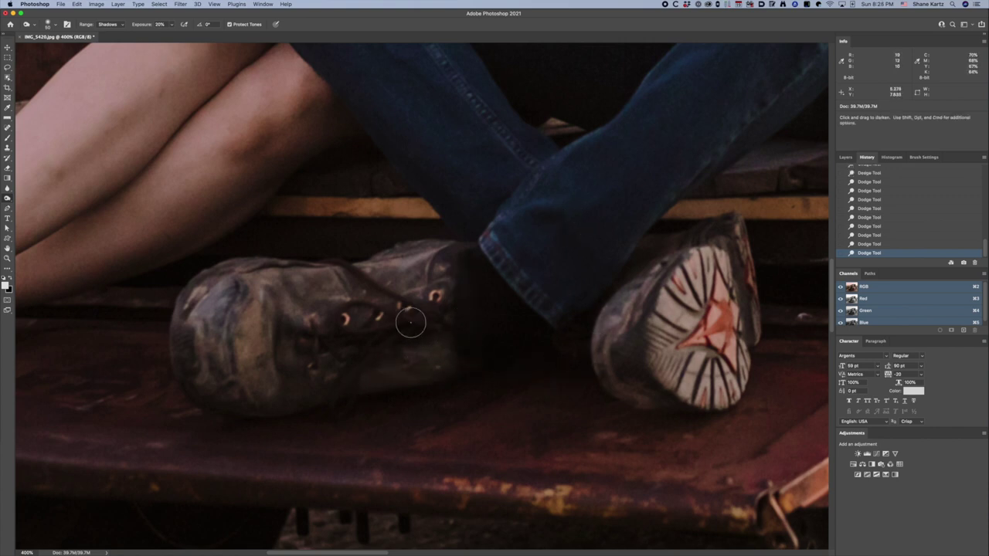
Step: Examine the couple's faces up close and the man's eyes at 800% magnification
{"action": "left_click_drag", "start_coordinate": [643, 126], "coordinate": [448, 406]}
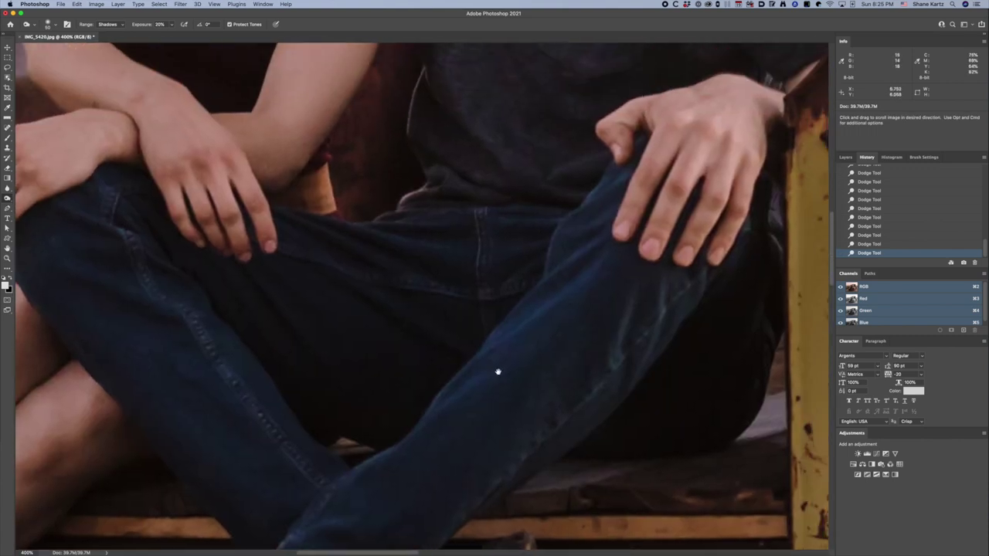
{"action": "left_click_drag", "start_coordinate": [498, 371], "coordinate": [453, 545]}
{"action": "left_click_drag", "start_coordinate": [497, 208], "coordinate": [555, 452]}
{"action": "left_click_drag", "start_coordinate": [546, 268], "coordinate": [489, 391]}
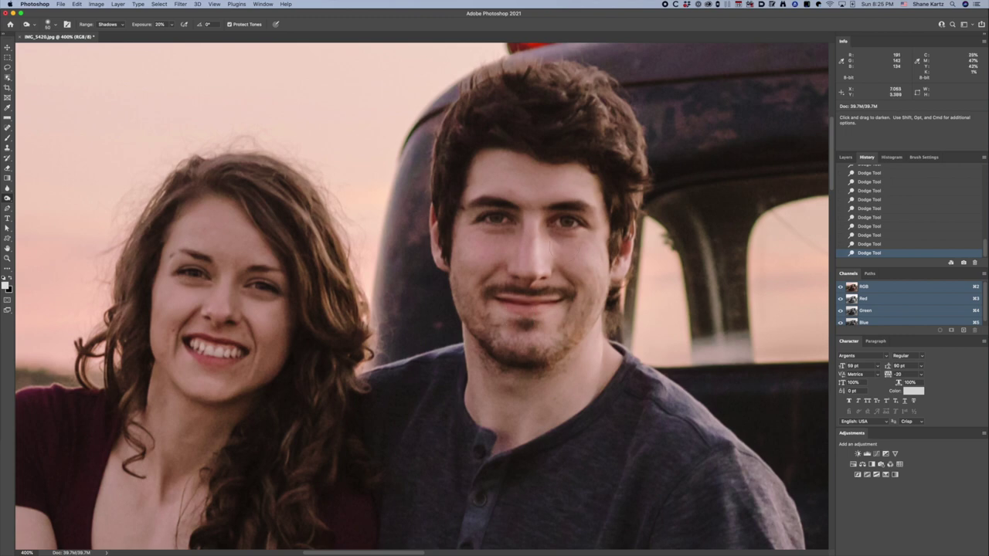
{"action": "key", "text": "super+equal"}
{"action": "key", "text": "super+equal"}
{"action": "key", "text": "super+equal"}
{"action": "key", "text": "super+equal"}
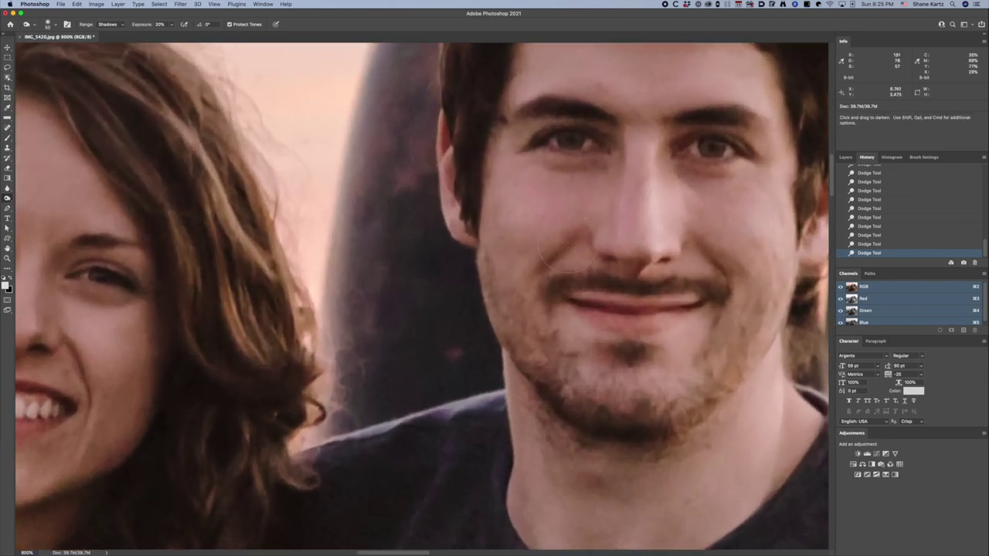
{"action": "left_click_drag", "start_coordinate": [735, 159], "coordinate": [544, 332]}
{"action": "key", "text": "alt"}
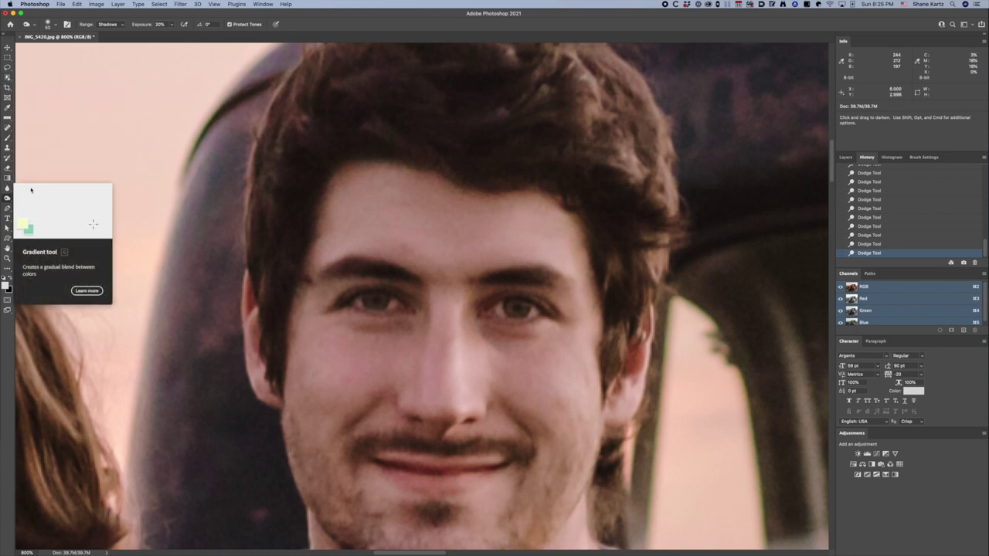
Step: Set the Burn tool's range to Midtones and reduce its brush size
{"action": "left_click", "coordinate": [117, 26]}
{"action": "left_click", "coordinate": [116, 30]}
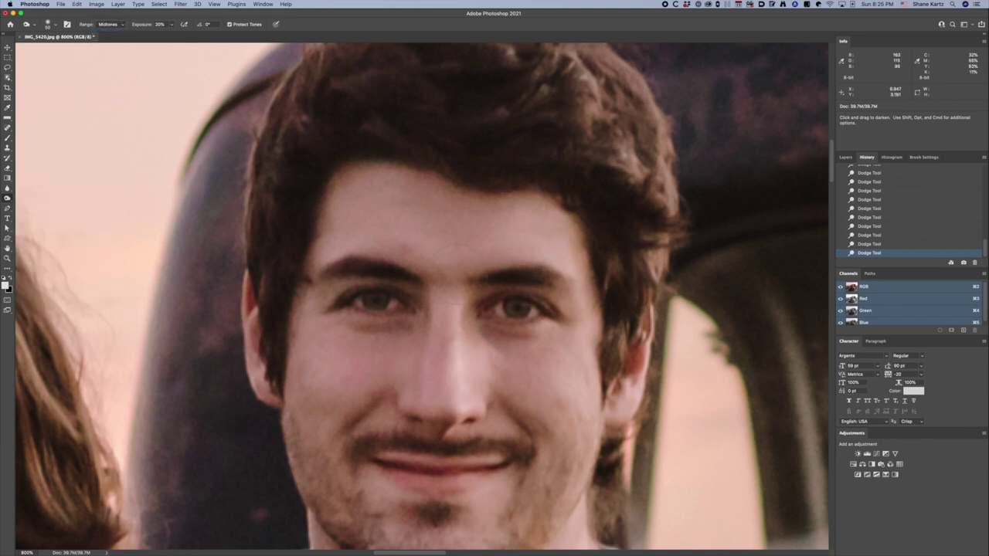
{"action": "key", "text": "bracketleft"}
{"action": "key", "text": "bracketleft"}
{"action": "key", "text": "bracketleft"}
Step: Brighten the man's irises with a small Dodge tool brush in the Shadows range at 20% exposure
{"action": "right_click", "coordinate": [8, 198]}
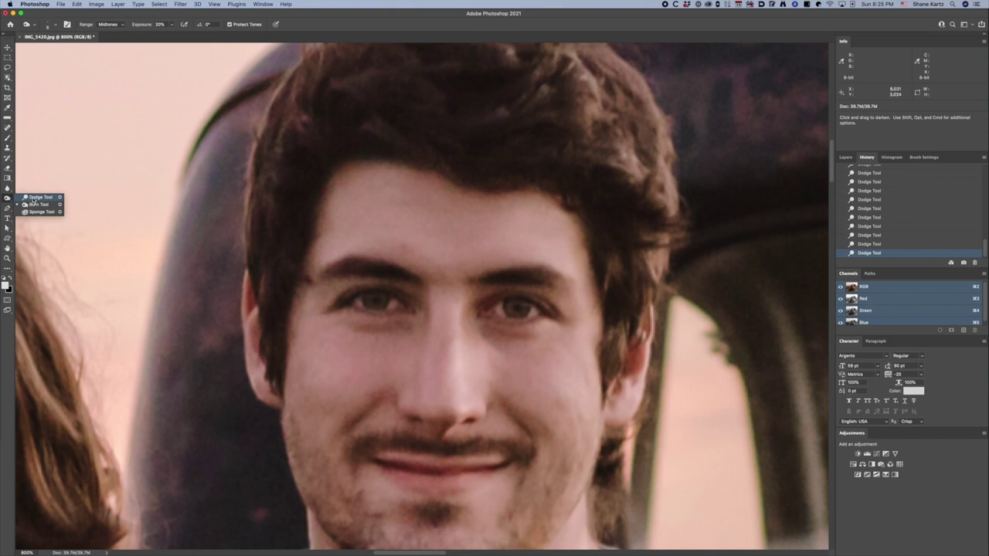
{"action": "left_click", "coordinate": [34, 198]}
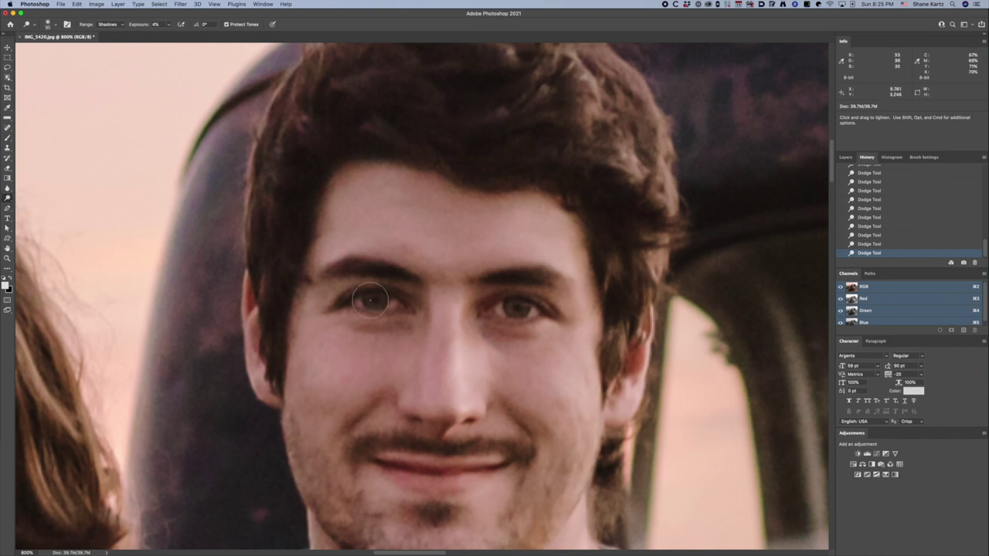
{"action": "key", "text": "bracketleft"}
{"action": "key", "text": "bracketleft"}
{"action": "key", "text": "bracketleft"}
{"action": "key", "text": "bracketleft"}
{"action": "key", "text": "bracketleft"}
{"action": "key", "text": "bracketleft"}
{"action": "left_click_drag", "start_coordinate": [361, 298], "coordinate": [375, 306]}
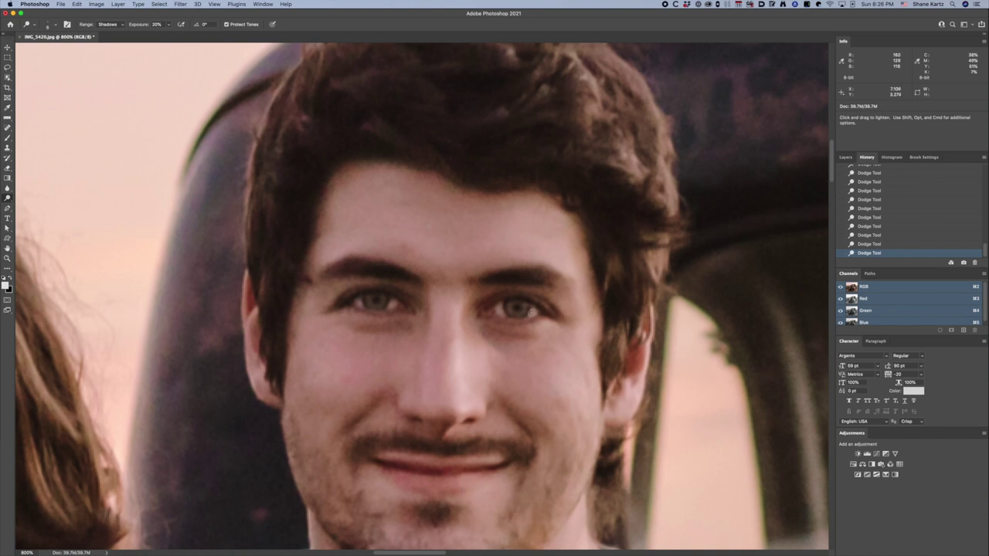
Step: Examine the woman's face up close and review the whole photo at 100%
{"action": "key", "text": "space"}
{"action": "mouse_move", "coordinate": [162, 270]}
{"action": "left_mouse_down"}
{"action": "mouse_move", "coordinate": [366, 243]}
{"action": "mouse_move", "coordinate": [572, 183]}
{"action": "left_mouse_up"}
{"action": "left_click_drag", "start_coordinate": [238, 293], "coordinate": [455, 251]}
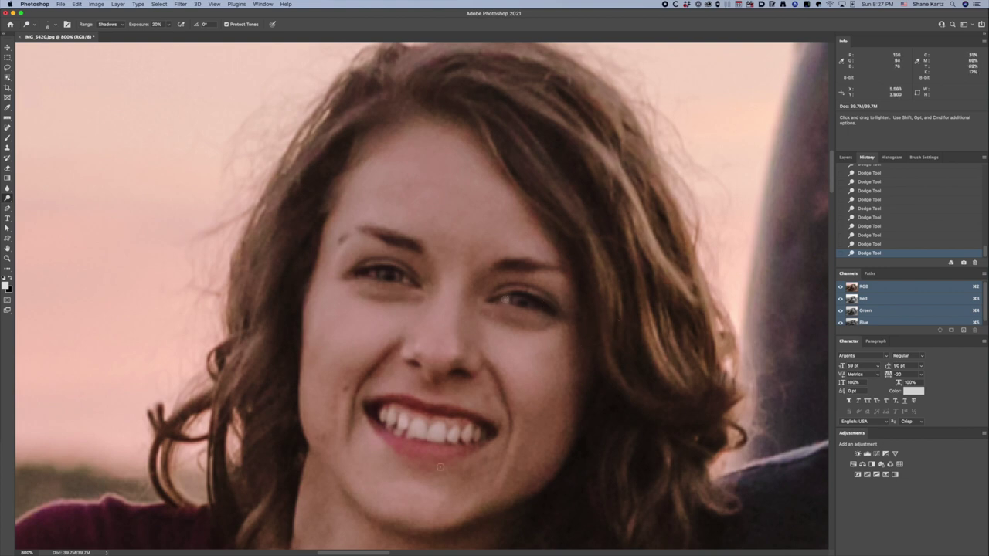
{"action": "key", "text": "space"}
{"action": "mouse_move", "coordinate": [729, 404]}
{"action": "left_mouse_down"}
{"action": "mouse_move", "coordinate": [386, 371]}
{"action": "mouse_move", "coordinate": [510, 372]}
{"action": "left_mouse_up"}
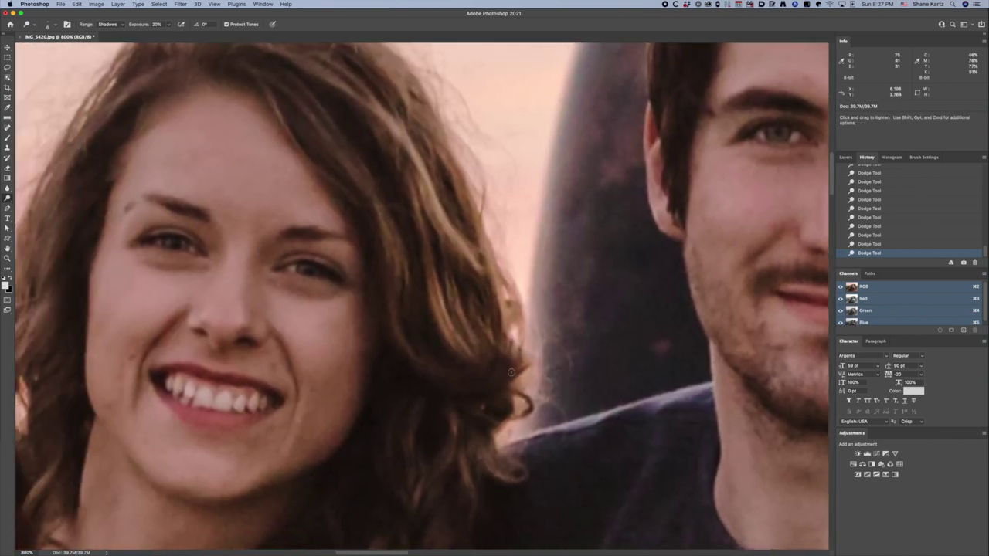
{"action": "key", "text": "super+minus"}
{"action": "key", "text": "super+minus"}
{"action": "key", "text": "super+minus"}
{"action": "key", "text": "super+minus"}
{"action": "key", "text": "super+minus"}
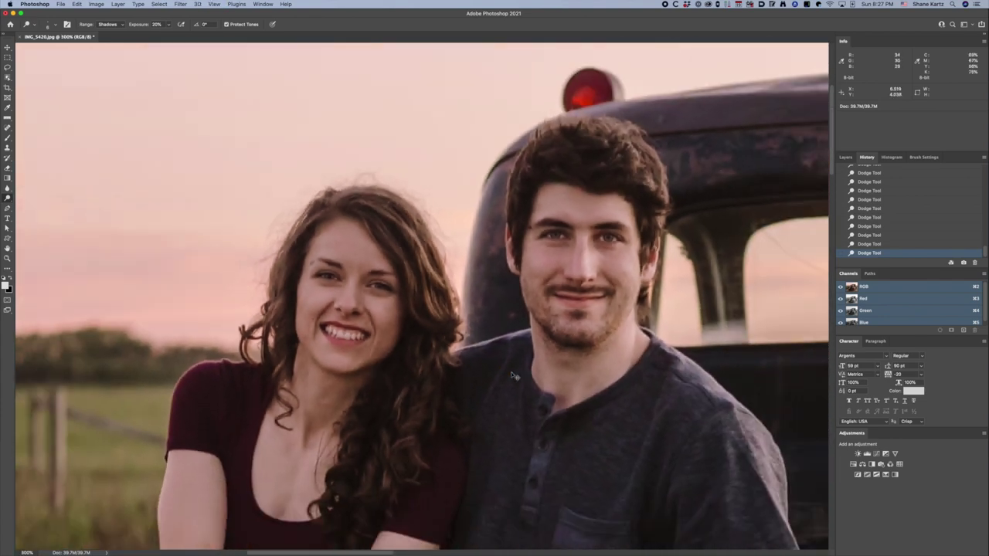
{"action": "key", "text": "super+minus"}
{"action": "key", "text": "super+minus"}
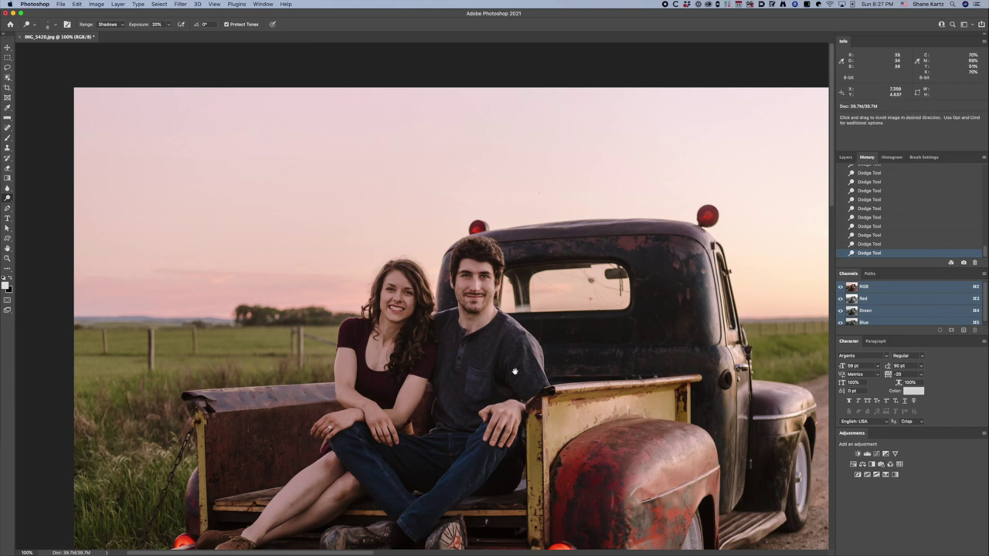
{"action": "mouse_move", "coordinate": [543, 420]}
{"action": "left_mouse_down"}
{"action": "mouse_move", "coordinate": [466, 334]}
{"action": "mouse_move", "coordinate": [536, 321]}
{"action": "mouse_move", "coordinate": [536, 333]}
{"action": "mouse_move", "coordinate": [497, 322]}
{"action": "mouse_move", "coordinate": [511, 351]}
{"action": "mouse_move", "coordinate": [516, 324]}
{"action": "left_mouse_up"}
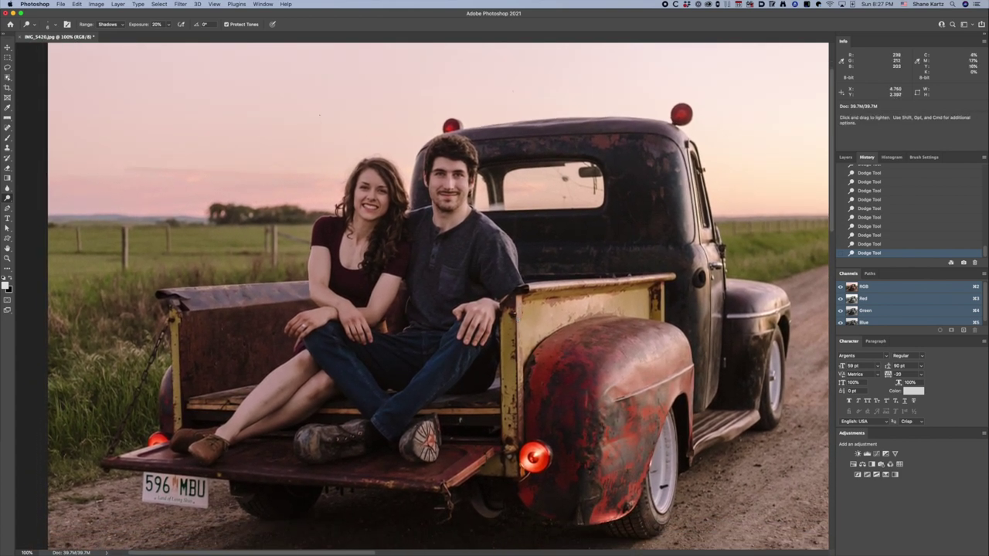
Step: Sharpen the whole photo with Unsharp Mask at 171%, radius 2.8 pixels and threshold 7, comparing it with the unsharpened version before applying
{"action": "left_click", "coordinate": [178, 4]}
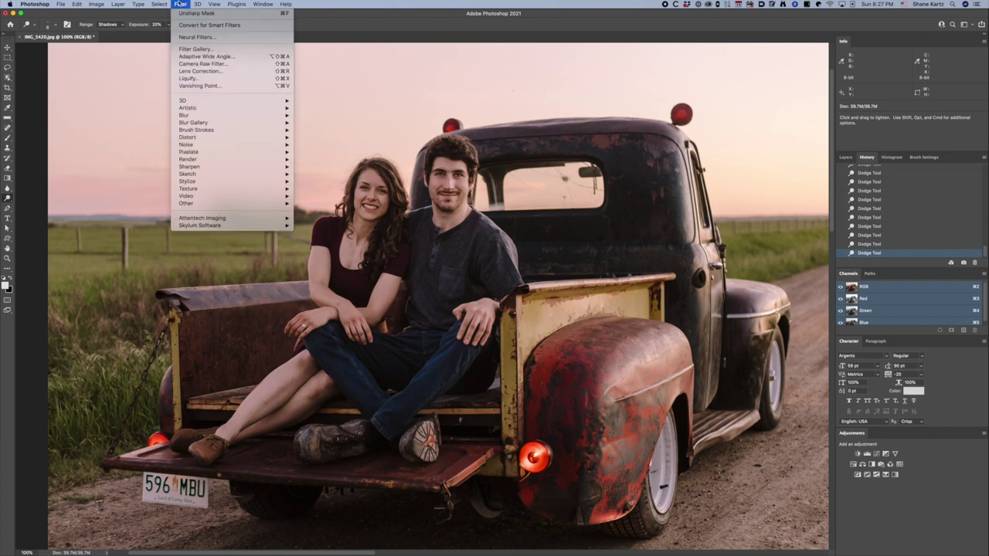
{"action": "mouse_move", "coordinate": [197, 167]}
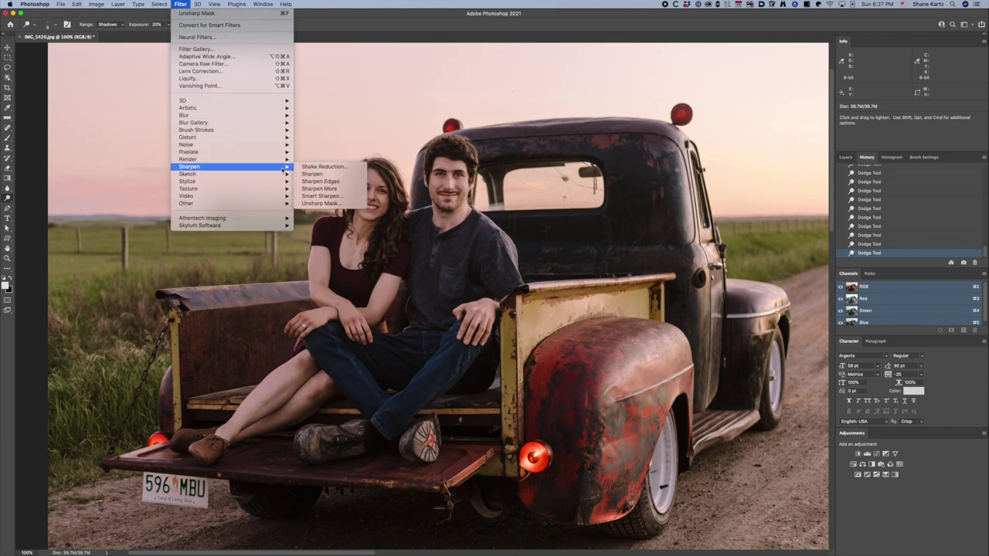
{"action": "left_click", "coordinate": [324, 205]}
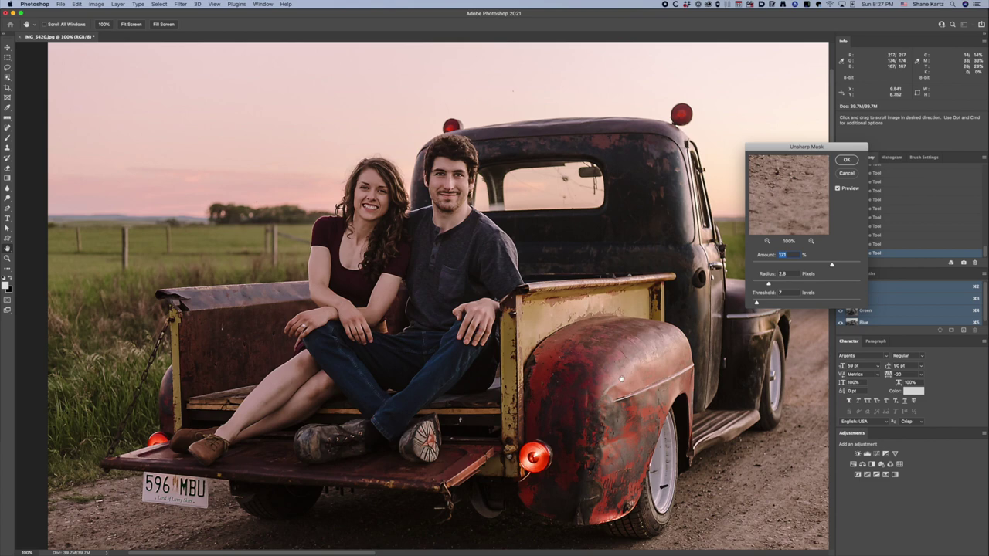
{"action": "left_click_drag", "start_coordinate": [621, 378], "coordinate": [577, 288]}
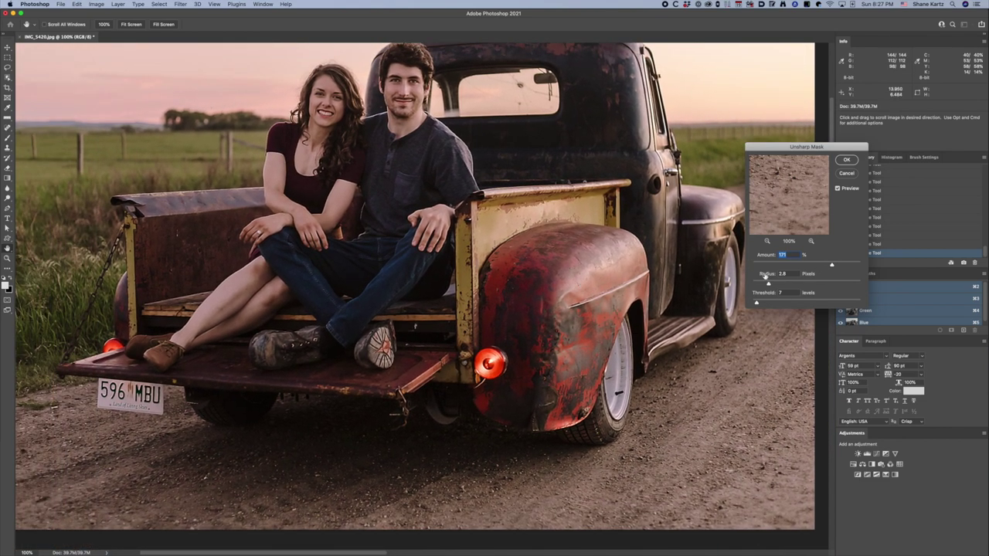
{"action": "left_click", "coordinate": [838, 188]}
{"action": "left_click", "coordinate": [837, 189]}
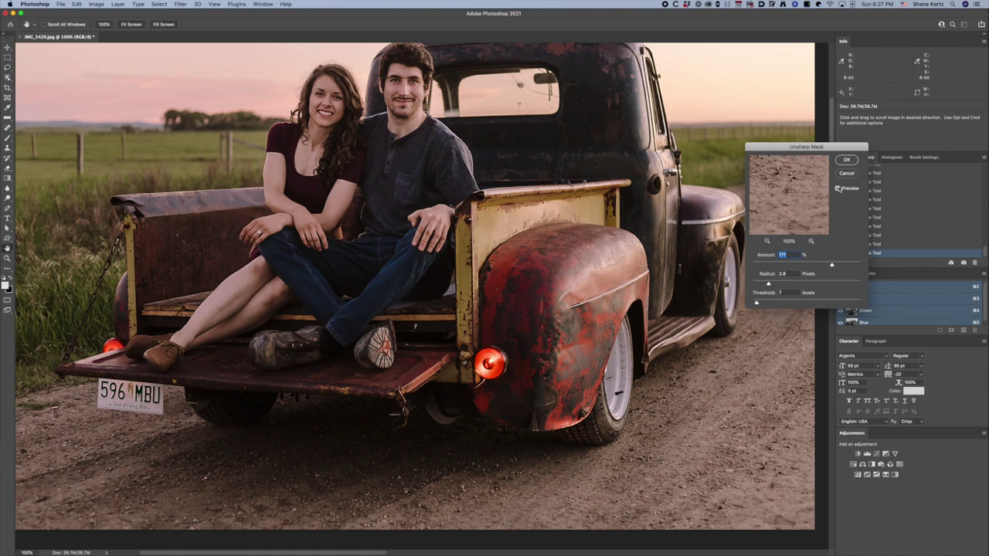
{"action": "left_click", "coordinate": [838, 188]}
{"action": "left_click", "coordinate": [838, 189]}
{"action": "left_click", "coordinate": [846, 159]}
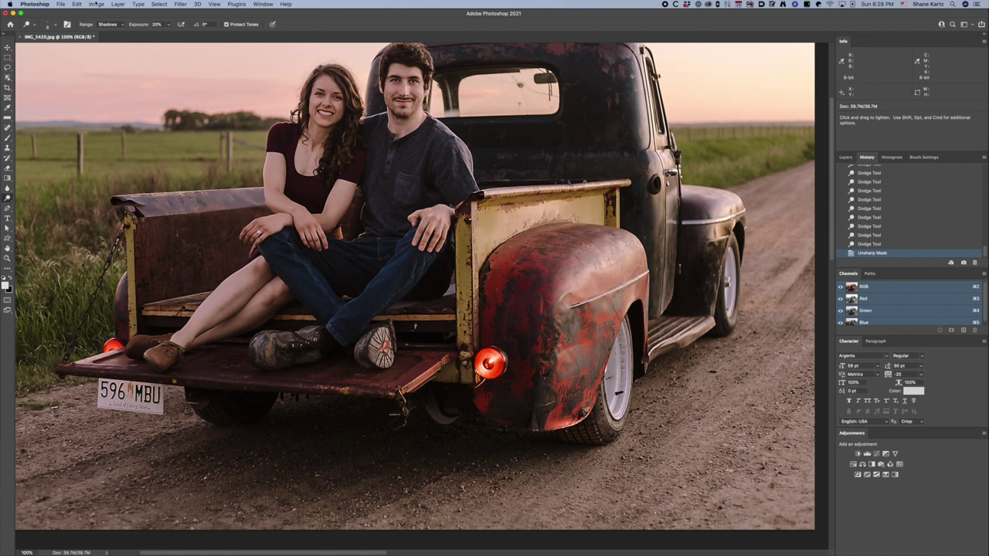
{"action": "left_click", "coordinate": [97, 4]}
{"action": "mouse_move", "coordinate": [100, 27]}
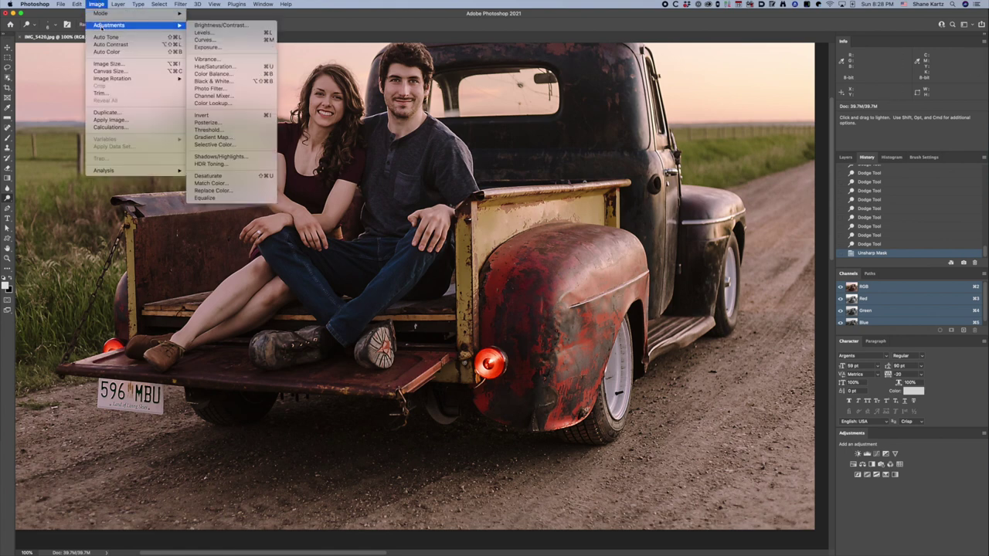
{"action": "left_click", "coordinate": [213, 81]}
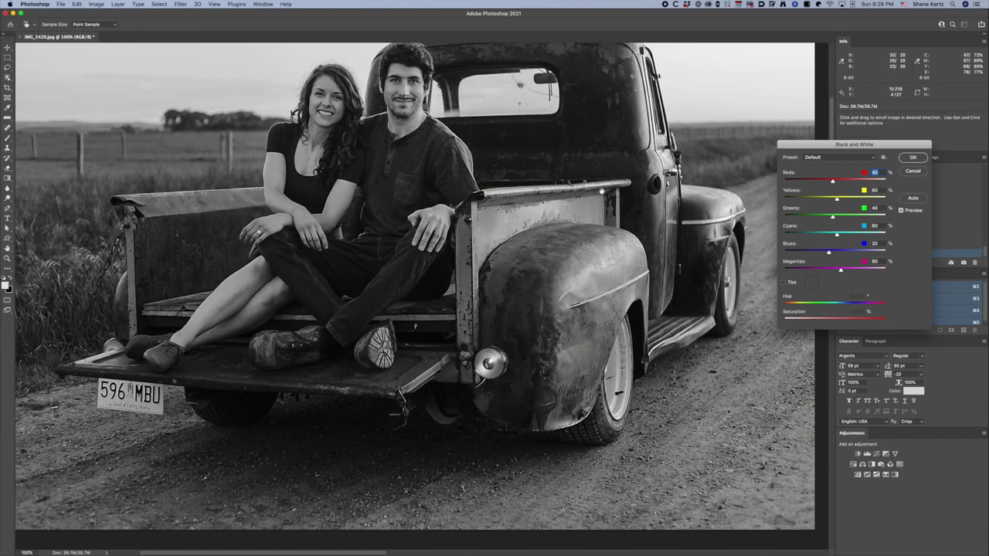
{"action": "mouse_move", "coordinate": [602, 191]}
{"action": "left_mouse_down"}
{"action": "mouse_move", "coordinate": [607, 212]}
{"action": "mouse_move", "coordinate": [607, 194]}
{"action": "left_mouse_up"}
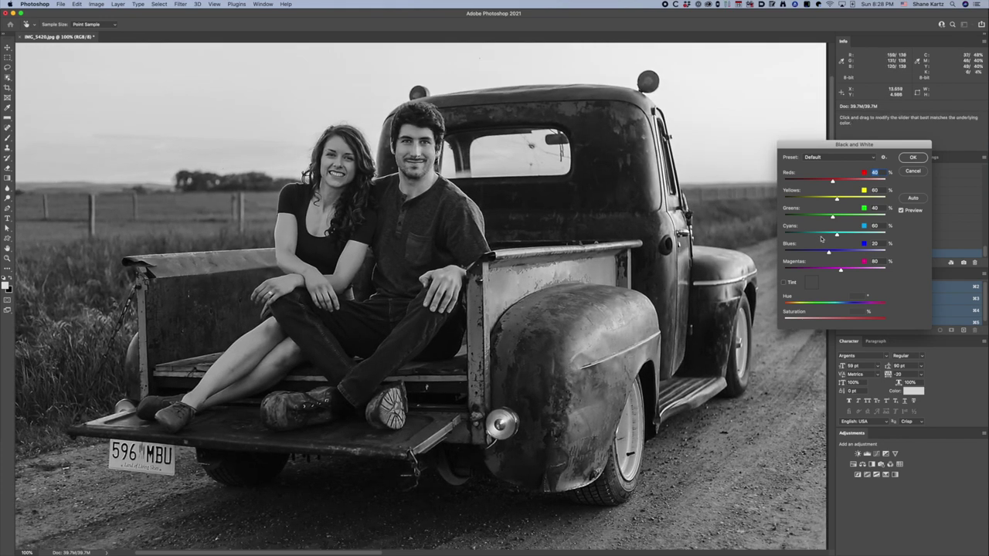
{"action": "left_click_drag", "start_coordinate": [832, 182], "coordinate": [854, 183]}
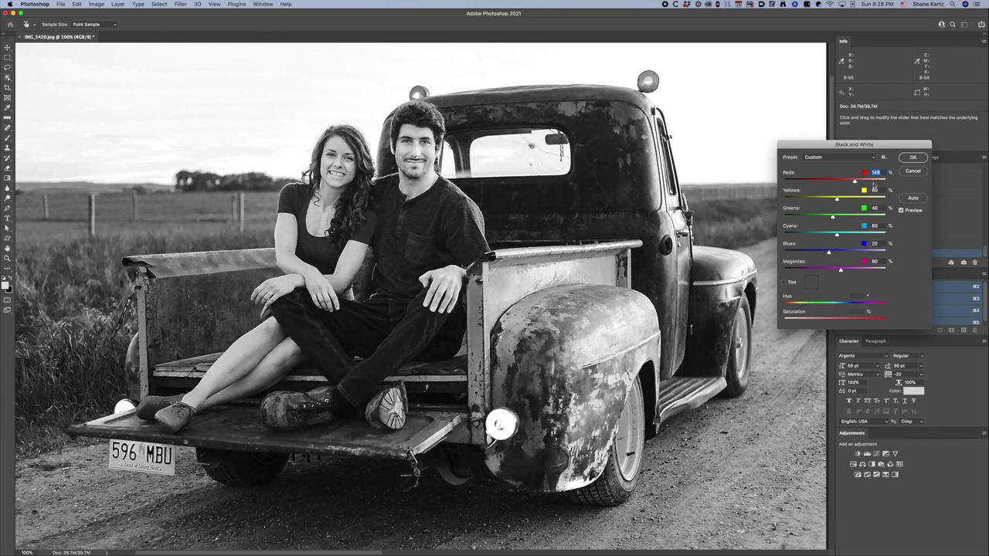
{"action": "left_click", "coordinate": [913, 172]}
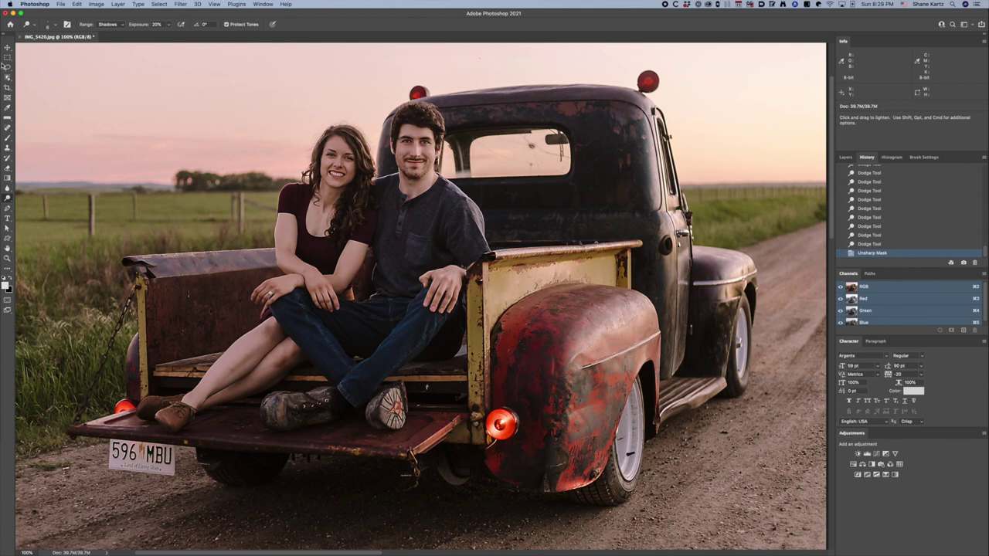
Step: Select the skin of both of the woman's arms with the Magic Wand at tolerance 15
{"action": "left_click", "coordinate": [8, 80]}
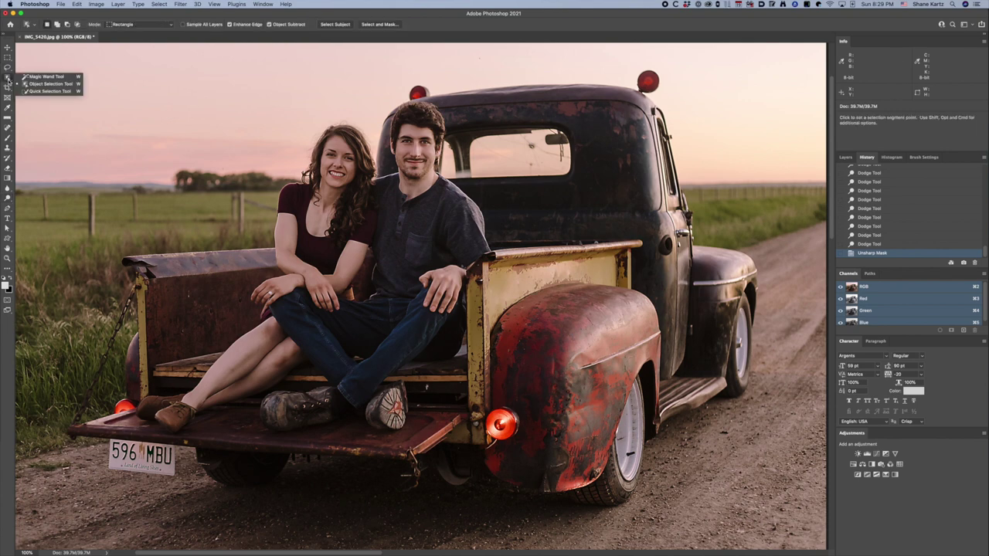
{"action": "left_click", "coordinate": [30, 81]}
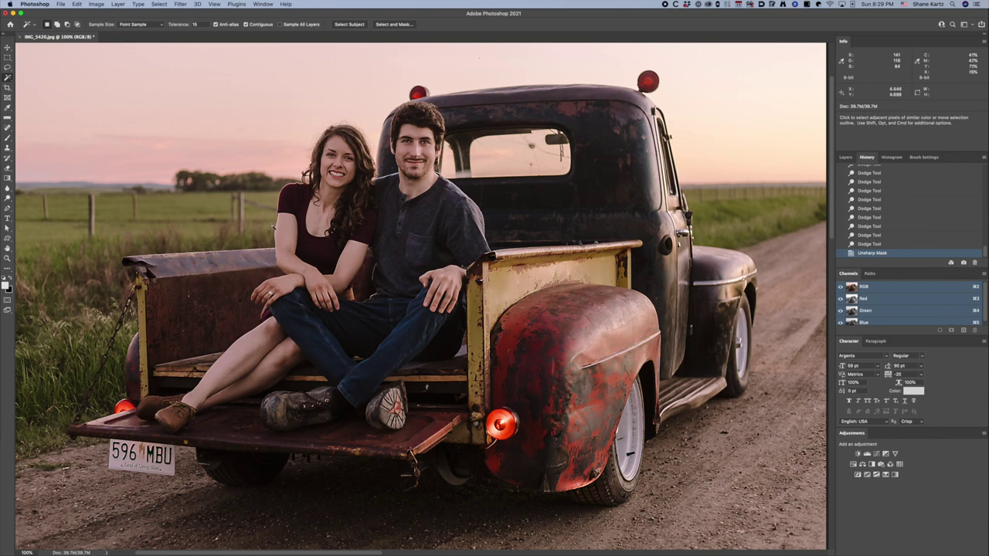
{"action": "left_click", "coordinate": [286, 231]}
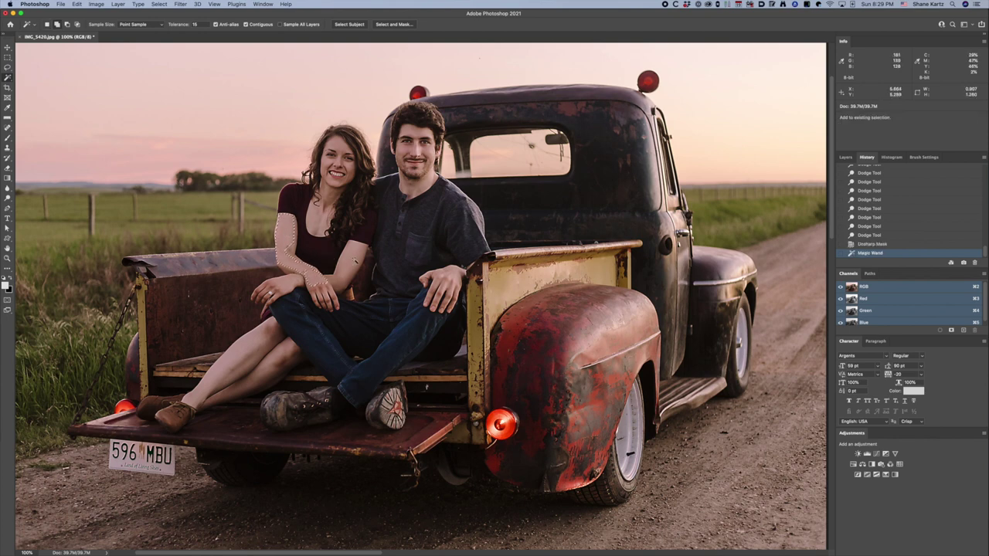
{"action": "left_click", "coordinate": [356, 262], "text": "shift"}
{"action": "left_click", "coordinate": [339, 283], "text": "shift"}
{"action": "left_click", "coordinate": [340, 283], "text": "shift"}
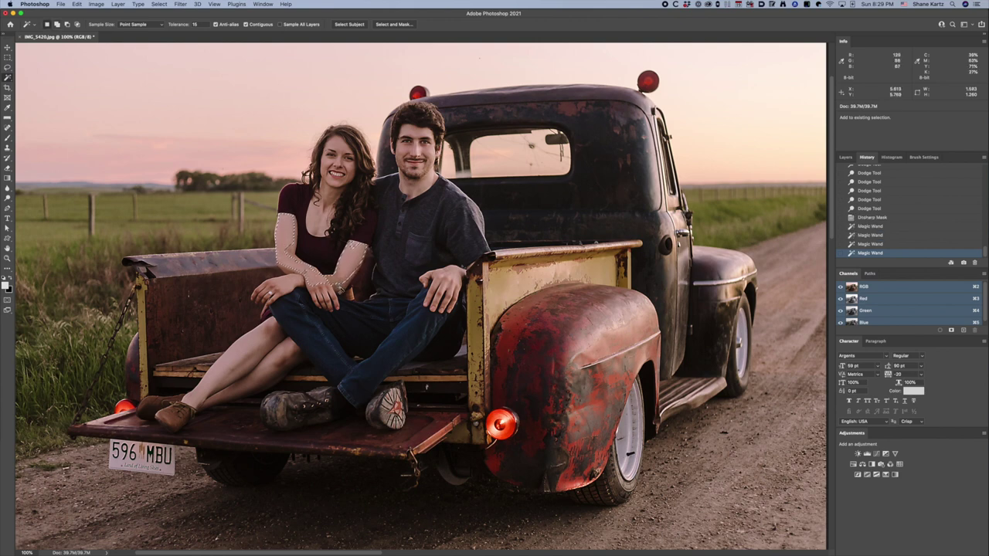
{"action": "left_click", "coordinate": [348, 266], "text": "shift"}
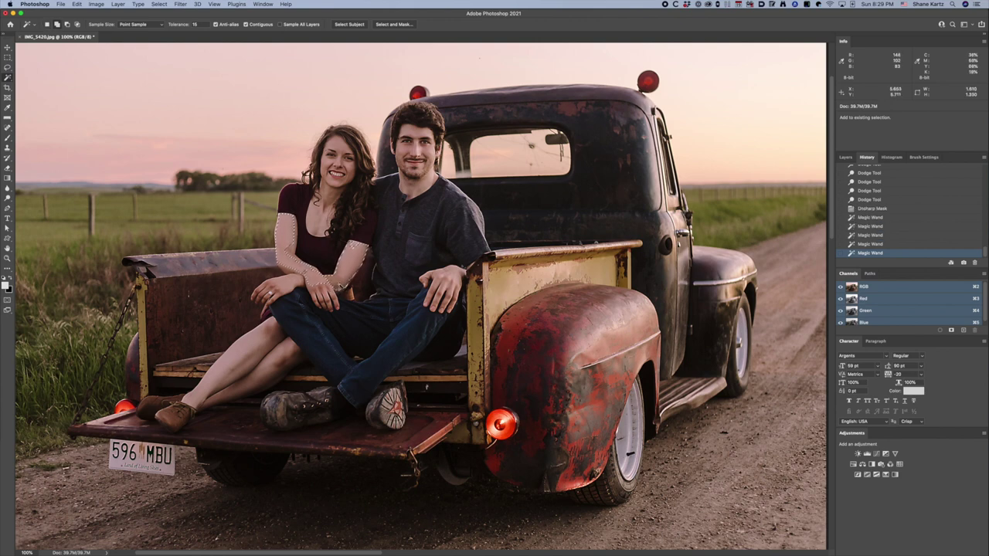
{"action": "left_click", "coordinate": [355, 247], "text": "shift"}
Step: Add the woman's neckline, neck and lower face to the skin selection with the Magic Wand
{"action": "left_click", "coordinate": [315, 223], "text": "shift"}
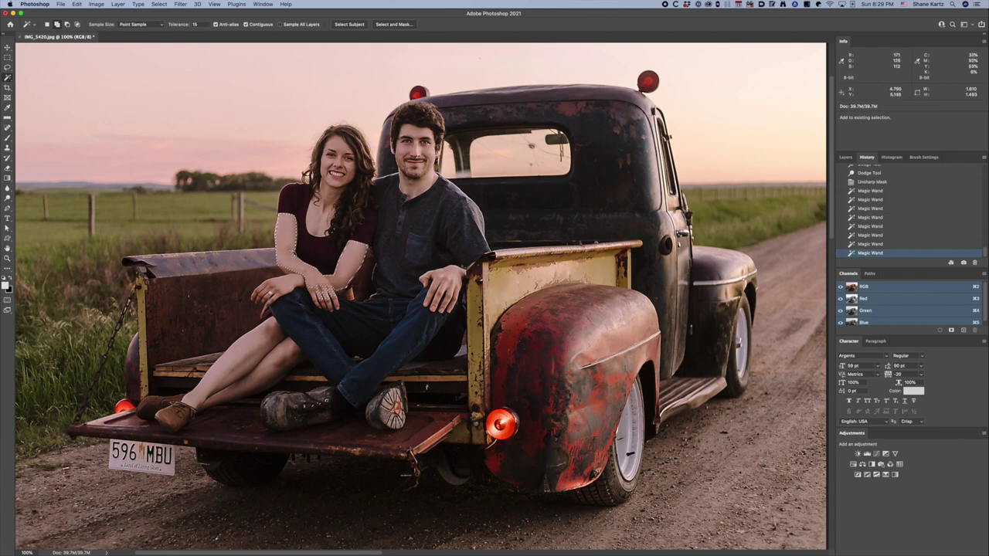
{"action": "left_click", "coordinate": [318, 225], "text": "shift"}
{"action": "left_click", "coordinate": [323, 216], "text": "shift"}
{"action": "left_click", "coordinate": [326, 204], "text": "shift"}
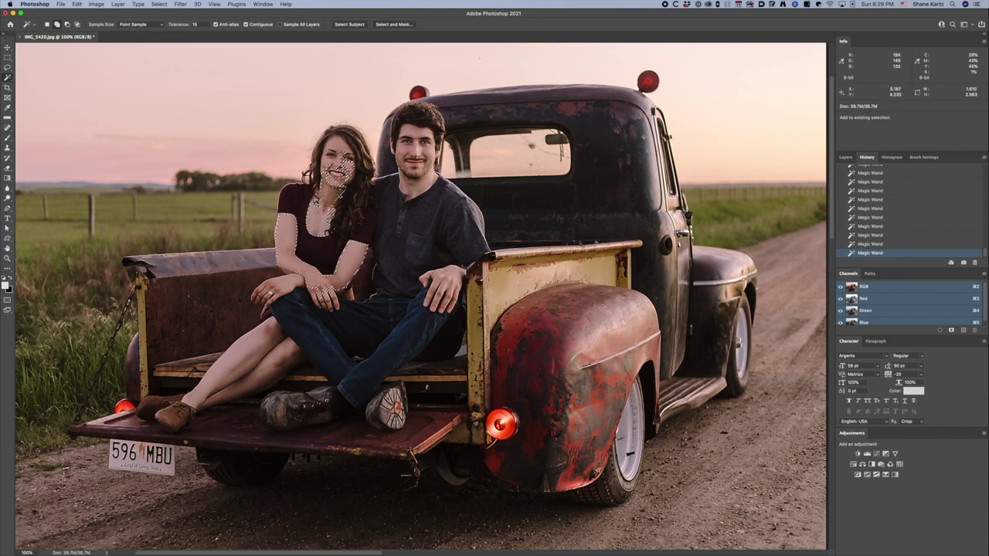
{"action": "left_click", "coordinate": [345, 172], "text": "shift"}
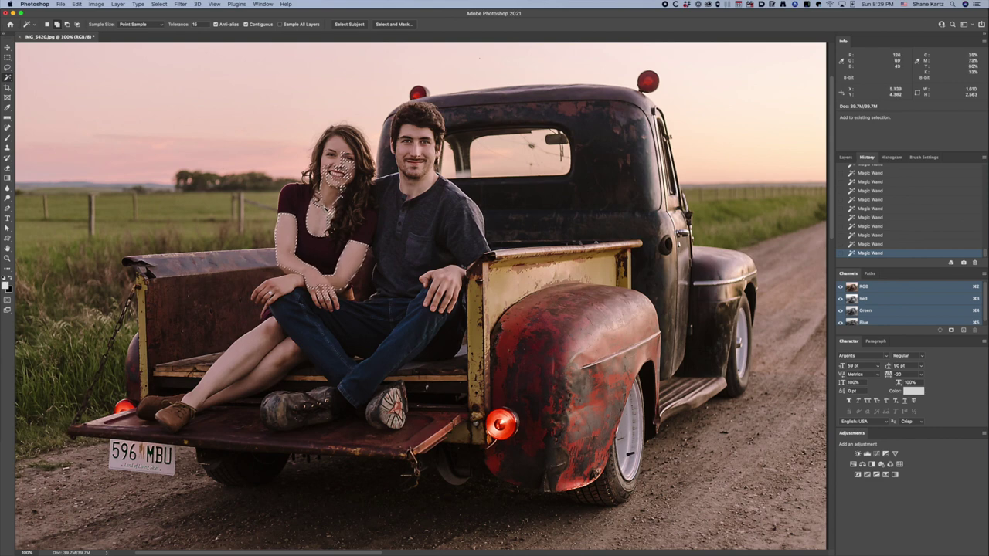
{"action": "left_click", "coordinate": [342, 175], "text": "shift"}
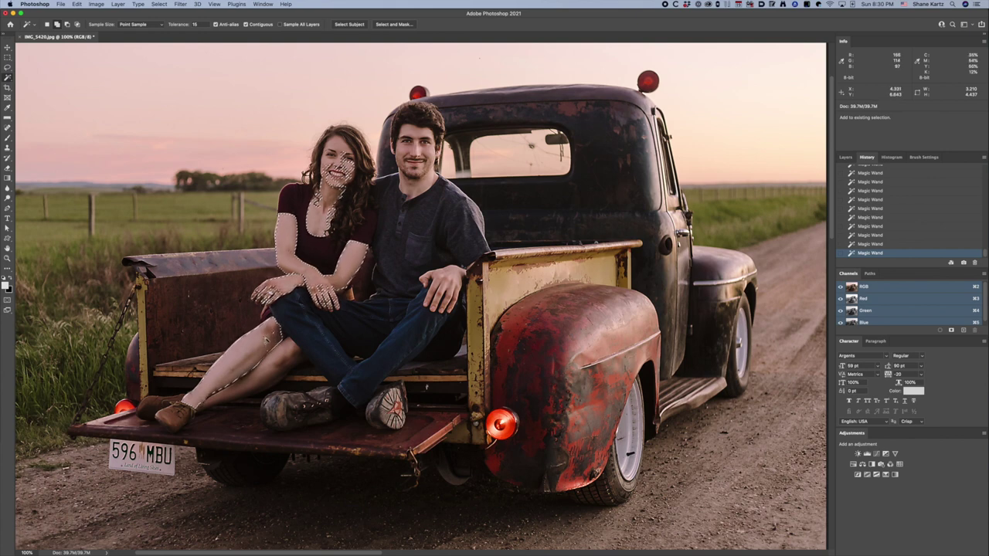
Step: Set the Magic Wand tolerance to 15 and add the shaded skin of the woman's lower legs to the selection
{"action": "double_click", "coordinate": [195, 24]}
{"action": "type", "text": "15"}
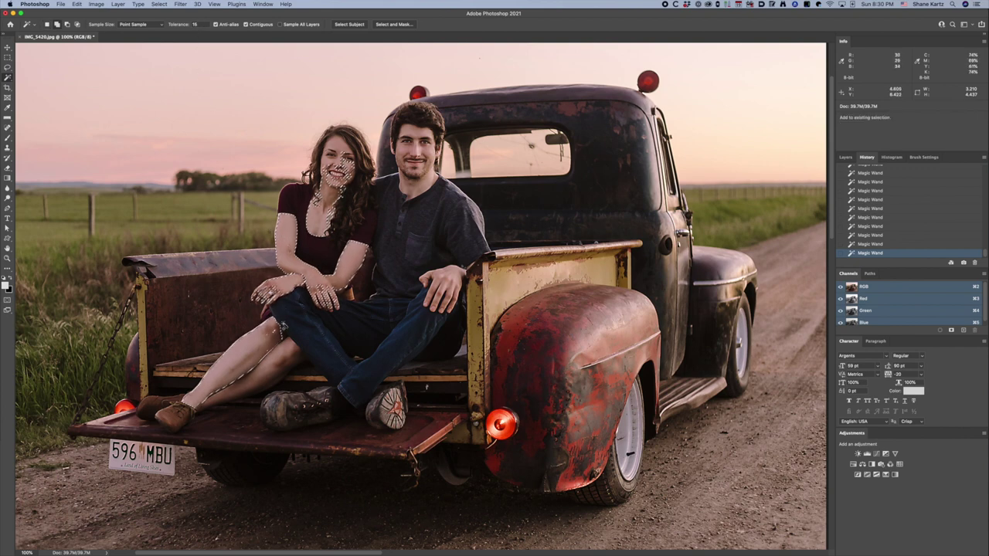
{"action": "left_click", "coordinate": [269, 367], "text": "shift"}
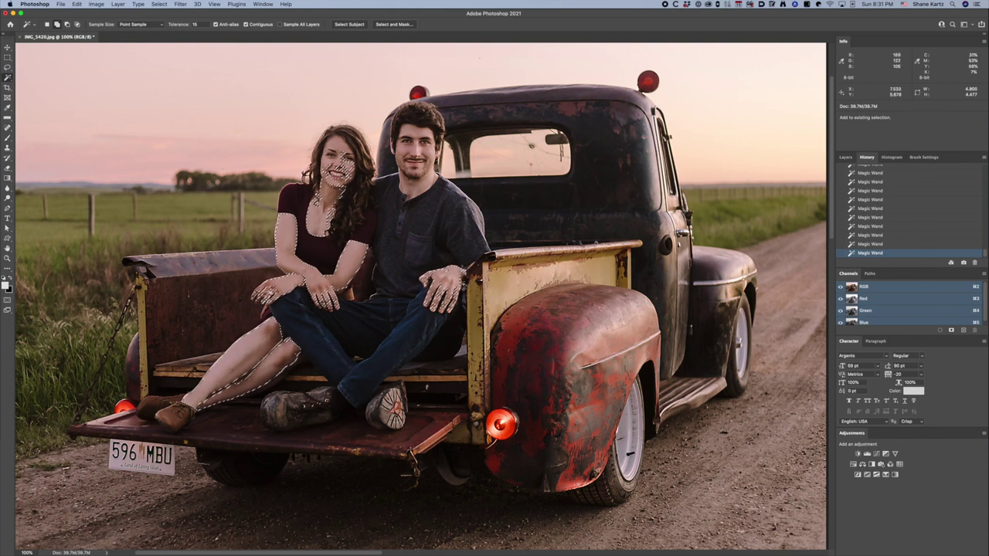
Step: Add the woman's forehead and the man's face and neck to the skin selection, and expand the whole selection with Grow
{"action": "left_click", "coordinate": [334, 147], "text": "shift"}
{"action": "left_click", "coordinate": [403, 134], "text": "shift"}
{"action": "left_click", "coordinate": [421, 136], "text": "shift"}
{"action": "left_click", "coordinate": [430, 149], "text": "shift"}
{"action": "left_click", "coordinate": [418, 186]}
{"action": "left_click", "coordinate": [408, 185]}
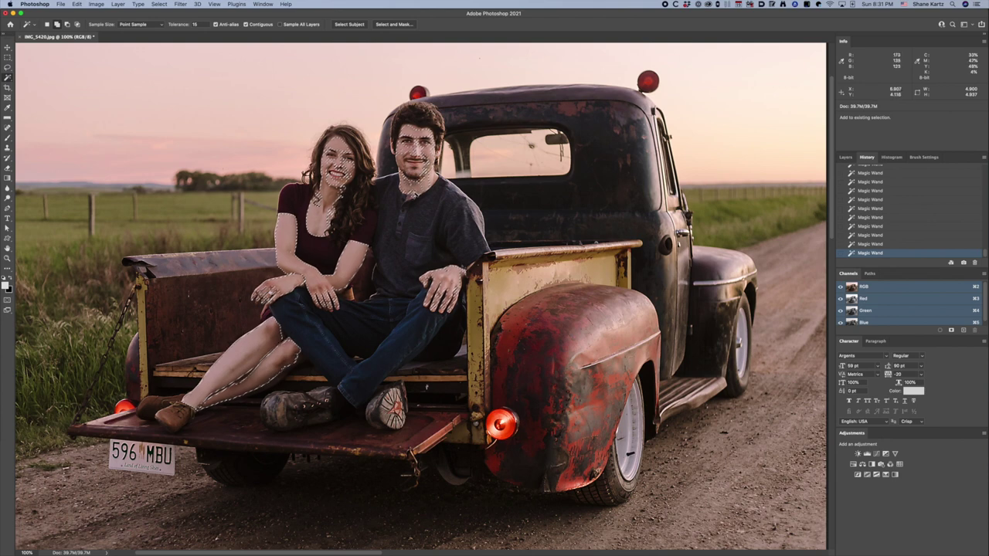
{"action": "left_click", "coordinate": [425, 169]}
{"action": "left_click", "coordinate": [401, 155]}
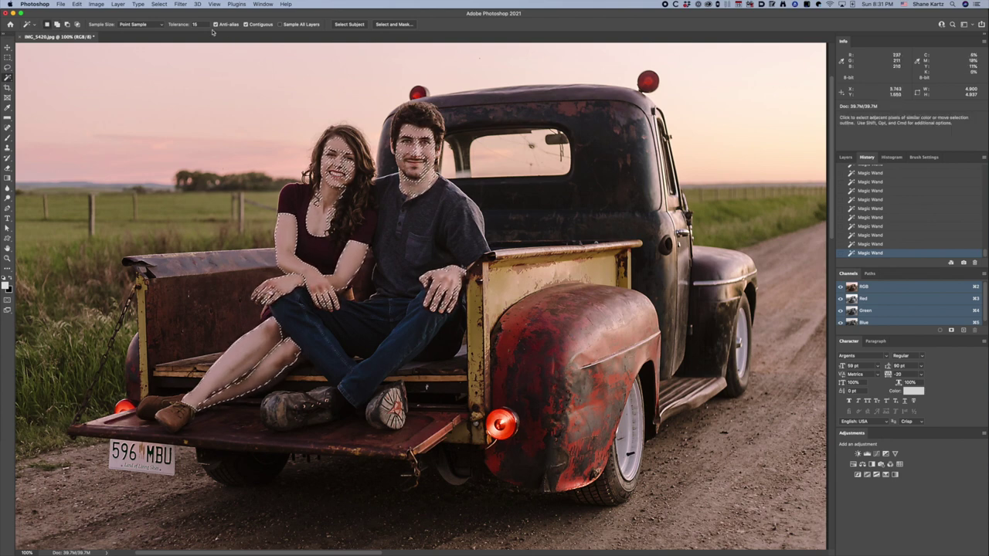
{"action": "left_click", "coordinate": [159, 5]}
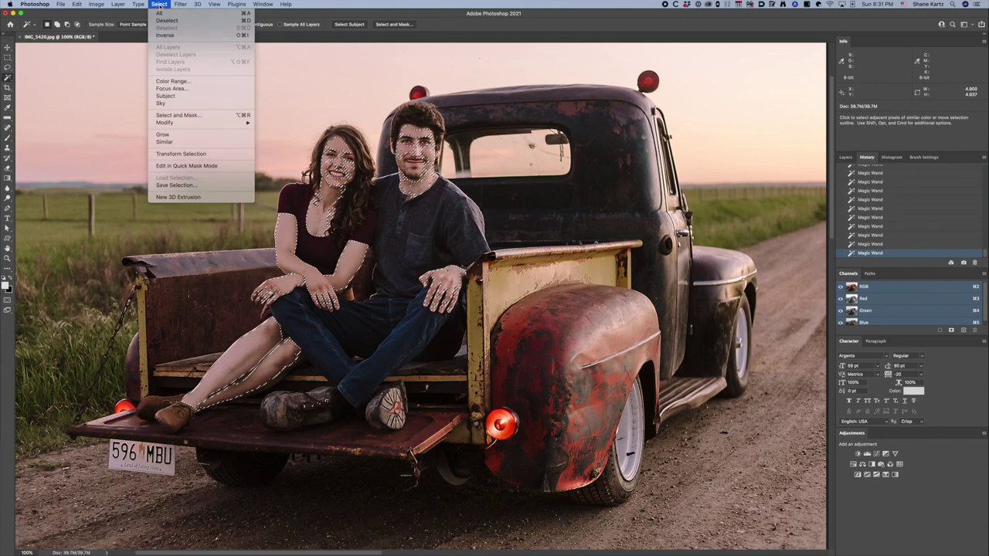
{"action": "left_click", "coordinate": [171, 135]}
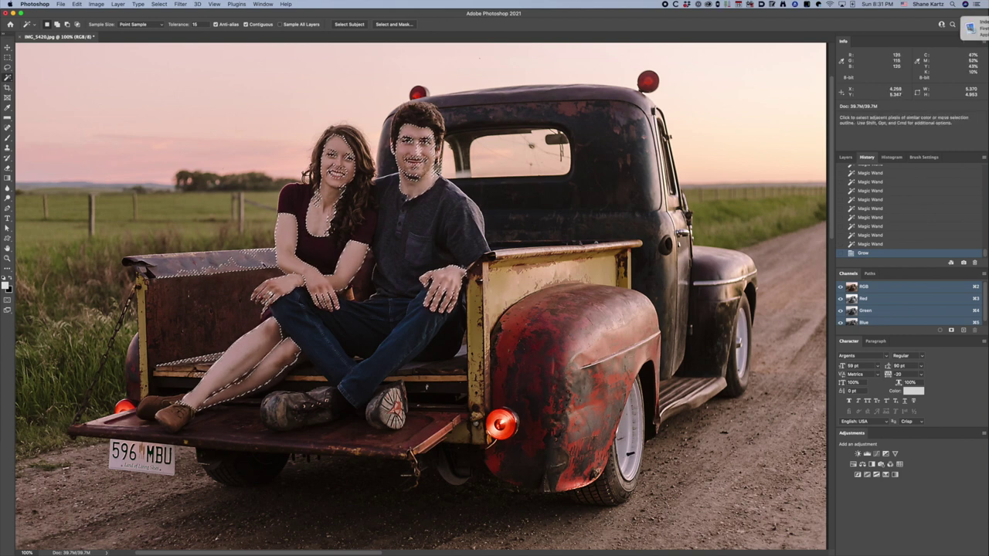
Step: Try to subtract the truck bed's side rail behind the woman from the selection with the Magic Wand
{"action": "key", "text": "alt"}
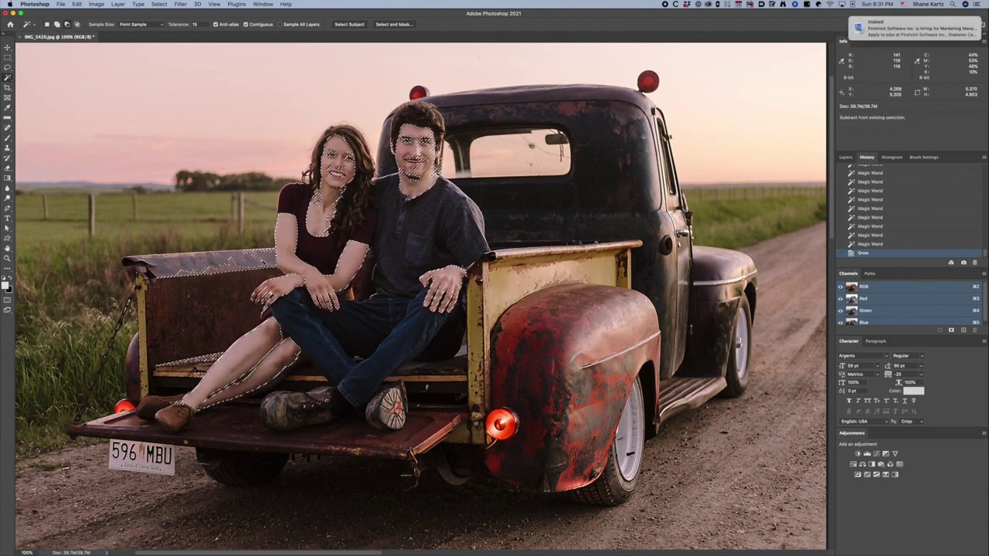
{"action": "left_click", "coordinate": [260, 263], "text": "alt"}
{"action": "left_click", "coordinate": [260, 259], "text": "alt"}
{"action": "left_click", "coordinate": [261, 254], "text": "alt"}
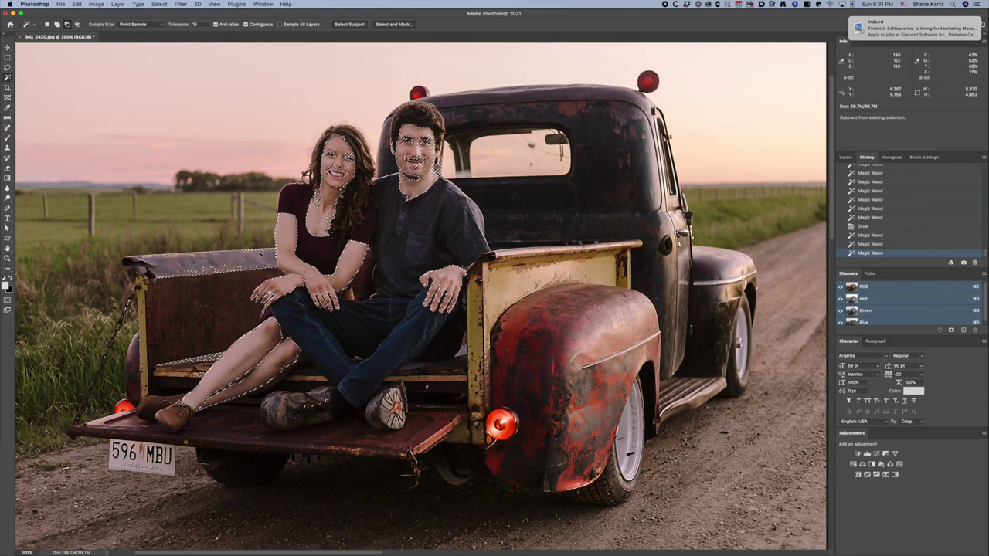
{"action": "left_click", "coordinate": [258, 258], "text": "alt"}
{"action": "left_click", "coordinate": [254, 264], "text": "alt"}
{"action": "left_click", "coordinate": [248, 268], "text": "alt"}
{"action": "left_click", "coordinate": [244, 271], "text": "alt"}
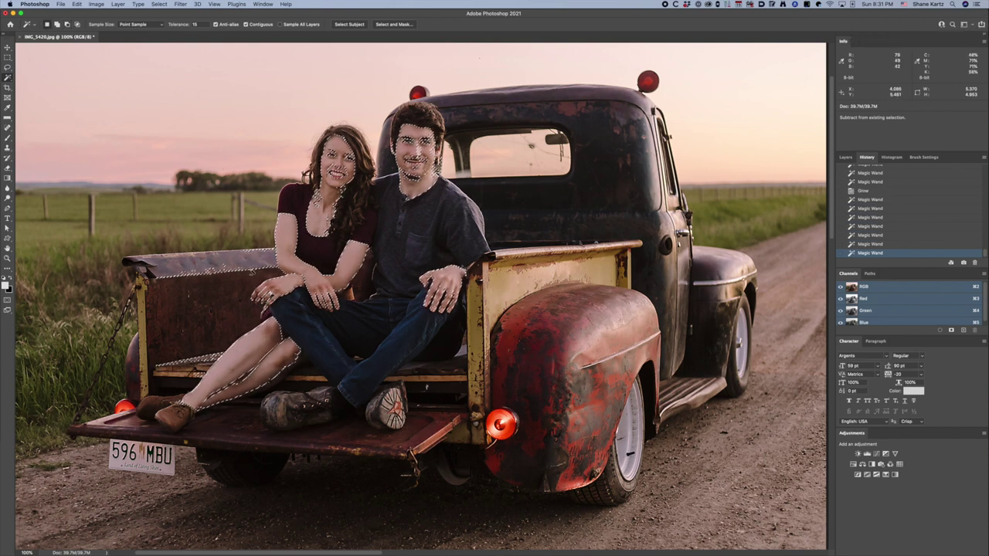
{"action": "left_click", "coordinate": [179, 272], "text": "alt"}
{"action": "left_click", "coordinate": [166, 272], "text": "alt"}
{"action": "left_click", "coordinate": [149, 272], "text": "alt"}
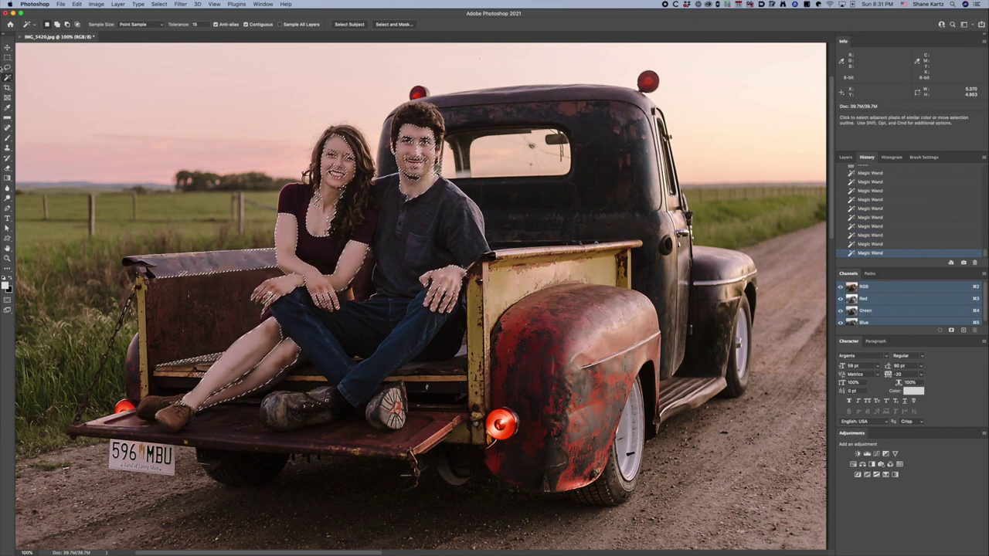
Step: Subtract the truck bed's side rail and the wooden bed edge beside the woman's legs from the selection with the Lasso
{"action": "key", "text": "l"}
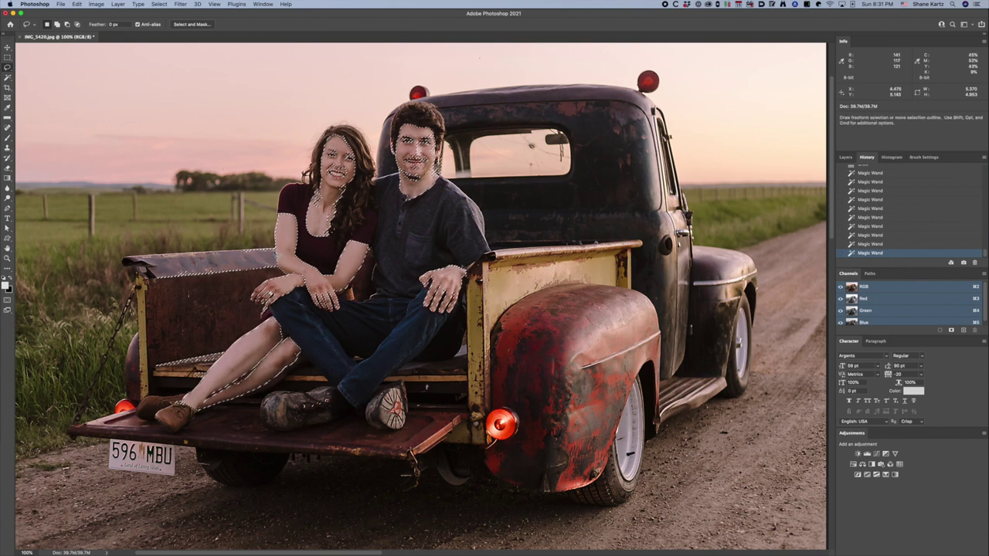
{"action": "key", "text": "alt"}
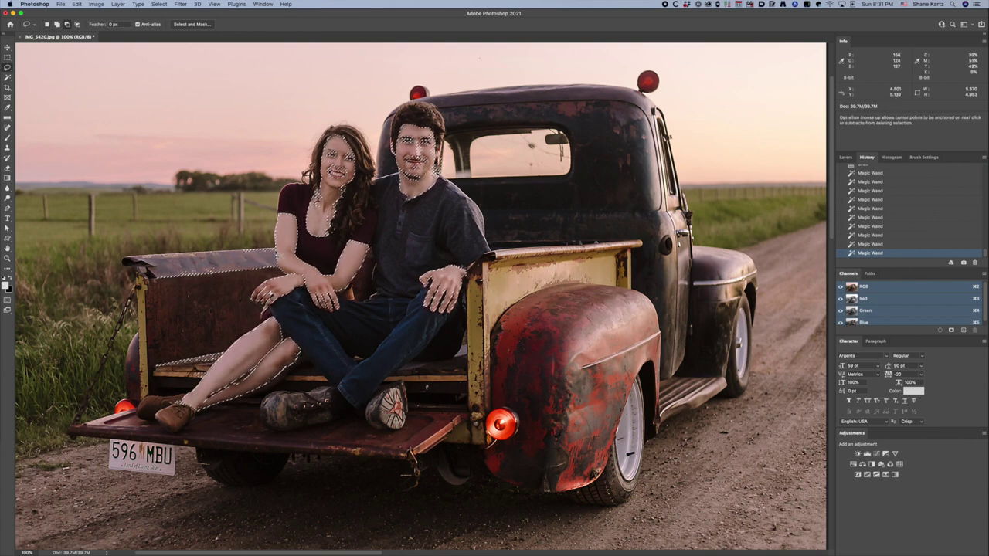
{"action": "mouse_move", "coordinate": [272, 245]}
{"action": "left_mouse_down"}
{"action": "mouse_move", "coordinate": [143, 244]}
{"action": "mouse_move", "coordinate": [153, 297]}
{"action": "mouse_move", "coordinate": [239, 287]}
{"action": "left_mouse_up"}
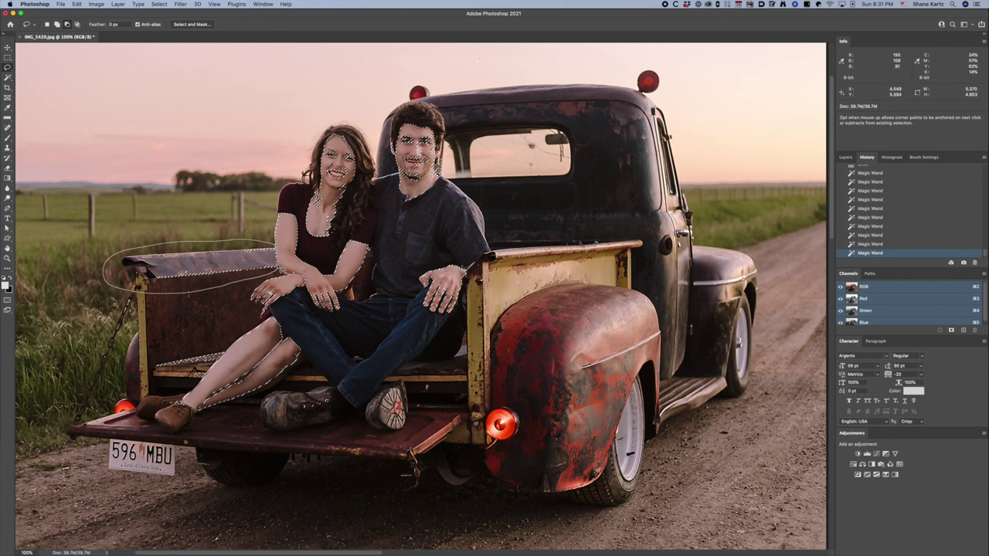
{"action": "left_click_drag", "start_coordinate": [266, 287], "coordinate": [275, 263]}
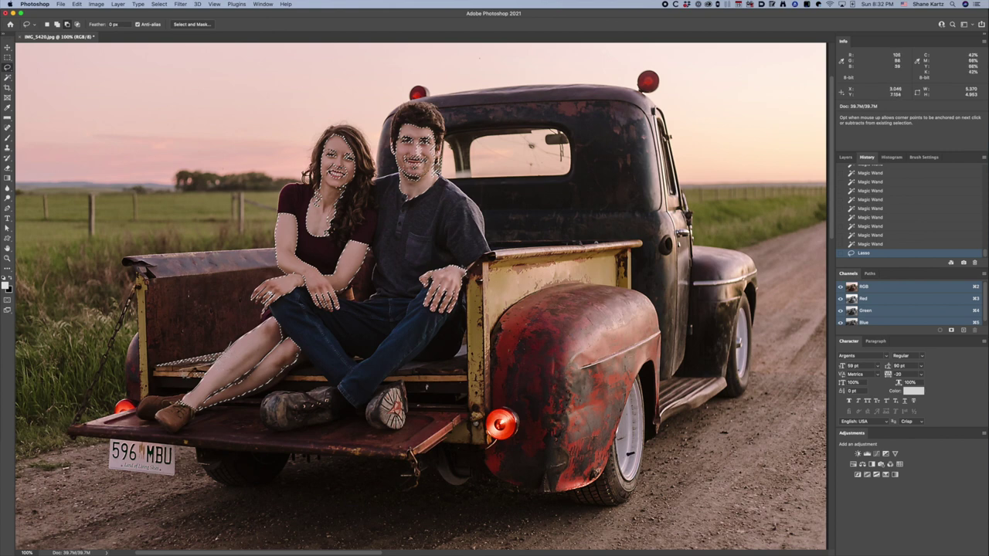
{"action": "left_click_drag", "start_coordinate": [144, 364], "coordinate": [143, 366]}
{"action": "left_click_drag", "start_coordinate": [190, 379], "coordinate": [187, 370]}
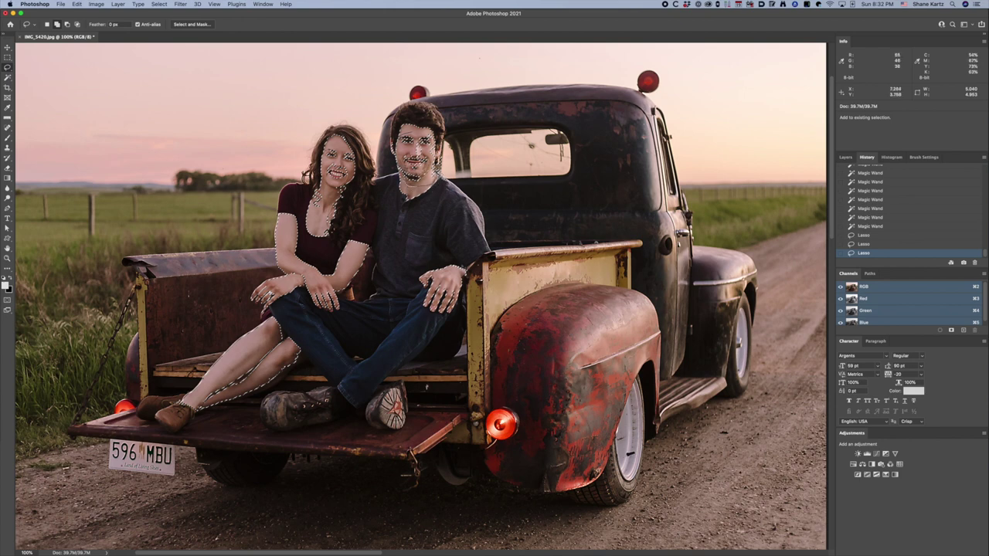
Step: Fill the gaps inside the man's and the woman's face selections with the Lasso and trim the area beside his cheek
{"action": "mouse_move", "coordinate": [437, 158]}
{"action": "left_mouse_down"}
{"action": "mouse_move", "coordinate": [446, 139]}
{"action": "mouse_move", "coordinate": [427, 118]}
{"action": "mouse_move", "coordinate": [414, 120]}
{"action": "left_mouse_up"}
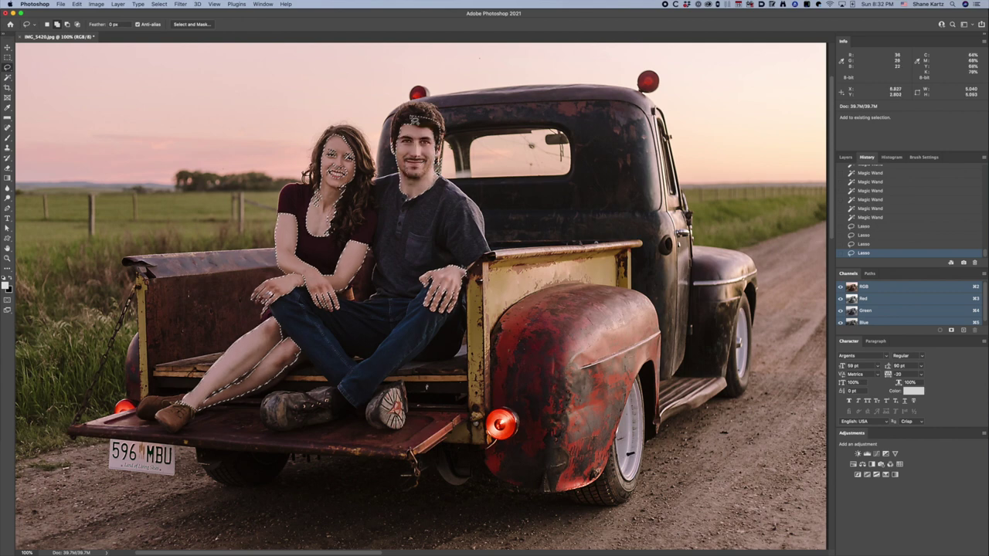
{"action": "key", "text": "super+z"}
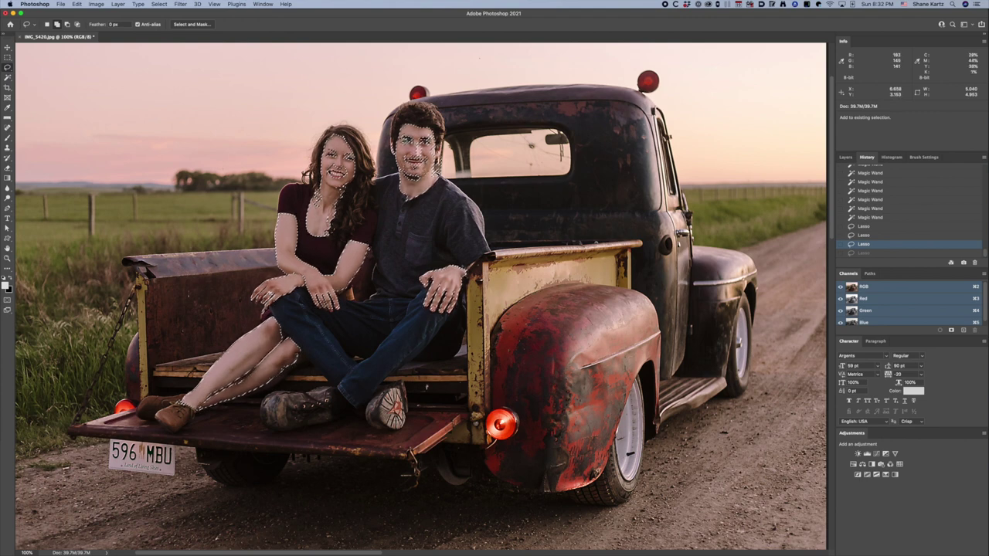
{"action": "left_click_drag", "start_coordinate": [400, 163], "coordinate": [417, 193]}
{"action": "left_click_drag", "start_coordinate": [437, 141], "coordinate": [421, 136]}
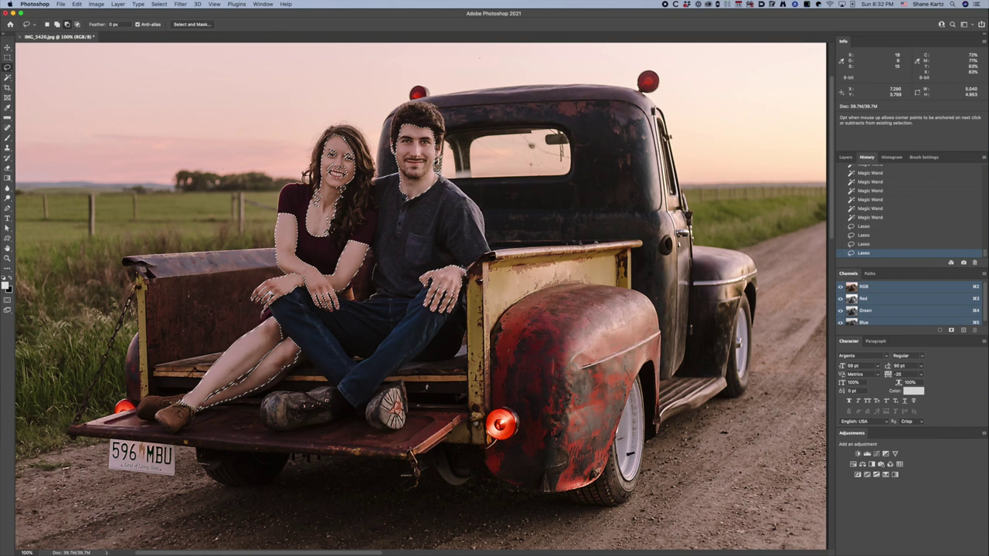
{"action": "mouse_move", "coordinate": [442, 171]}
{"action": "left_mouse_down"}
{"action": "mouse_move", "coordinate": [448, 152]}
{"action": "mouse_move", "coordinate": [439, 147]}
{"action": "left_mouse_up"}
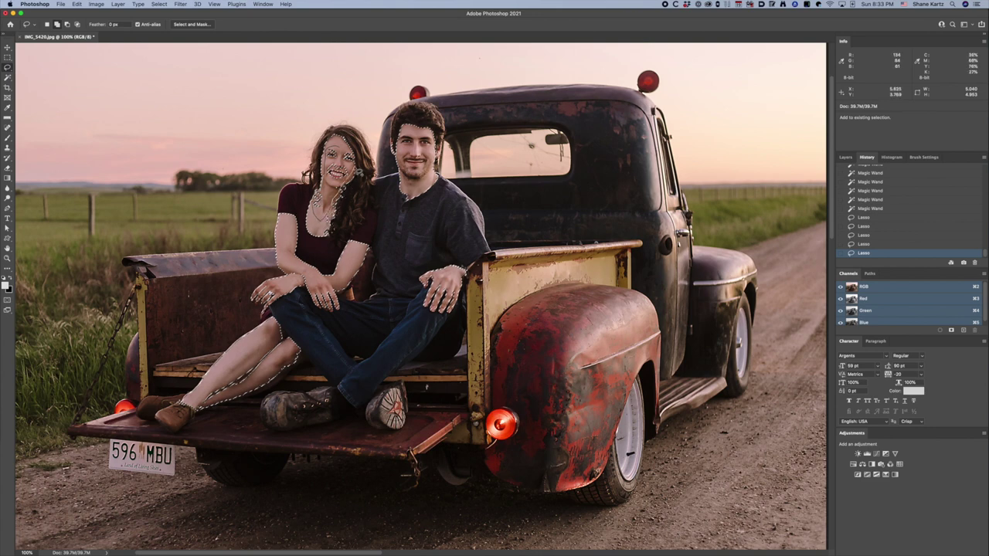
{"action": "left_click_drag", "start_coordinate": [352, 165], "coordinate": [340, 174]}
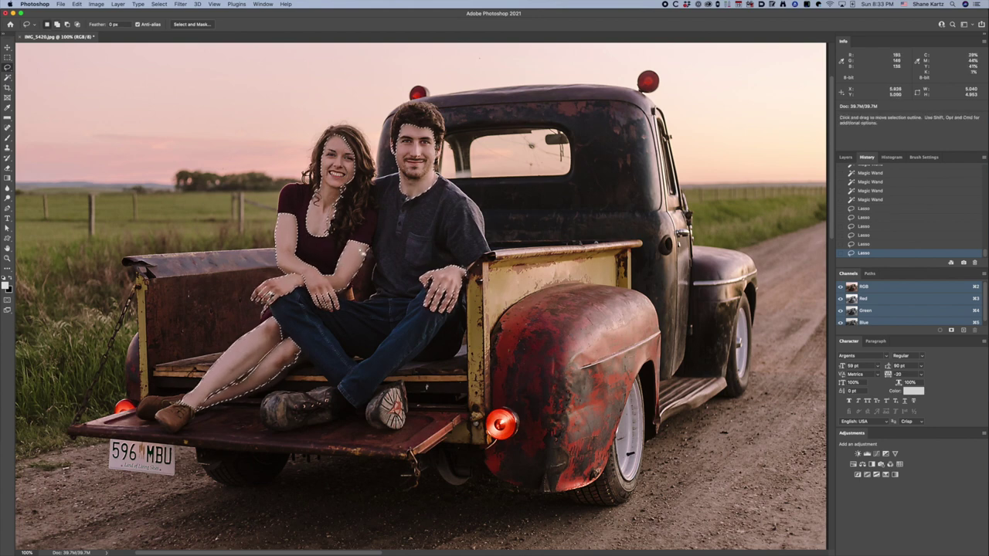
Step: Invert the skin selection and apply Black & White to the surroundings: Reds 180, Yellows 106, Greens 40, Cyans 218, Blues 131, Magentas 268
{"action": "left_click", "coordinate": [160, 4]}
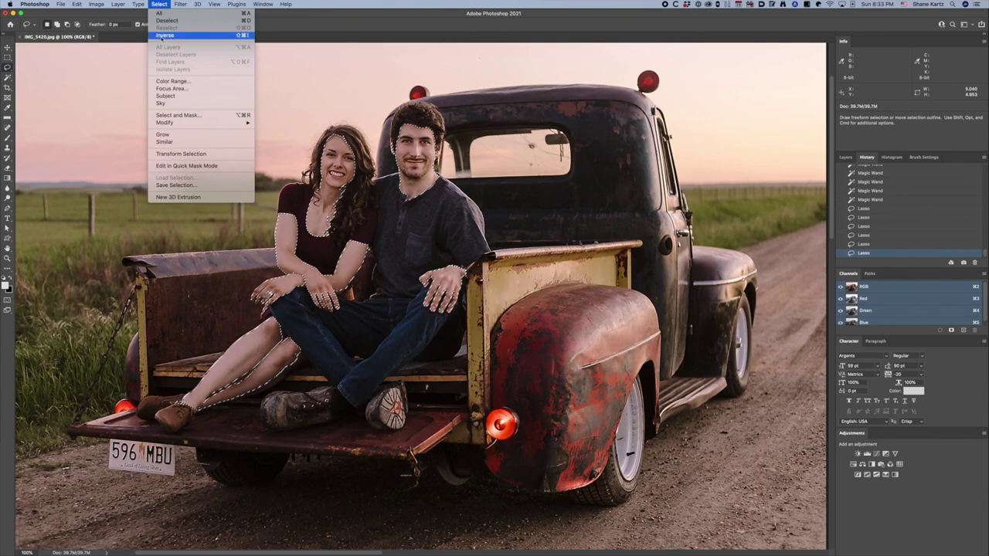
{"action": "left_click", "coordinate": [163, 36]}
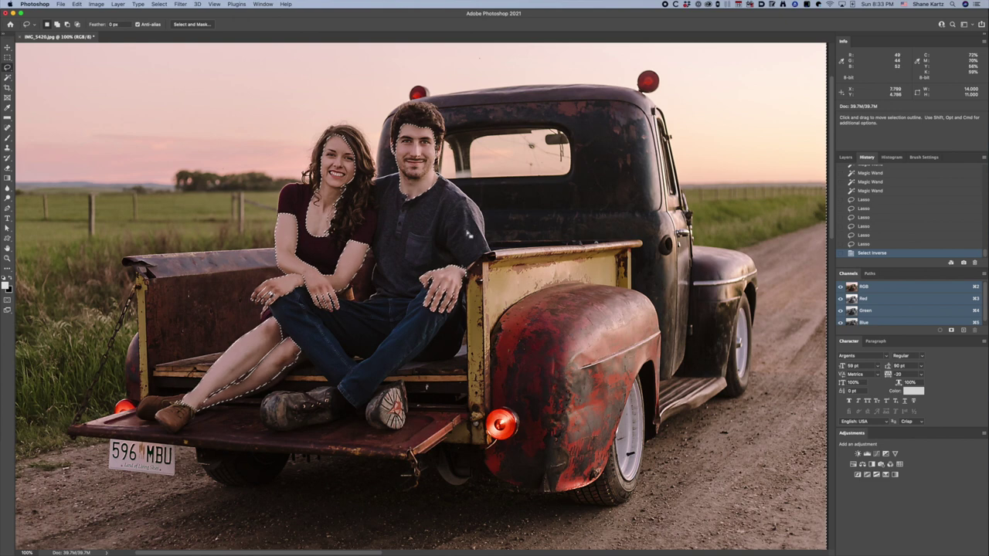
{"action": "left_click", "coordinate": [95, 3]}
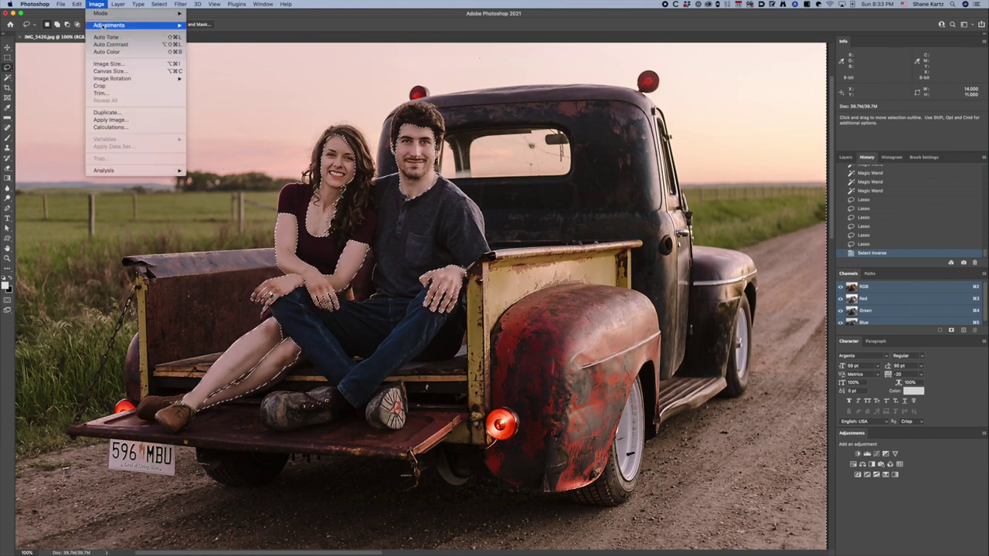
{"action": "mouse_move", "coordinate": [116, 25]}
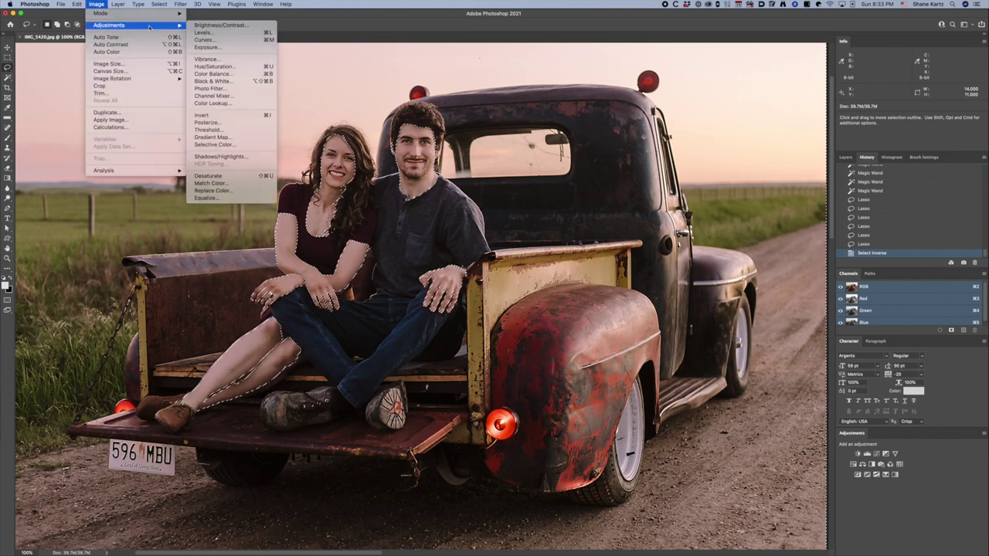
{"action": "left_click", "coordinate": [228, 81]}
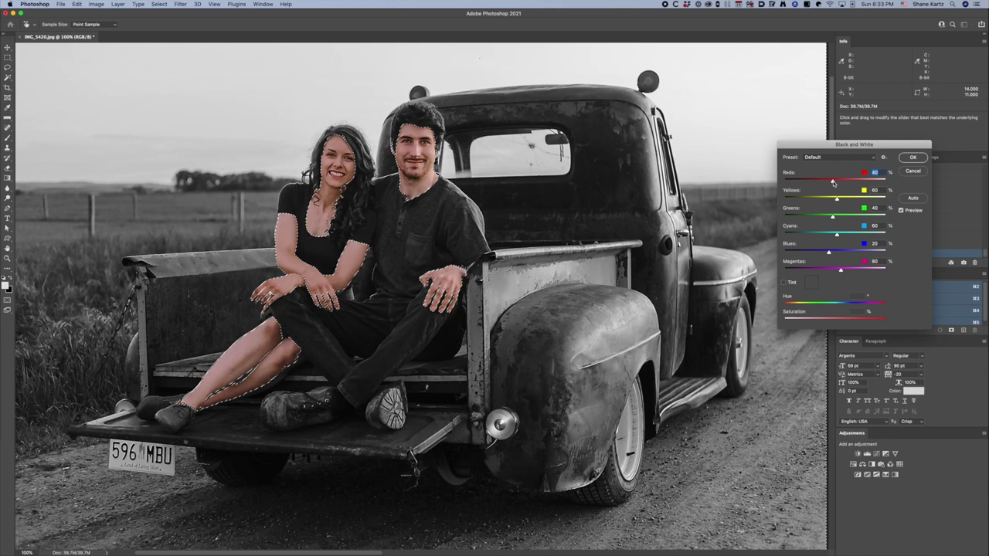
{"action": "left_click_drag", "start_coordinate": [833, 182], "coordinate": [845, 199]}
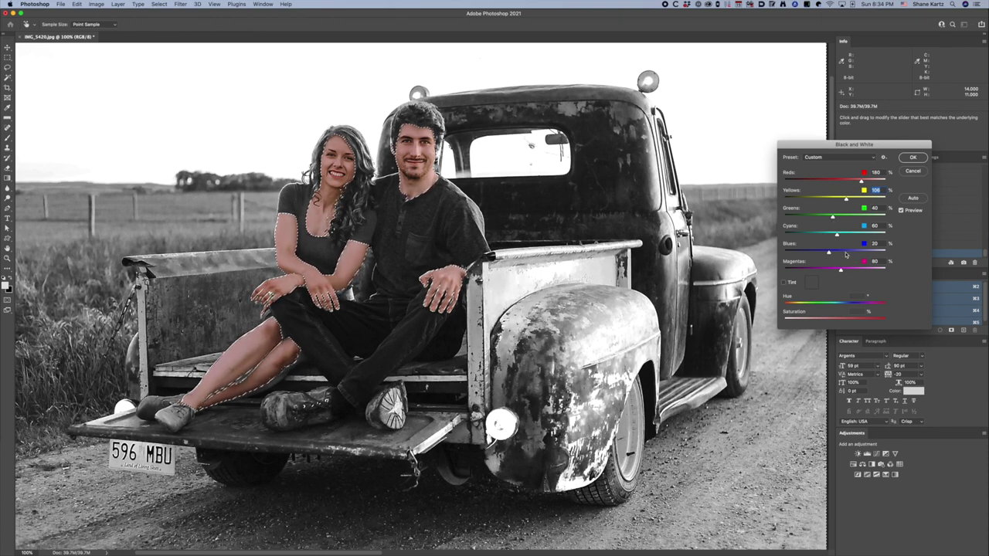
{"action": "left_click_drag", "start_coordinate": [836, 237], "coordinate": [868, 236]}
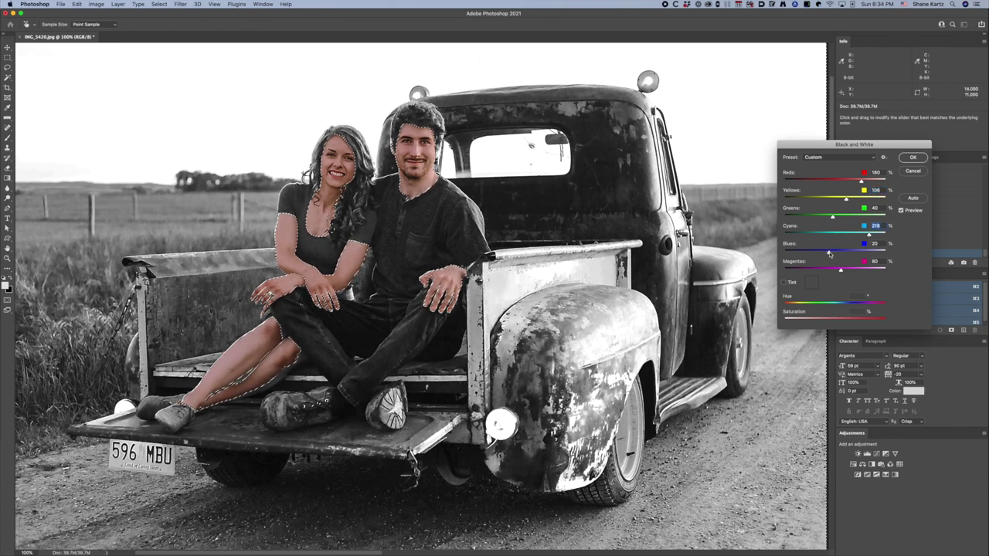
{"action": "left_click_drag", "start_coordinate": [835, 253], "coordinate": [851, 253]}
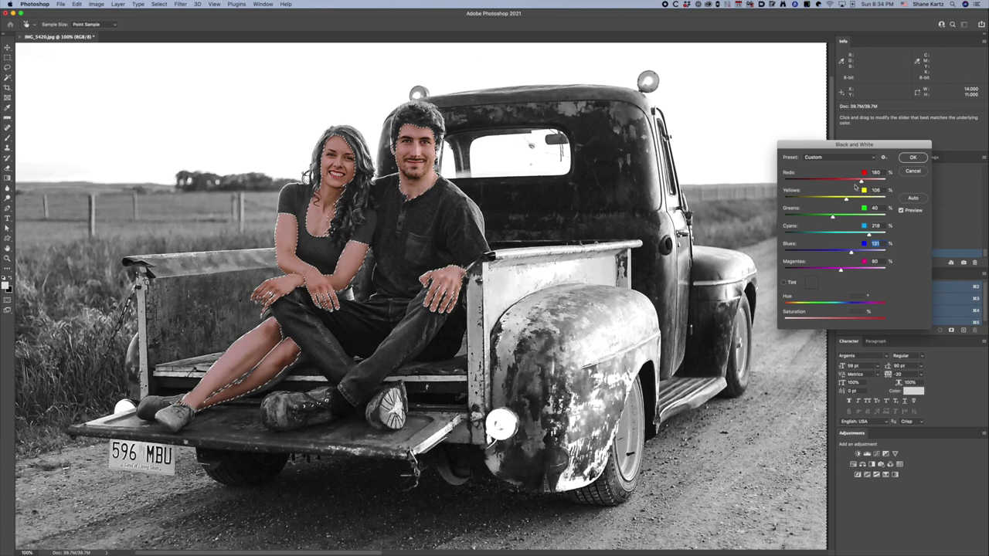
{"action": "left_click_drag", "start_coordinate": [841, 268], "coordinate": [880, 275]}
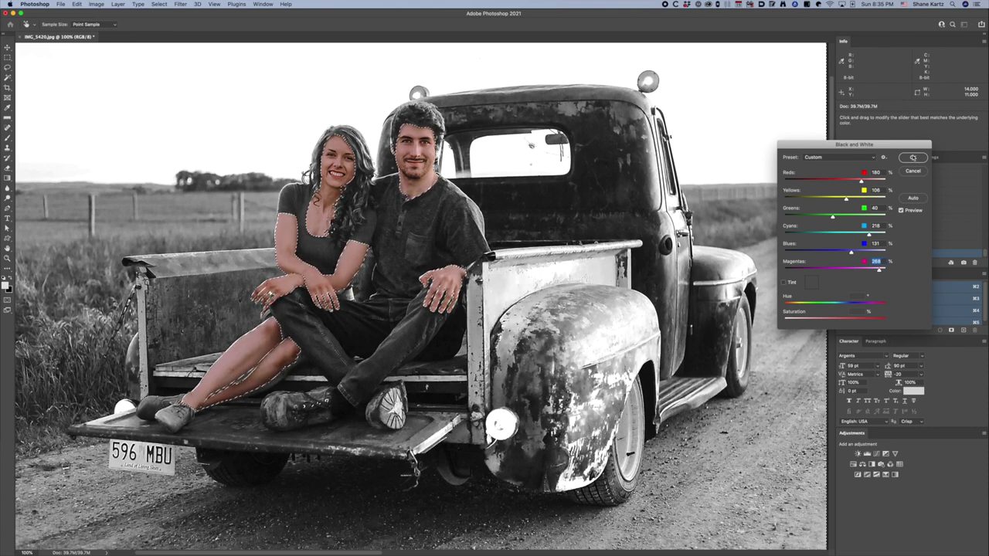
{"action": "left_click", "coordinate": [913, 158]}
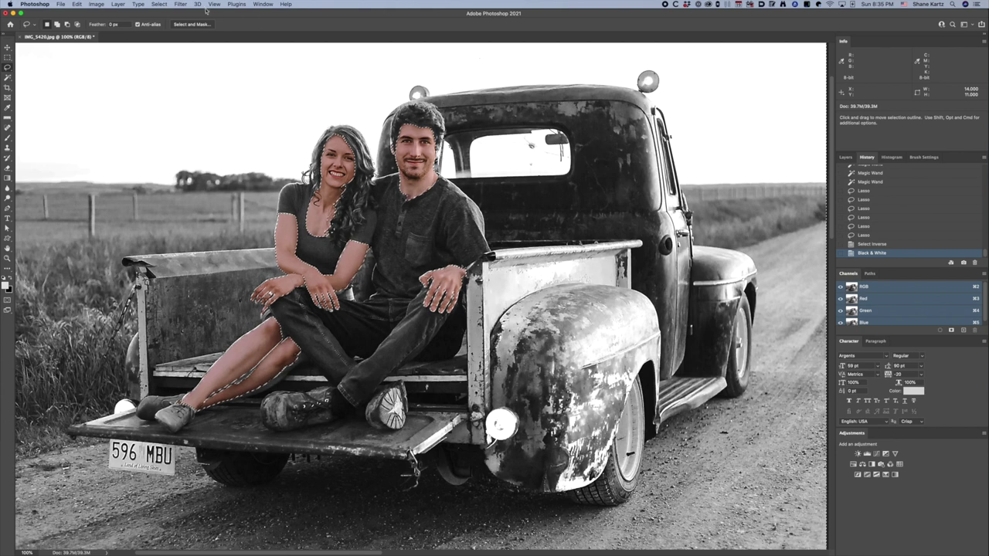
Step: Invert the selection back to the couple's skin and expand it slightly with Expand
{"action": "left_click", "coordinate": [159, 5]}
{"action": "left_click", "coordinate": [167, 35]}
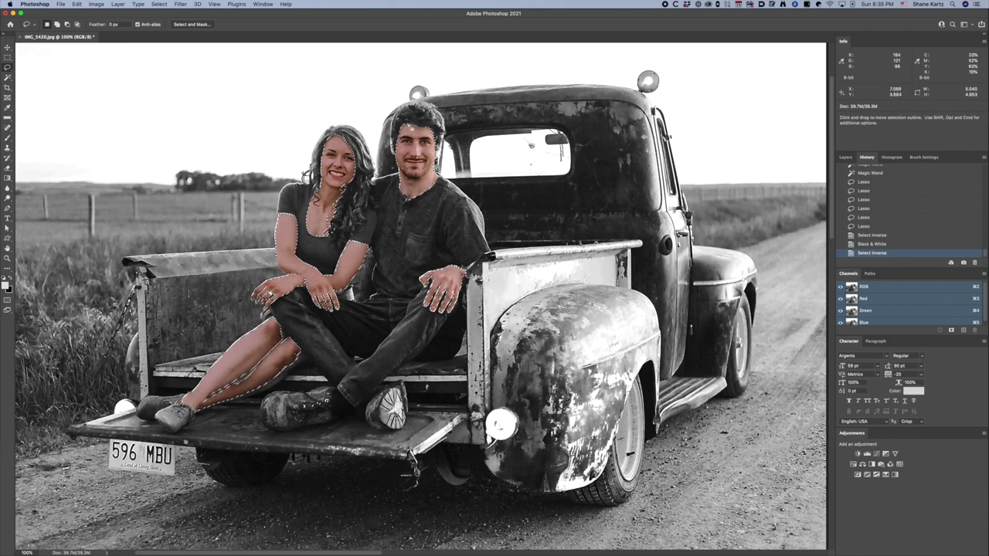
{"action": "left_click", "coordinate": [160, 5]}
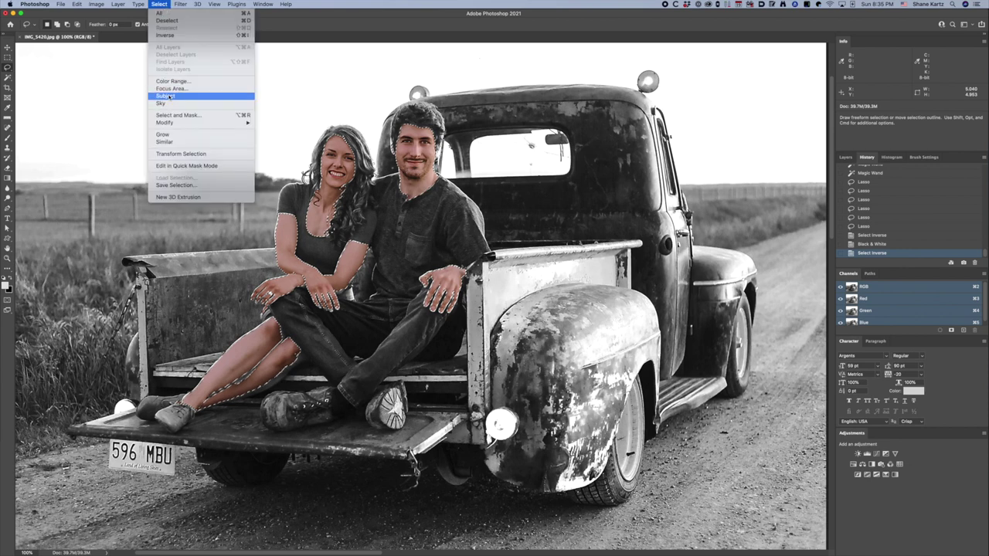
{"action": "mouse_move", "coordinate": [175, 124]}
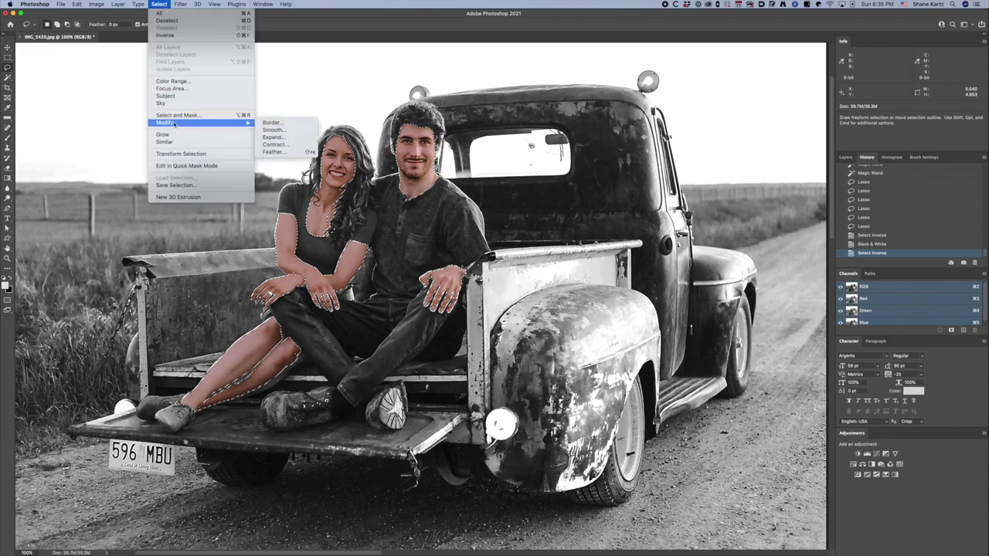
{"action": "left_click", "coordinate": [270, 137]}
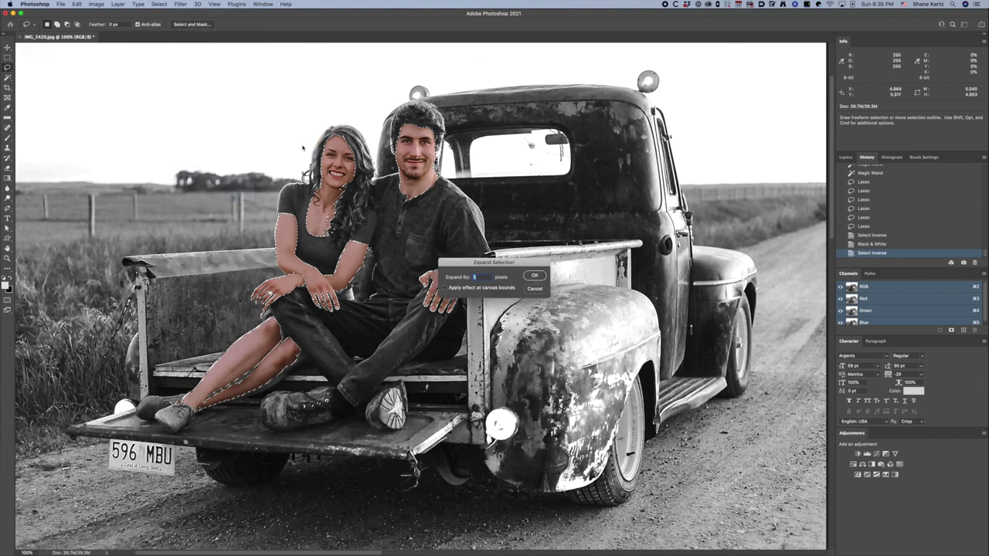
{"action": "left_click", "coordinate": [534, 276]}
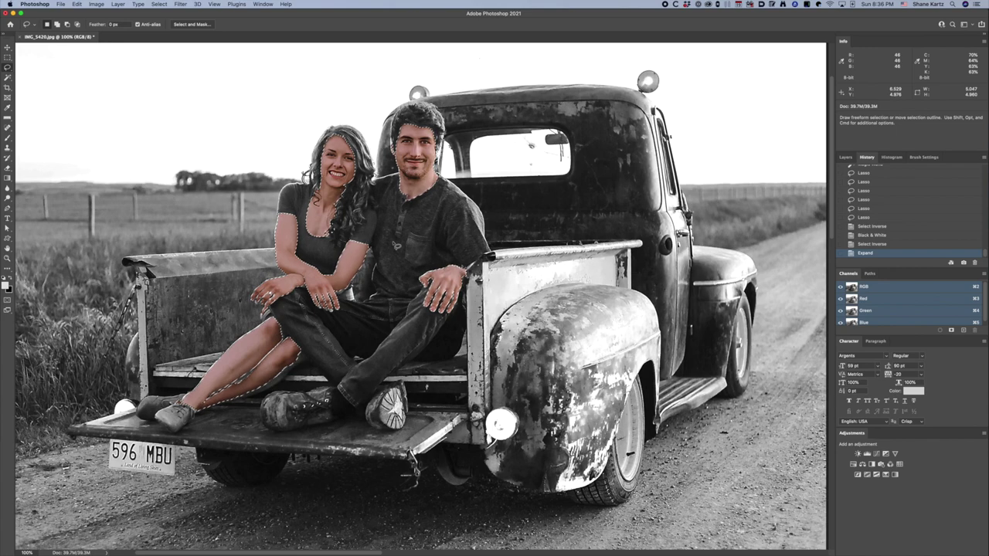
Step: Hide the selection outline and set up a Black & White conversion of the skin with Reds 150% and Yellows 175%
{"action": "key", "text": "super+h"}
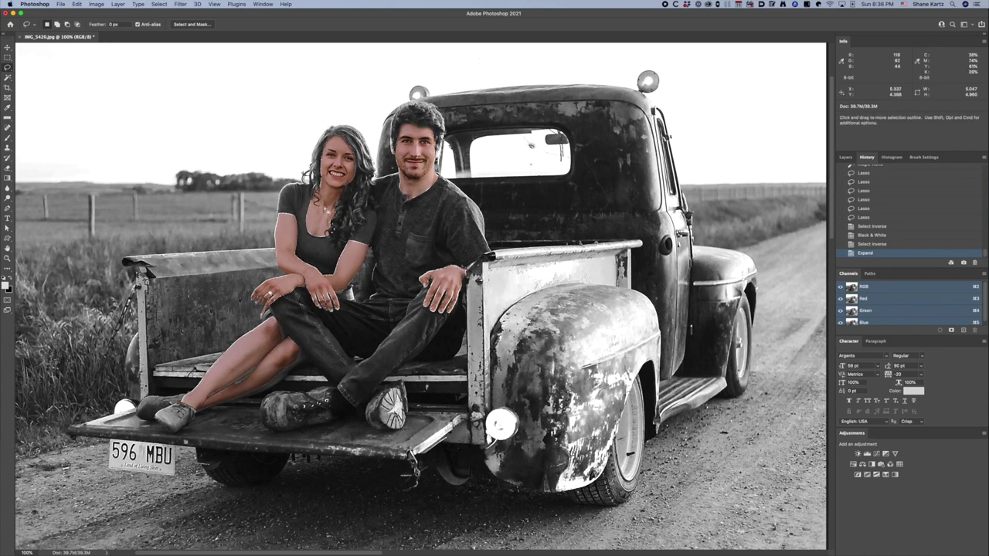
{"action": "key", "text": "super+equal"}
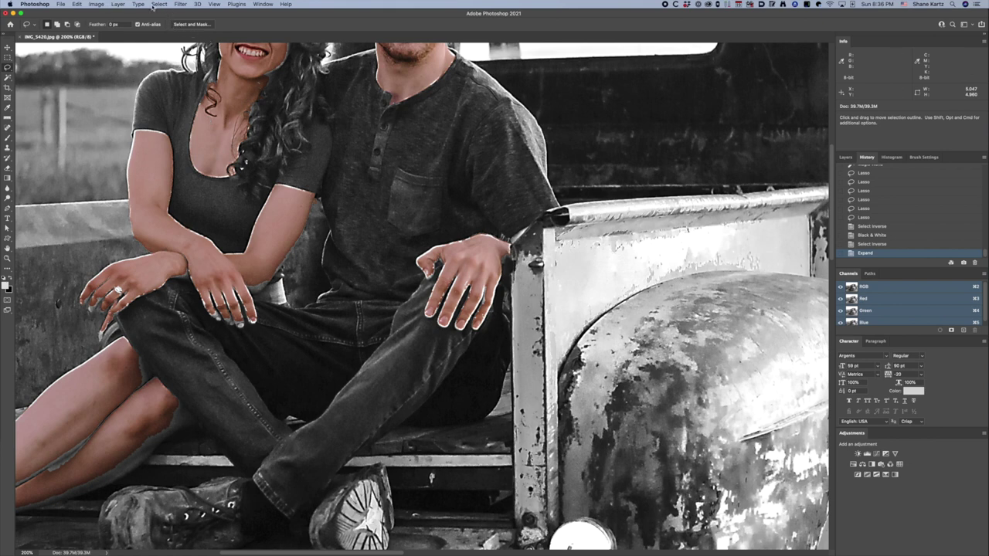
{"action": "left_click", "coordinate": [98, 5]}
{"action": "mouse_move", "coordinate": [104, 26]}
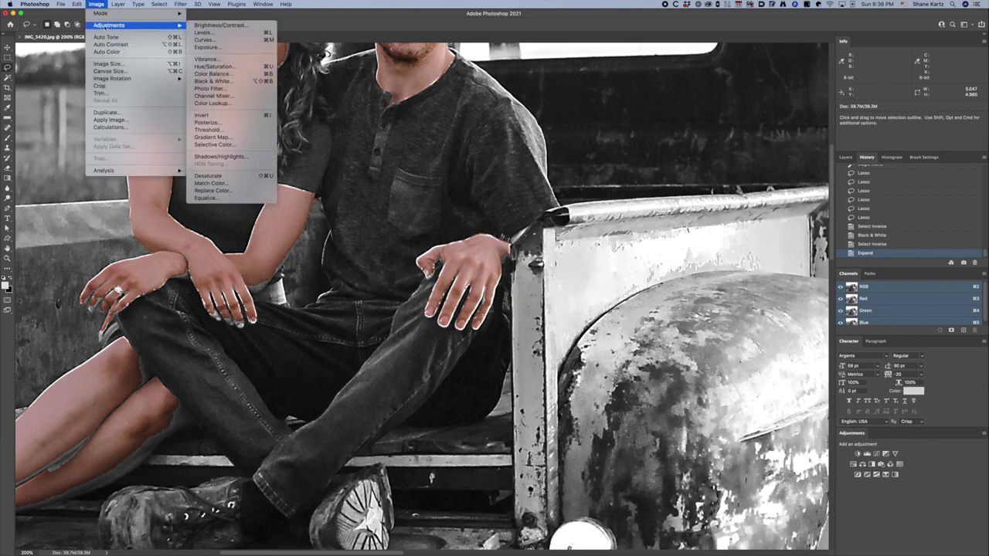
{"action": "left_click", "coordinate": [208, 81]}
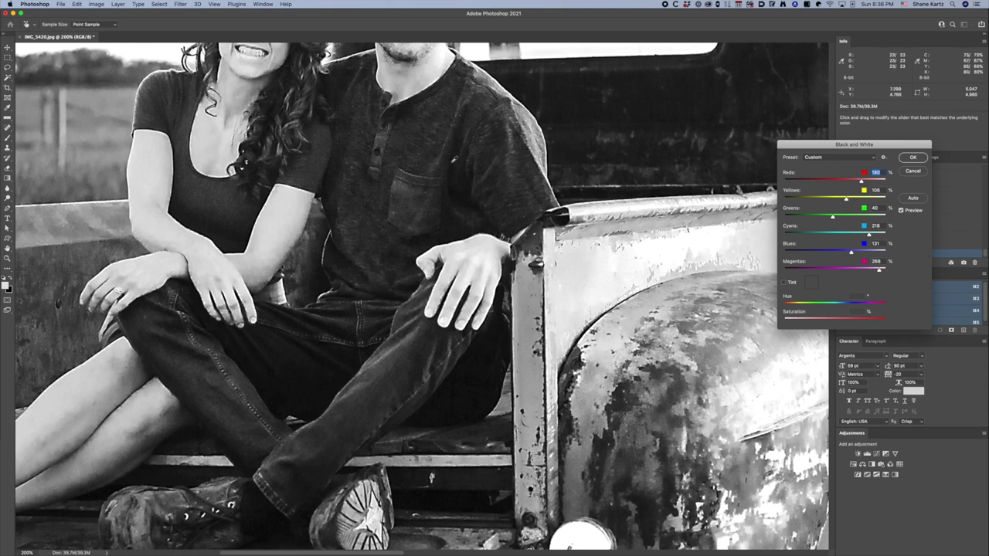
{"action": "left_click_drag", "start_coordinate": [510, 92], "coordinate": [544, 244]}
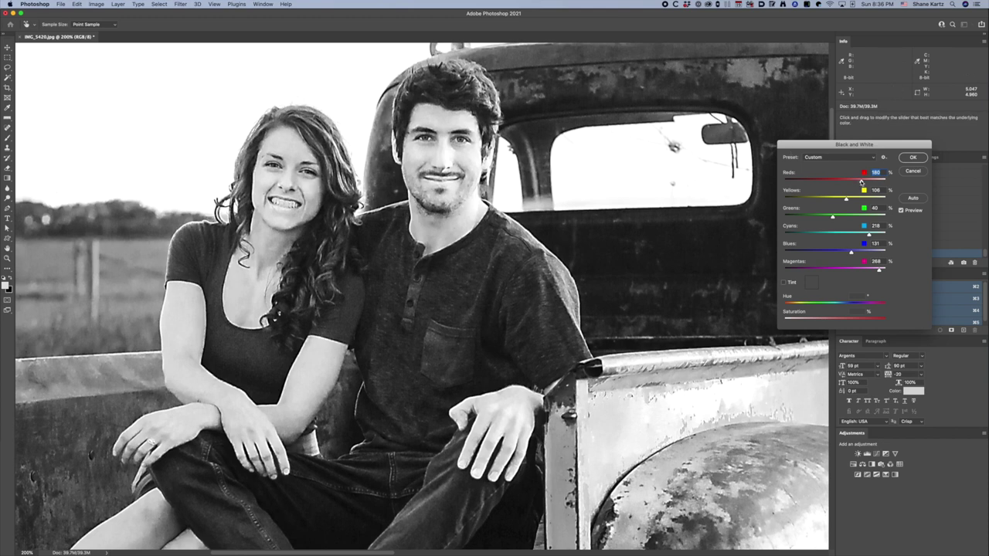
{"action": "left_click_drag", "start_coordinate": [860, 181], "coordinate": [848, 181]}
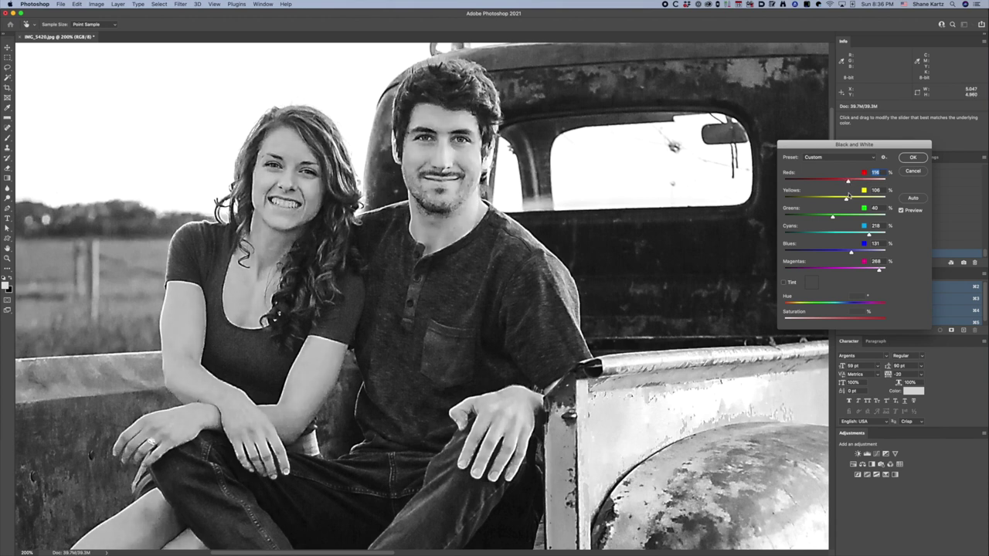
{"action": "mouse_move", "coordinate": [846, 201]}
{"action": "left_mouse_down"}
{"action": "mouse_move", "coordinate": [831, 200]}
{"action": "mouse_move", "coordinate": [860, 200]}
{"action": "left_mouse_up"}
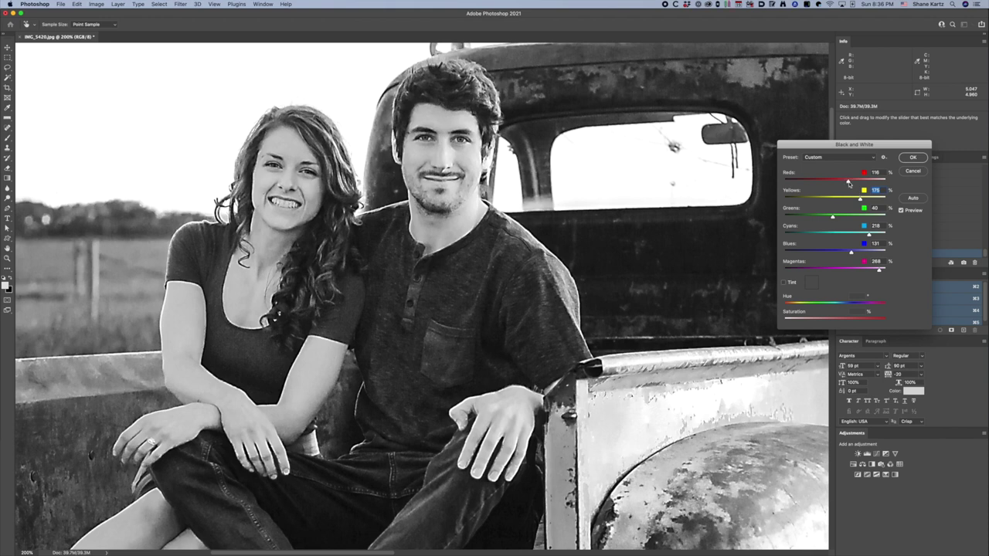
{"action": "left_click_drag", "start_coordinate": [848, 183], "coordinate": [859, 183]}
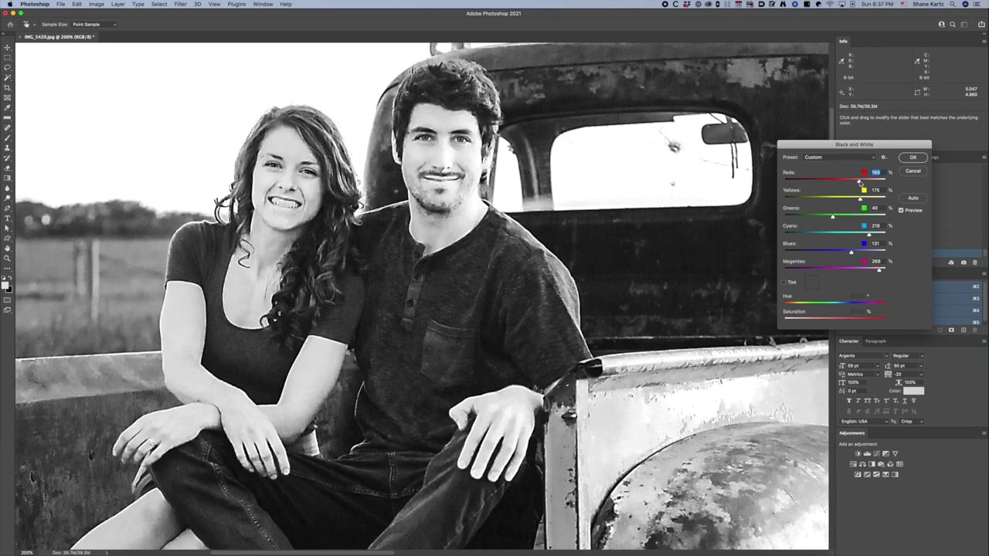
{"action": "left_click_drag", "start_coordinate": [858, 181], "coordinate": [855, 182]}
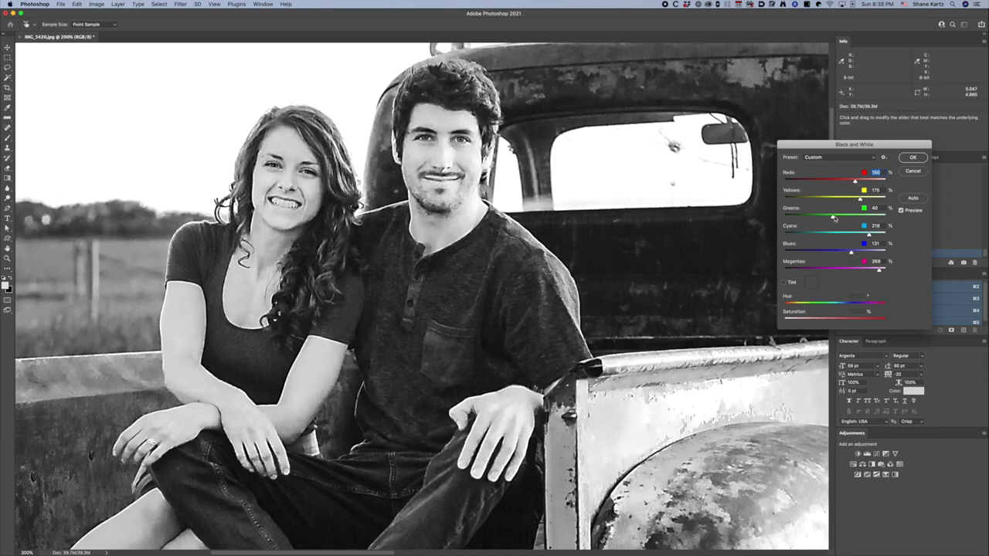
Step: Set Greens to 7%, Cyans to 171% and Blues to 83%, compare with the original, and apply the skin's Black & White conversion
{"action": "left_click_drag", "start_coordinate": [835, 218], "coordinate": [842, 252]}
{"action": "left_click", "coordinate": [901, 210]}
{"action": "left_click", "coordinate": [901, 210]}
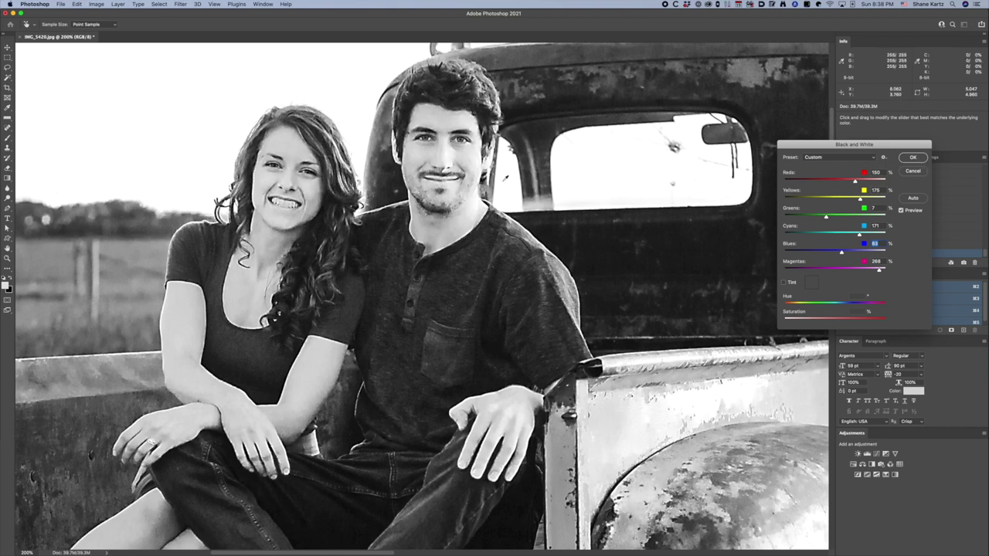
{"action": "left_click", "coordinate": [912, 158]}
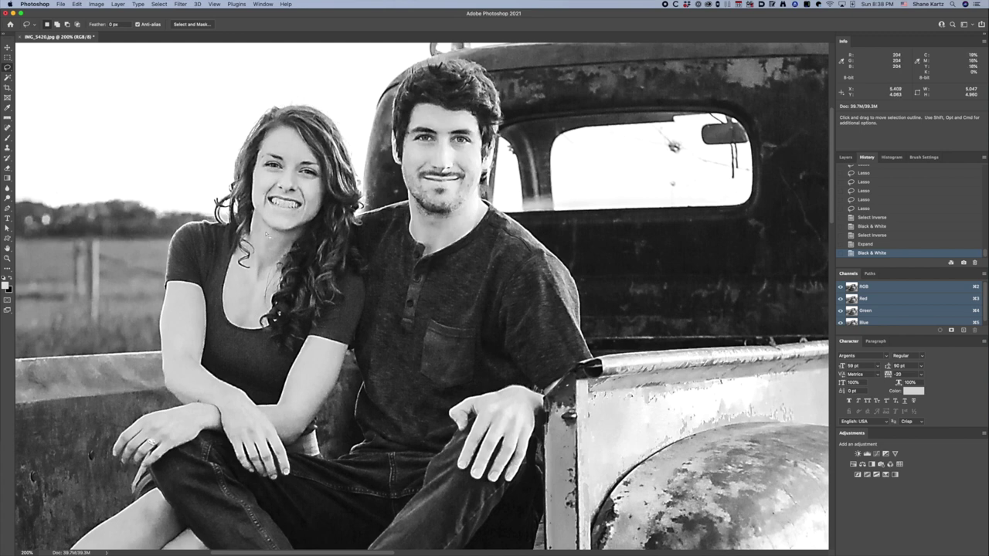
Step: Burn along the man's nose with the Dodge tool's temporary Burn mode, using the Shadows range and 10% exposure
{"action": "left_click", "coordinate": [8, 197]}
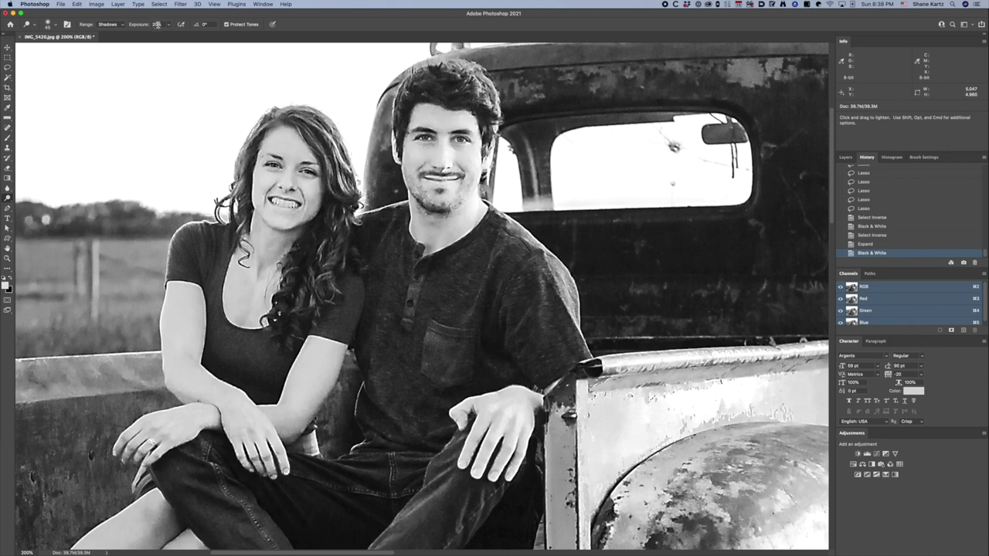
{"action": "left_click", "coordinate": [152, 24]}
{"action": "type", "text": "10"}
{"action": "key", "text": "Return"}
{"action": "key", "text": "super+equal"}
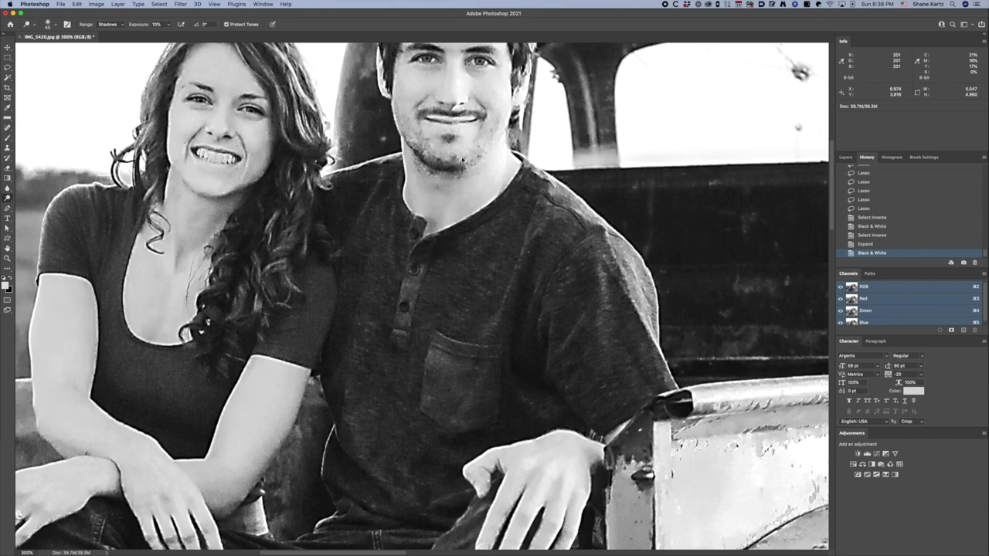
{"action": "key", "text": "super+equal"}
{"action": "key", "text": "space"}
{"action": "left_click_drag", "start_coordinate": [498, 118], "coordinate": [533, 312]}
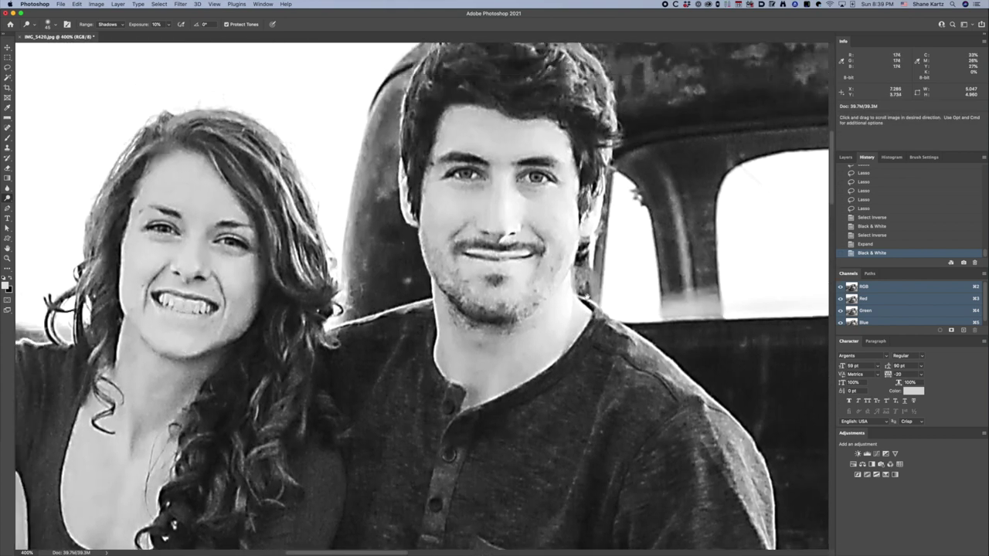
{"action": "left_click_drag", "start_coordinate": [584, 287], "coordinate": [590, 301]}
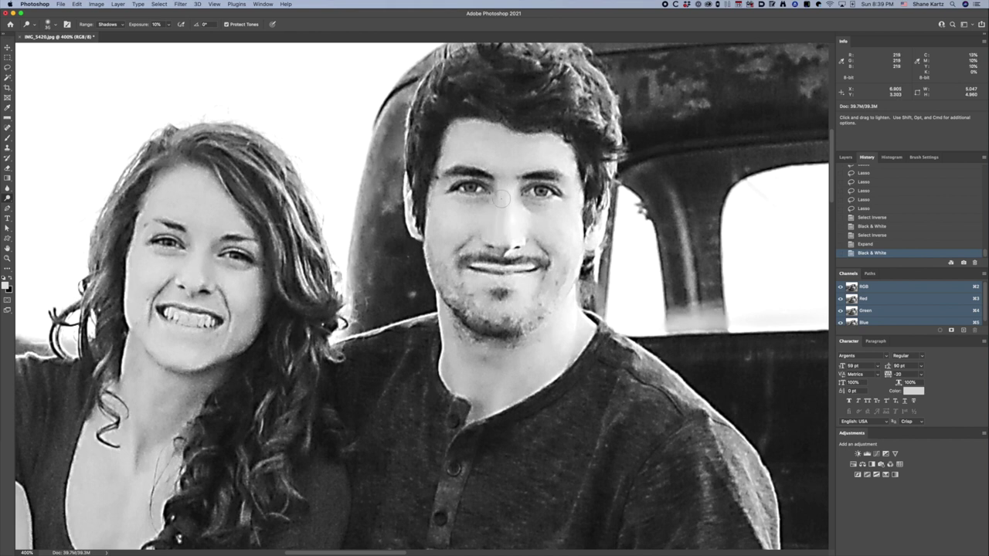
{"action": "key", "text": "alt"}
{"action": "mouse_move", "coordinate": [500, 184]}
{"action": "left_mouse_down"}
{"action": "mouse_move", "coordinate": [497, 235]}
{"action": "mouse_move", "coordinate": [500, 187]}
{"action": "mouse_move", "coordinate": [504, 237]}
{"action": "left_mouse_up"}
{"action": "key", "text": "alt"}
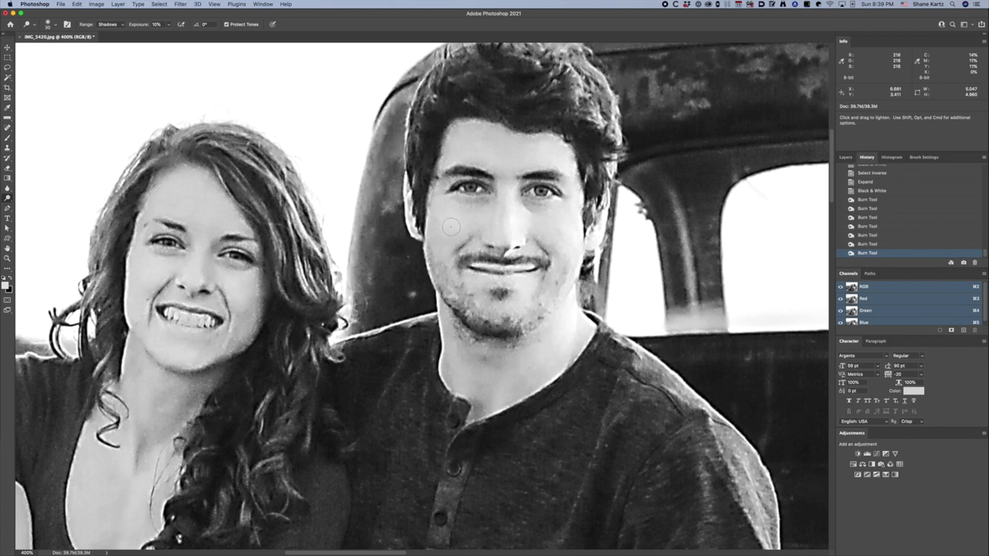
Step: Dodge the man's cheek below his eye and the bridge of his nose, changing the range to Midtones
{"action": "mouse_move", "coordinate": [452, 226]}
{"action": "left_mouse_down"}
{"action": "mouse_move", "coordinate": [445, 212]}
{"action": "mouse_move", "coordinate": [471, 220]}
{"action": "mouse_move", "coordinate": [439, 204]}
{"action": "mouse_move", "coordinate": [457, 229]}
{"action": "mouse_move", "coordinate": [474, 220]}
{"action": "mouse_move", "coordinate": [442, 209]}
{"action": "mouse_move", "coordinate": [450, 234]}
{"action": "left_mouse_up"}
{"action": "mouse_move", "coordinate": [452, 222]}
{"action": "left_mouse_down"}
{"action": "mouse_move", "coordinate": [443, 211]}
{"action": "mouse_move", "coordinate": [470, 223]}
{"action": "left_mouse_up"}
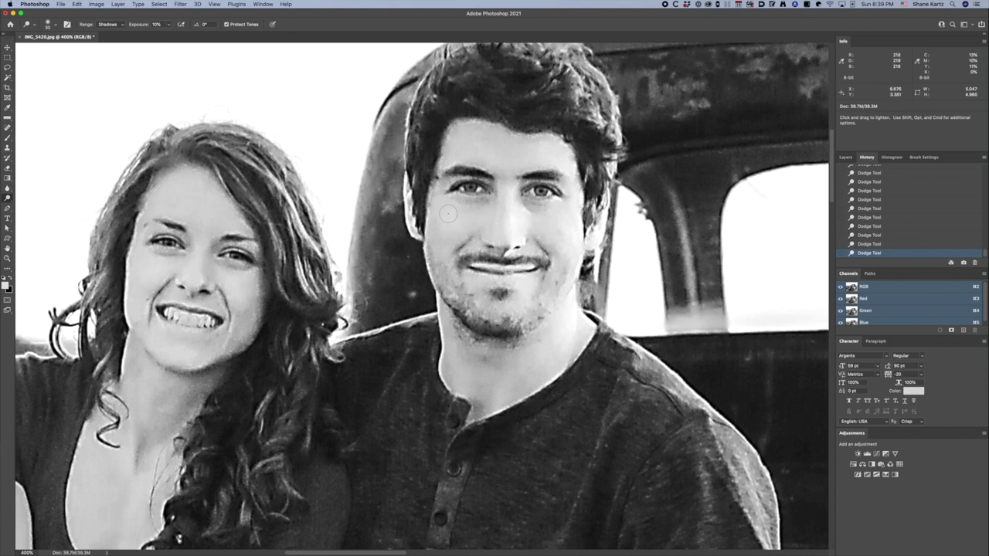
{"action": "left_click", "coordinate": [117, 25]}
{"action": "mouse_move", "coordinate": [504, 192]}
{"action": "left_mouse_down"}
{"action": "mouse_move", "coordinate": [503, 228]}
{"action": "mouse_move", "coordinate": [507, 190]}
{"action": "left_mouse_up"}
{"action": "left_click_drag", "start_coordinate": [507, 190], "coordinate": [501, 236]}
{"action": "mouse_move", "coordinate": [449, 208]}
{"action": "left_mouse_down"}
{"action": "mouse_move", "coordinate": [460, 214]}
{"action": "mouse_move", "coordinate": [454, 222]}
{"action": "mouse_move", "coordinate": [447, 211]}
{"action": "mouse_move", "coordinate": [457, 213]}
{"action": "mouse_move", "coordinate": [448, 220]}
{"action": "mouse_move", "coordinate": [459, 209]}
{"action": "mouse_move", "coordinate": [456, 222]}
{"action": "mouse_move", "coordinate": [478, 218]}
{"action": "mouse_move", "coordinate": [441, 205]}
{"action": "mouse_move", "coordinate": [471, 220]}
{"action": "mouse_move", "coordinate": [460, 215]}
{"action": "left_mouse_up"}
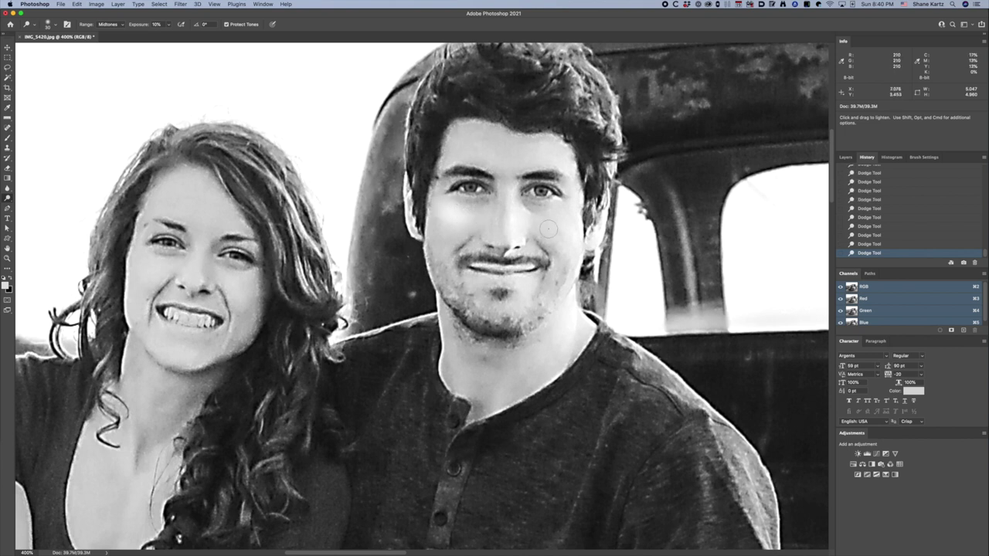
Step: Burn and dodge the man's shaded cheek, temple and forehead in the Midtones range to shape his face
{"action": "key", "text": "alt"}
{"action": "mouse_move", "coordinate": [544, 228]}
{"action": "left_mouse_down"}
{"action": "mouse_move", "coordinate": [571, 241]}
{"action": "mouse_move", "coordinate": [546, 227]}
{"action": "mouse_move", "coordinate": [568, 239]}
{"action": "mouse_move", "coordinate": [568, 254]}
{"action": "left_mouse_up"}
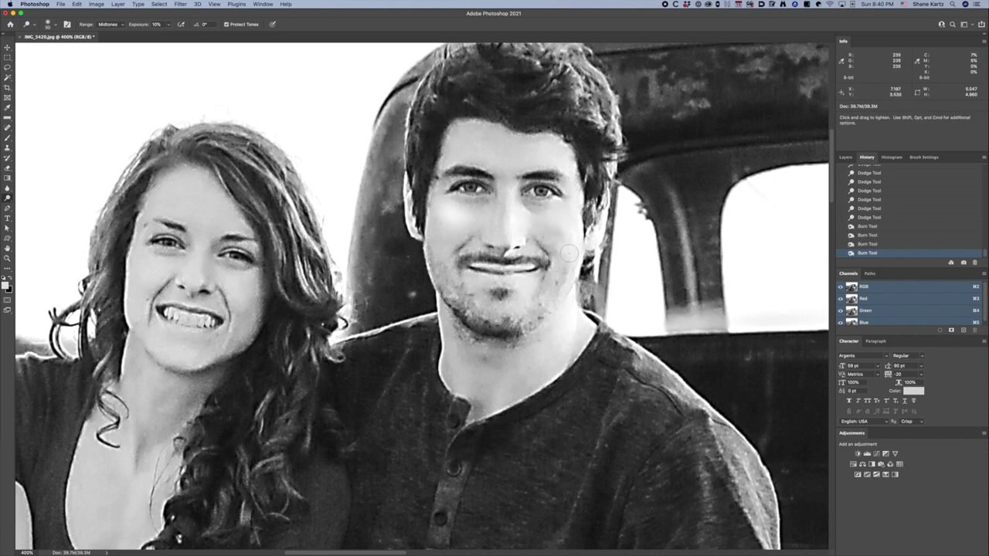
{"action": "mouse_move", "coordinate": [555, 219]}
{"action": "left_mouse_down"}
{"action": "mouse_move", "coordinate": [572, 220]}
{"action": "mouse_move", "coordinate": [573, 201]}
{"action": "left_mouse_up"}
{"action": "left_click_drag", "start_coordinate": [564, 156], "coordinate": [529, 147]}
{"action": "left_click", "coordinate": [573, 189]}
{"action": "mouse_move", "coordinate": [530, 148]}
{"action": "left_mouse_down"}
{"action": "mouse_move", "coordinate": [471, 146]}
{"action": "mouse_move", "coordinate": [459, 133]}
{"action": "mouse_move", "coordinate": [500, 132]}
{"action": "mouse_move", "coordinate": [499, 160]}
{"action": "mouse_move", "coordinate": [538, 143]}
{"action": "mouse_move", "coordinate": [523, 159]}
{"action": "mouse_move", "coordinate": [496, 158]}
{"action": "mouse_move", "coordinate": [522, 225]}
{"action": "mouse_move", "coordinate": [499, 174]}
{"action": "mouse_move", "coordinate": [506, 202]}
{"action": "left_mouse_up"}
{"action": "left_click", "coordinate": [513, 150]}
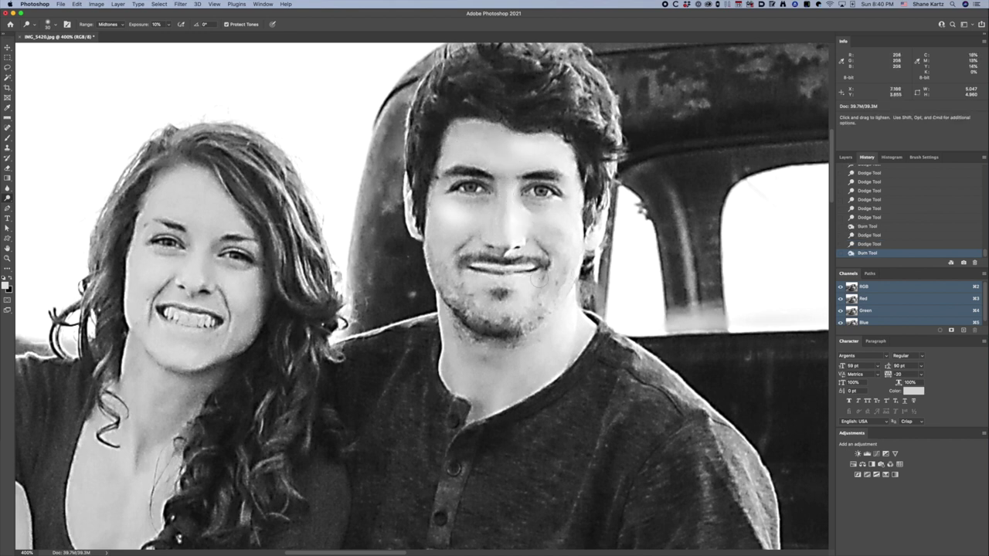
Step: Dodge the man's jawline and neck with the Midtones range
{"action": "mouse_move", "coordinate": [484, 375]}
{"action": "left_mouse_down"}
{"action": "mouse_move", "coordinate": [541, 366]}
{"action": "mouse_move", "coordinate": [537, 352]}
{"action": "mouse_move", "coordinate": [567, 332]}
{"action": "left_mouse_up"}
{"action": "mouse_move", "coordinate": [461, 364]}
{"action": "left_mouse_down"}
{"action": "mouse_move", "coordinate": [450, 340]}
{"action": "mouse_move", "coordinate": [500, 390]}
{"action": "mouse_move", "coordinate": [504, 382]}
{"action": "left_mouse_up"}
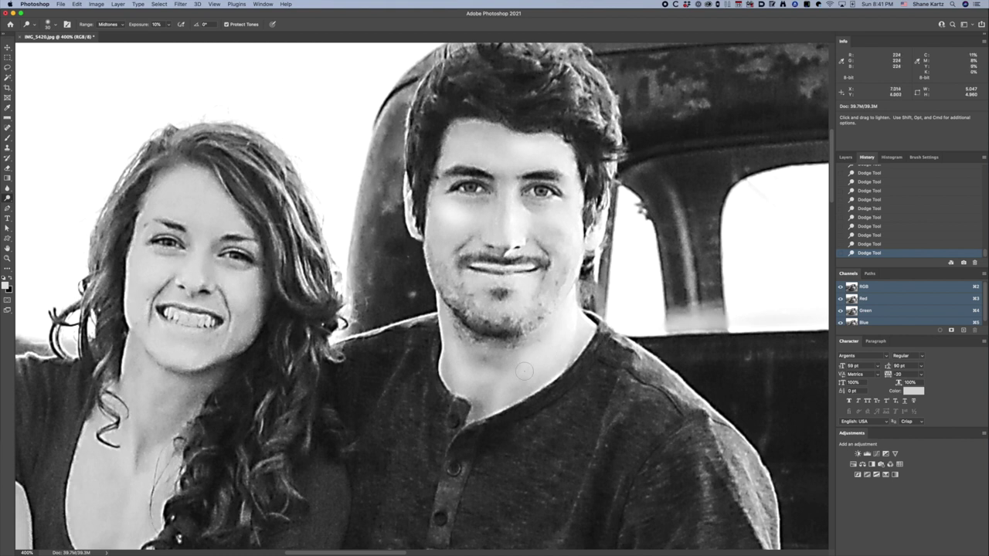
Step: Burn along the side of the woman's nose and beside her nostril in the Midtones range
{"action": "key", "text": "alt"}
{"action": "mouse_move", "coordinate": [205, 262]}
{"action": "left_mouse_down"}
{"action": "mouse_move", "coordinate": [207, 277]}
{"action": "mouse_move", "coordinate": [208, 265]}
{"action": "left_mouse_up"}
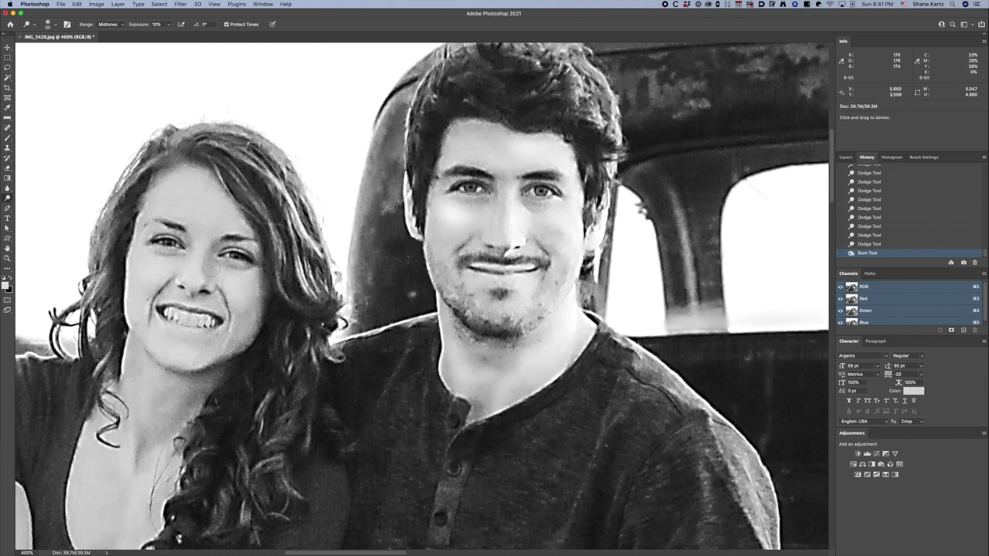
{"action": "left_click", "coordinate": [209, 267]}
{"action": "key", "text": "alt"}
{"action": "left_click", "coordinate": [194, 243]}
{"action": "left_click", "coordinate": [202, 255], "text": "alt"}
{"action": "left_click", "coordinate": [217, 279], "text": "alt"}
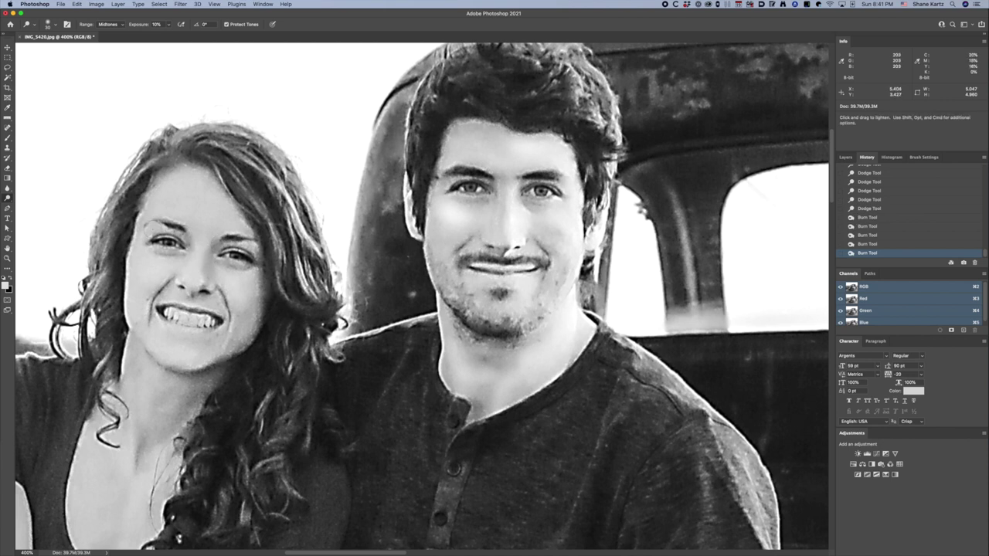
Step: Dodge the woman's forehead with an enlarged brush in the Midtones range
{"action": "left_click", "coordinate": [224, 218]}
{"action": "key", "text": "bracketright"}
{"action": "key", "text": "bracketright"}
{"action": "key", "text": "bracketright"}
{"action": "mouse_move", "coordinate": [224, 218]}
{"action": "left_mouse_down"}
{"action": "mouse_move", "coordinate": [198, 192]}
{"action": "mouse_move", "coordinate": [171, 193]}
{"action": "left_mouse_up"}
{"action": "mouse_move", "coordinate": [174, 201]}
{"action": "left_mouse_down"}
{"action": "mouse_move", "coordinate": [215, 215]}
{"action": "mouse_move", "coordinate": [186, 209]}
{"action": "left_mouse_up"}
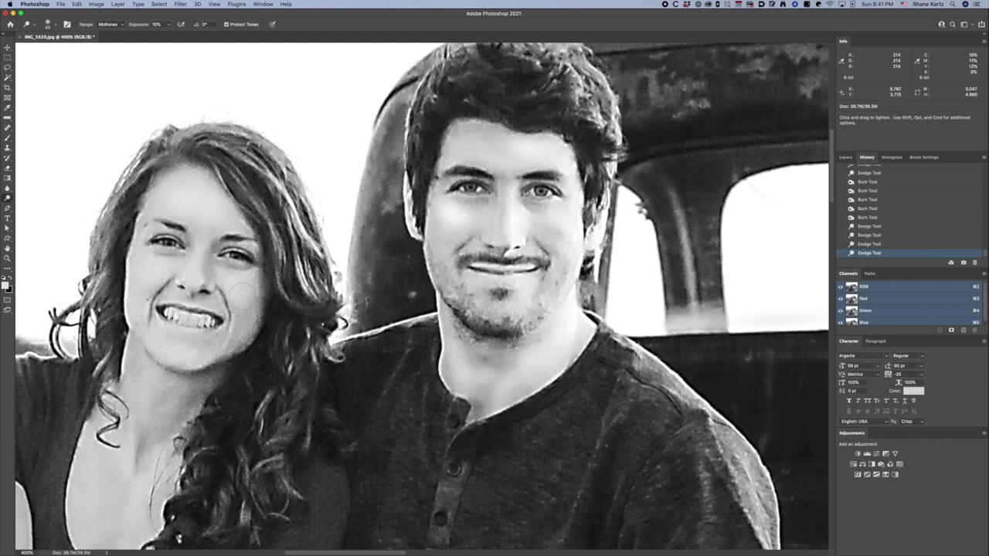
Step: Dodge the woman's cheek beside her mouth and burn the area just below her lower lip
{"action": "left_click_drag", "start_coordinate": [240, 288], "coordinate": [237, 325]}
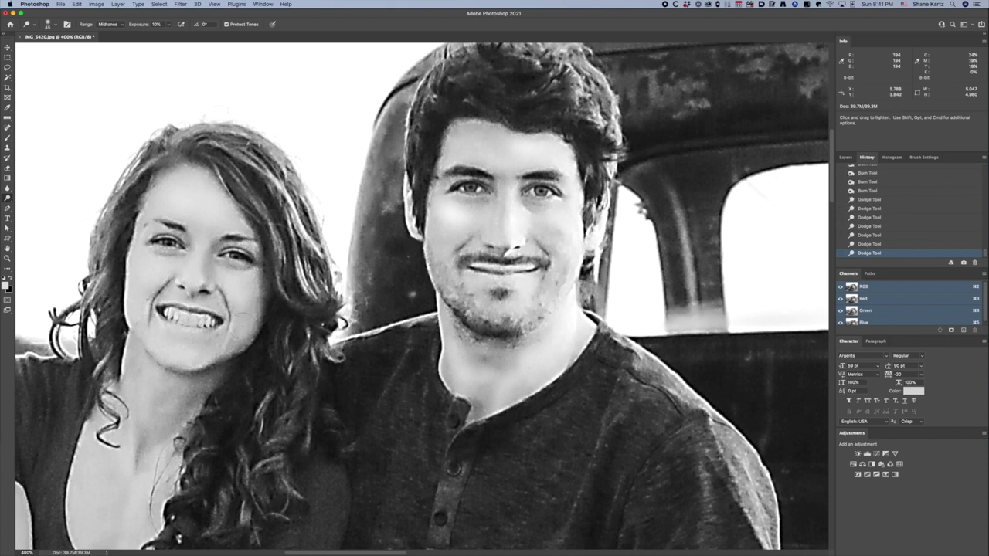
{"action": "mouse_move", "coordinate": [184, 349]}
{"action": "left_mouse_down"}
{"action": "mouse_move", "coordinate": [196, 351]}
{"action": "mouse_move", "coordinate": [173, 335]}
{"action": "left_mouse_up"}
{"action": "left_click_drag", "start_coordinate": [173, 335], "coordinate": [189, 337]}
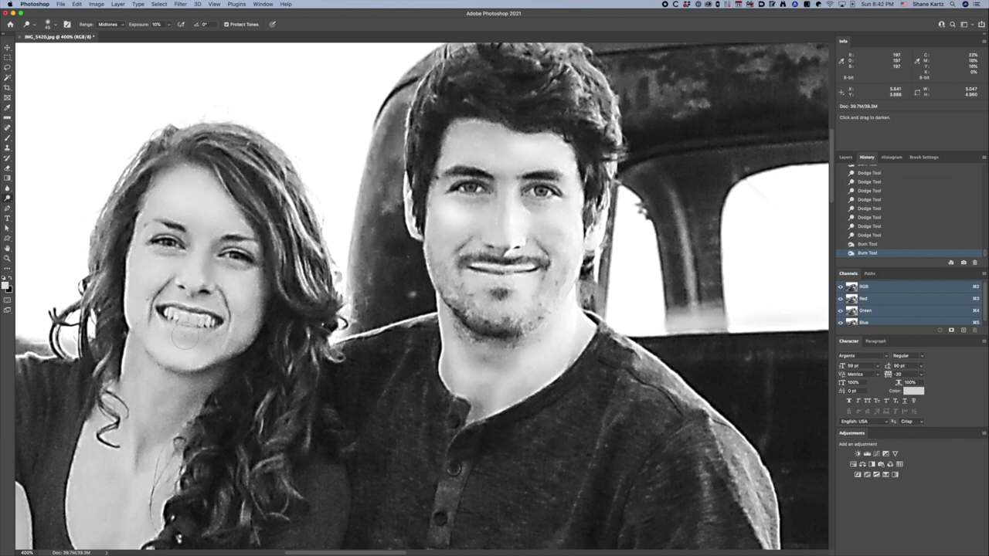
Step: Dodge the skin above the woman's upper lip and at the corners of her mouth with a smaller brush
{"action": "key", "text": "["}
{"action": "key", "text": "["}
{"action": "left_click", "coordinate": [177, 296]}
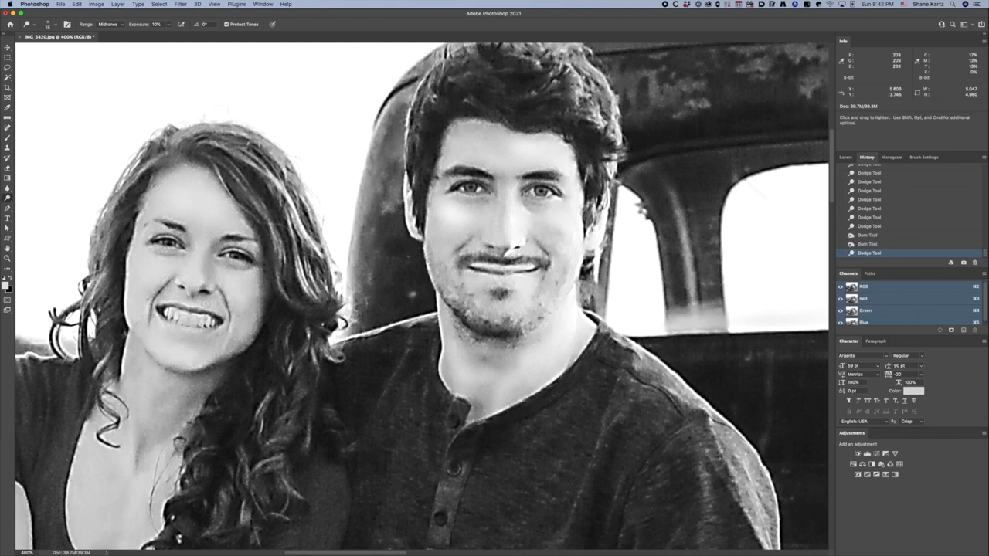
{"action": "left_click", "coordinate": [178, 296]}
{"action": "left_click", "coordinate": [213, 302]}
{"action": "left_click", "coordinate": [212, 300]}
{"action": "left_click", "coordinate": [175, 295]}
{"action": "left_click", "coordinate": [176, 296]}
{"action": "left_click", "coordinate": [173, 297]}
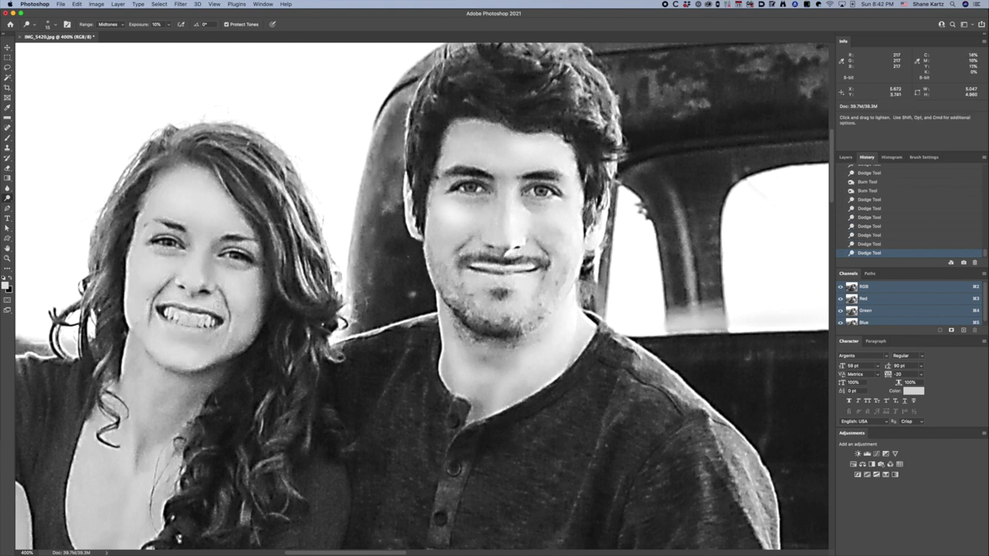
{"action": "left_click", "coordinate": [169, 299]}
{"action": "left_click", "coordinate": [162, 302]}
{"action": "left_click", "coordinate": [159, 304]}
Step: Burn the woman's lips and the inner edge of her mouth with a very small brush
{"action": "key", "text": "alt"}
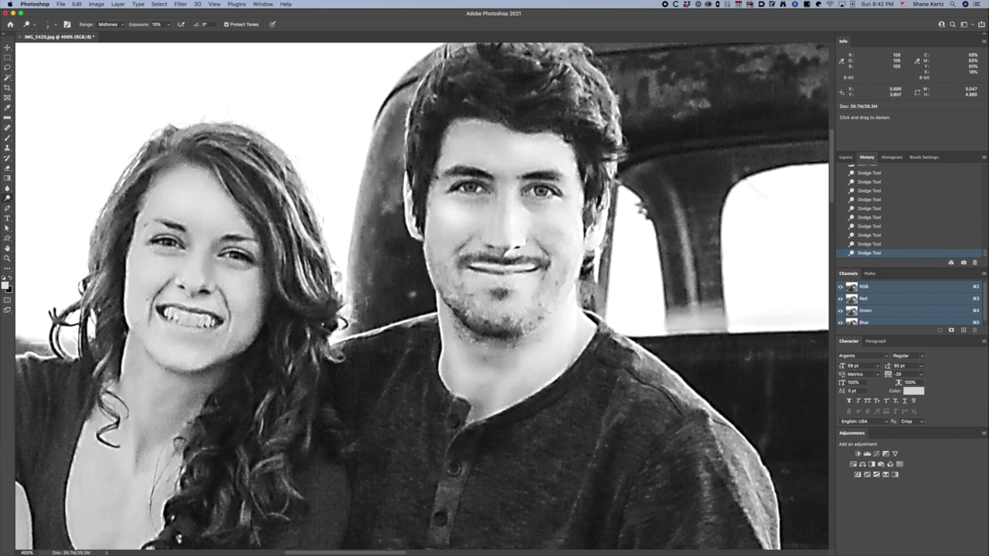
{"action": "left_click", "coordinate": [494, 266], "text": "alt"}
{"action": "left_click", "coordinate": [506, 266], "text": "alt"}
{"action": "left_click", "coordinate": [486, 266], "text": "alt"}
{"action": "left_click", "coordinate": [471, 265], "text": "alt"}
{"action": "left_click", "coordinate": [483, 266], "text": "alt"}
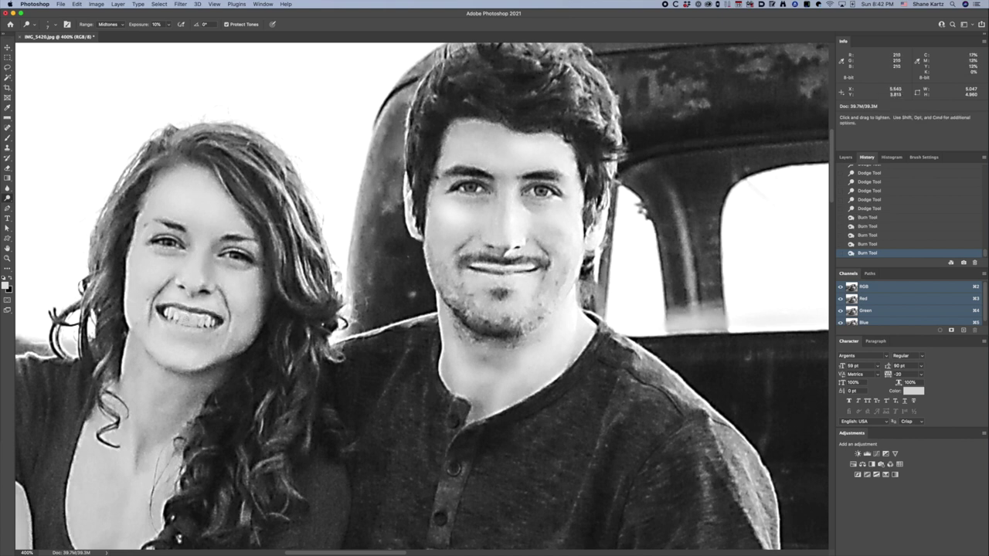
{"action": "left_click", "coordinate": [486, 266]}
{"action": "left_click", "coordinate": [484, 266]}
Step: Dodge the woman's teeth with the very small brush in the Midtones range
{"action": "left_click", "coordinate": [199, 322]}
{"action": "left_click", "coordinate": [204, 324]}
{"action": "left_click", "coordinate": [205, 324]}
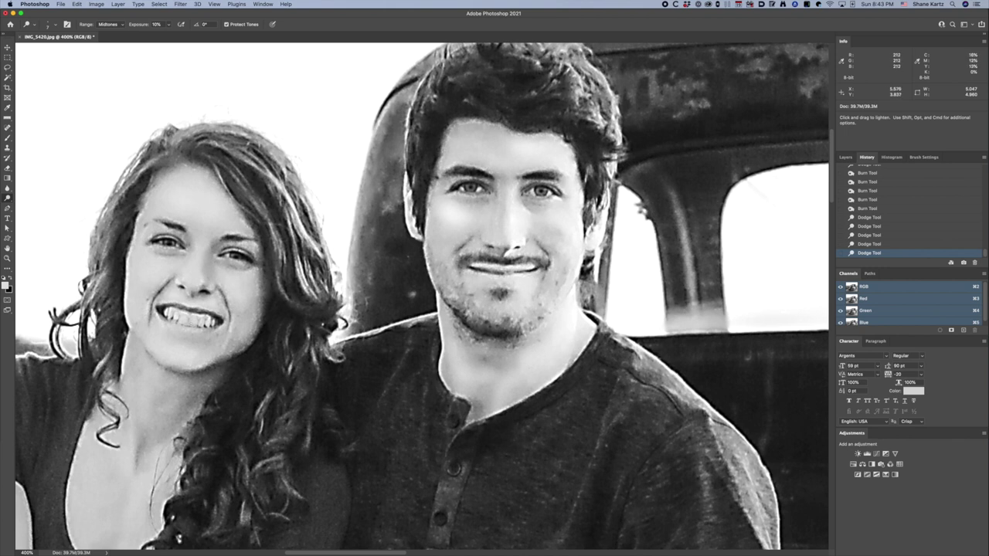
{"action": "left_click", "coordinate": [487, 267]}
{"action": "left_click", "coordinate": [482, 266]}
{"action": "left_click", "coordinate": [480, 266]}
{"action": "left_click", "coordinate": [173, 317]}
{"action": "left_click", "coordinate": [173, 315]}
Step: Burn the fine lines around the woman's upper teeth in the Midtones range
{"action": "key", "text": "alt"}
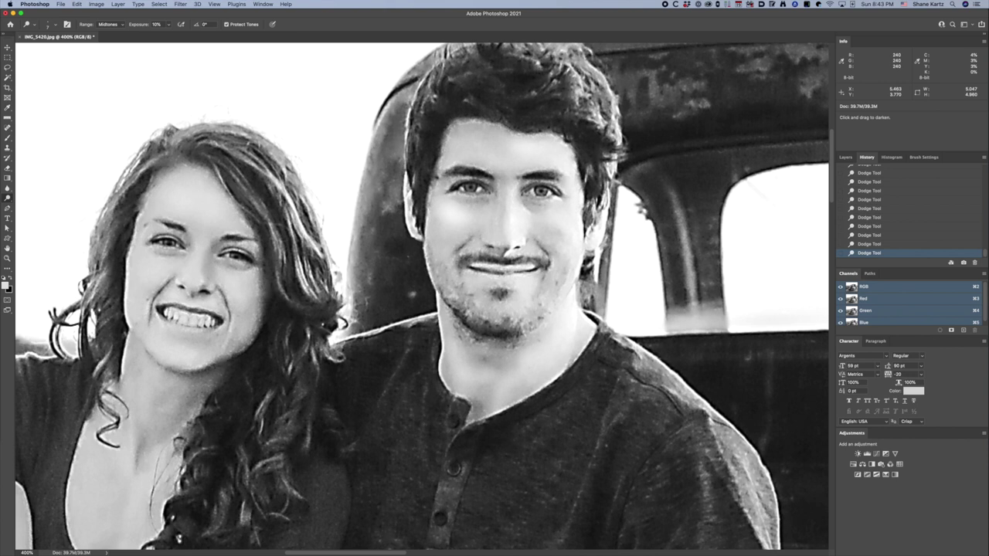
{"action": "left_click", "coordinate": [188, 315], "text": "alt"}
{"action": "left_click", "coordinate": [183, 311], "text": "alt"}
{"action": "left_click", "coordinate": [187, 316], "text": "alt"}
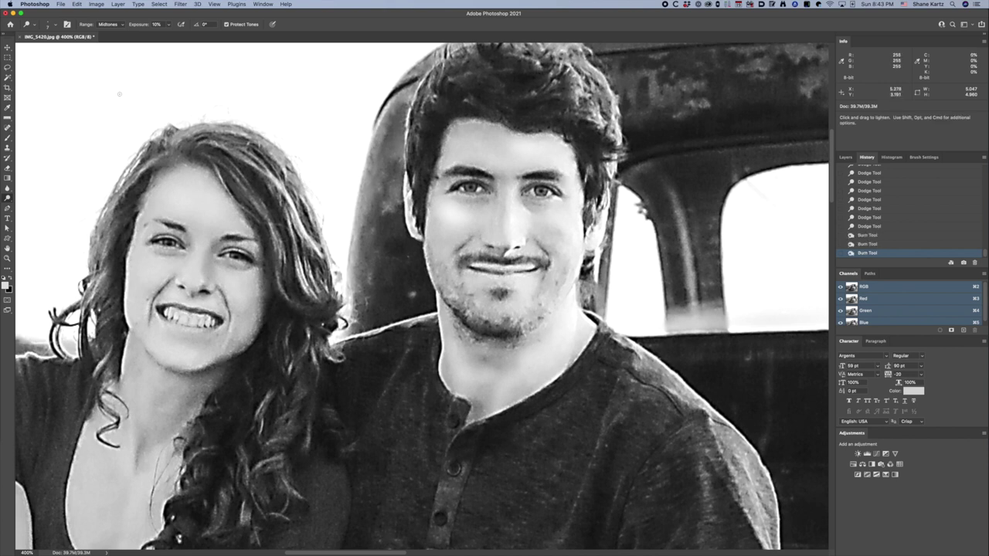
Step: Change the range to Highlights and burn along the edges of the woman's teeth
{"action": "left_click", "coordinate": [110, 24]}
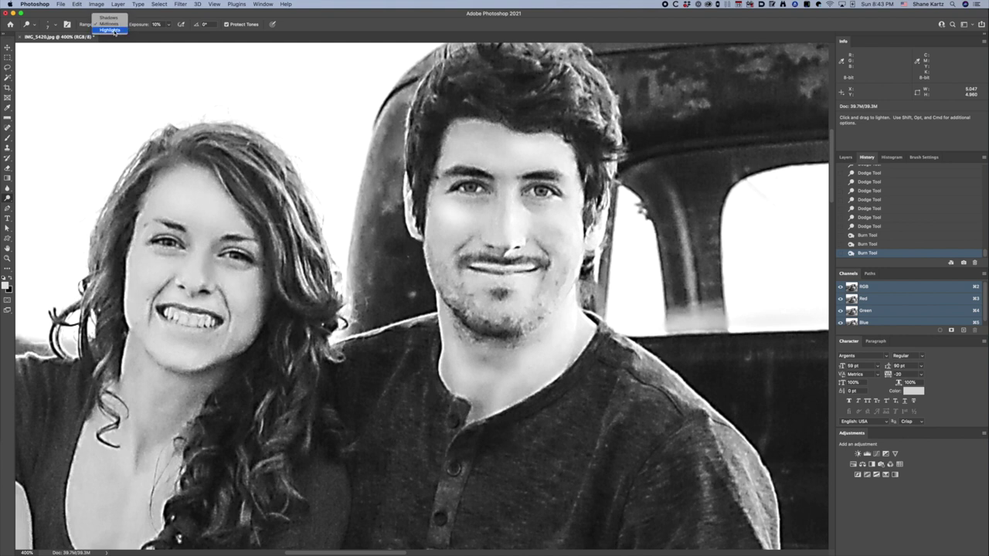
{"action": "left_click", "coordinate": [184, 276]}
{"action": "key", "text": "alt+shift+h"}
{"action": "key", "text": "alt"}
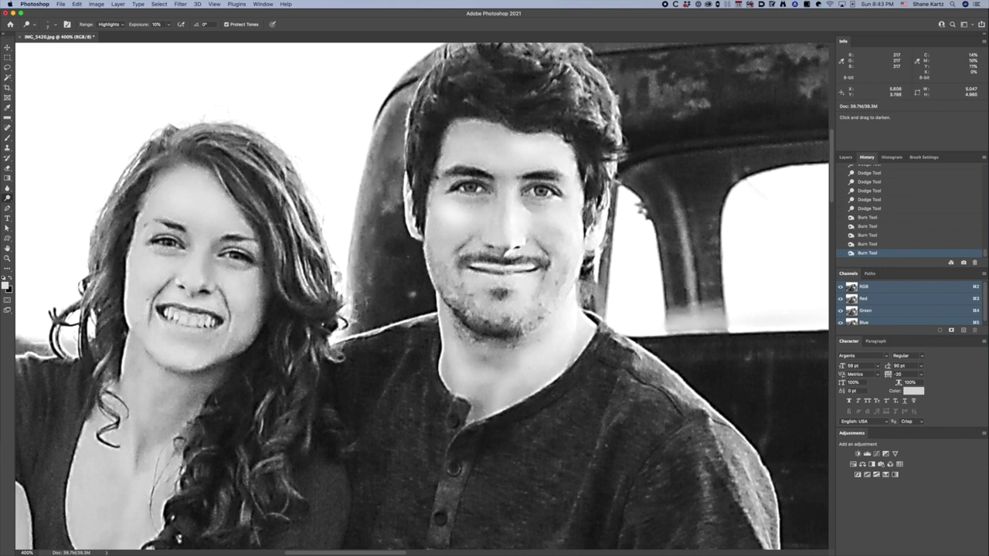
{"action": "mouse_move", "coordinate": [561, 267]}
{"action": "left_mouse_down"}
{"action": "mouse_move", "coordinate": [543, 270]}
{"action": "mouse_move", "coordinate": [575, 268]}
{"action": "mouse_move", "coordinate": [531, 258]}
{"action": "mouse_move", "coordinate": [576, 267]}
{"action": "left_mouse_up"}
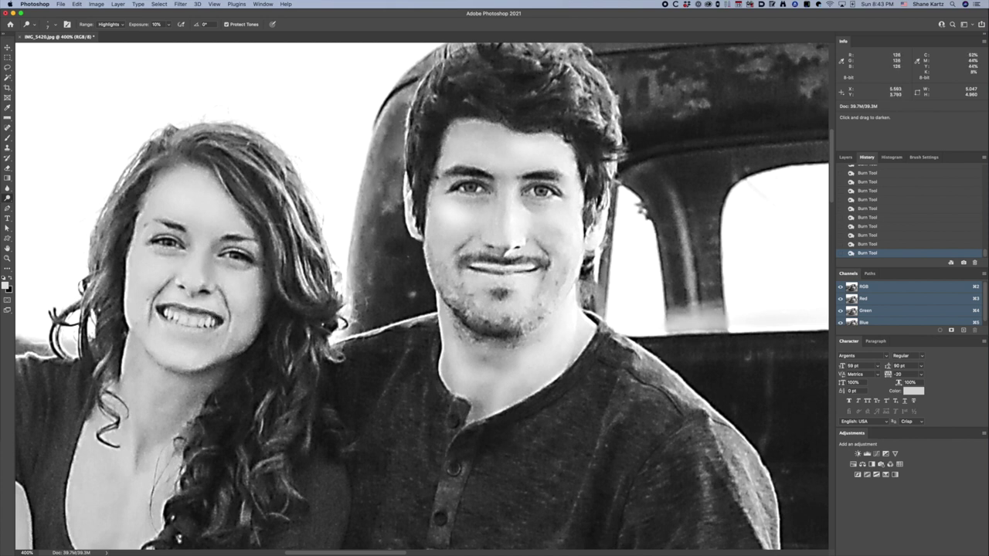
Step: Brighten the woman's teeth one by one with the Dodge tool in the Highlights range
{"action": "key", "text": "alt"}
{"action": "left_click", "coordinate": [185, 319], "text": "alt"}
{"action": "left_click", "coordinate": [188, 321], "text": "alt"}
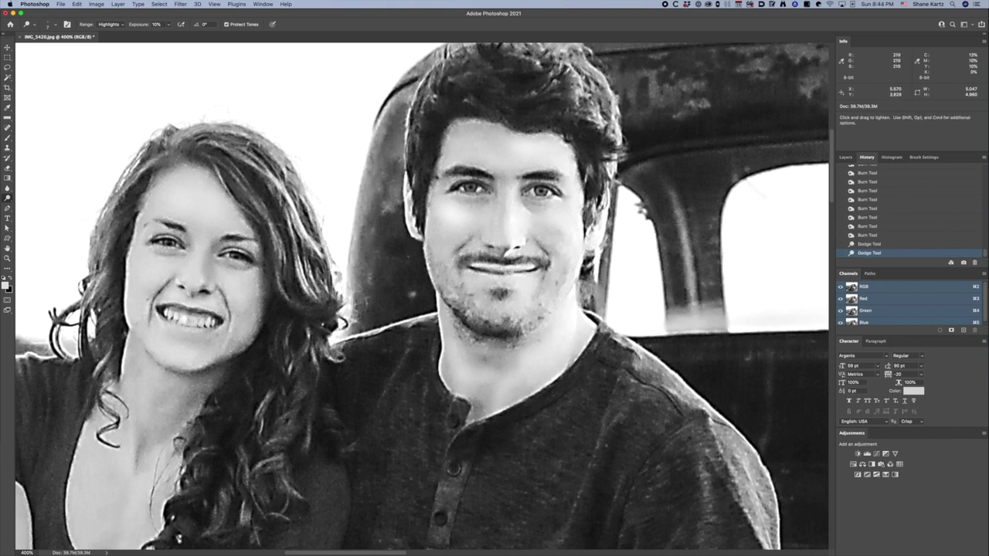
{"action": "left_click", "coordinate": [190, 322], "text": "alt"}
{"action": "left_click", "coordinate": [193, 322], "text": "alt"}
{"action": "left_click", "coordinate": [195, 324], "text": "alt"}
{"action": "left_click", "coordinate": [198, 324], "text": "alt"}
{"action": "left_click", "coordinate": [202, 325]}
{"action": "left_click", "coordinate": [206, 324]}
{"action": "left_click", "coordinate": [209, 323]}
{"action": "left_click", "coordinate": [213, 323]}
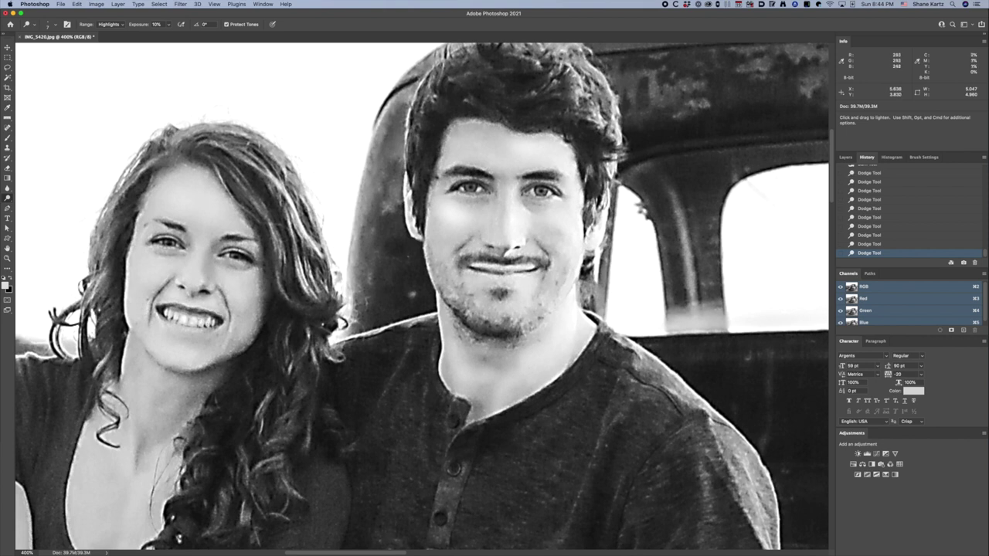
{"action": "left_click", "coordinate": [174, 316]}
Step: Burn the gaps and lower edges of the woman's teeth in the Highlights range
{"action": "key", "text": "alt"}
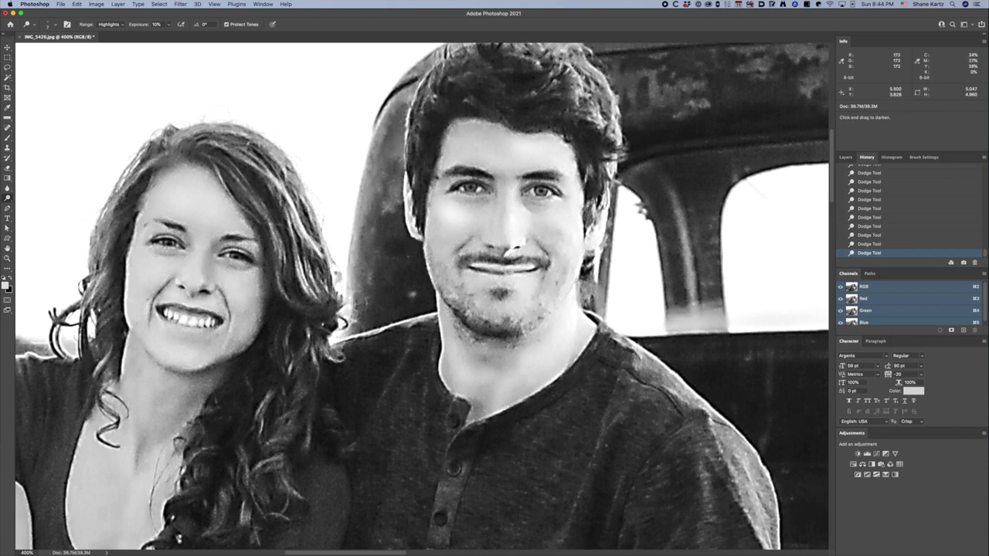
{"action": "left_click", "coordinate": [184, 319]}
{"action": "left_click", "coordinate": [186, 320]}
{"action": "left_click", "coordinate": [186, 320], "text": "alt"}
{"action": "left_click", "coordinate": [193, 321], "text": "alt"}
{"action": "left_click", "coordinate": [189, 320]}
{"action": "left_click", "coordinate": [190, 320]}
{"action": "left_click", "coordinate": [193, 320]}
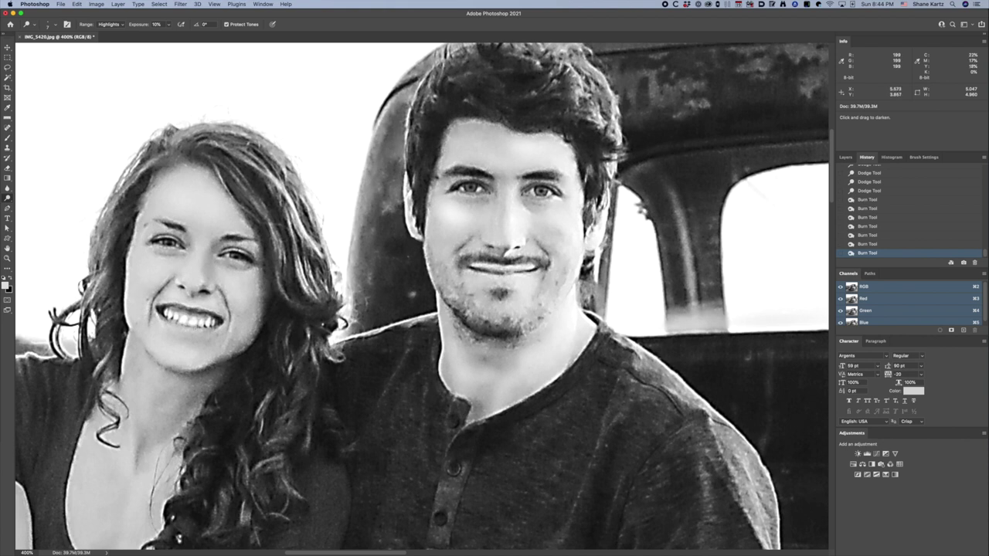
{"action": "left_click", "coordinate": [194, 321]}
{"action": "left_click", "coordinate": [196, 321]}
{"action": "left_click", "coordinate": [197, 321]}
Step: Dodge the woman's chin and both cheeks with a larger brush in the Highlights range
{"action": "left_click", "coordinate": [170, 326]}
{"action": "key", "text": "shift+o"}
{"action": "left_click_drag", "start_coordinate": [160, 339], "coordinate": [193, 357]}
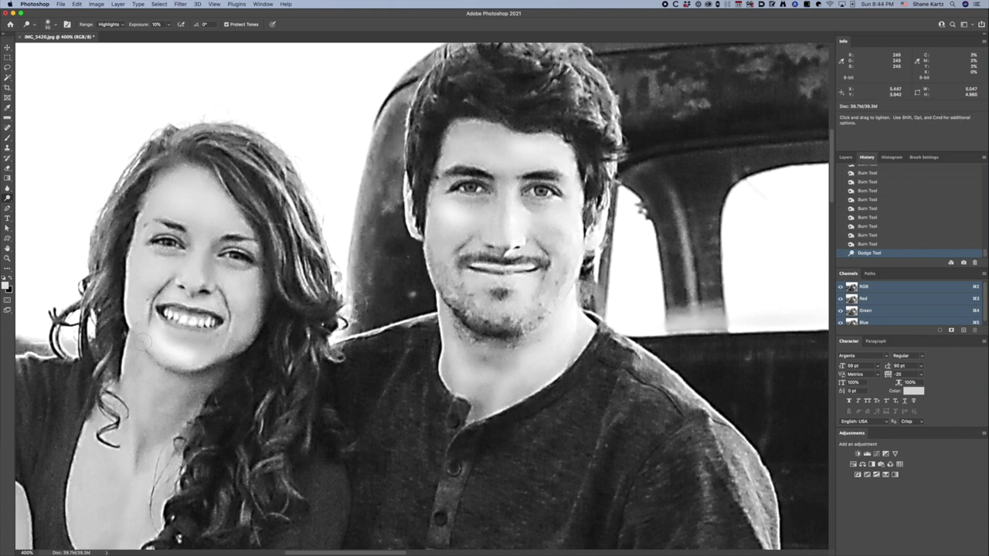
{"action": "mouse_move", "coordinate": [224, 274]}
{"action": "left_mouse_down"}
{"action": "mouse_move", "coordinate": [248, 292]}
{"action": "mouse_move", "coordinate": [245, 330]}
{"action": "left_mouse_up"}
{"action": "left_click_drag", "start_coordinate": [155, 264], "coordinate": [139, 245]}
{"action": "left_click_drag", "start_coordinate": [139, 246], "coordinate": [136, 301]}
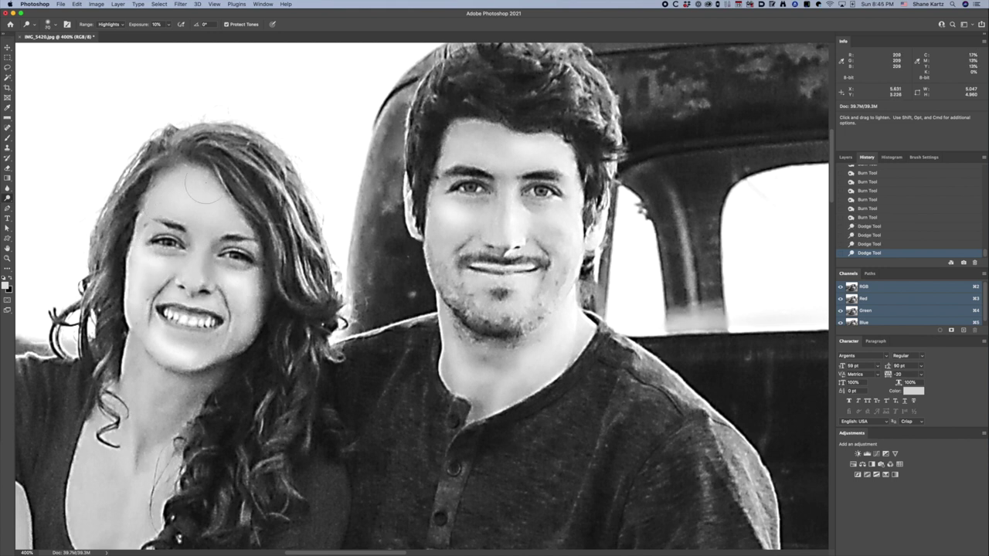
Step: Lower the Dodge exposure to 3% and softly brighten the woman's forehead and cheek
{"action": "left_click_drag", "start_coordinate": [160, 24], "coordinate": [147, 25]}
{"action": "type", "text": "5"}
{"action": "mouse_move", "coordinate": [179, 190]}
{"action": "left_mouse_down"}
{"action": "mouse_move", "coordinate": [197, 195]}
{"action": "mouse_move", "coordinate": [170, 199]}
{"action": "mouse_move", "coordinate": [202, 190]}
{"action": "mouse_move", "coordinate": [214, 215]}
{"action": "left_mouse_up"}
{"action": "left_click", "coordinate": [204, 218]}
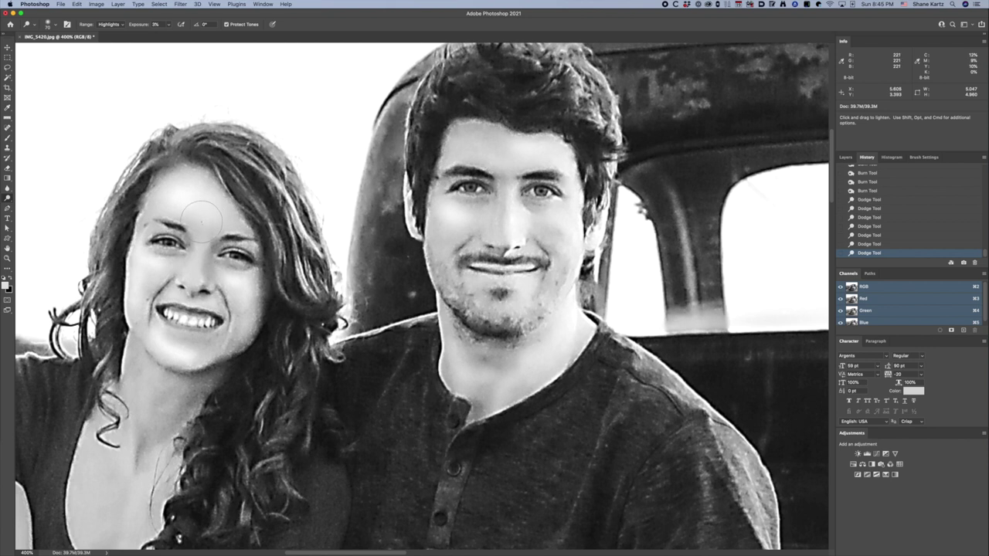
{"action": "left_click", "coordinate": [201, 215]}
{"action": "left_click", "coordinate": [205, 218]}
{"action": "left_click", "coordinate": [144, 280]}
Step: Dodge the woman's chin with a smaller brush at 3% exposure
{"action": "key", "text": "["}
{"action": "key", "text": "["}
{"action": "key", "text": "["}
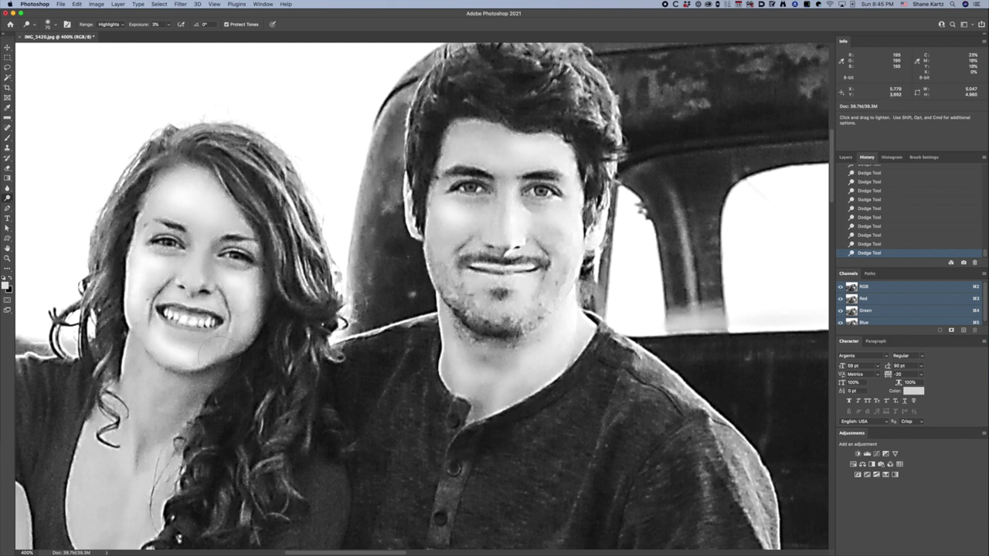
{"action": "left_click_drag", "start_coordinate": [198, 354], "coordinate": [207, 346]}
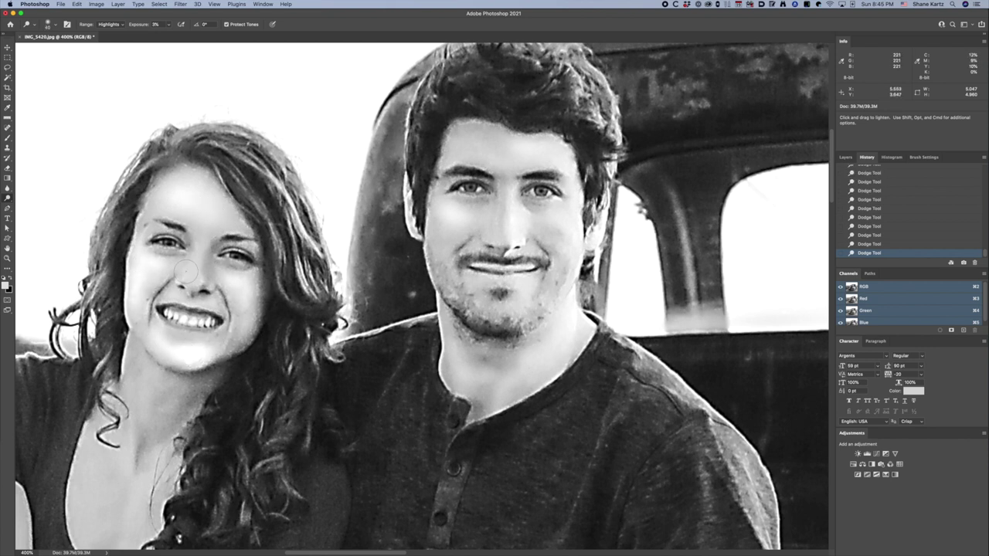
{"action": "key", "text": "p"}
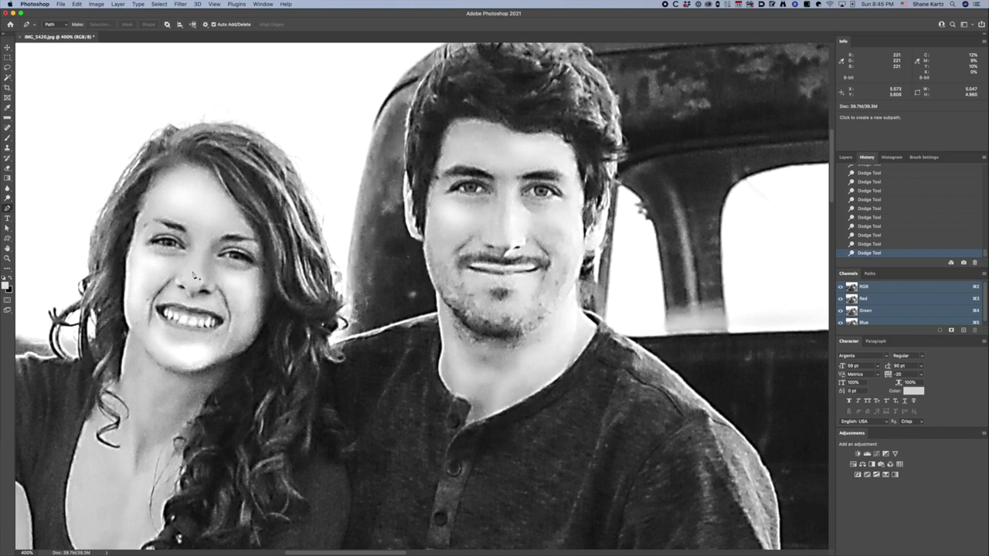
{"action": "key", "text": "d"}
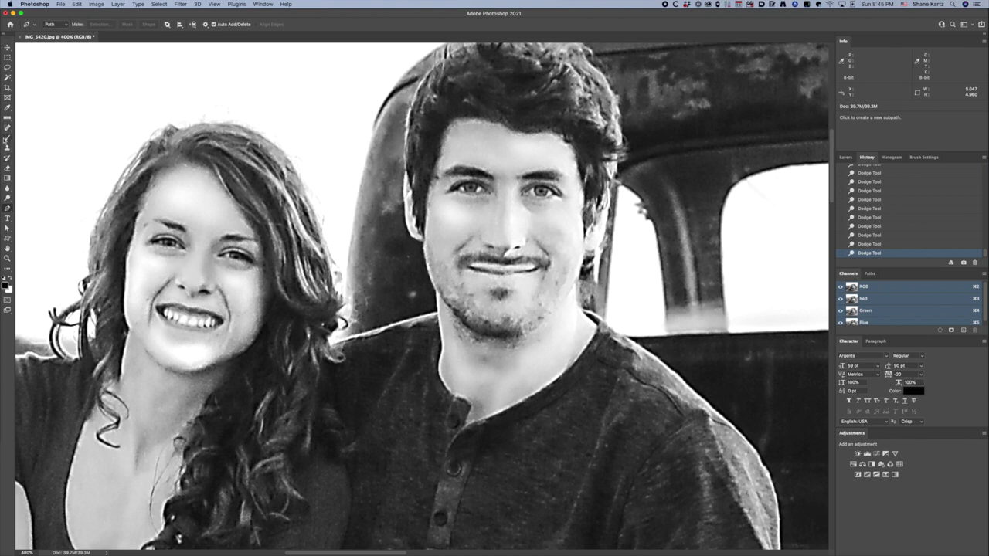
{"action": "left_click", "coordinate": [8, 198]}
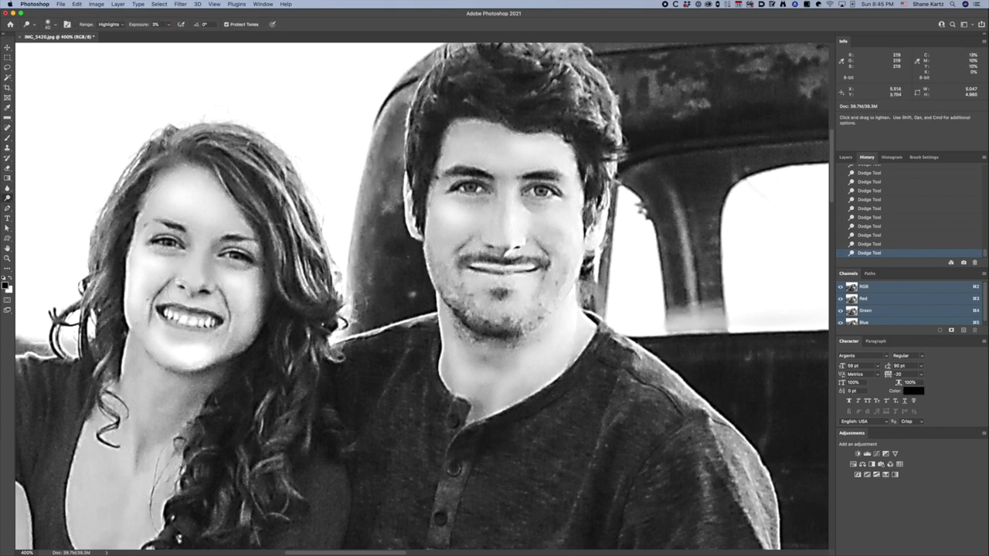
{"action": "key", "text": "bracketleft"}
{"action": "key", "text": "bracketleft"}
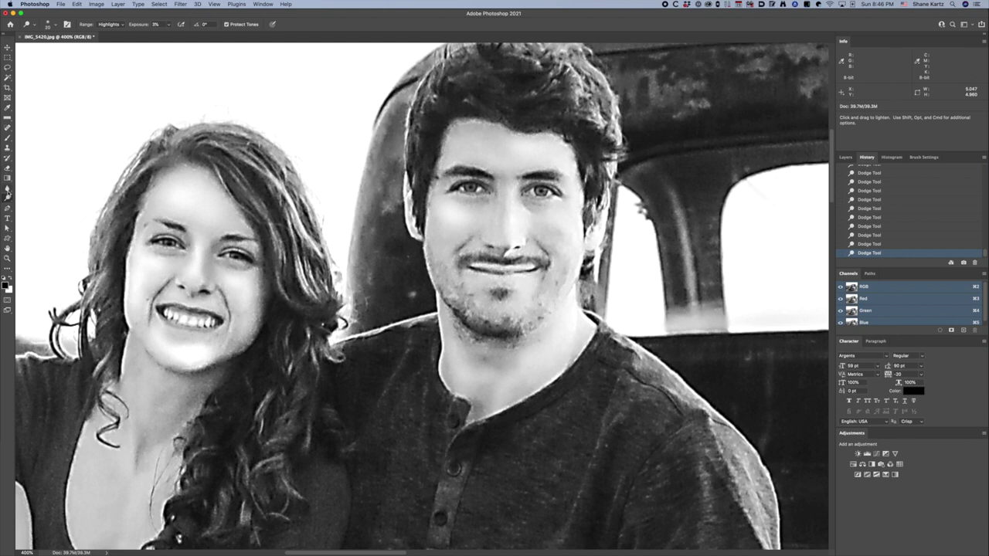
Step: Soften the skin along the woman's chin and jaw with the Blur tool at 50% strength
{"action": "left_click", "coordinate": [7, 187]}
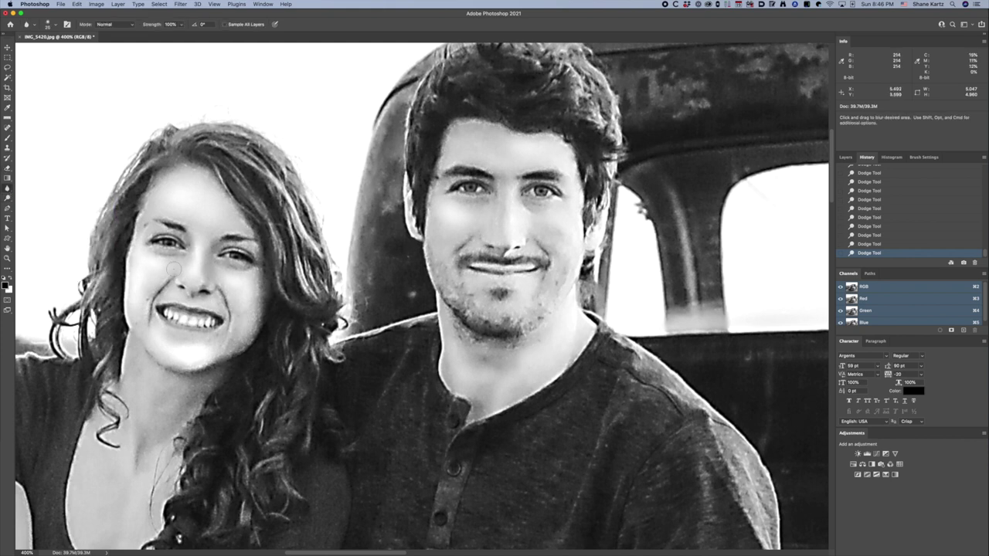
{"action": "left_click", "coordinate": [173, 25]}
{"action": "type", "text": "5"}
{"action": "left_click", "coordinate": [225, 367]}
{"action": "left_click", "coordinate": [225, 367]}
{"action": "left_click", "coordinate": [208, 362]}
{"action": "left_click", "coordinate": [204, 365]}
{"action": "left_click", "coordinate": [254, 342]}
Step: Blur small harsh details on the woman's face with a much smaller brush at 50% strength
{"action": "key", "text": "["}
{"action": "key", "text": "["}
{"action": "key", "text": "["}
{"action": "key", "text": "["}
{"action": "left_click", "coordinate": [237, 258]}
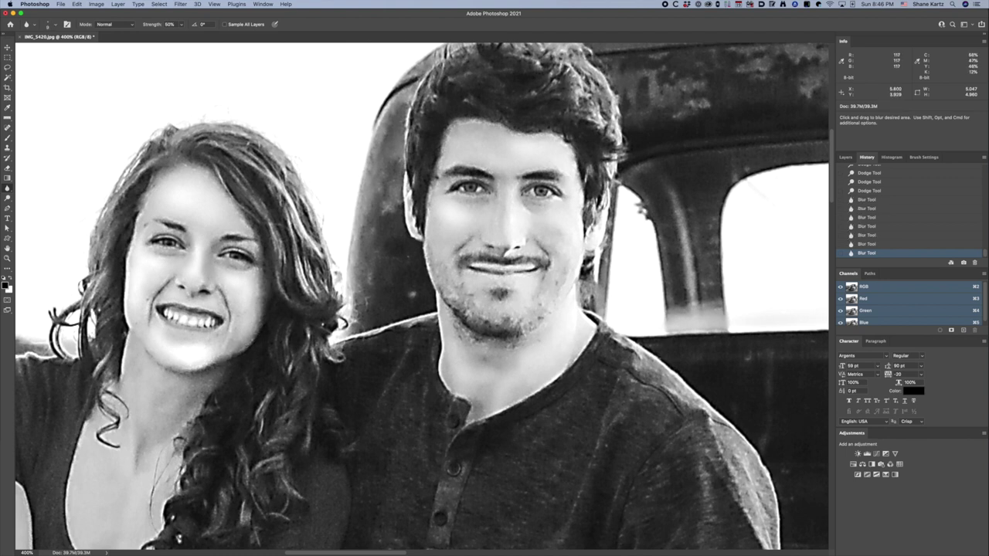
{"action": "left_click", "coordinate": [236, 258]}
{"action": "left_click", "coordinate": [235, 255]}
{"action": "left_click", "coordinate": [236, 257]}
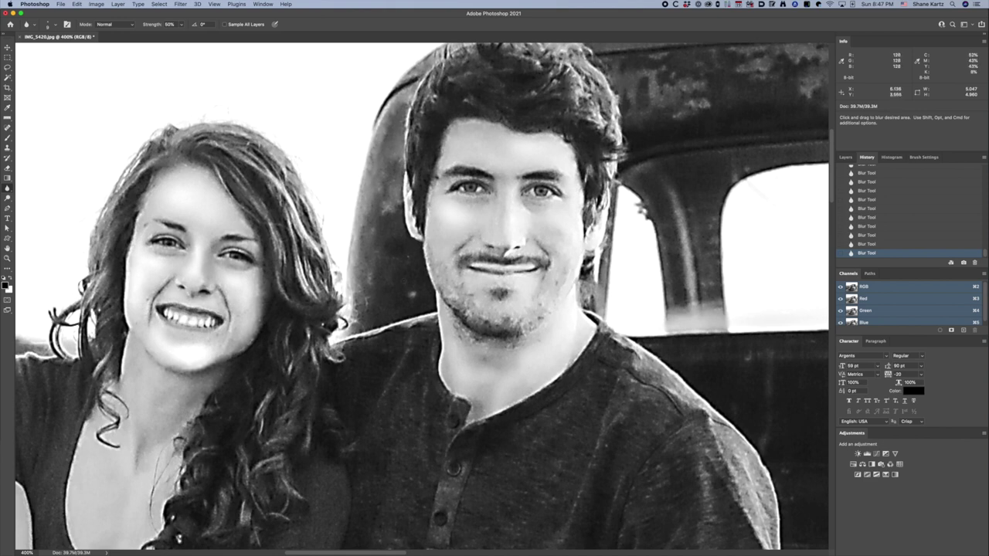
{"action": "scroll", "coordinate": [582, 436], "scroll_direction": "down", "scroll_amount": 5}
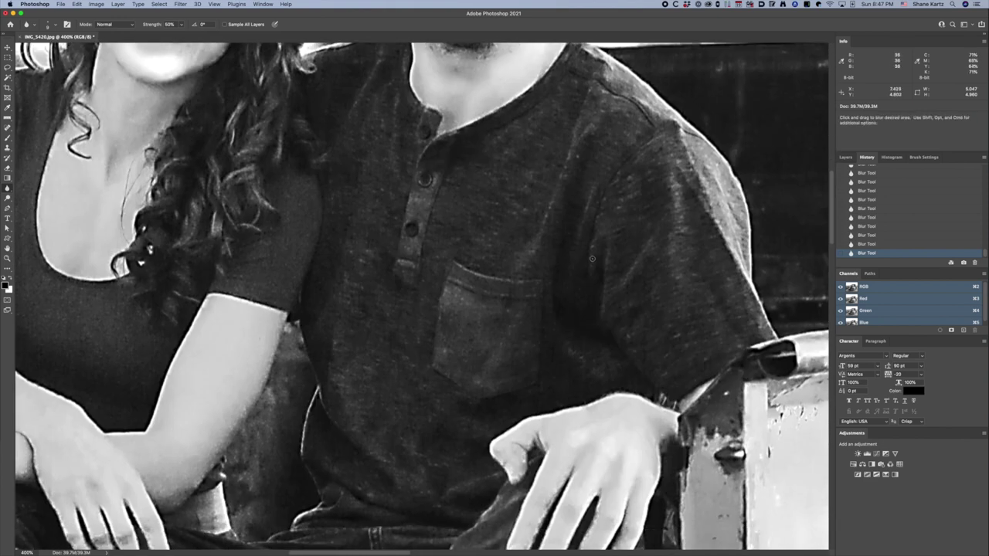
Step: Dodge the highlights along the woman's arm nearest the man with a 100 px brush at 3% exposure
{"action": "left_click_drag", "start_coordinate": [540, 335], "coordinate": [744, 271]}
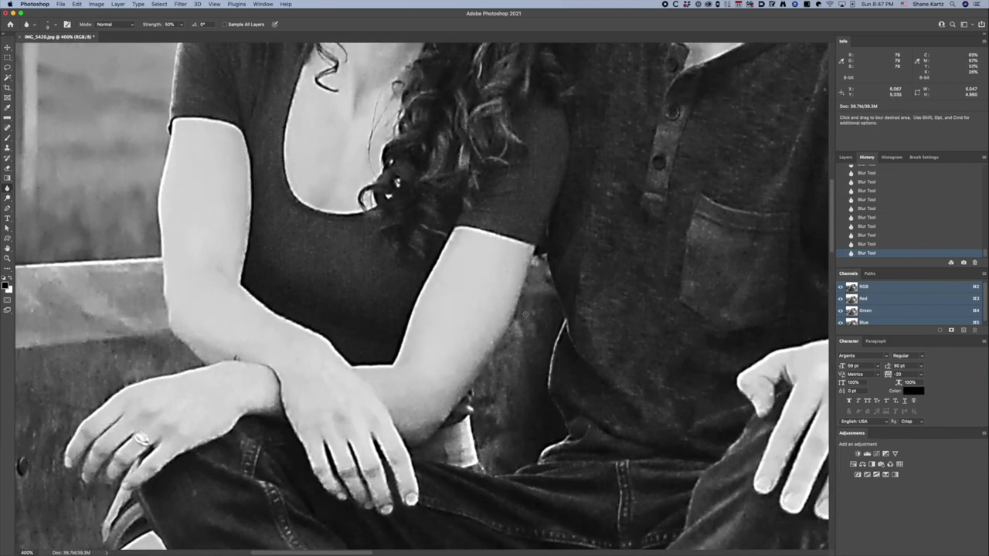
{"action": "key", "text": "o"}
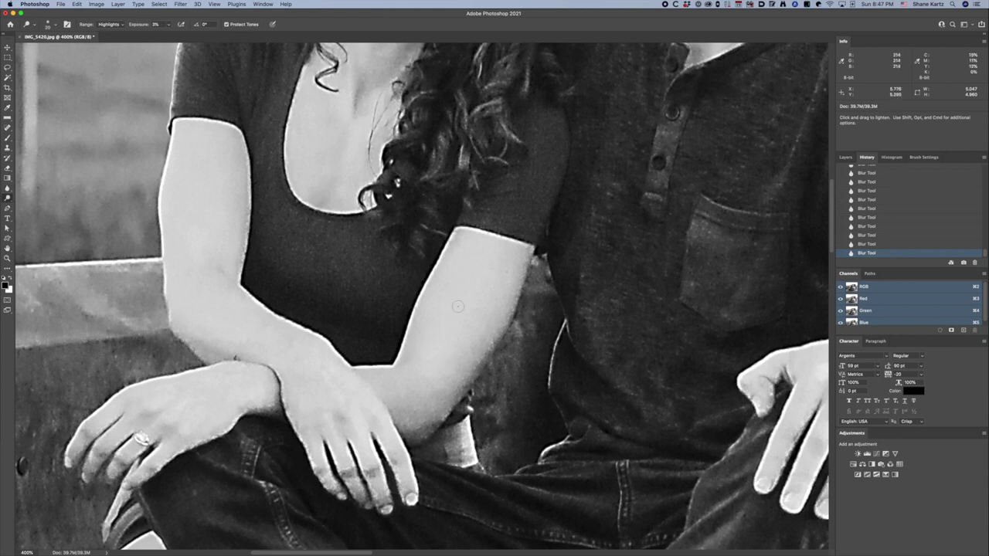
{"action": "key", "text": "bracketright"}
{"action": "key", "text": "bracketright"}
{"action": "key", "text": "bracketright"}
{"action": "key", "text": "bracketright"}
{"action": "key", "text": "bracketright"}
{"action": "key", "text": "bracketright"}
{"action": "key", "text": "bracketright"}
{"action": "key", "text": "bracketright"}
{"action": "left_click_drag", "start_coordinate": [417, 389], "coordinate": [467, 287]}
{"action": "mouse_move", "coordinate": [436, 344]}
{"action": "left_mouse_down"}
{"action": "mouse_move", "coordinate": [459, 309]}
{"action": "mouse_move", "coordinate": [436, 348]}
{"action": "left_mouse_up"}
{"action": "mouse_move", "coordinate": [428, 359]}
{"action": "left_mouse_down"}
{"action": "mouse_move", "coordinate": [472, 278]}
{"action": "mouse_move", "coordinate": [424, 363]}
{"action": "left_mouse_up"}
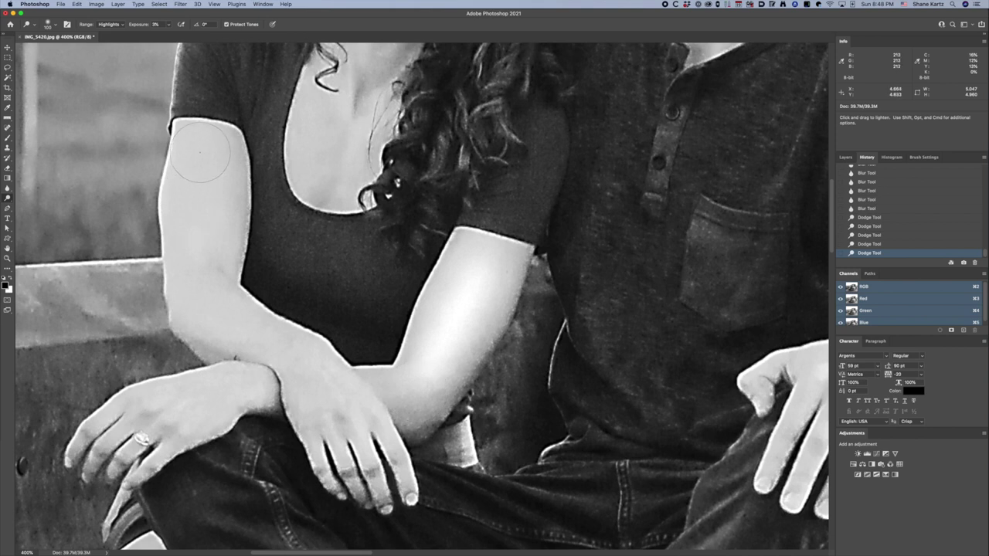
Step: Dodge the highlights down the woman's other arm, using a smaller brush for the forearm near the elbow
{"action": "mouse_move", "coordinate": [200, 152]}
{"action": "left_mouse_down"}
{"action": "mouse_move", "coordinate": [191, 294]}
{"action": "mouse_move", "coordinate": [200, 155]}
{"action": "mouse_move", "coordinate": [206, 225]}
{"action": "mouse_move", "coordinate": [200, 268]}
{"action": "mouse_move", "coordinate": [202, 153]}
{"action": "mouse_move", "coordinate": [205, 319]}
{"action": "mouse_move", "coordinate": [285, 356]}
{"action": "left_mouse_up"}
{"action": "mouse_move", "coordinate": [285, 355]}
{"action": "left_mouse_down"}
{"action": "mouse_move", "coordinate": [252, 337]}
{"action": "mouse_move", "coordinate": [199, 263]}
{"action": "mouse_move", "coordinate": [199, 172]}
{"action": "left_mouse_up"}
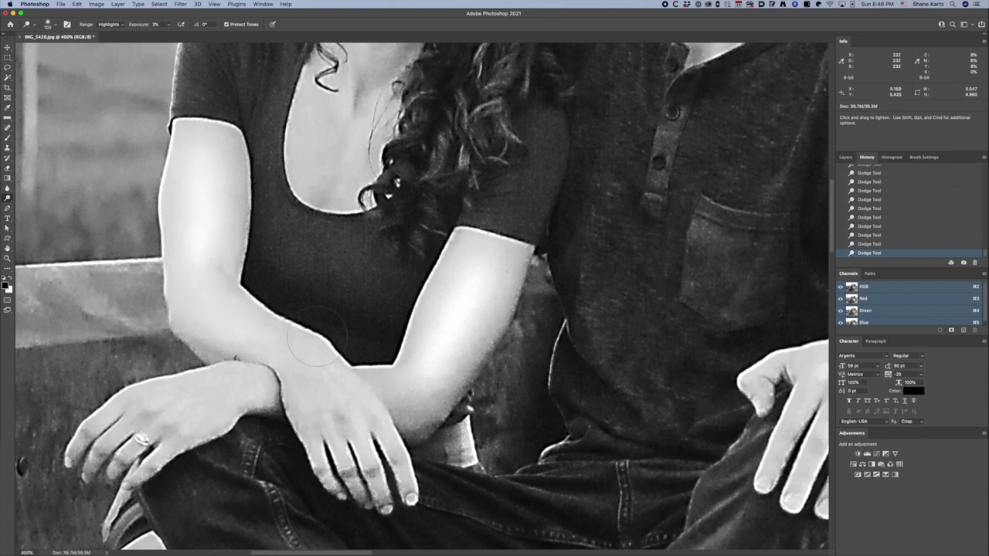
{"action": "key", "text": "["}
{"action": "key", "text": "["}
{"action": "key", "text": "["}
{"action": "key", "text": "["}
{"action": "key", "text": "["}
{"action": "mouse_move", "coordinate": [236, 322]}
{"action": "left_mouse_down"}
{"action": "mouse_move", "coordinate": [297, 352]}
{"action": "mouse_move", "coordinate": [334, 415]}
{"action": "mouse_move", "coordinate": [225, 314]}
{"action": "left_mouse_up"}
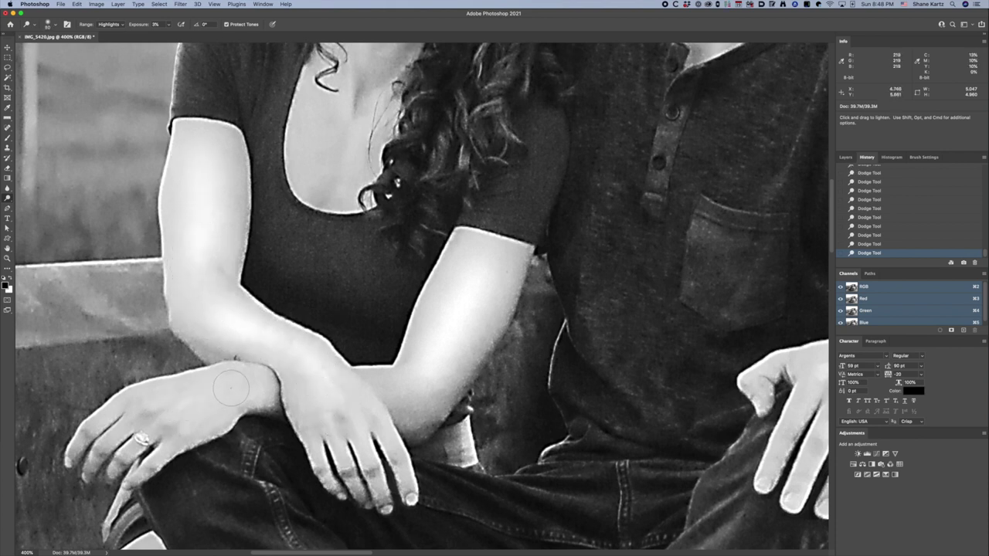
Step: Dodge the highlights on the woman's crossed wrists and the back of her ringed hand with a small brush
{"action": "mouse_move", "coordinate": [231, 386]}
{"action": "left_mouse_down"}
{"action": "mouse_move", "coordinate": [255, 382]}
{"action": "mouse_move", "coordinate": [178, 397]}
{"action": "mouse_move", "coordinate": [236, 391]}
{"action": "left_mouse_up"}
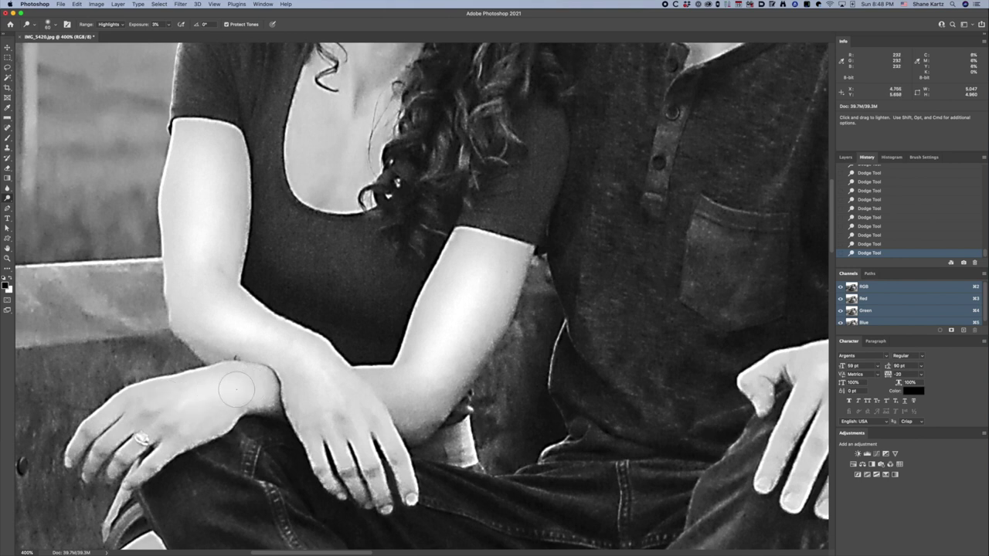
{"action": "mouse_move", "coordinate": [370, 392]}
{"action": "left_mouse_down"}
{"action": "mouse_move", "coordinate": [423, 383]}
{"action": "mouse_move", "coordinate": [390, 387]}
{"action": "mouse_move", "coordinate": [439, 394]}
{"action": "mouse_move", "coordinate": [401, 399]}
{"action": "mouse_move", "coordinate": [378, 383]}
{"action": "left_mouse_up"}
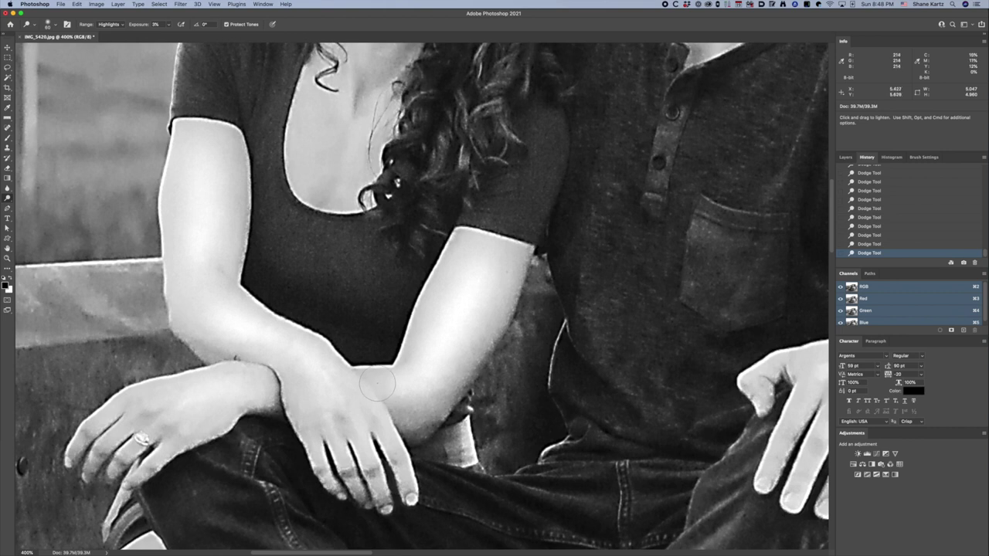
{"action": "key", "text": "p"}
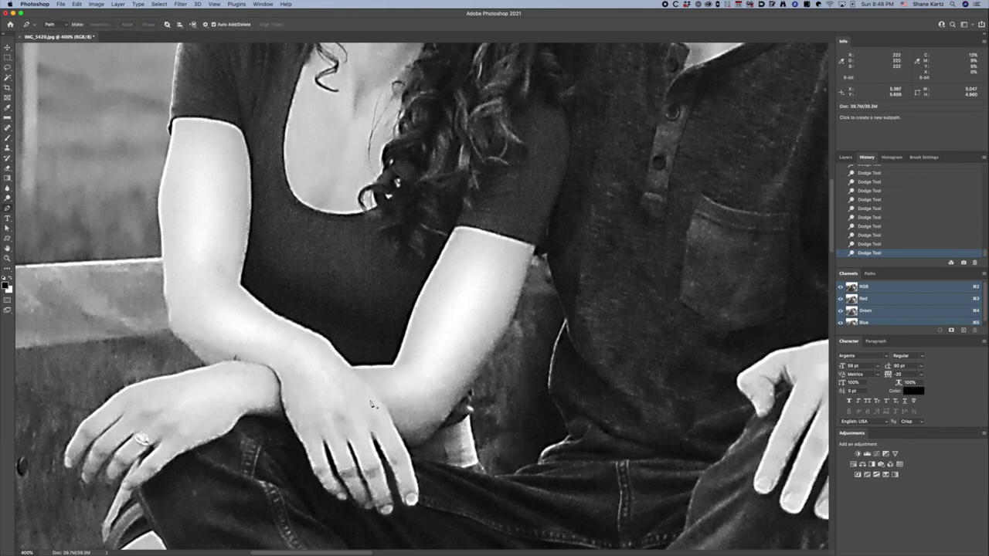
{"action": "key", "text": "i"}
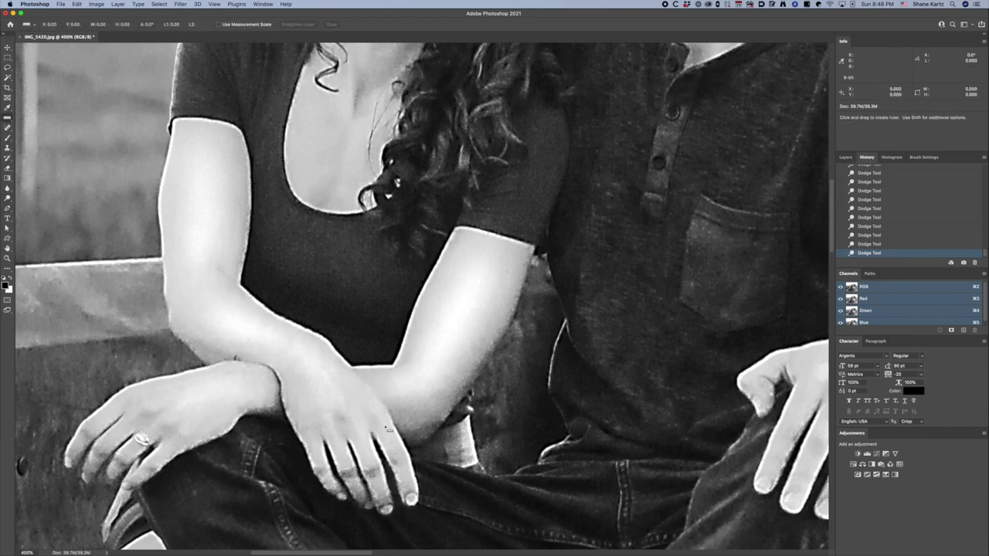
{"action": "key", "text": "o"}
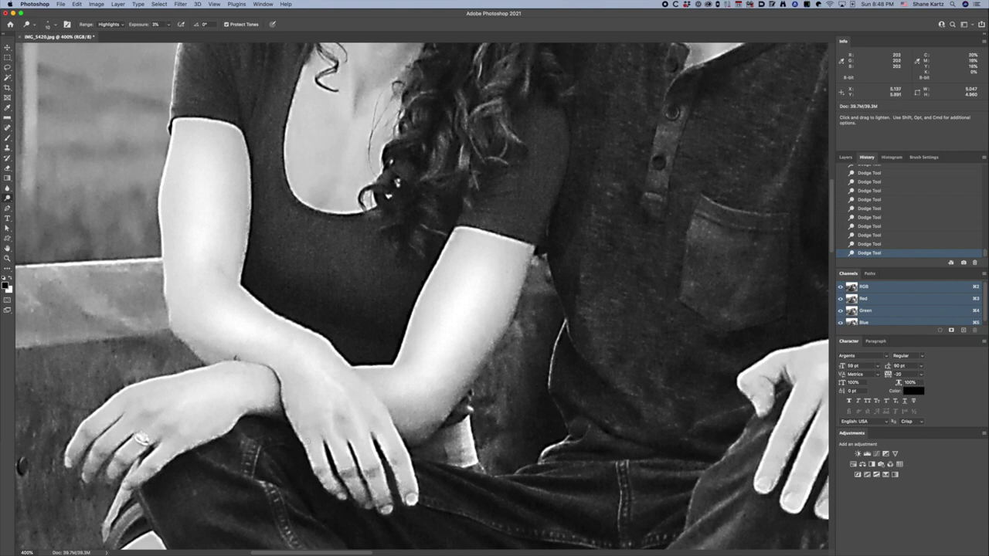
{"action": "key", "text": "bracketright"}
{"action": "key", "text": "bracketright"}
{"action": "key", "text": "bracketright"}
{"action": "key", "text": "bracketright"}
{"action": "key", "text": "bracketright"}
{"action": "left_click_drag", "start_coordinate": [225, 381], "coordinate": [156, 397]}
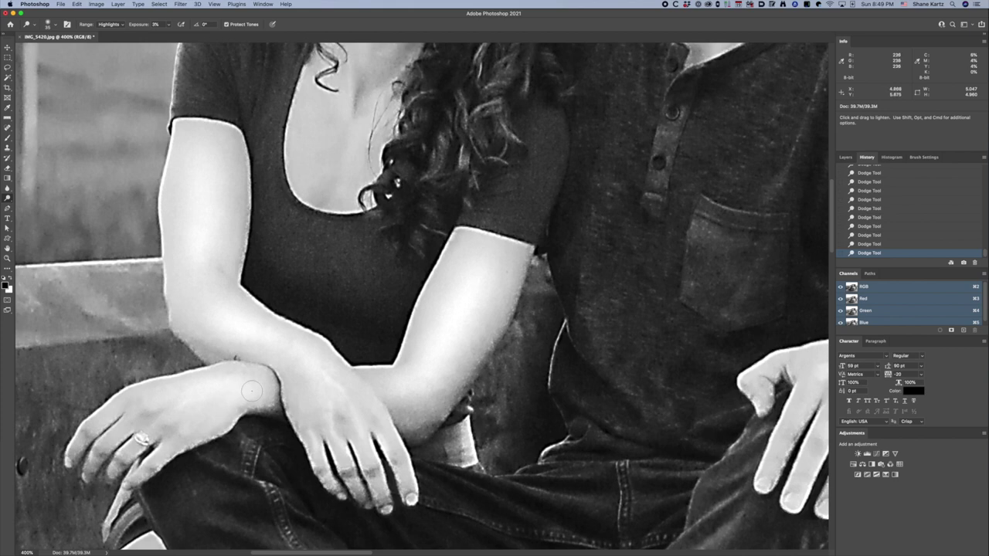
Step: Enlarge the Dodge brush and set its tonal range to Midtones for work on the woman's legs
{"action": "left_click_drag", "start_coordinate": [716, 343], "coordinate": [390, 303]}
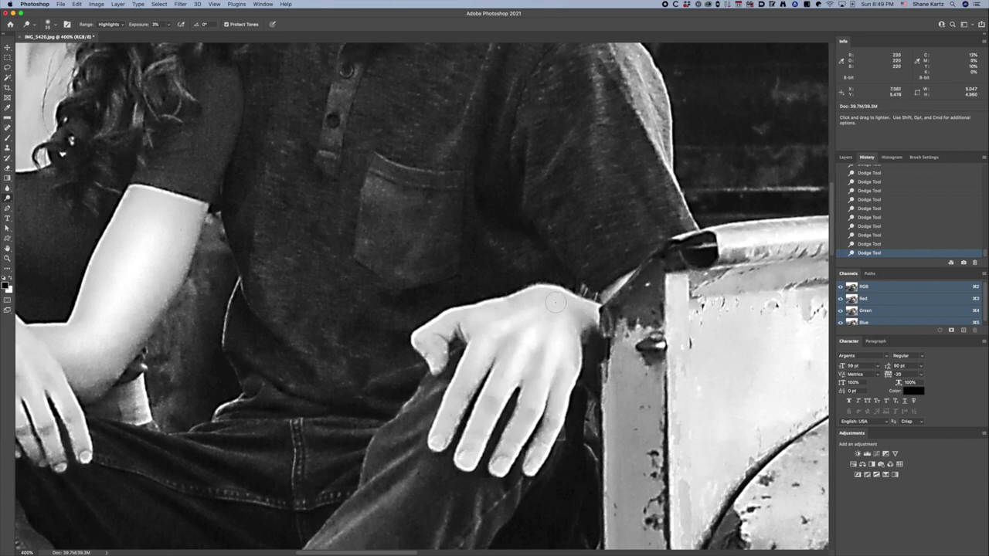
{"action": "left_click_drag", "start_coordinate": [364, 314], "coordinate": [648, 203]}
{"action": "left_click_drag", "start_coordinate": [383, 383], "coordinate": [725, 95]}
{"action": "key", "text": "bracketright"}
{"action": "key", "text": "bracketright"}
{"action": "key", "text": "bracketright"}
{"action": "key", "text": "bracketright"}
{"action": "key", "text": "bracketright"}
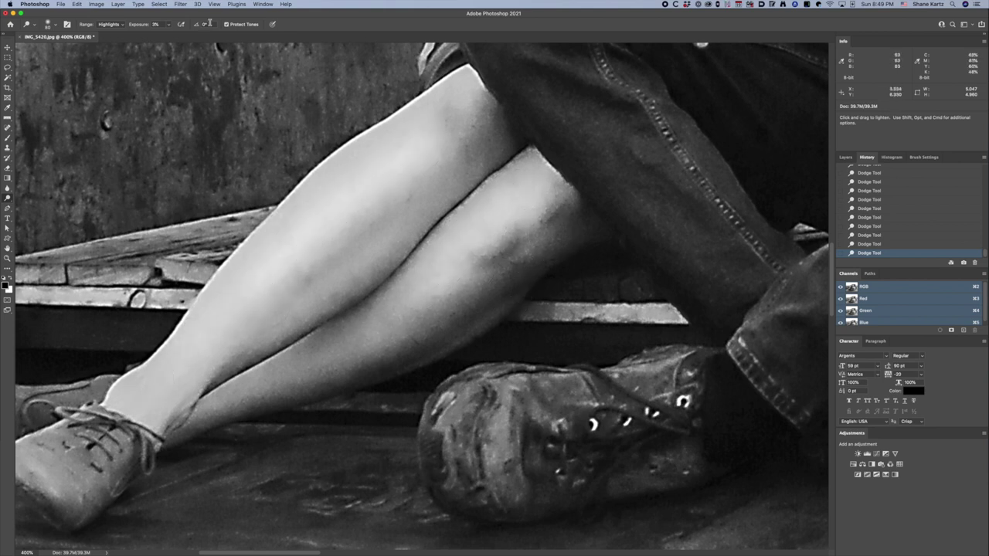
{"action": "left_click", "coordinate": [119, 24]}
{"action": "left_click", "coordinate": [108, 17]}
Step: Soften the dark blemish on the woman's front shin with the Clone Stamp at 30% opacity, sampling nearby skin
{"action": "key", "text": "s"}
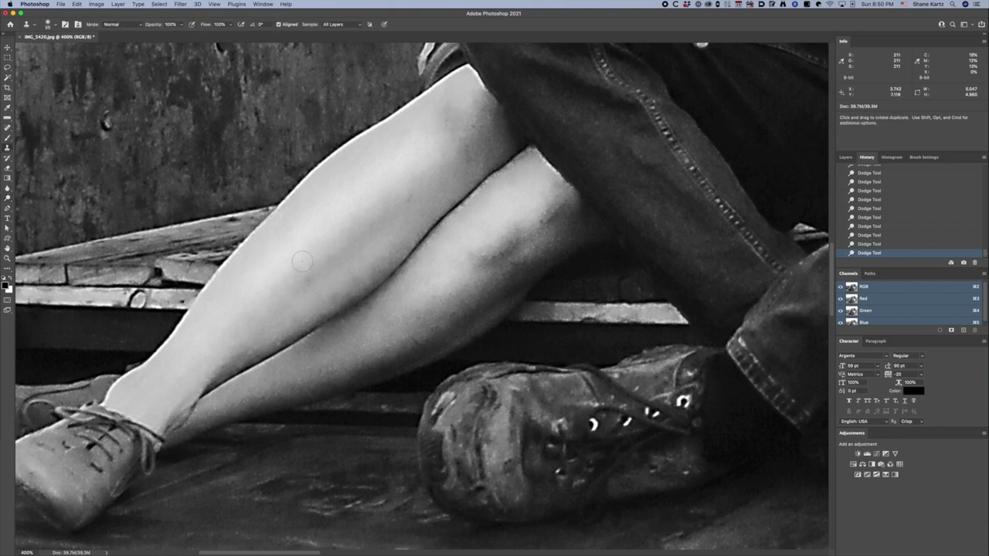
{"action": "key", "text": "j"}
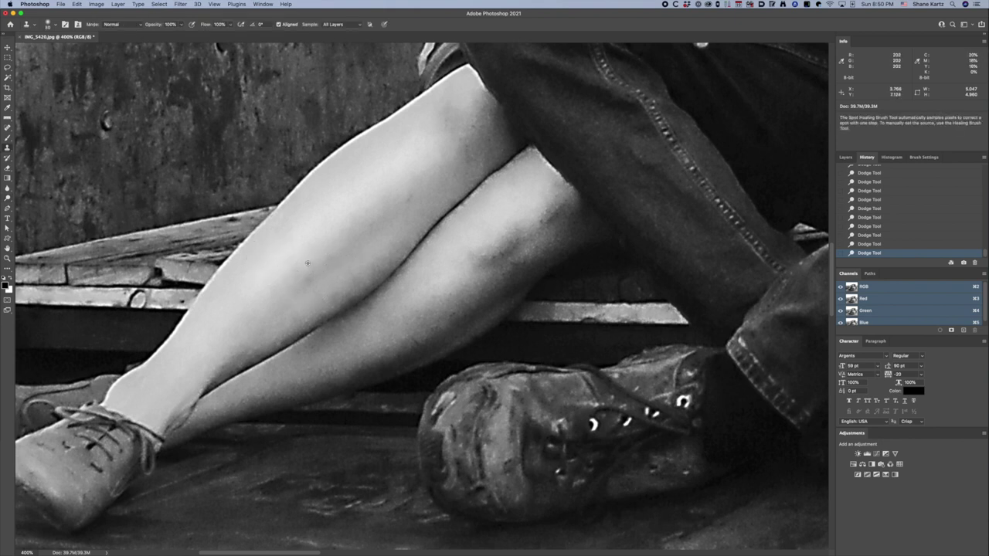
{"action": "left_click", "coordinate": [316, 261], "text": "alt"}
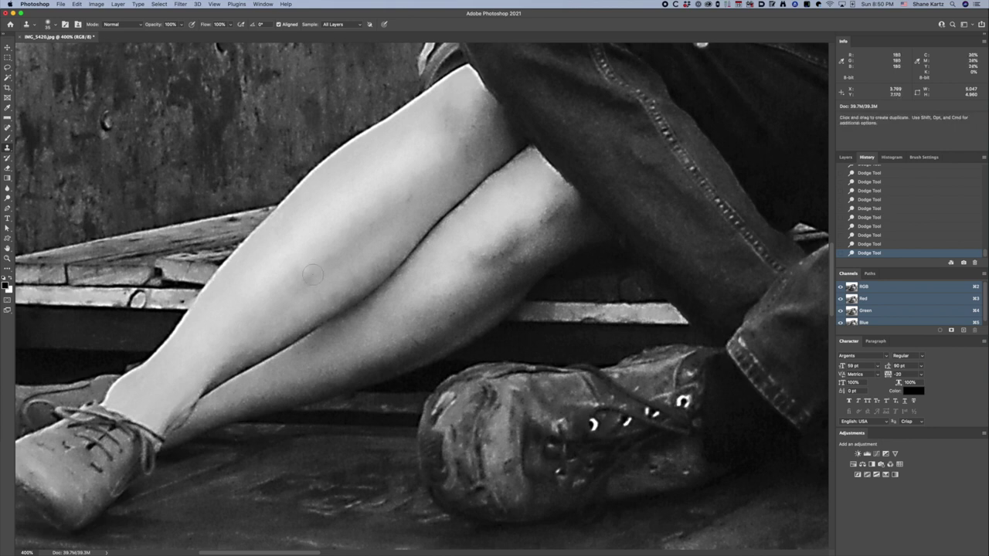
{"action": "key", "text": "3"}
{"action": "left_click", "coordinate": [308, 278]}
{"action": "left_click", "coordinate": [317, 275]}
{"action": "left_click", "coordinate": [312, 278]}
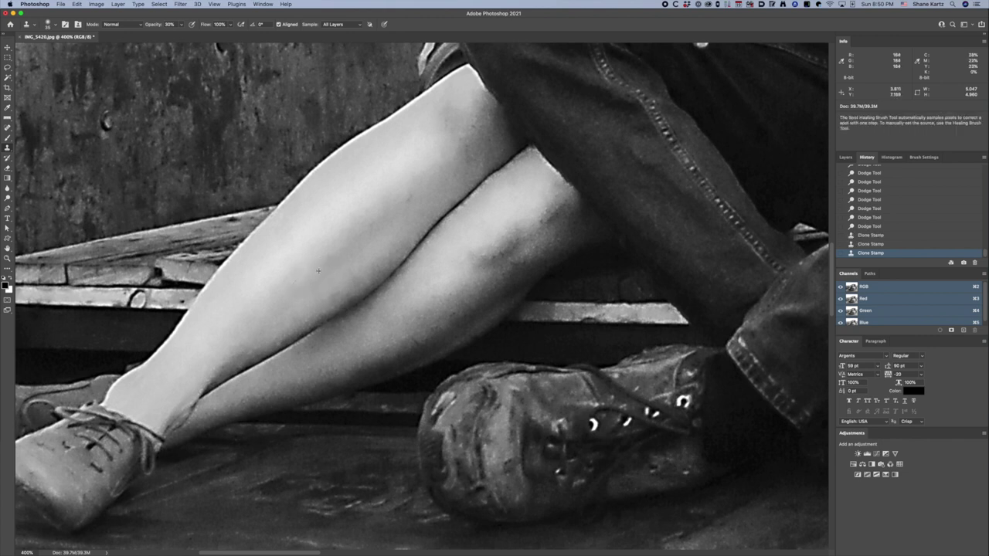
Step: Clone clean skin over the remaining marks on the shin and the dark spots on the calf below the knee
{"action": "left_click", "coordinate": [276, 302], "text": "alt"}
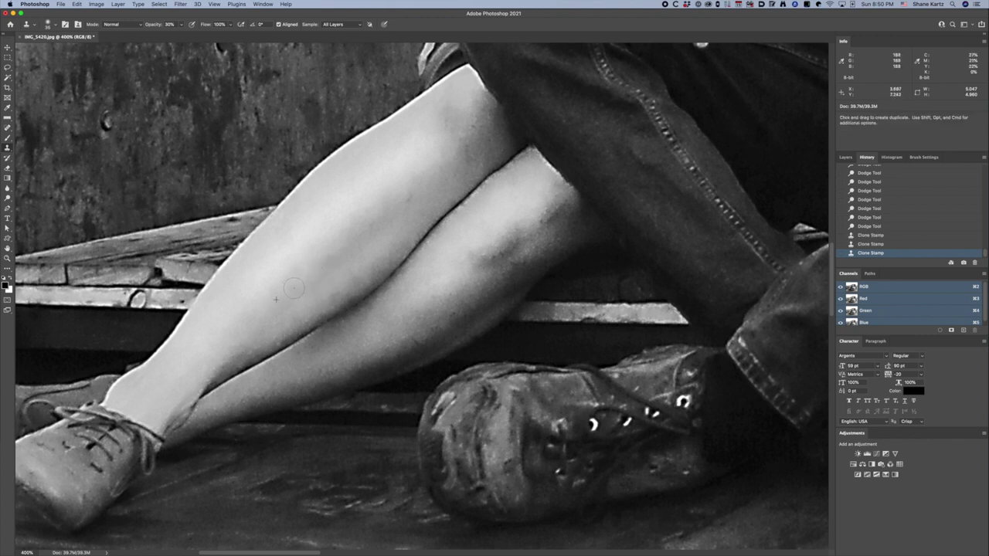
{"action": "left_click", "coordinate": [294, 288]}
{"action": "left_click", "coordinate": [299, 287]}
{"action": "left_click", "coordinate": [426, 194]}
{"action": "left_click", "coordinate": [431, 193]}
{"action": "left_click", "coordinate": [439, 191]}
{"action": "left_click", "coordinate": [446, 190]}
{"action": "left_click", "coordinate": [453, 188]}
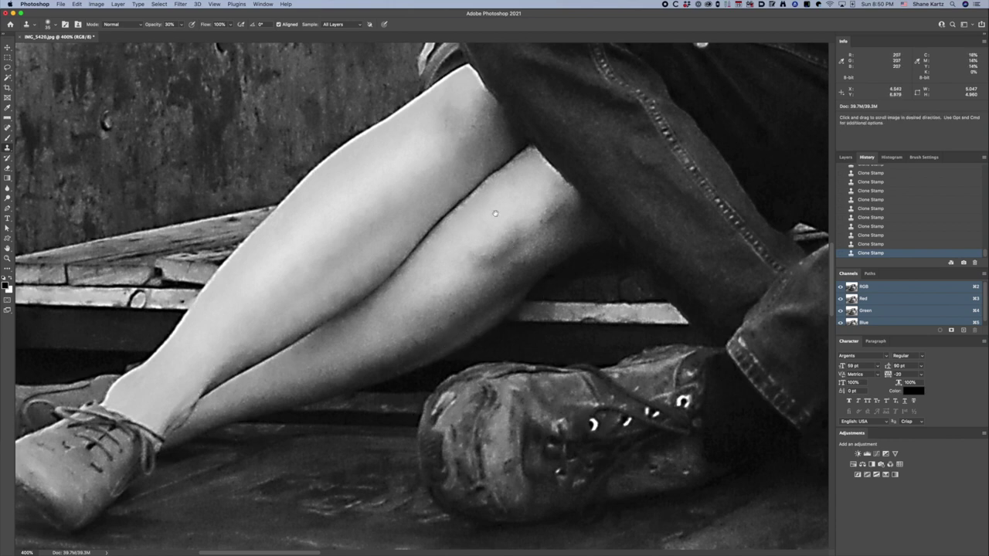
Step: Burn the faint emblem in the middle of the licence plate with a small brush in the Midtones range at 3% exposure
{"action": "mouse_move", "coordinate": [571, 259]}
{"action": "left_mouse_down"}
{"action": "mouse_move", "coordinate": [468, 23]}
{"action": "mouse_move", "coordinate": [744, 54]}
{"action": "left_mouse_up"}
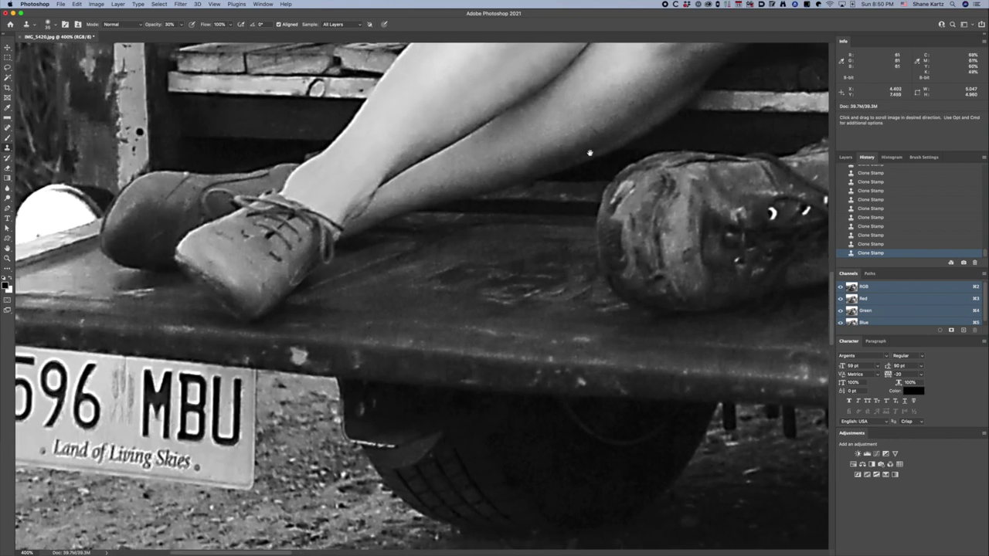
{"action": "mouse_move", "coordinate": [251, 302]}
{"action": "left_mouse_down"}
{"action": "mouse_move", "coordinate": [541, 295]}
{"action": "mouse_move", "coordinate": [541, 226]}
{"action": "left_mouse_up"}
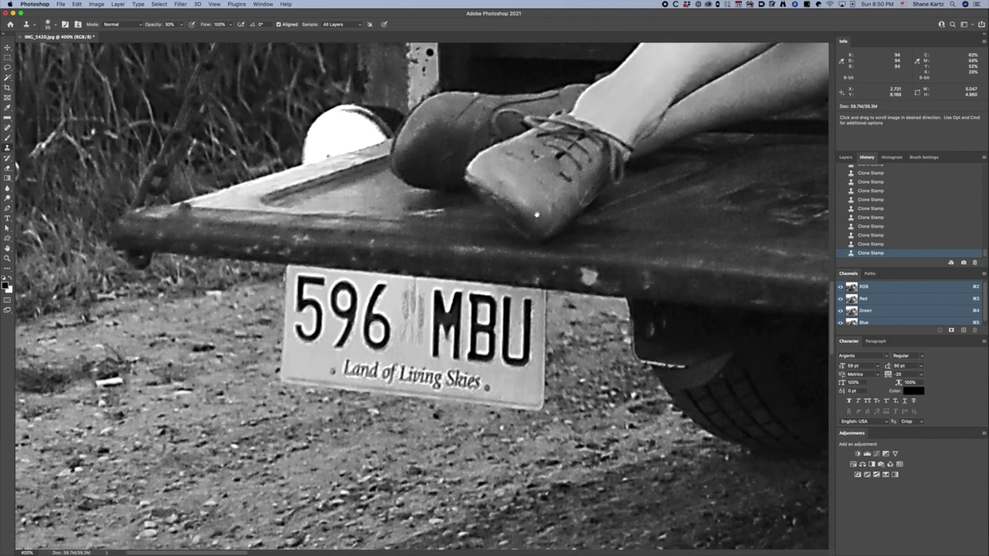
{"action": "key", "text": "o"}
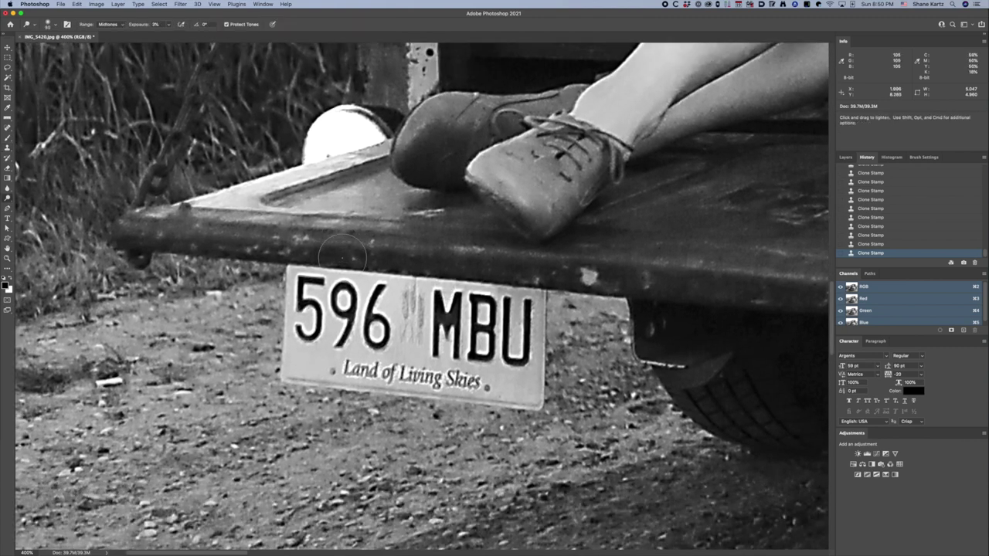
{"action": "key", "text": "p"}
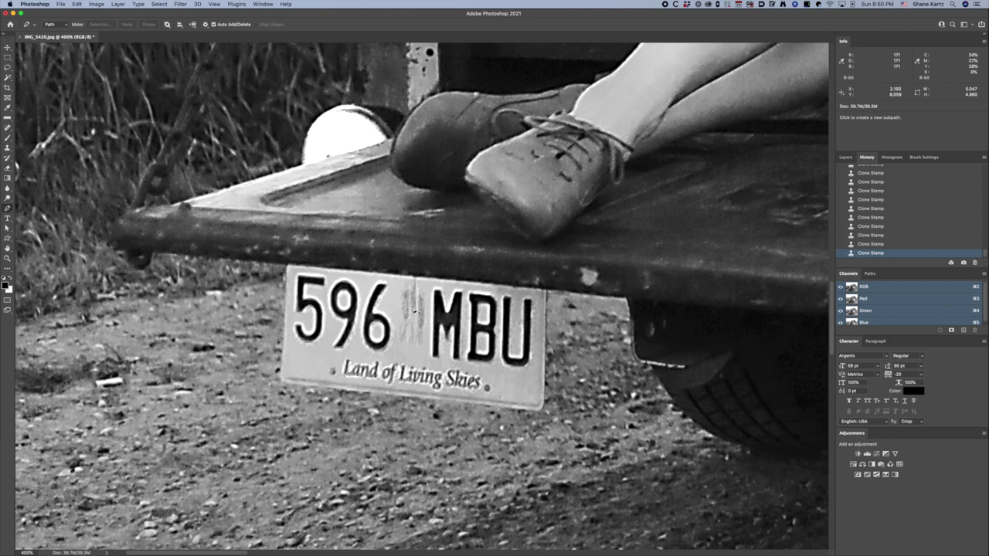
{"action": "key", "text": "o"}
{"action": "key", "text": "["}
{"action": "key", "text": "["}
{"action": "key", "text": "["}
{"action": "key", "text": "["}
{"action": "key", "text": "["}
{"action": "key", "text": "["}
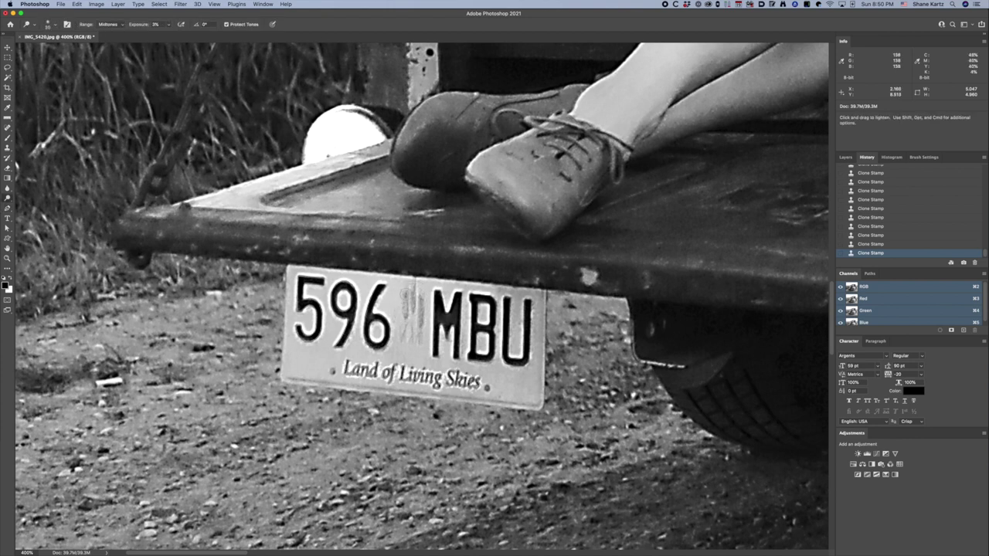
{"action": "key", "text": "alt"}
{"action": "left_click_drag", "start_coordinate": [405, 294], "coordinate": [404, 298]}
{"action": "left_click_drag", "start_coordinate": [403, 297], "coordinate": [405, 295]}
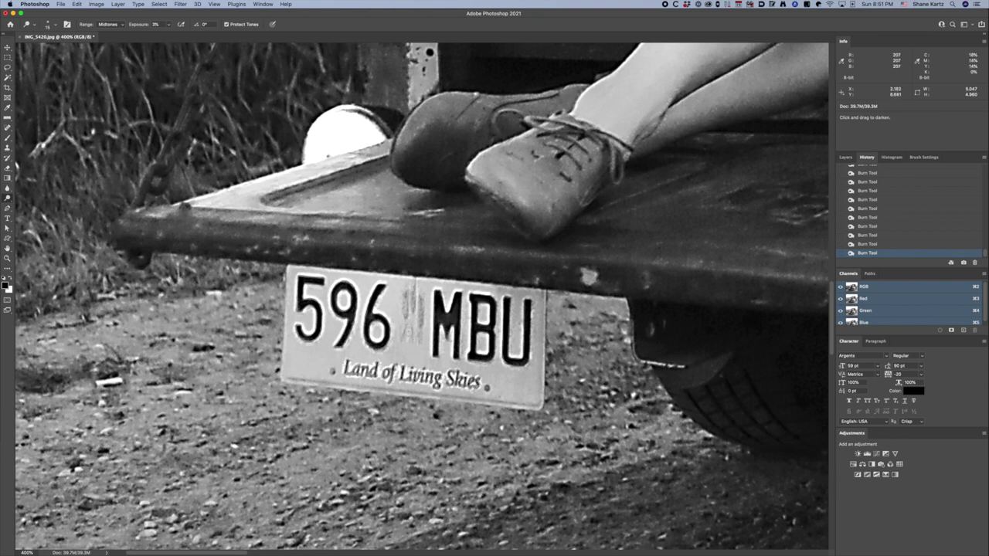
{"action": "key", "text": "alt"}
Step: Set the Dodge range to Highlights and lighten the light background of the licence plate around its characters
{"action": "left_click", "coordinate": [116, 24]}
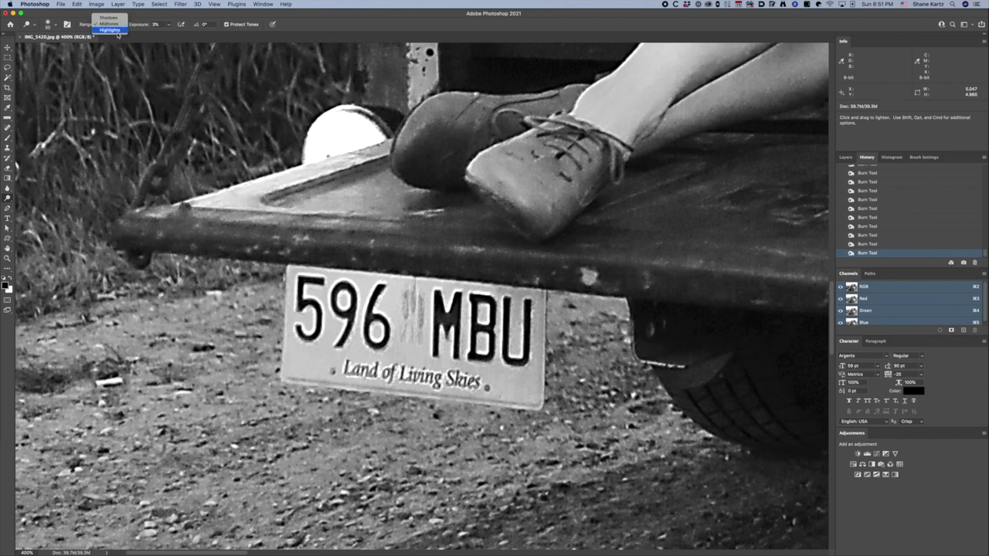
{"action": "left_click", "coordinate": [119, 34]}
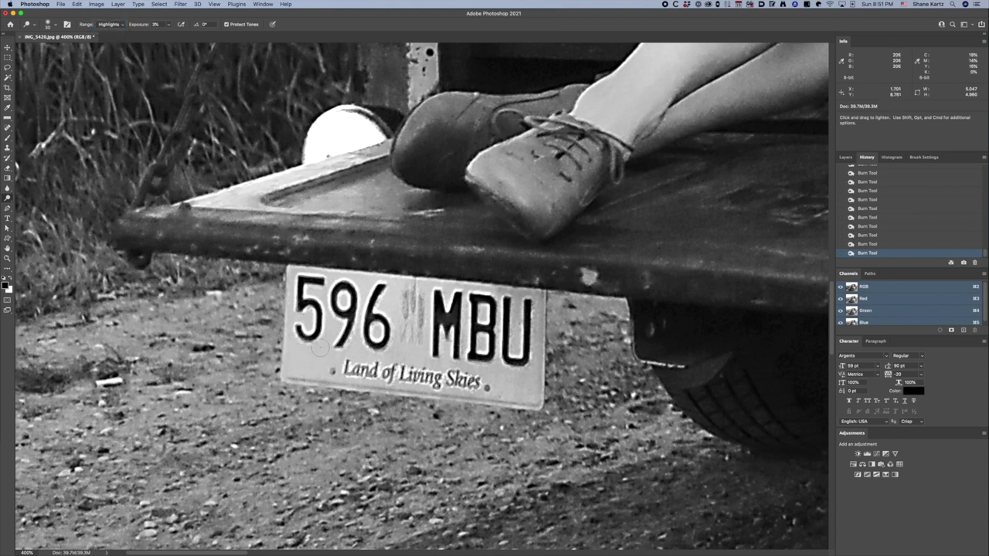
{"action": "left_click", "coordinate": [330, 331]}
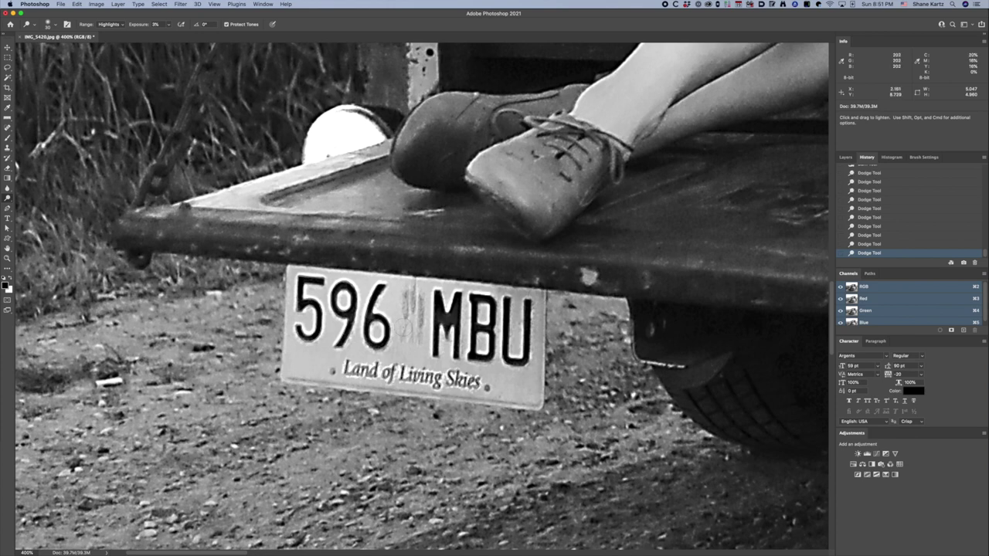
Step: Undo the last two fills on the photo
{"action": "scroll", "coordinate": [367, 356], "scroll_direction": "down", "scroll_amount": 5}
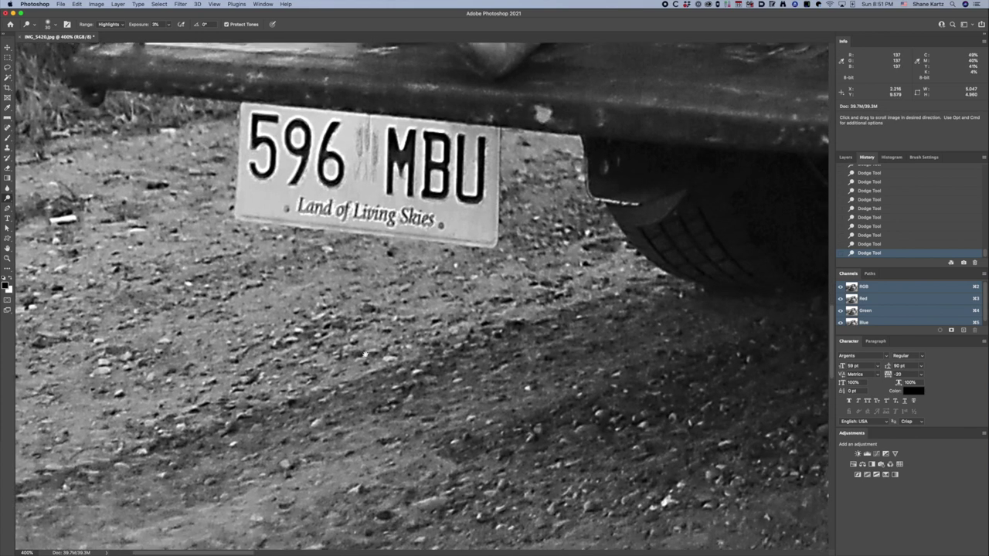
{"action": "key", "text": "super+equal"}
{"action": "key", "text": "super+equal"}
{"action": "key", "text": "super+equal"}
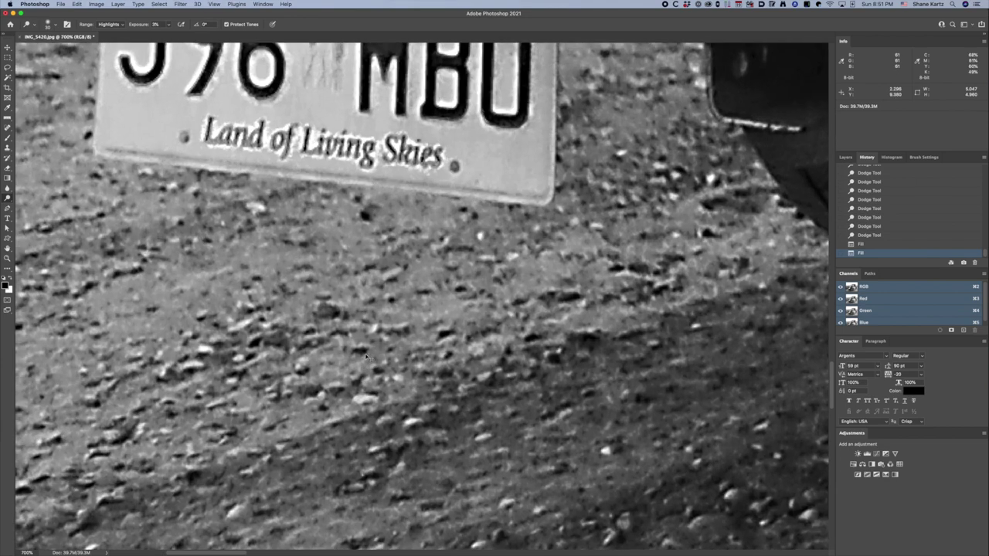
{"action": "key", "text": "super+z"}
{"action": "key", "text": "super+z"}
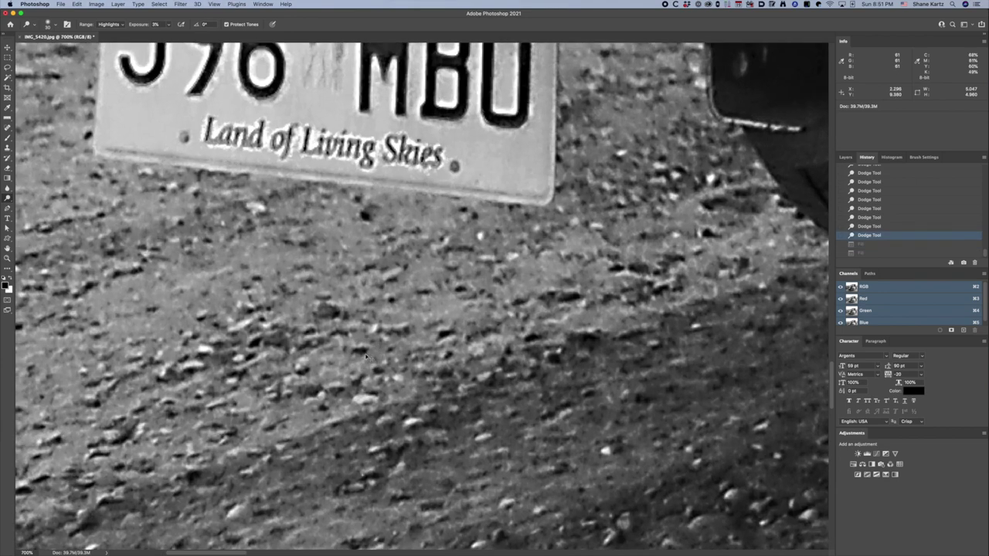
Step: Dodge the gravel road in front of the truck's rear wheel using the Highlights range at 14% exposure and a 1200-pixel brush
{"action": "key", "text": "super+0"}
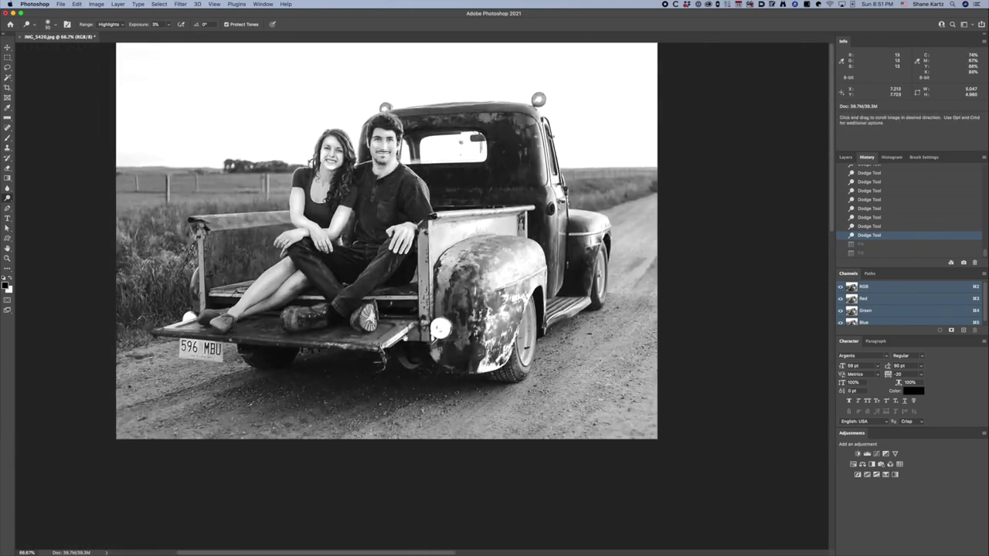
{"action": "left_click_drag", "start_coordinate": [395, 313], "coordinate": [415, 350]}
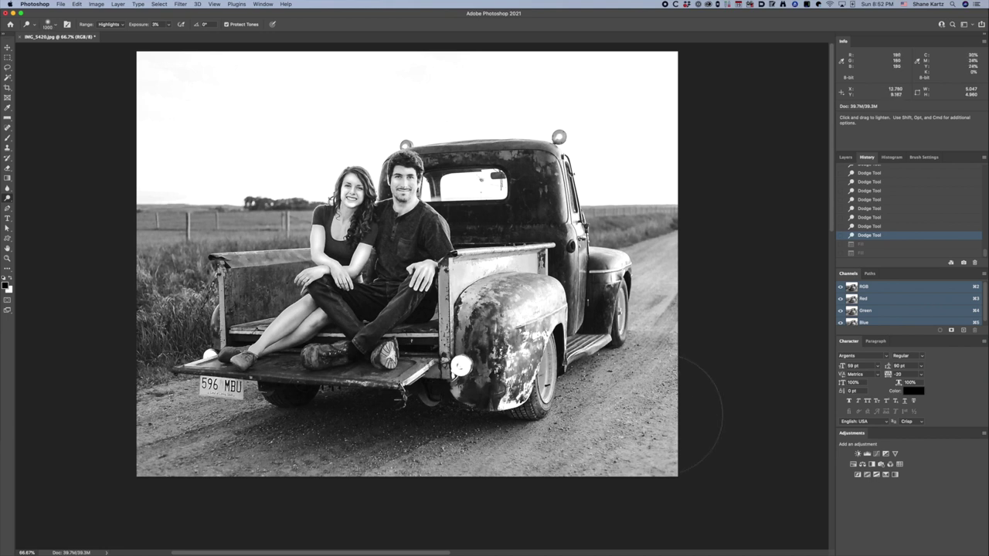
{"action": "left_click", "coordinate": [167, 26]}
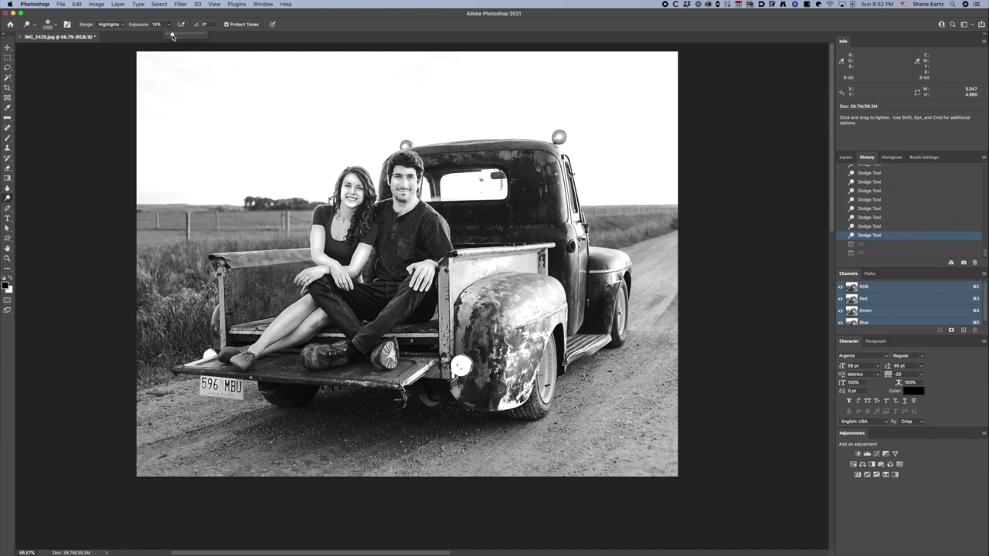
{"action": "left_click", "coordinate": [172, 38]}
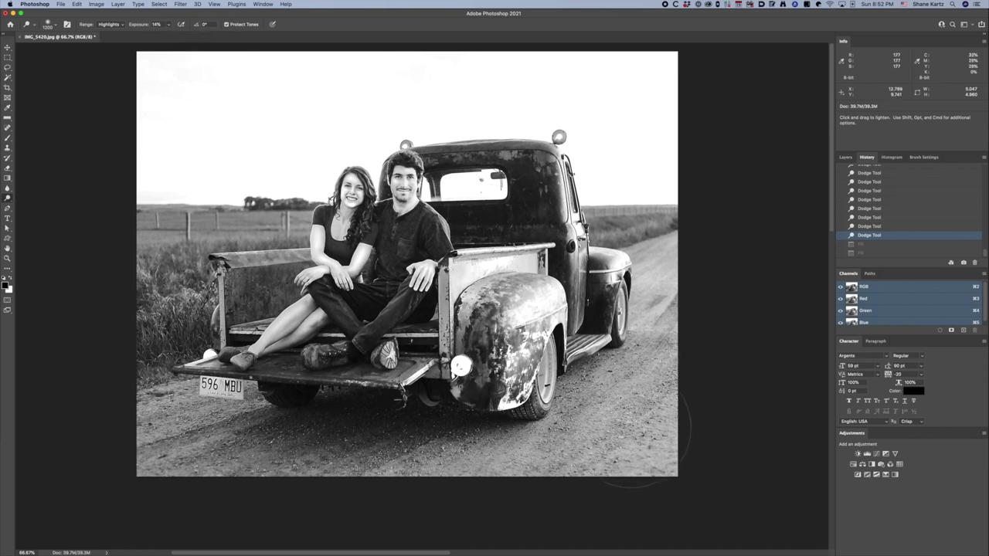
{"action": "left_click_drag", "start_coordinate": [627, 423], "coordinate": [595, 444]}
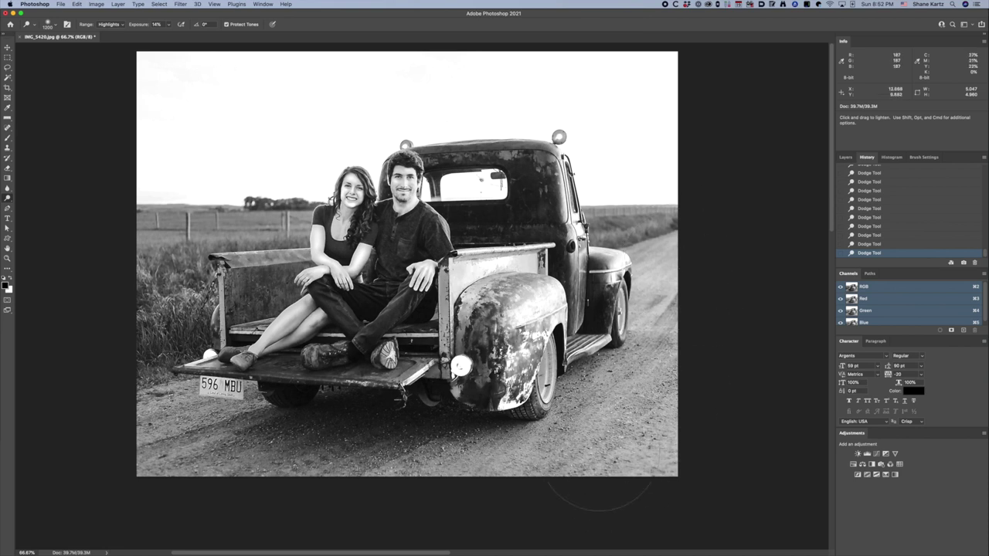
Step: Clear the selection, set the Dodge range to Midtones, and lighten the gravel road along the photo's lower edge and beside the truck
{"action": "left_click", "coordinate": [110, 24]}
{"action": "left_click", "coordinate": [109, 17]}
{"action": "key", "text": "super+d"}
{"action": "left_click", "coordinate": [622, 429]}
{"action": "left_click", "coordinate": [605, 457]}
{"action": "mouse_move", "coordinate": [443, 485]}
{"action": "left_mouse_down"}
{"action": "mouse_move", "coordinate": [319, 477]}
{"action": "mouse_move", "coordinate": [320, 465]}
{"action": "left_mouse_up"}
{"action": "left_click", "coordinate": [230, 468]}
{"action": "left_click", "coordinate": [171, 446]}
{"action": "mouse_move", "coordinate": [166, 425]}
{"action": "left_mouse_down"}
{"action": "mouse_move", "coordinate": [179, 460]}
{"action": "mouse_move", "coordinate": [287, 464]}
{"action": "left_mouse_up"}
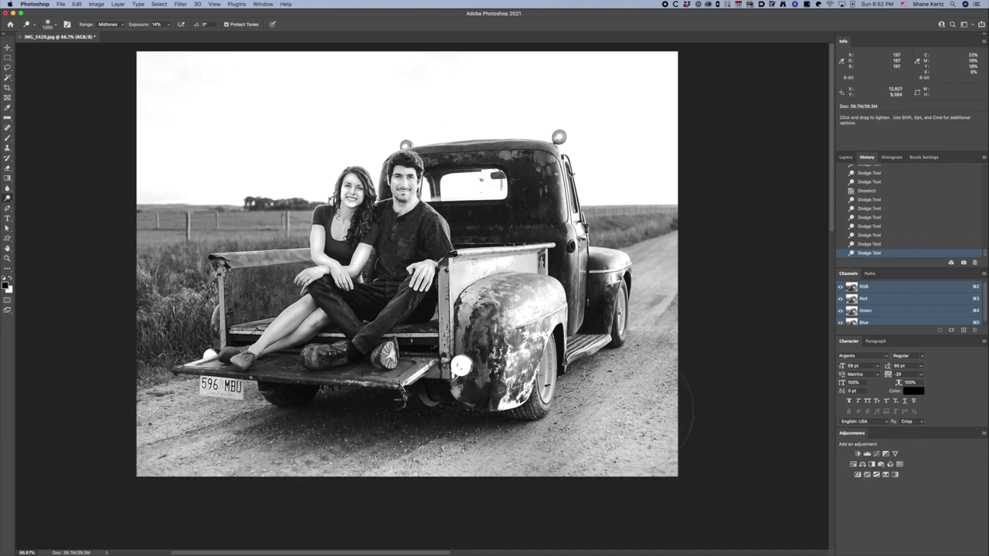
{"action": "left_click_drag", "start_coordinate": [684, 275], "coordinate": [673, 344]}
{"action": "left_click", "coordinate": [646, 351]}
{"action": "left_click", "coordinate": [634, 468]}
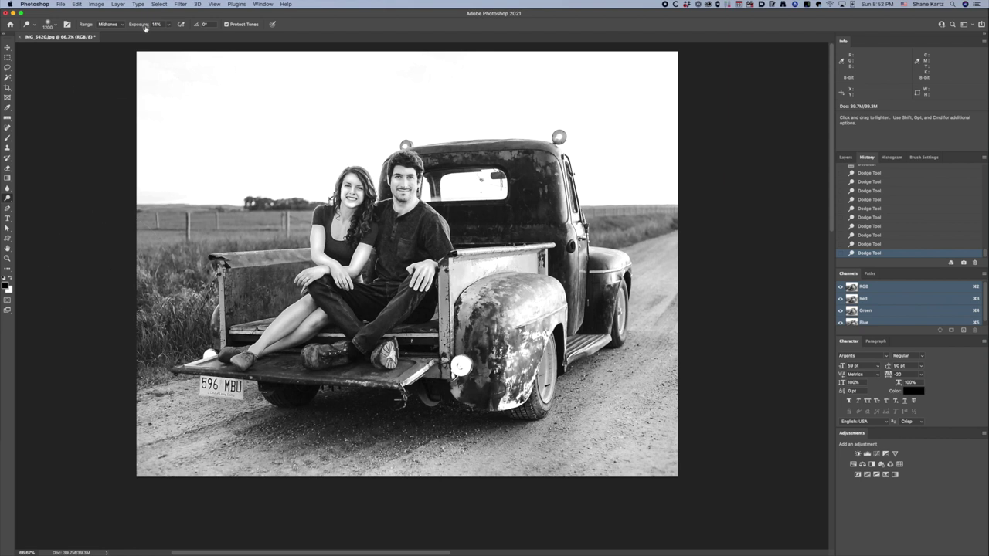
Step: Set the range to Shadows and burn the gravel across the foreground and up the road beside the truck
{"action": "left_click", "coordinate": [112, 24]}
{"action": "left_click", "coordinate": [108, 15]}
{"action": "key", "text": "alt"}
{"action": "mouse_move", "coordinate": [638, 415]}
{"action": "left_mouse_down"}
{"action": "mouse_move", "coordinate": [601, 439]}
{"action": "mouse_move", "coordinate": [659, 381]}
{"action": "mouse_move", "coordinate": [592, 449]}
{"action": "mouse_move", "coordinate": [607, 467]}
{"action": "left_mouse_up"}
{"action": "key", "text": "alt"}
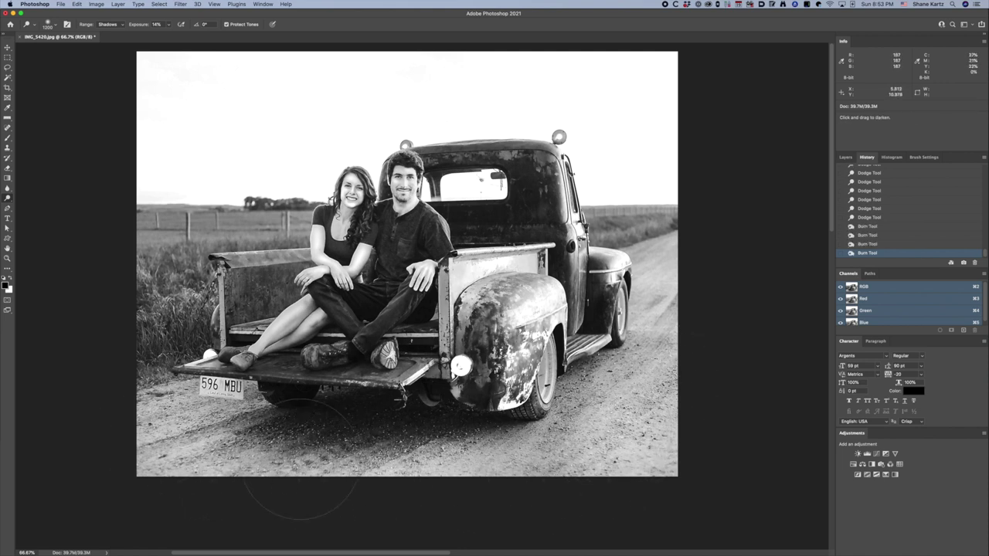
{"action": "mouse_move", "coordinate": [301, 487]}
{"action": "left_mouse_down"}
{"action": "mouse_move", "coordinate": [310, 465]}
{"action": "mouse_move", "coordinate": [169, 453]}
{"action": "mouse_move", "coordinate": [347, 502]}
{"action": "left_mouse_up"}
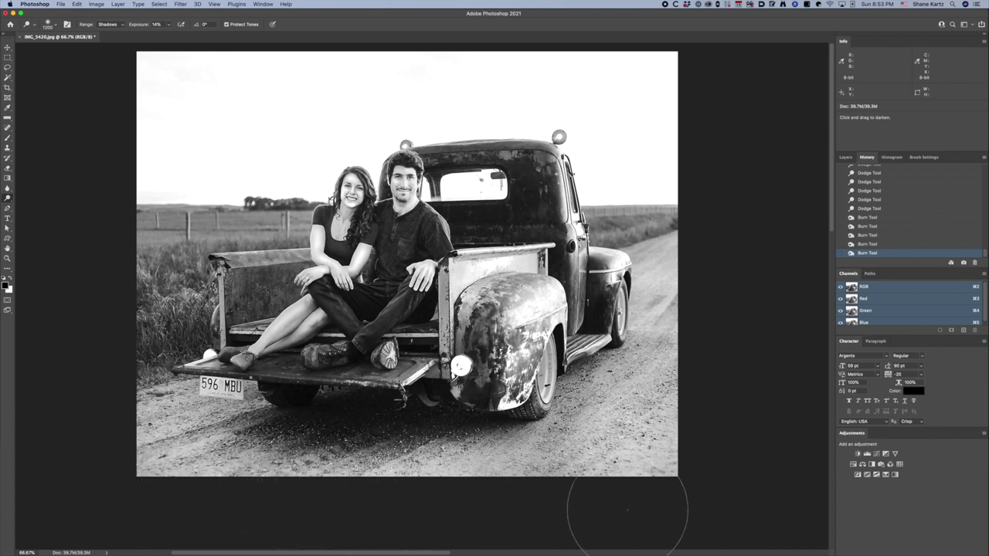
{"action": "mouse_move", "coordinate": [650, 452]}
{"action": "left_mouse_down"}
{"action": "mouse_move", "coordinate": [684, 374]}
{"action": "mouse_move", "coordinate": [670, 398]}
{"action": "mouse_move", "coordinate": [667, 358]}
{"action": "left_mouse_up"}
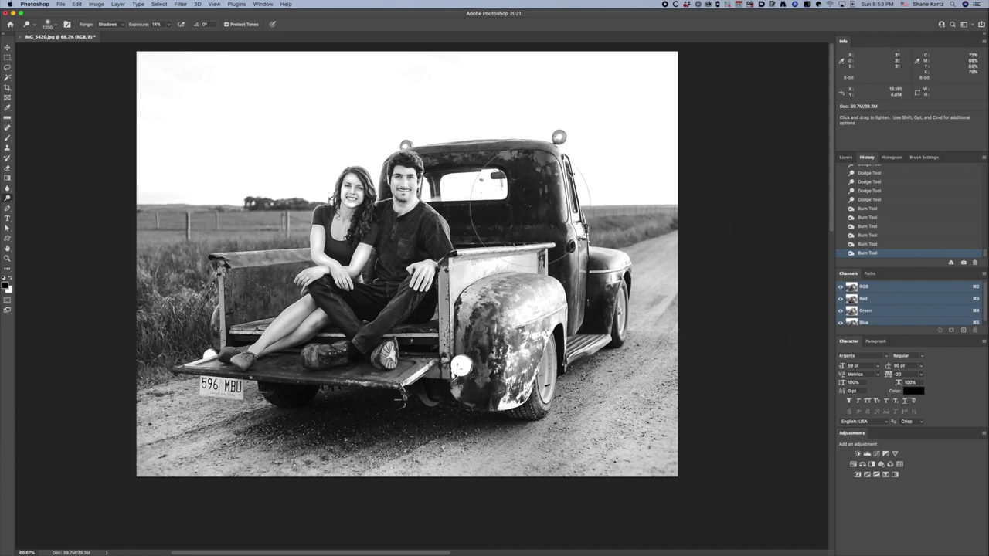
Step: Dodge the back of the cab around the rear window in the Midtones range with a 400-pixel brush, comparing the last stroke in the history
{"action": "key", "text": "bracketleft"}
{"action": "key", "text": "bracketleft"}
{"action": "key", "text": "bracketleft"}
{"action": "key", "text": "bracketleft"}
{"action": "key", "text": "bracketleft"}
{"action": "key", "text": "bracketleft"}
{"action": "key", "text": "bracketleft"}
{"action": "key", "text": "bracketleft"}
{"action": "left_click", "coordinate": [119, 26]}
{"action": "left_click", "coordinate": [116, 34]}
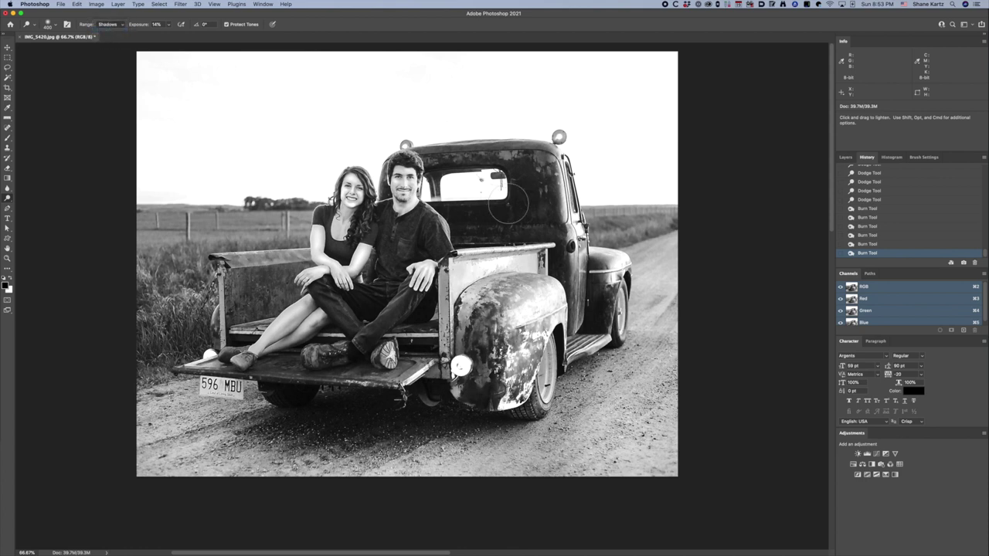
{"action": "mouse_move", "coordinate": [537, 185]}
{"action": "left_mouse_down"}
{"action": "mouse_move", "coordinate": [526, 210]}
{"action": "mouse_move", "coordinate": [527, 168]}
{"action": "mouse_move", "coordinate": [526, 210]}
{"action": "mouse_move", "coordinate": [466, 216]}
{"action": "mouse_move", "coordinate": [522, 216]}
{"action": "mouse_move", "coordinate": [533, 180]}
{"action": "mouse_move", "coordinate": [527, 207]}
{"action": "mouse_move", "coordinate": [526, 170]}
{"action": "mouse_move", "coordinate": [522, 205]}
{"action": "mouse_move", "coordinate": [499, 221]}
{"action": "mouse_move", "coordinate": [463, 220]}
{"action": "mouse_move", "coordinate": [491, 219]}
{"action": "left_mouse_up"}
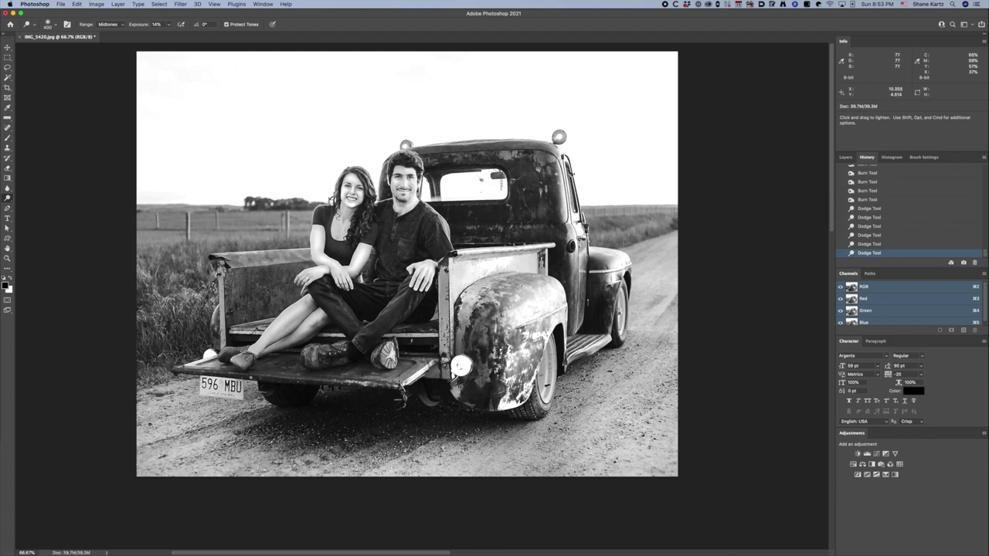
{"action": "left_click", "coordinate": [878, 245]}
{"action": "left_click", "coordinate": [879, 253]}
{"action": "left_click", "coordinate": [880, 246]}
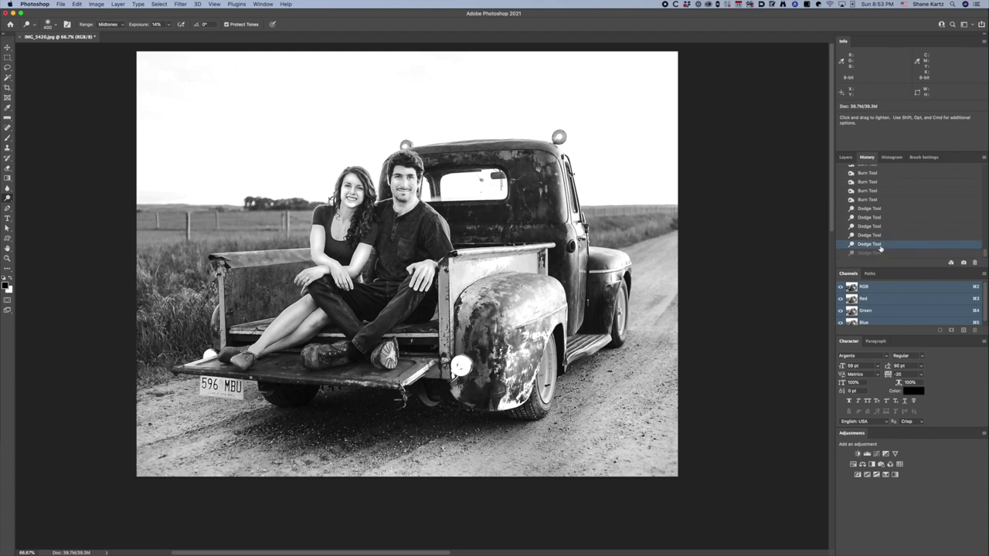
{"action": "left_click", "coordinate": [881, 254]}
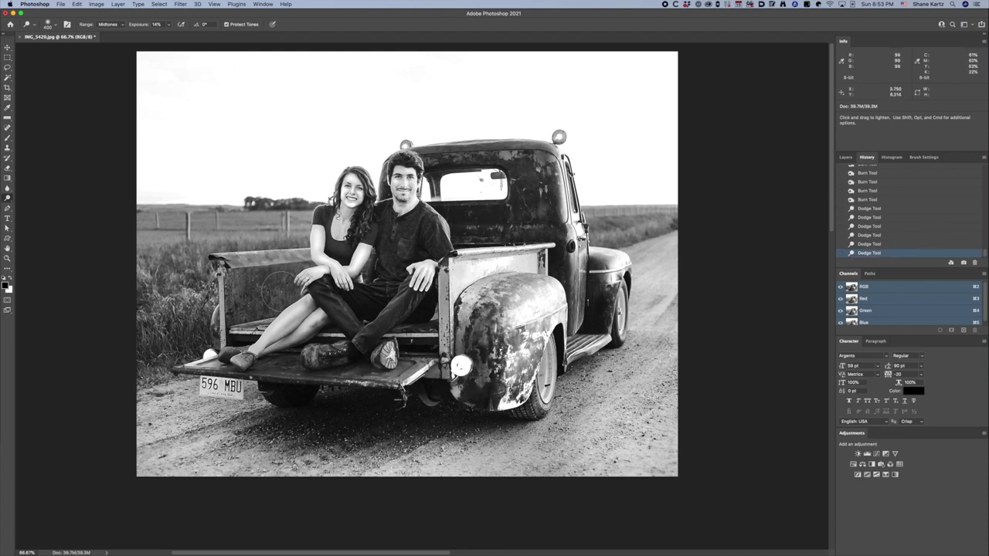
Step: Dodge the midtones of the truck bed's inner side, the front fender, the tire under the tailgate and the grass behind the truck
{"action": "left_click_drag", "start_coordinate": [272, 301], "coordinate": [261, 288]}
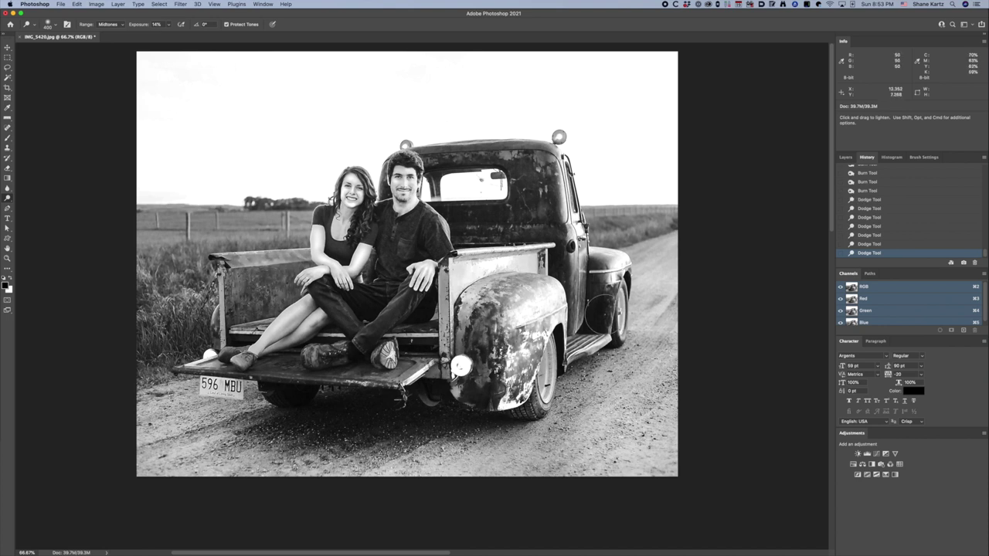
{"action": "mouse_move", "coordinate": [599, 313]}
{"action": "left_mouse_down"}
{"action": "mouse_move", "coordinate": [600, 300]}
{"action": "mouse_move", "coordinate": [597, 313]}
{"action": "left_mouse_up"}
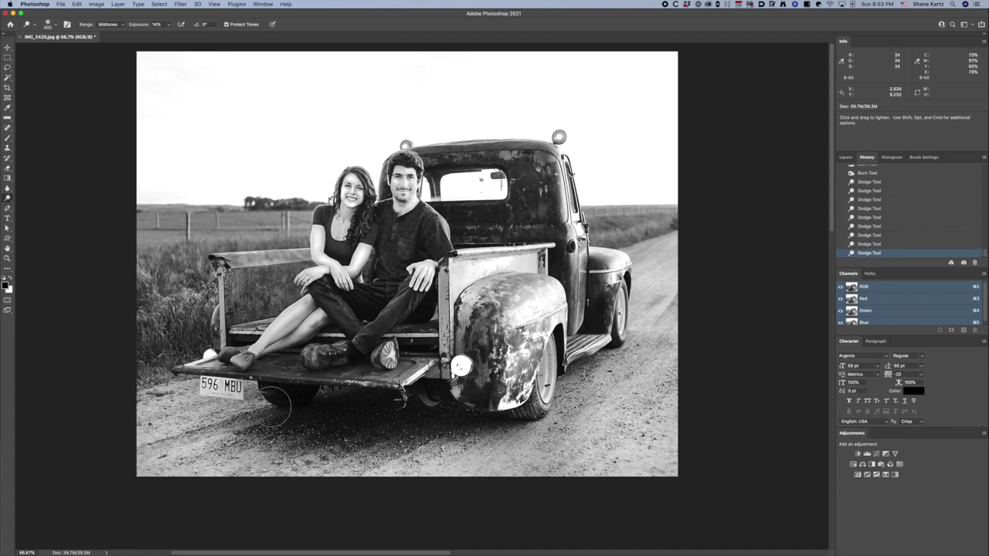
{"action": "mouse_move", "coordinate": [315, 377]}
{"action": "left_mouse_down"}
{"action": "mouse_move", "coordinate": [284, 369]}
{"action": "mouse_move", "coordinate": [343, 372]}
{"action": "mouse_move", "coordinate": [272, 377]}
{"action": "left_mouse_up"}
{"action": "mouse_move", "coordinate": [199, 309]}
{"action": "left_mouse_down"}
{"action": "mouse_move", "coordinate": [156, 315]}
{"action": "mouse_move", "coordinate": [163, 345]}
{"action": "mouse_move", "coordinate": [193, 318]}
{"action": "mouse_move", "coordinate": [175, 325]}
{"action": "mouse_move", "coordinate": [179, 333]}
{"action": "mouse_move", "coordinate": [185, 234]}
{"action": "mouse_move", "coordinate": [294, 223]}
{"action": "left_mouse_up"}
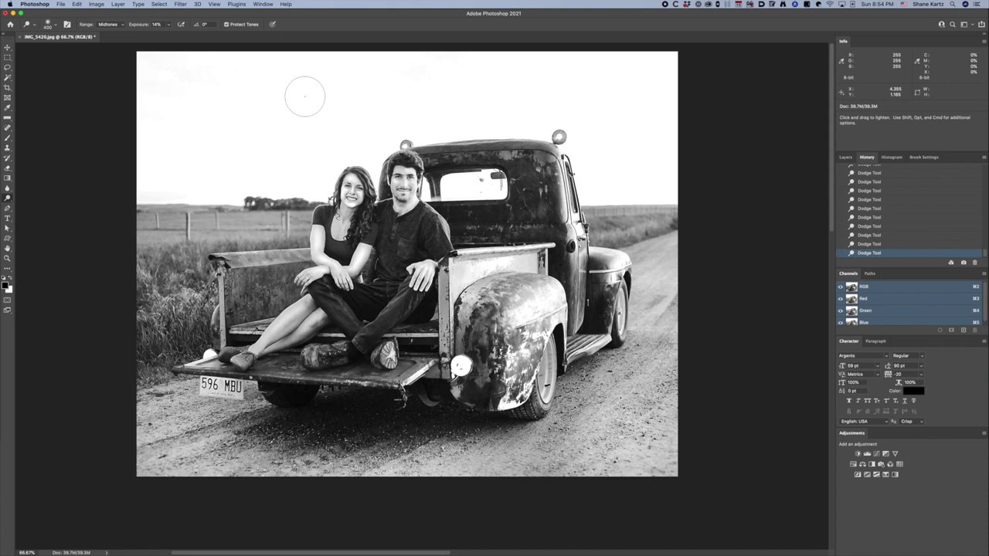
Step: Select the white sky with the Magic Wand at tolerance 32 and subtract the cab's door and side window area with the Lasso
{"action": "key", "text": "w"}
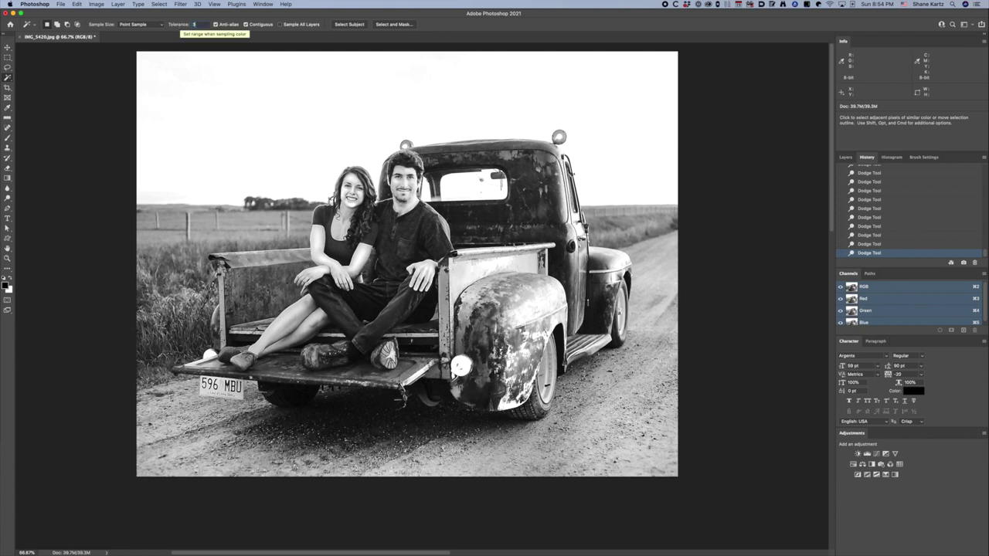
{"action": "left_click", "coordinate": [245, 105]}
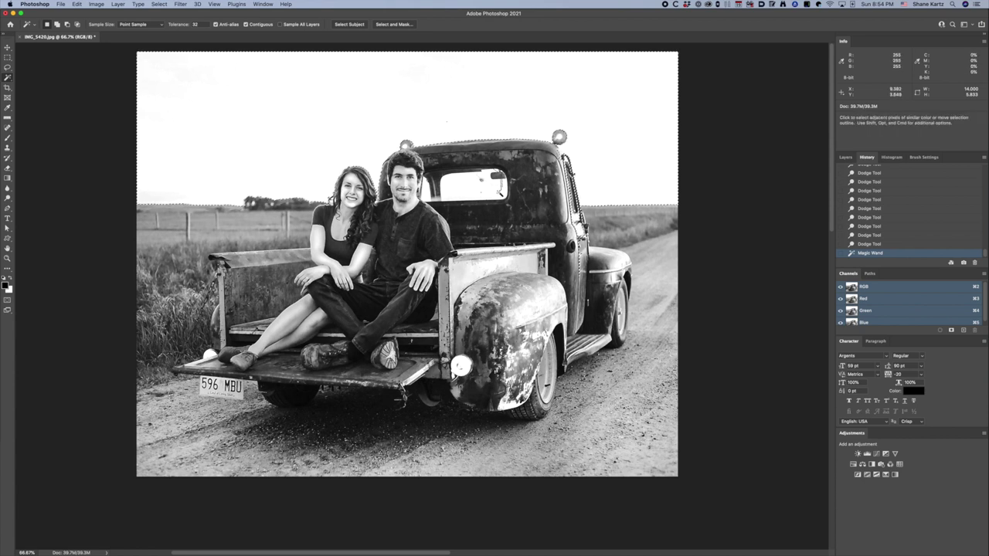
{"action": "key", "text": "l"}
{"action": "key", "text": "alt"}
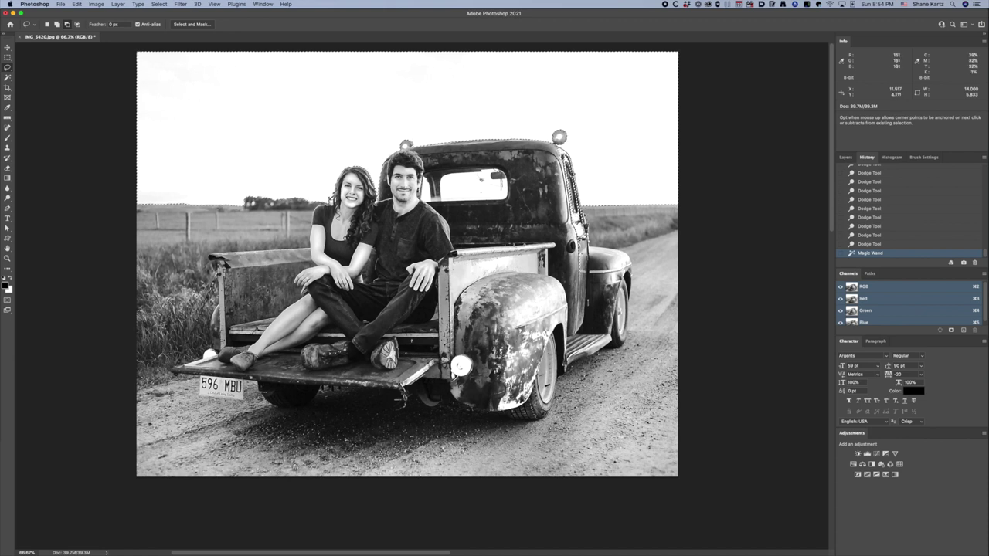
{"action": "mouse_move", "coordinate": [603, 249]}
{"action": "left_mouse_down"}
{"action": "mouse_move", "coordinate": [550, 303]}
{"action": "mouse_move", "coordinate": [514, 158]}
{"action": "left_mouse_up"}
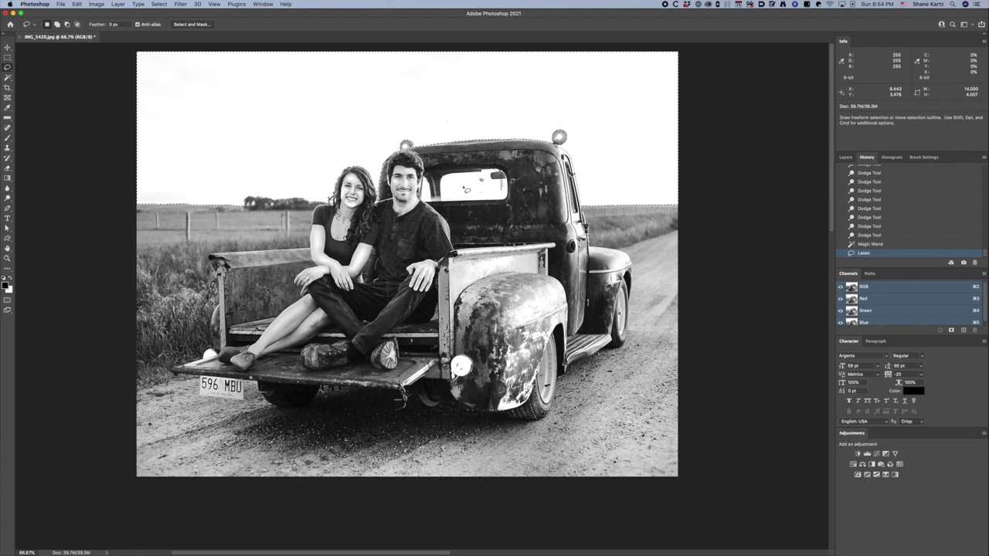
Step: Add the bright panes of the cab's rear window to the sky selection with the Magic Wand
{"action": "key", "text": "w"}
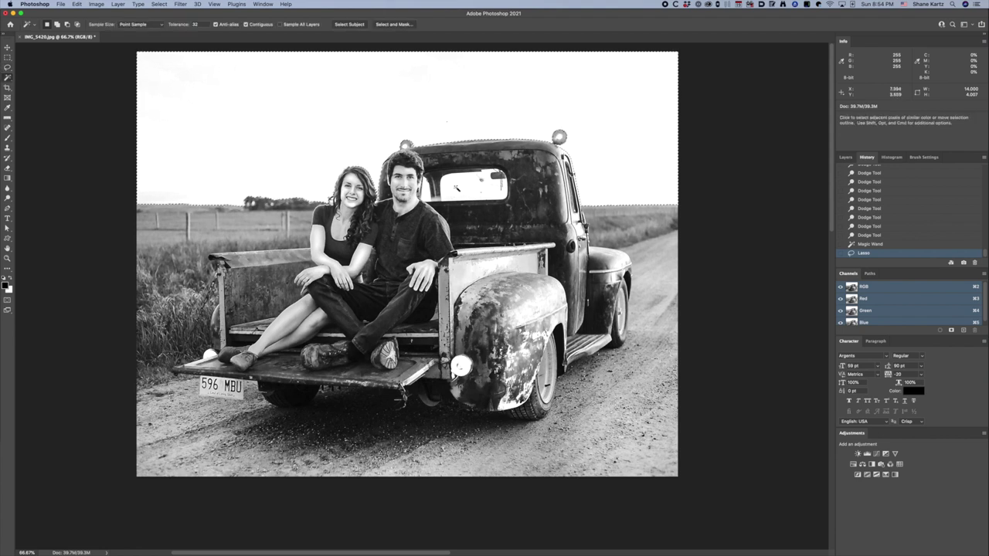
{"action": "left_click", "coordinate": [480, 179], "text": "shift"}
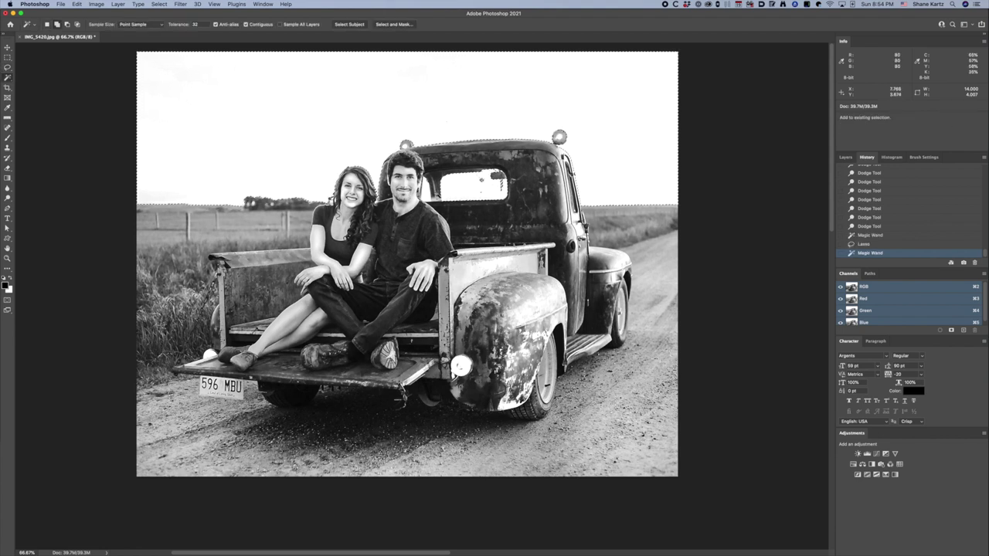
{"action": "left_click", "coordinate": [433, 190], "text": "shift"}
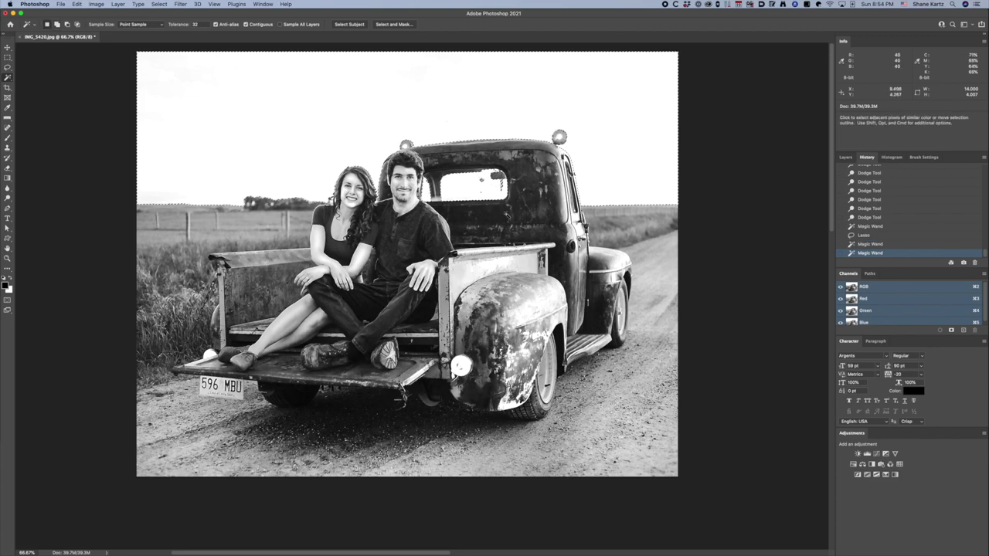
Step: Subtract the curved crack line and the small chip in the rear window glass from the selection with the Lasso
{"action": "key", "text": "super+1"}
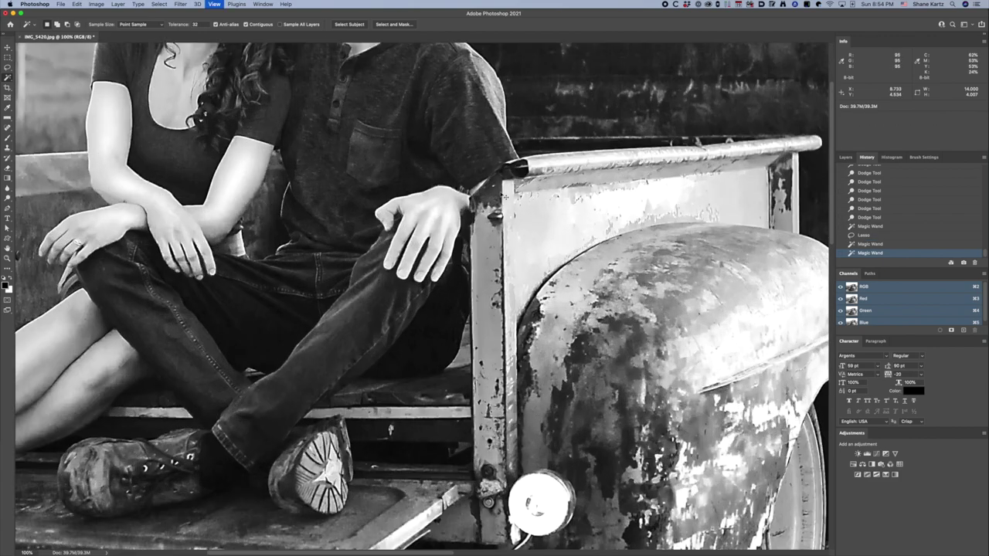
{"action": "key", "text": "super+plus"}
{"action": "left_click_drag", "start_coordinate": [592, 116], "coordinate": [526, 332]}
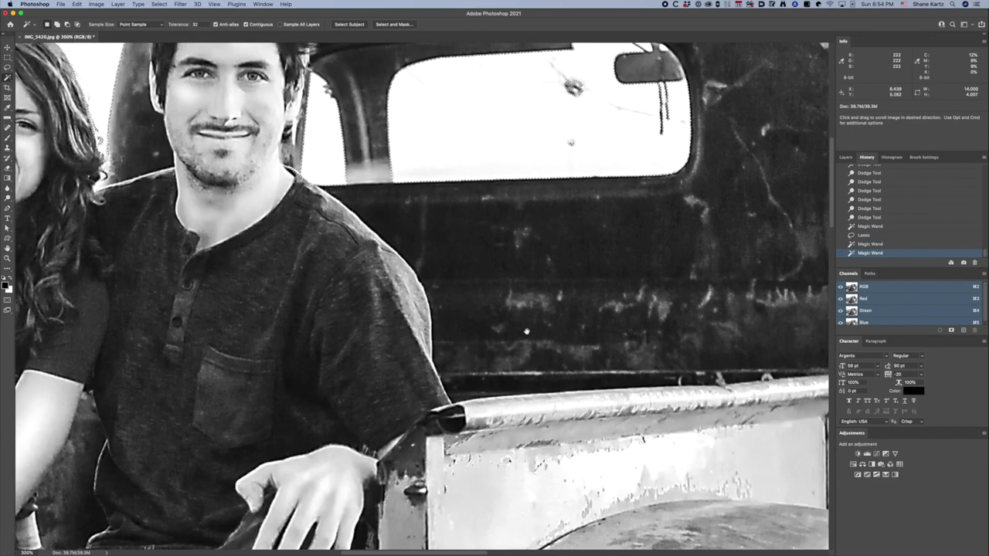
{"action": "scroll", "coordinate": [526, 333], "scroll_direction": "up", "scroll_amount": 5}
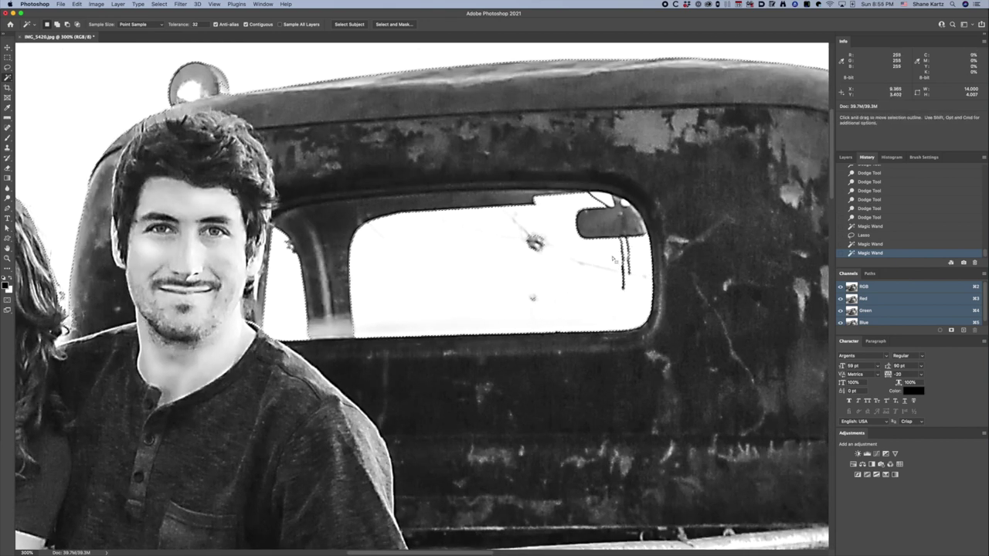
{"action": "key", "text": "l"}
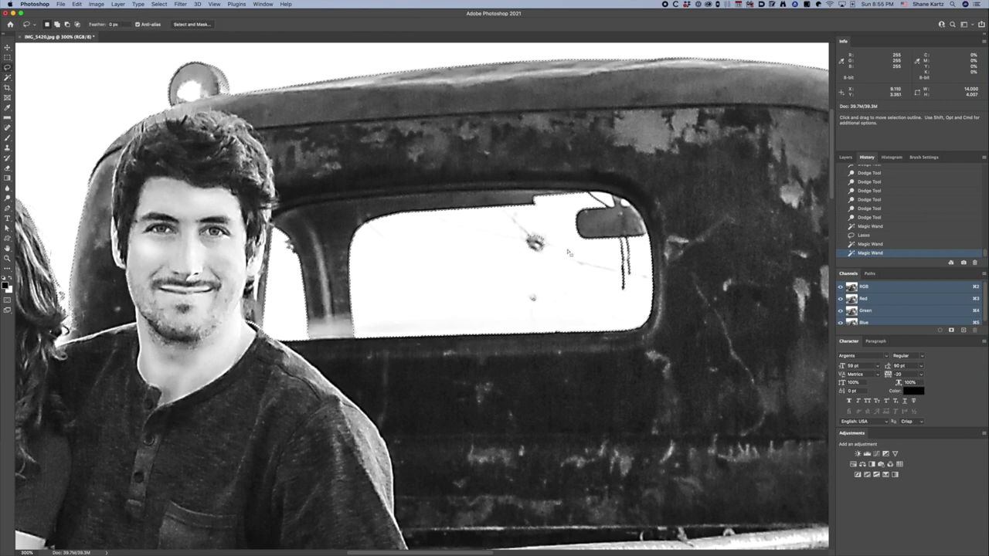
{"action": "key", "text": "alt"}
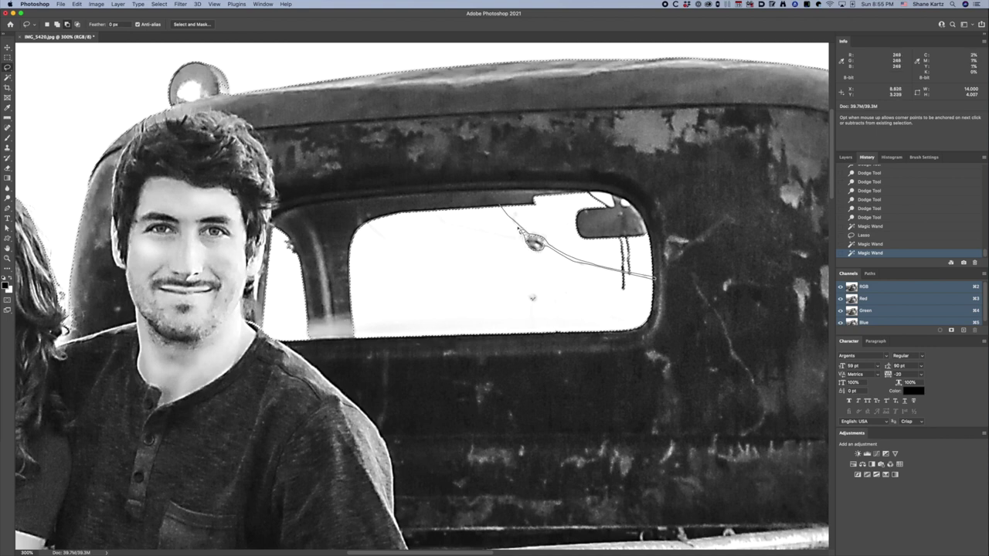
{"action": "left_click_drag", "start_coordinate": [498, 199], "coordinate": [499, 202]}
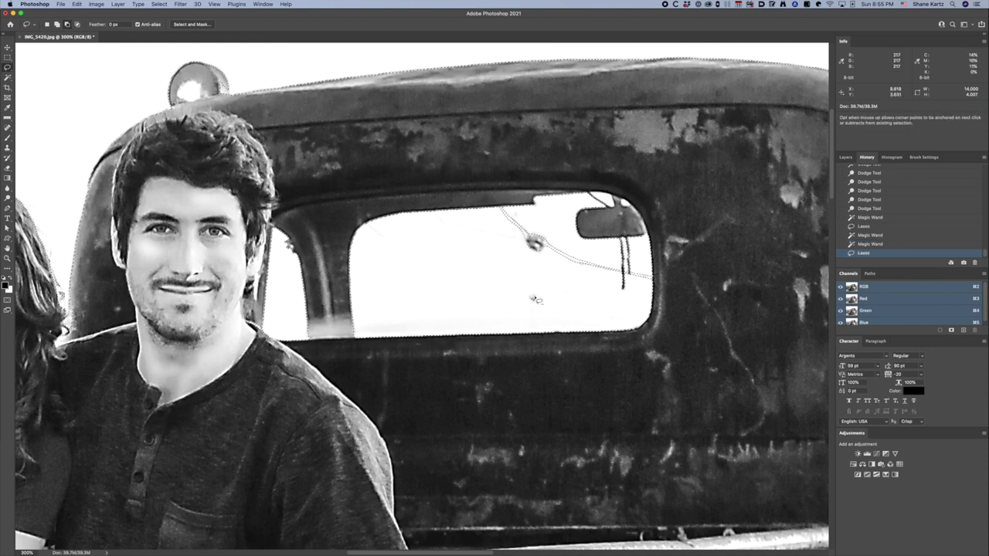
{"action": "left_click_drag", "start_coordinate": [532, 297], "coordinate": [534, 298]}
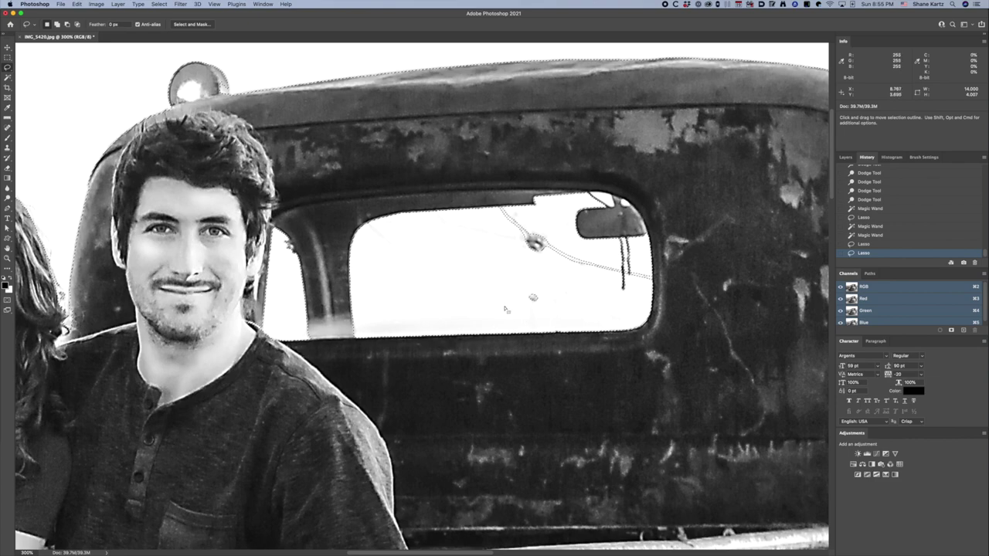
Step: Brighten the selected sky and window glass with Levels by lowering the white input level, and clear the selection
{"action": "key", "text": "super+0"}
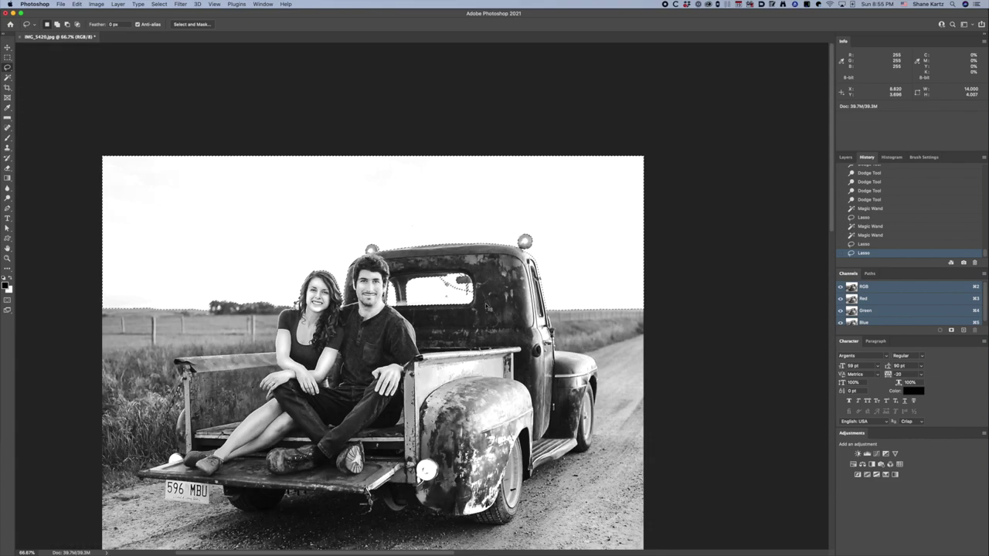
{"action": "key", "text": "super+l"}
{"action": "mouse_move", "coordinate": [135, 427]}
{"action": "left_mouse_down"}
{"action": "mouse_move", "coordinate": [145, 432]}
{"action": "mouse_move", "coordinate": [128, 429]}
{"action": "left_mouse_up"}
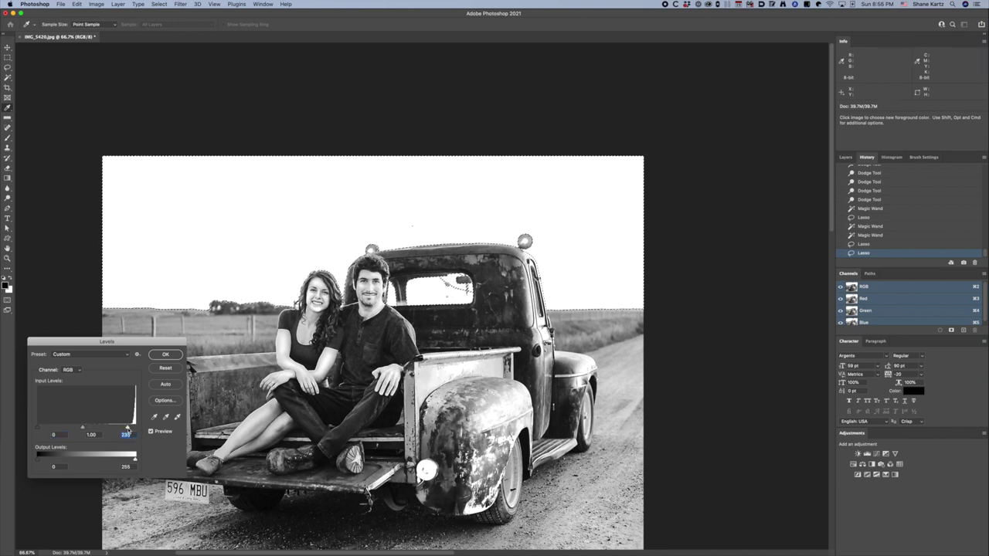
{"action": "key", "text": "Return"}
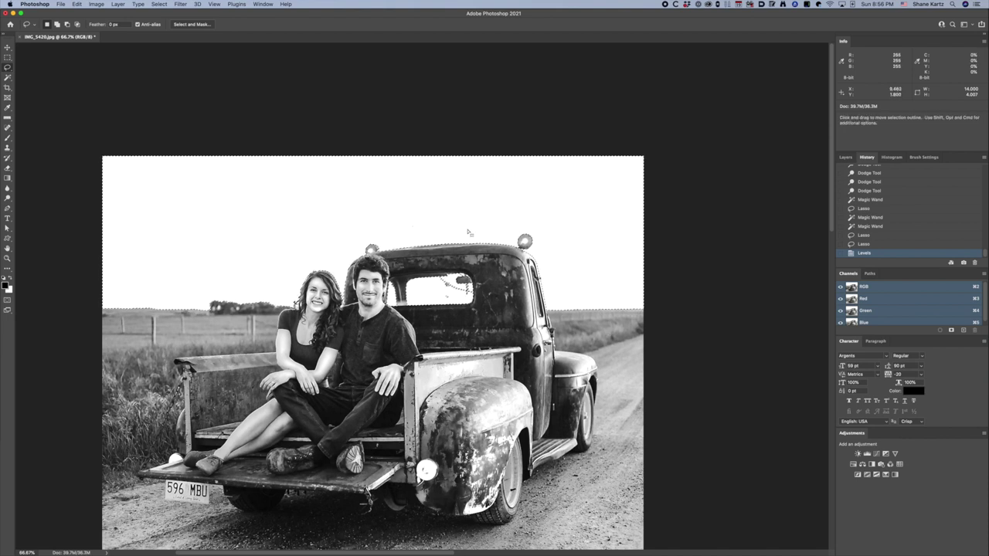
{"action": "key", "text": "super+d"}
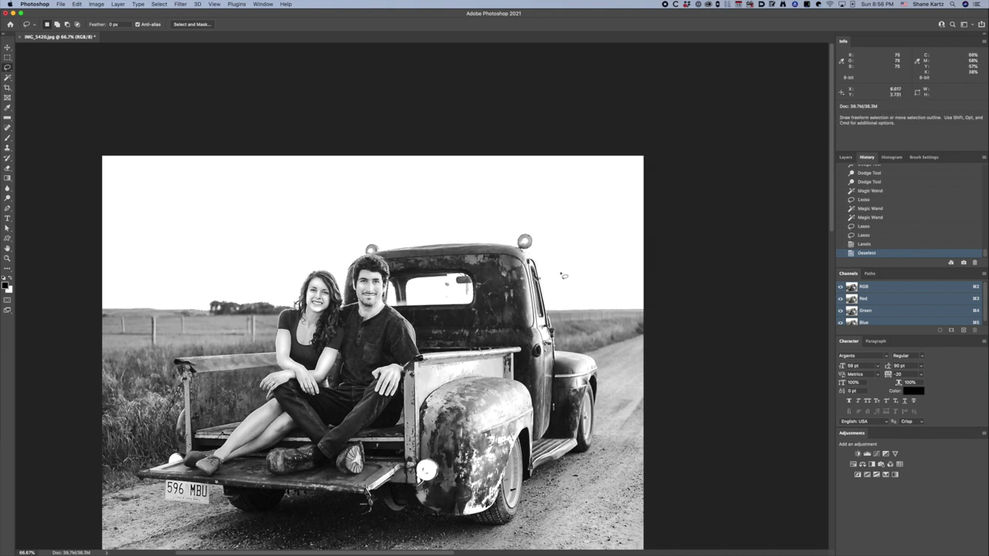
Step: Lighten the distant fields on both sides of the truck with the Dodge tool set to Midtones at 14% exposure
{"action": "left_click_drag", "start_coordinate": [414, 302], "coordinate": [509, 222]}
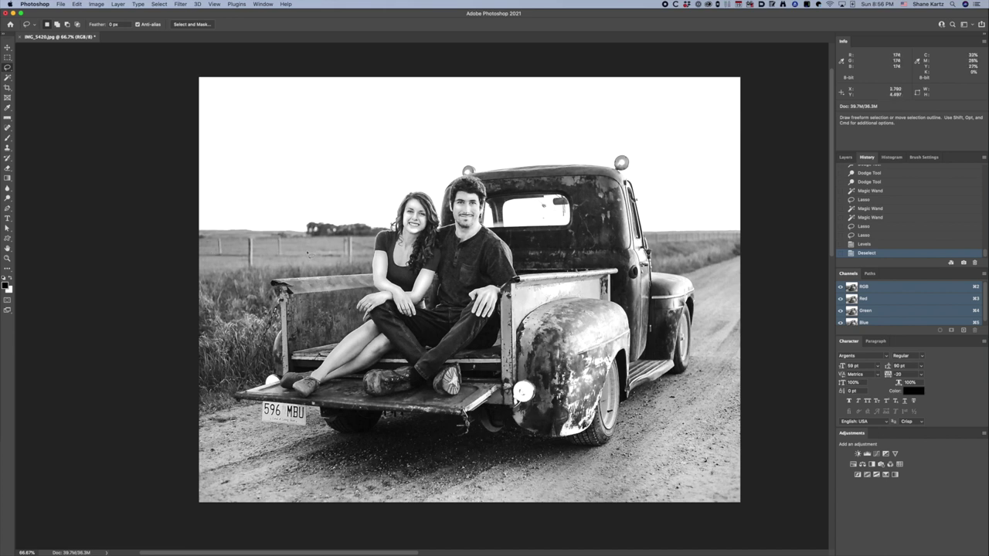
{"action": "key", "text": "o"}
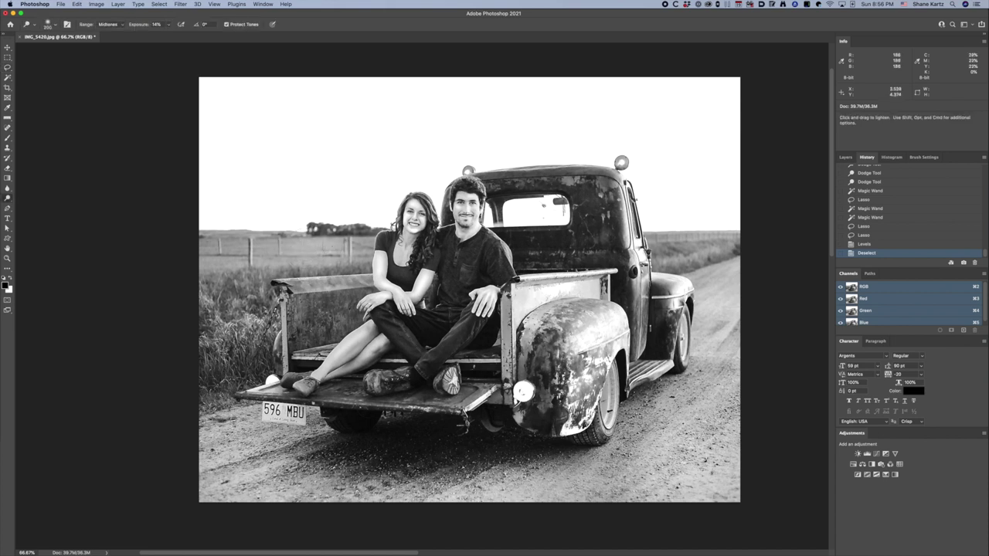
{"action": "mouse_move", "coordinate": [296, 247]}
{"action": "left_mouse_down"}
{"action": "mouse_move", "coordinate": [265, 251]}
{"action": "mouse_move", "coordinate": [288, 257]}
{"action": "left_mouse_up"}
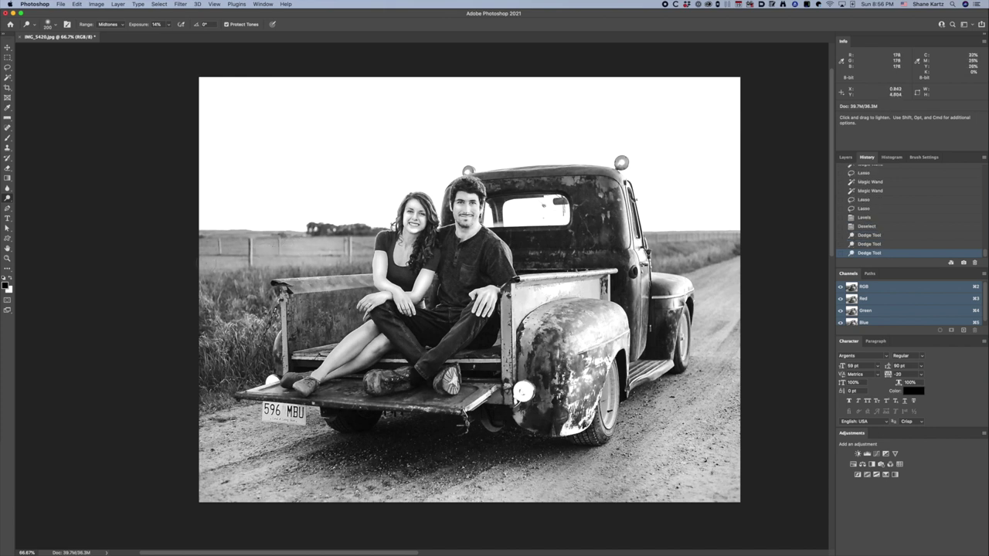
{"action": "left_click_drag", "start_coordinate": [224, 264], "coordinate": [202, 246]}
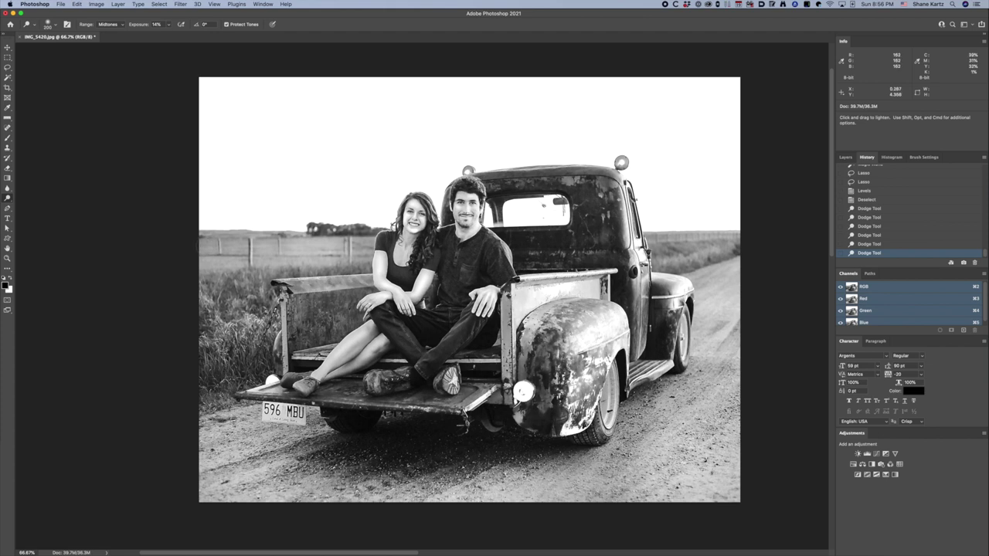
{"action": "left_click_drag", "start_coordinate": [272, 255], "coordinate": [279, 258]}
{"action": "left_click_drag", "start_coordinate": [365, 264], "coordinate": [348, 260]}
{"action": "key", "text": "bracketleft"}
{"action": "key", "text": "bracketleft"}
{"action": "mouse_move", "coordinate": [656, 264]}
{"action": "left_mouse_down"}
{"action": "mouse_move", "coordinate": [676, 260]}
{"action": "mouse_move", "coordinate": [655, 263]}
{"action": "left_mouse_up"}
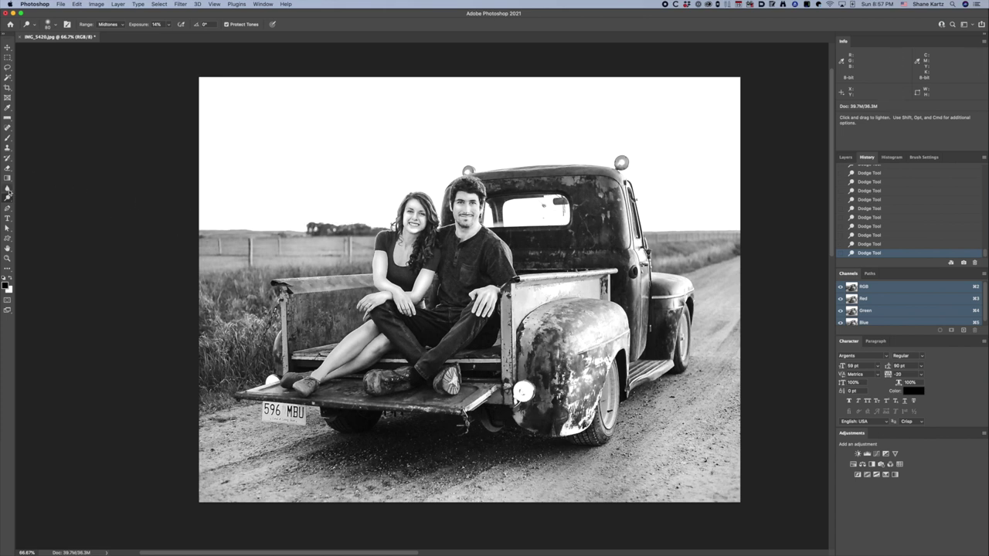
Step: Soften the horizon and the distant trees with the Blur tool, raising its strength to 100%
{"action": "left_click", "coordinate": [7, 187]}
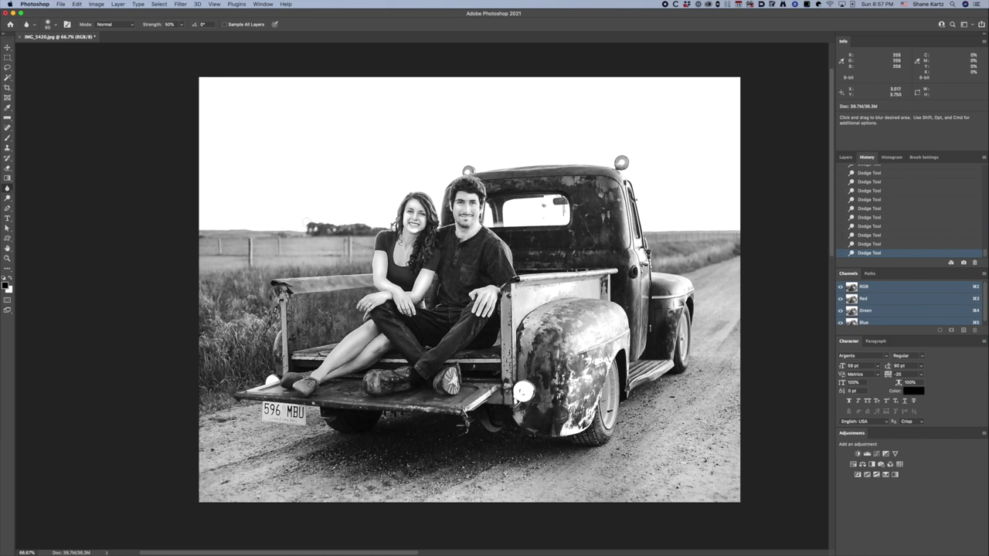
{"action": "left_click", "coordinate": [189, 228]}
{"action": "left_click", "coordinate": [363, 227]}
{"action": "left_click", "coordinate": [161, 24]}
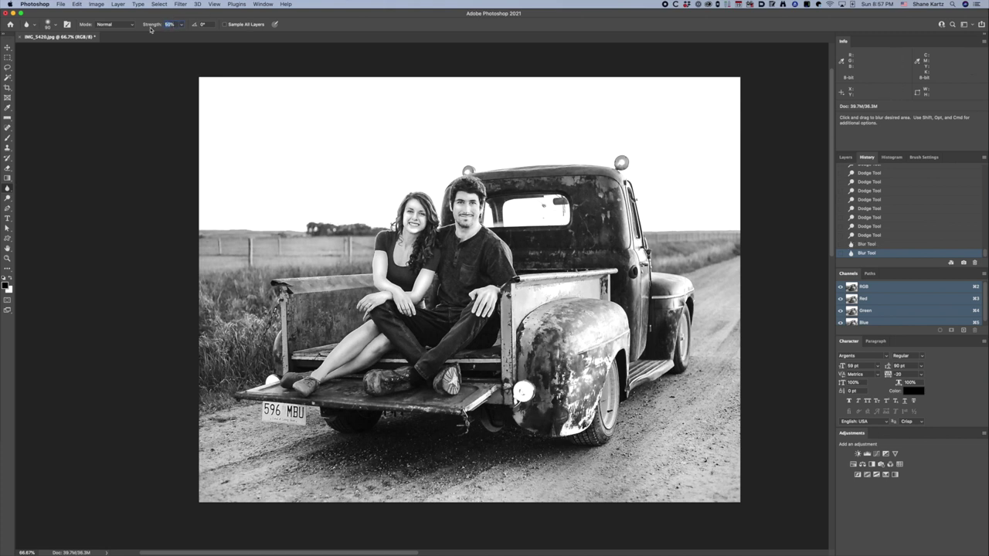
{"action": "type", "text": "100"}
{"action": "left_click", "coordinate": [314, 229]}
{"action": "mouse_move", "coordinate": [744, 231]}
{"action": "left_mouse_down"}
{"action": "mouse_move", "coordinate": [649, 230]}
{"action": "mouse_move", "coordinate": [759, 227]}
{"action": "left_mouse_up"}
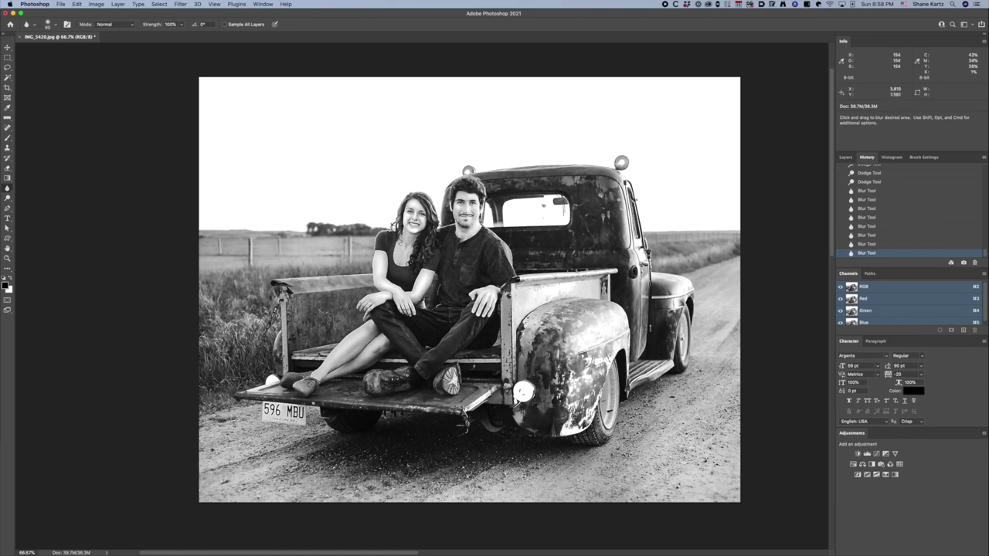
Step: Select the bright lenses of both tail lights with the Magic Wand at tolerance 32
{"action": "key", "text": "super+1"}
{"action": "key", "text": "super+plus"}
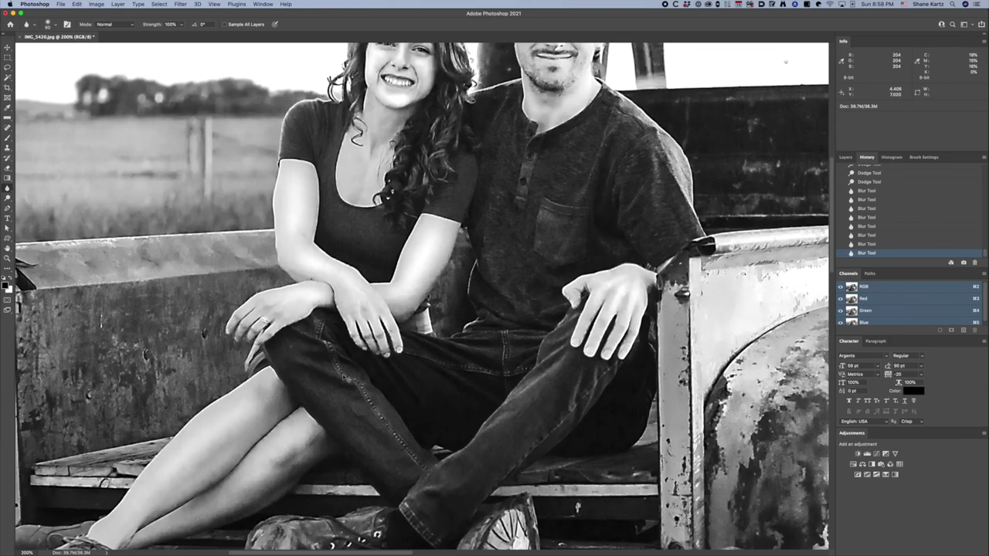
{"action": "left_click_drag", "start_coordinate": [596, 464], "coordinate": [433, 150]}
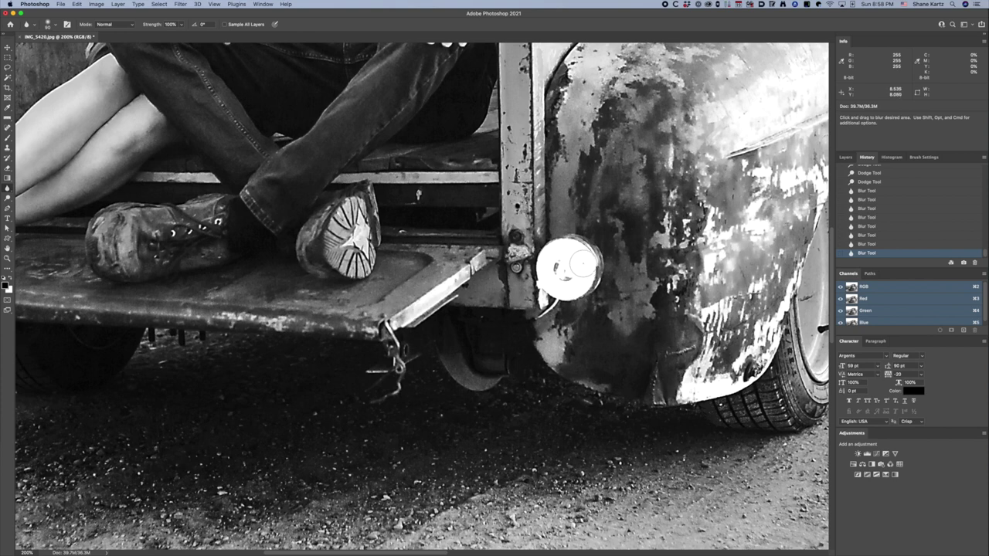
{"action": "key", "text": "w"}
{"action": "left_click", "coordinate": [582, 264]}
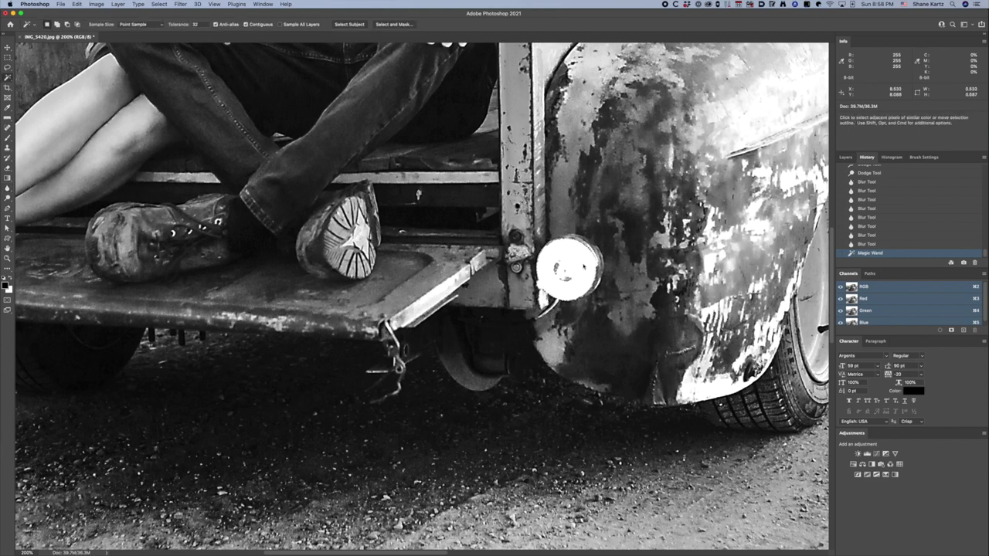
{"action": "left_click_drag", "start_coordinate": [372, 210], "coordinate": [775, 242]}
{"action": "left_click", "coordinate": [774, 241]}
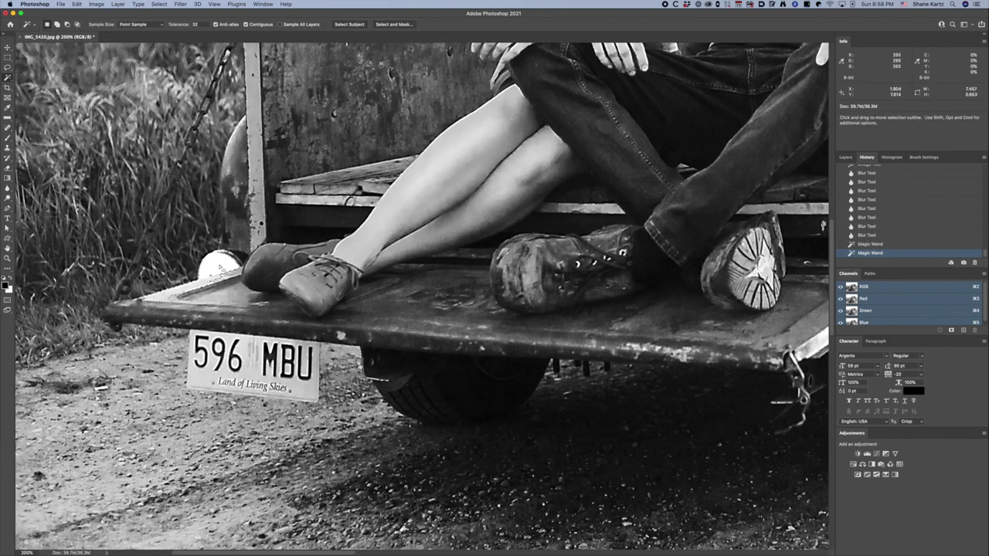
Step: Clean up the tail light selection with the Lasso, subtracting the spill along the tailgate edge and around the fender light
{"action": "key", "text": "l"}
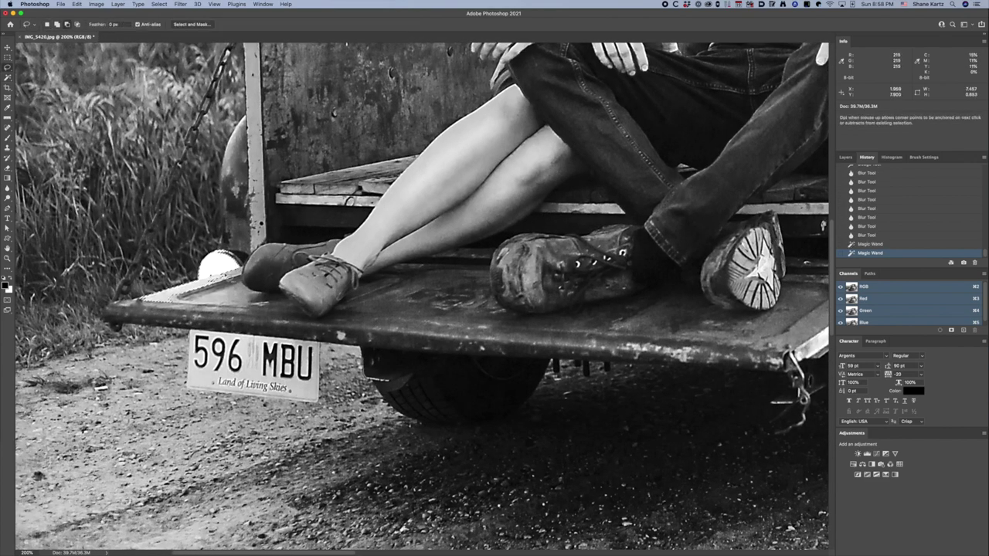
{"action": "left_click_drag", "start_coordinate": [200, 281], "coordinate": [124, 291]}
{"action": "left_click_drag", "start_coordinate": [780, 316], "coordinate": [316, 304]}
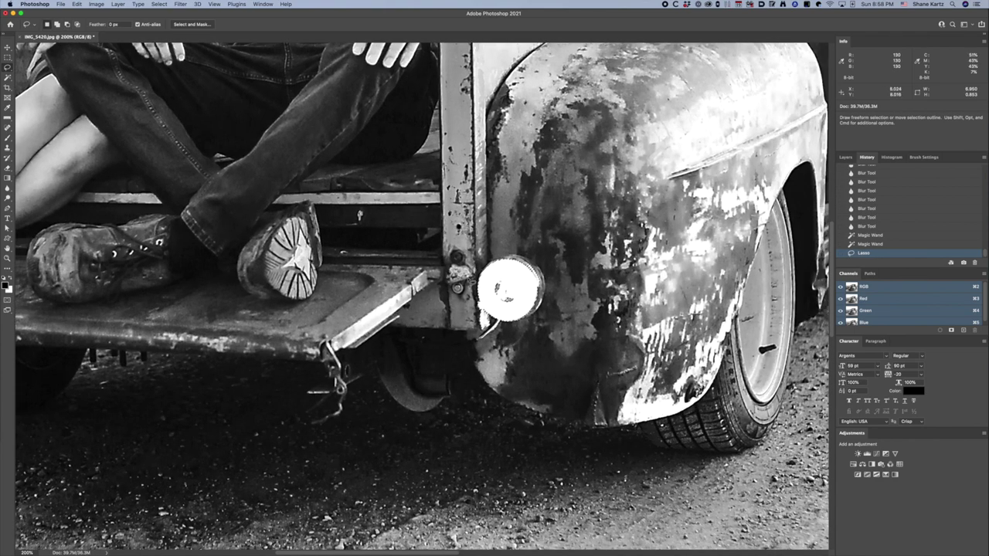
{"action": "mouse_move", "coordinate": [480, 337]}
{"action": "left_mouse_down"}
{"action": "mouse_move", "coordinate": [502, 331]}
{"action": "mouse_move", "coordinate": [473, 344]}
{"action": "mouse_move", "coordinate": [588, 316]}
{"action": "mouse_move", "coordinate": [562, 272]}
{"action": "mouse_move", "coordinate": [512, 240]}
{"action": "left_mouse_up"}
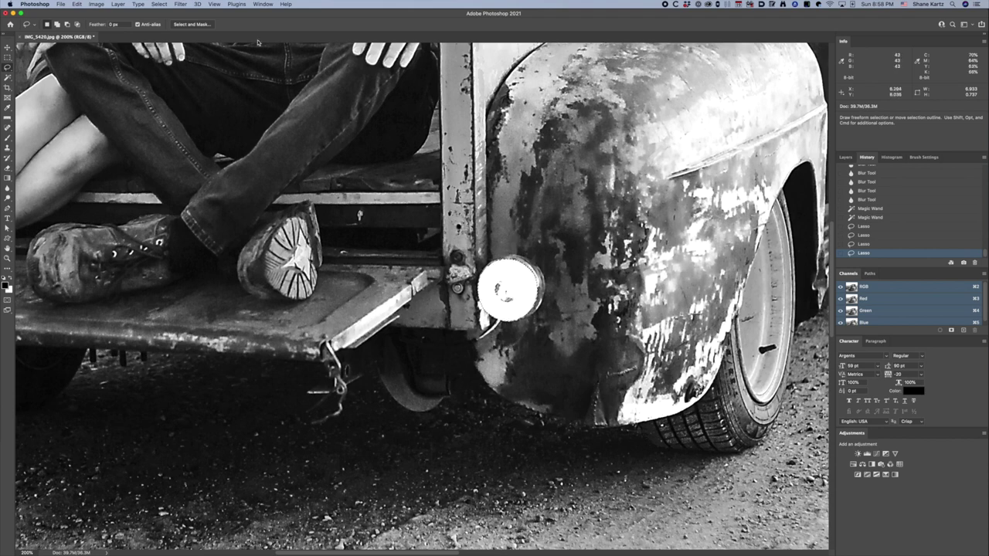
Step: Darken the selected tail lights with Levels by sharply lowering the white output level, and clear the selection
{"action": "key", "text": "super+l"}
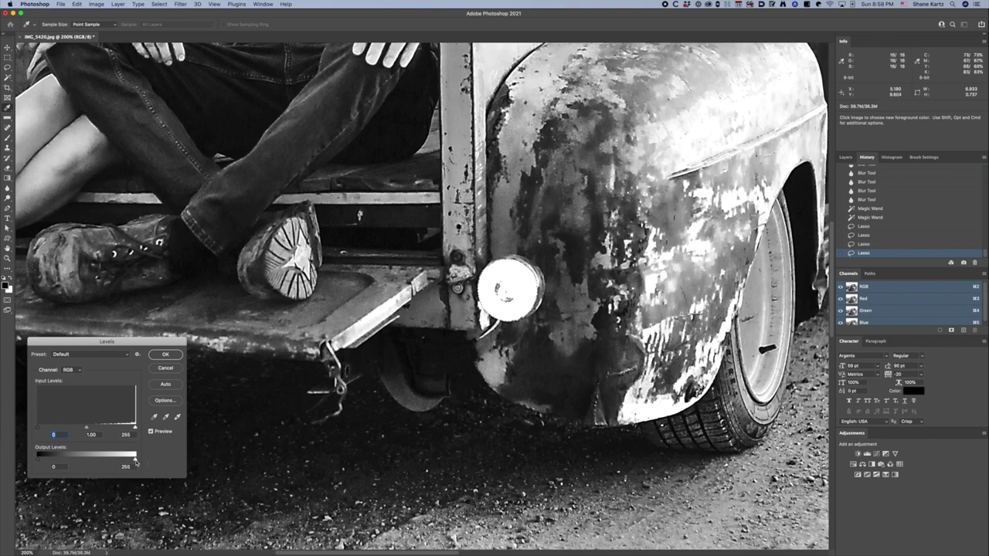
{"action": "left_click_drag", "start_coordinate": [136, 462], "coordinate": [50, 459]}
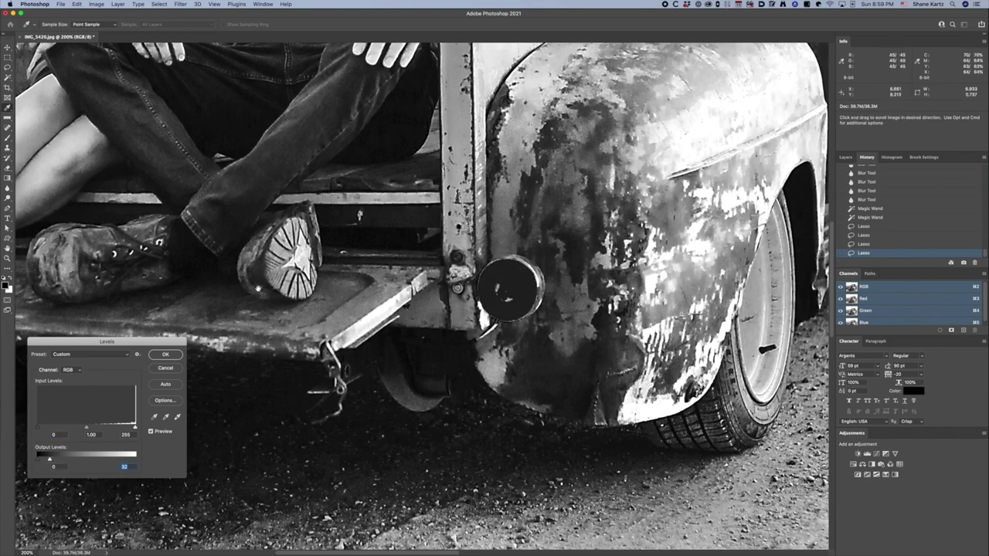
{"action": "left_click_drag", "start_coordinate": [219, 287], "coordinate": [422, 260]}
{"action": "left_click_drag", "start_coordinate": [50, 462], "coordinate": [57, 462]}
{"action": "left_click", "coordinate": [162, 357]}
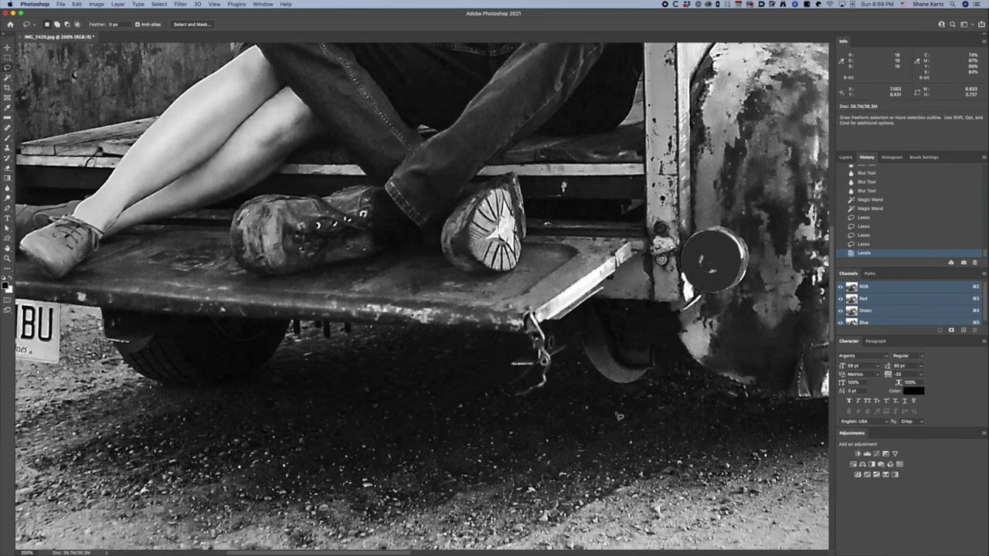
{"action": "mouse_move", "coordinate": [616, 255]}
{"action": "left_mouse_down"}
{"action": "mouse_move", "coordinate": [554, 247]}
{"action": "mouse_move", "coordinate": [334, 272]}
{"action": "mouse_move", "coordinate": [296, 336]}
{"action": "left_mouse_up"}
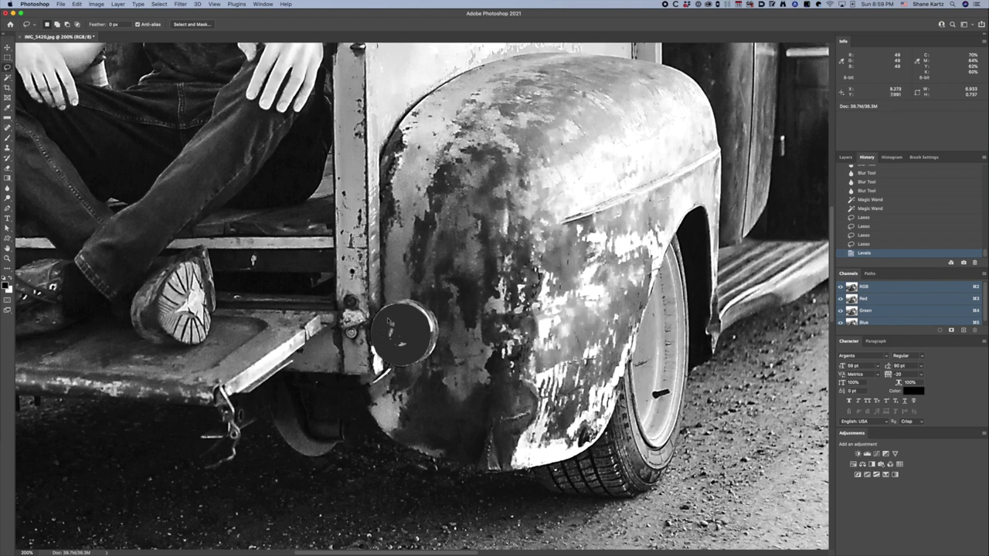
{"action": "key", "text": "super+d"}
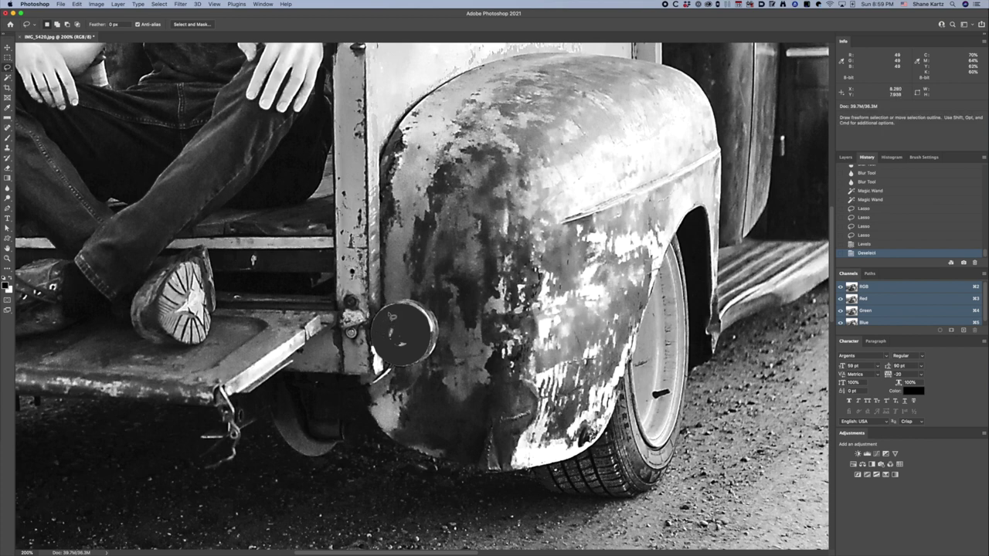
Step: Soften the hard edges of both darkened tail lights with a smaller Blur tool brush at 100% strength
{"action": "key", "text": "r"}
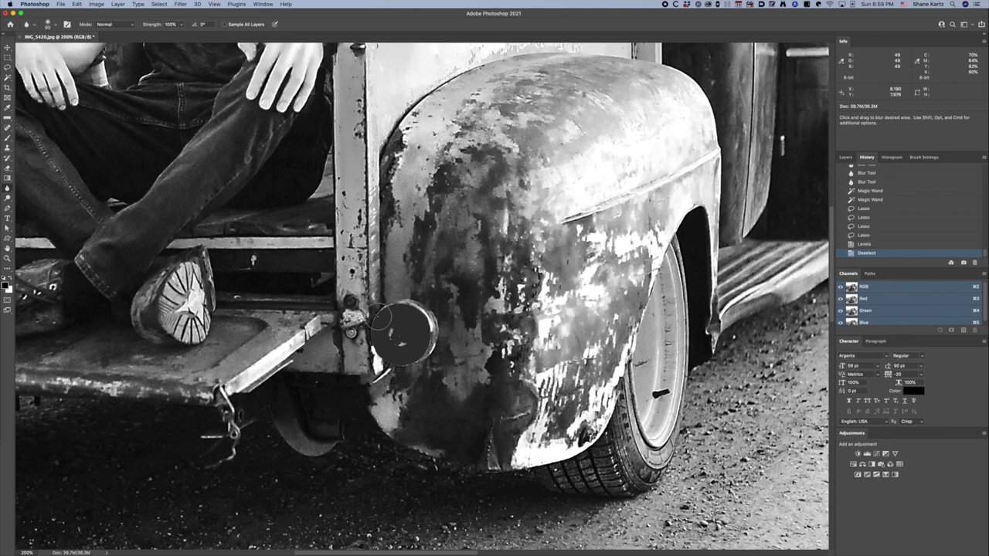
{"action": "key", "text": "bracketleft"}
{"action": "key", "text": "bracketleft"}
{"action": "key", "text": "bracketleft"}
{"action": "key", "text": "bracketleft"}
{"action": "key", "text": "bracketleft"}
{"action": "key", "text": "bracketleft"}
{"action": "key", "text": "bracketleft"}
{"action": "key", "text": "bracketleft"}
{"action": "mouse_move", "coordinate": [374, 343]}
{"action": "left_mouse_down"}
{"action": "mouse_move", "coordinate": [398, 304]}
{"action": "mouse_move", "coordinate": [380, 334]}
{"action": "mouse_move", "coordinate": [427, 336]}
{"action": "left_mouse_up"}
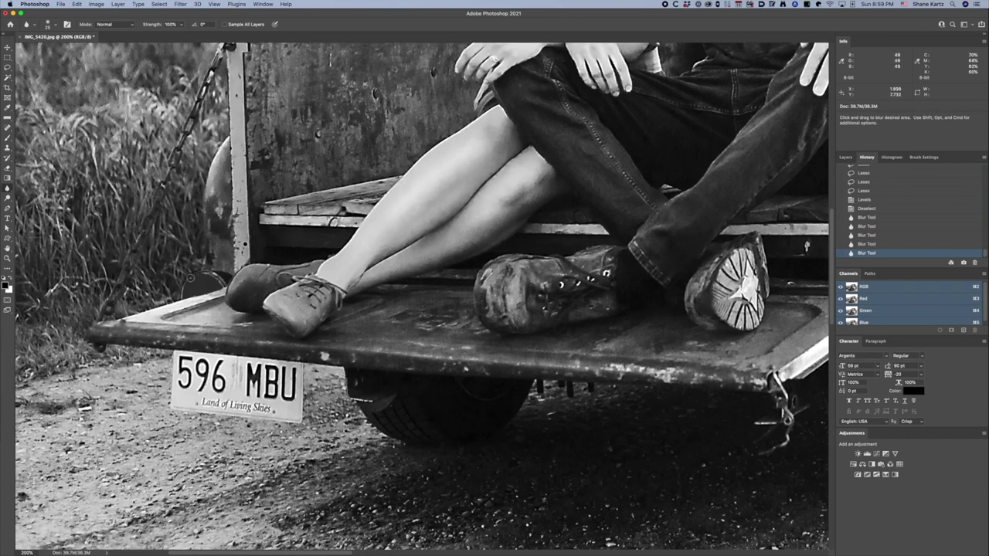
{"action": "mouse_move", "coordinate": [190, 278]}
{"action": "left_mouse_down"}
{"action": "mouse_move", "coordinate": [182, 294]}
{"action": "mouse_move", "coordinate": [209, 270]}
{"action": "left_mouse_up"}
Step: Paint black shading over the tail light beside the woman's shoes with the Brush at 10% opacity
{"action": "key", "text": "b"}
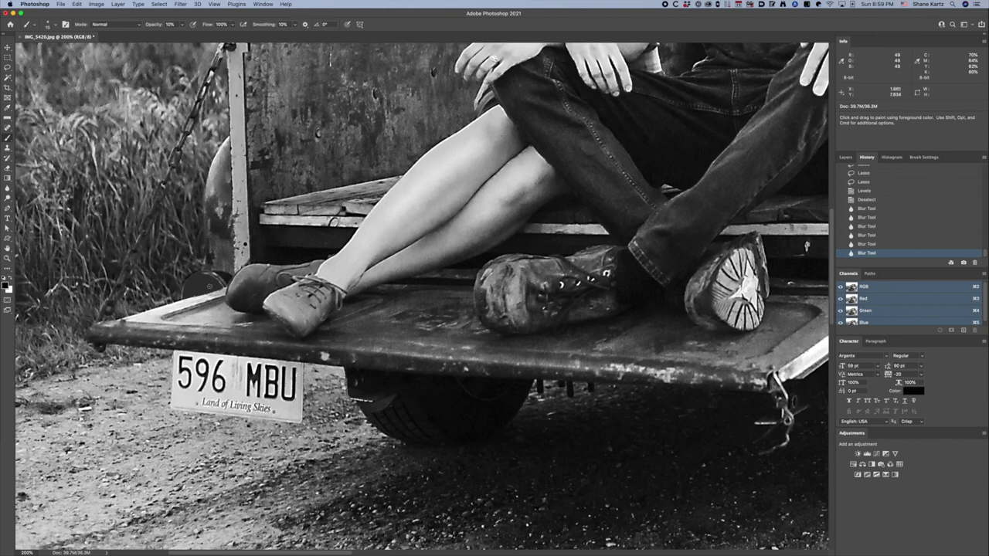
{"action": "mouse_move", "coordinate": [209, 285]}
{"action": "left_mouse_down"}
{"action": "mouse_move", "coordinate": [190, 292]}
{"action": "mouse_move", "coordinate": [204, 281]}
{"action": "left_mouse_up"}
{"action": "left_click", "coordinate": [193, 289]}
{"action": "left_click", "coordinate": [214, 286]}
{"action": "left_click", "coordinate": [200, 283]}
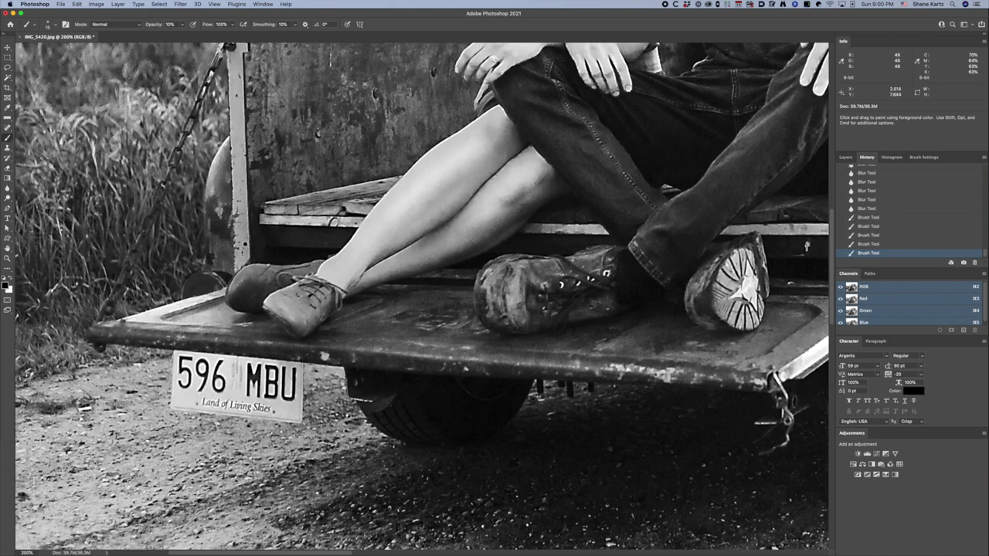
{"action": "left_click", "coordinate": [214, 288]}
{"action": "left_click", "coordinate": [204, 284]}
{"action": "left_click", "coordinate": [202, 283]}
{"action": "left_click", "coordinate": [201, 284]}
{"action": "left_click", "coordinate": [199, 284]}
Step: Paint black ring shading on the rear fender's tail light with the Brush at 10% opacity
{"action": "left_click_drag", "start_coordinate": [695, 309], "coordinate": [208, 290]}
{"action": "key", "text": "bracketright"}
{"action": "key", "text": "bracketright"}
{"action": "key", "text": "bracketright"}
{"action": "key", "text": "bracketright"}
{"action": "key", "text": "bracketright"}
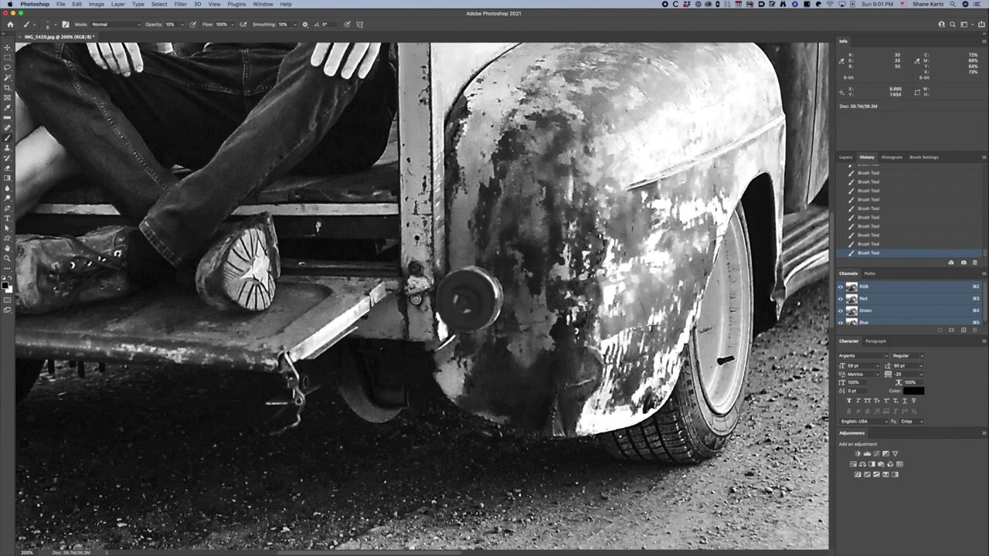
{"action": "key", "text": "super+plus"}
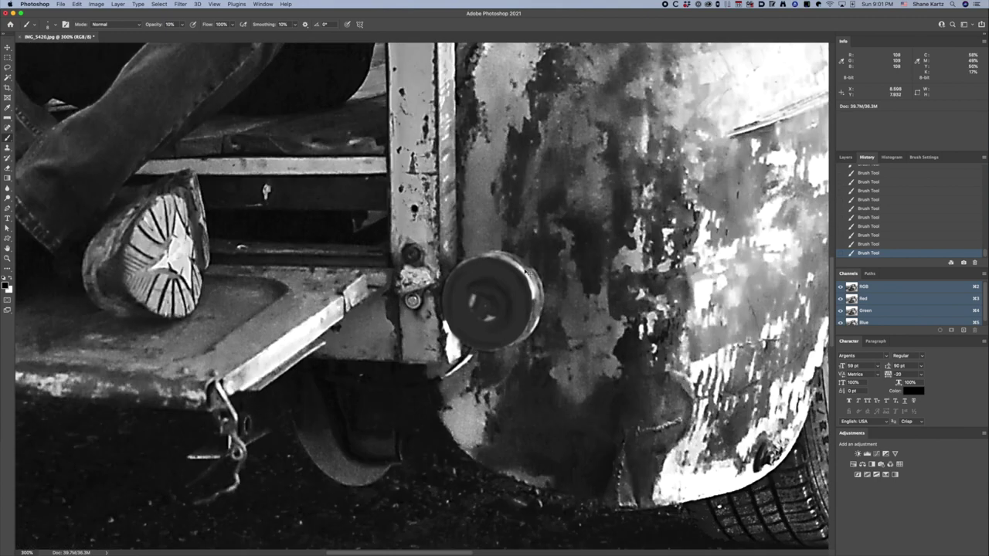
{"action": "key", "text": "super+minus"}
{"action": "key", "text": "super+0"}
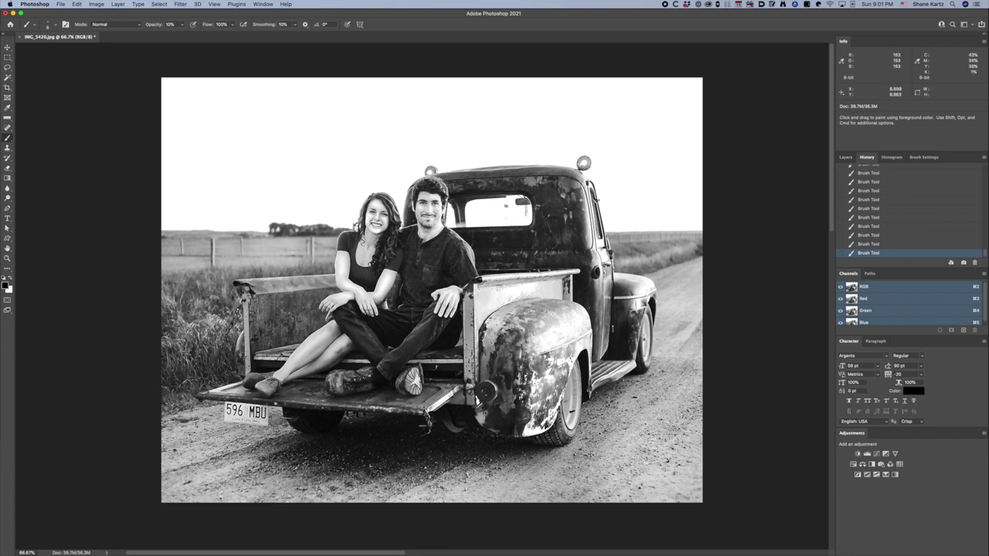
Step: Convert the photo from RGB to Grayscale mode
{"action": "left_click", "coordinate": [96, 5]}
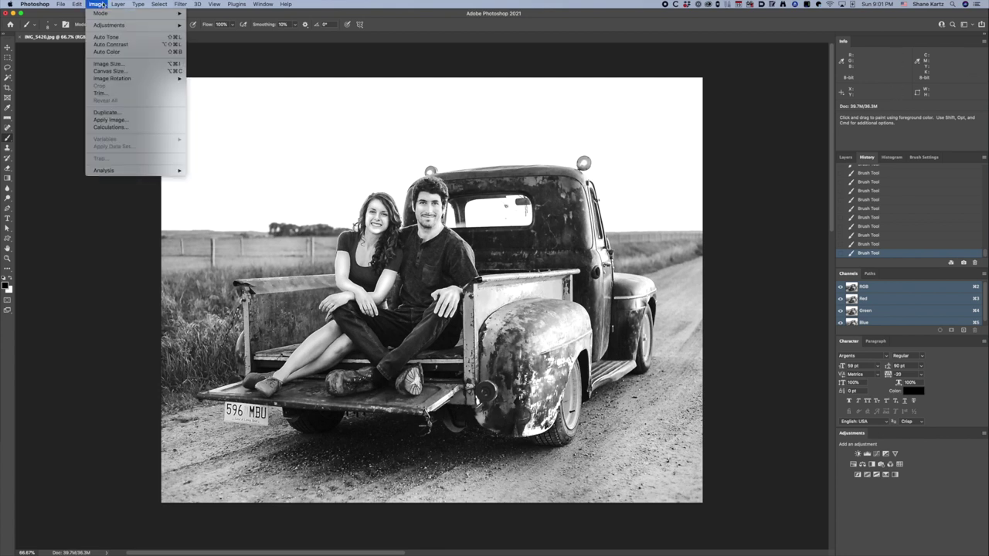
{"action": "mouse_move", "coordinate": [154, 13]}
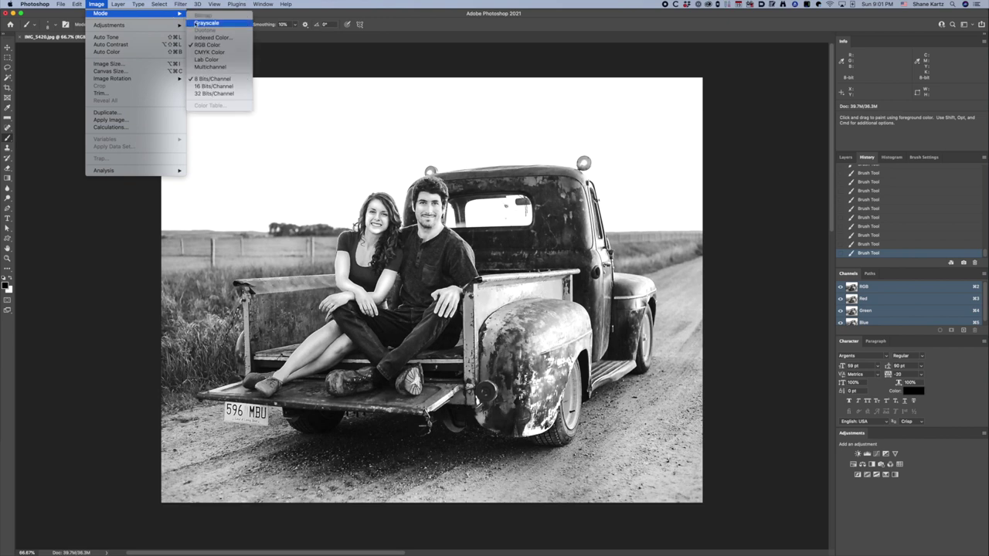
{"action": "left_click", "coordinate": [209, 23]}
{"action": "key", "text": "super+1"}
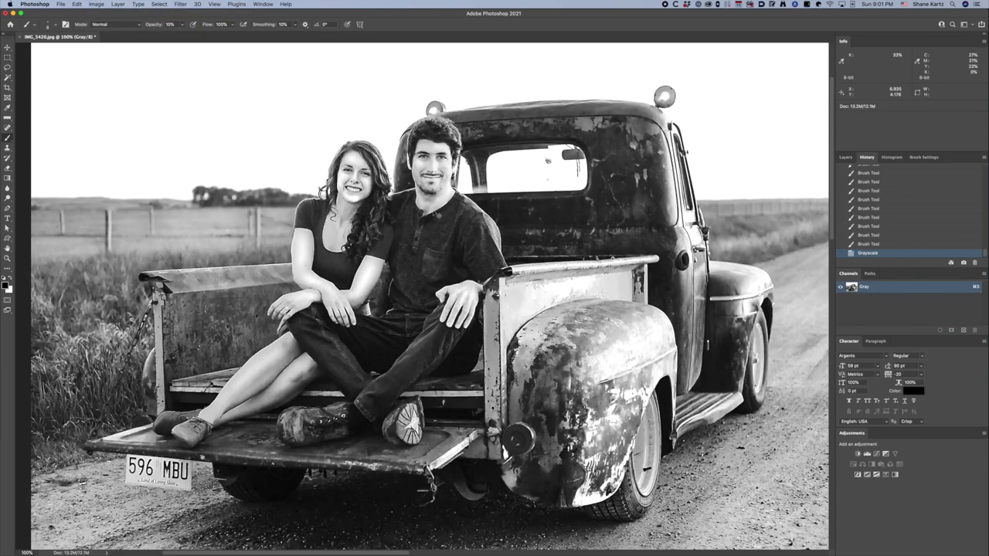
{"action": "key", "text": "super+0"}
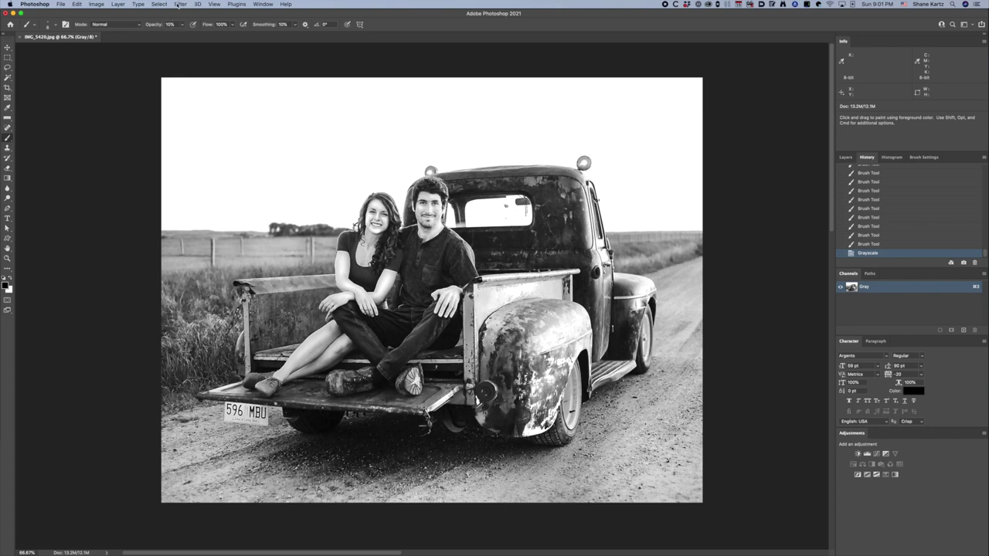
Step: Sharpen the photo with Unsharp Mask at amount 89%, radius 10.0 pixels and threshold 27 levels, comparing the preview before applying
{"action": "left_click", "coordinate": [179, 3]}
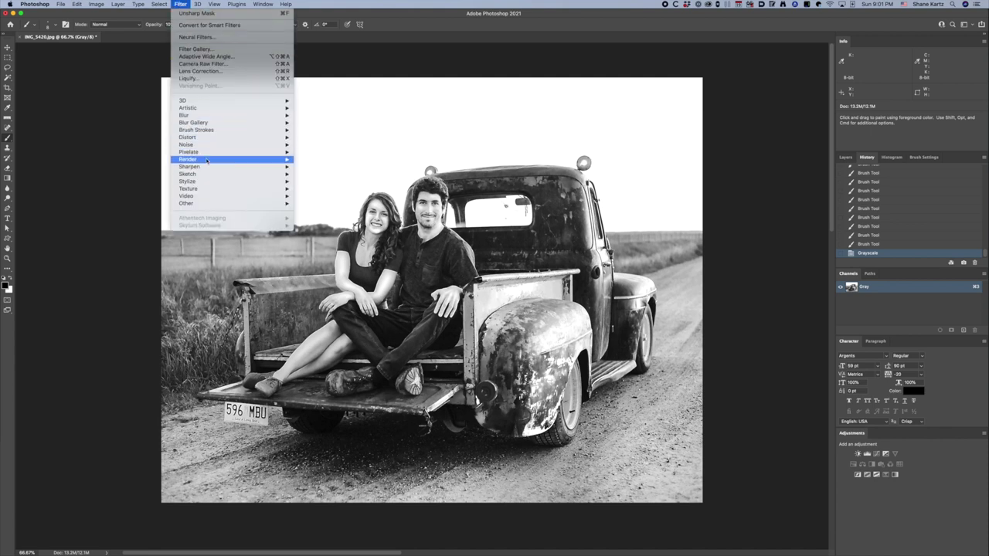
{"action": "mouse_move", "coordinate": [206, 167]}
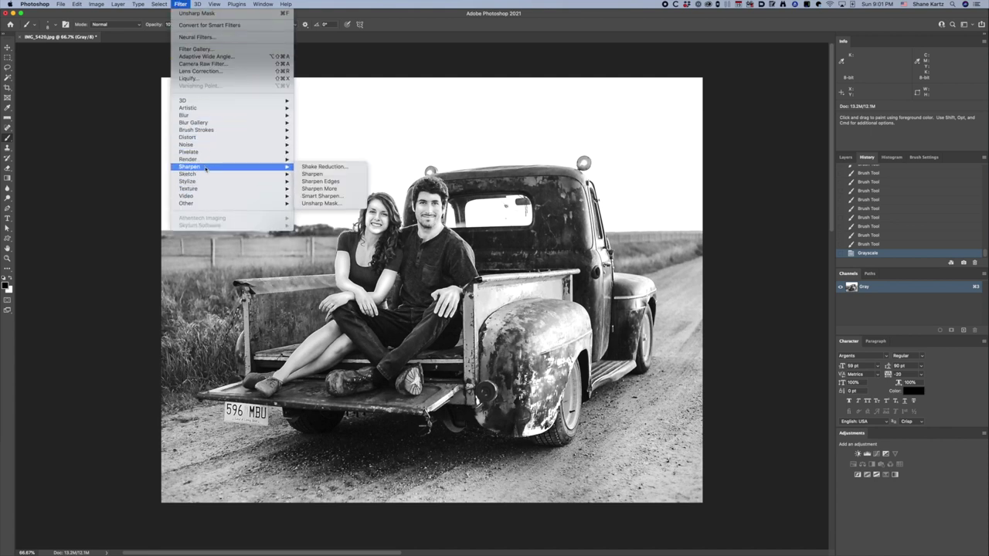
{"action": "left_click", "coordinate": [322, 203]}
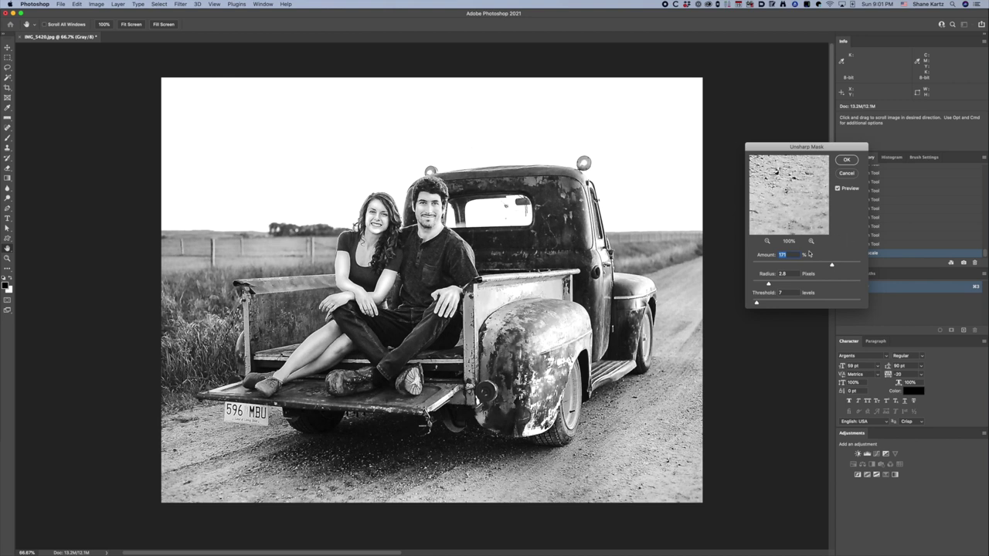
{"action": "left_click_drag", "start_coordinate": [770, 284], "coordinate": [804, 267]}
{"action": "key", "text": "super+plus"}
{"action": "key", "text": "super+plus"}
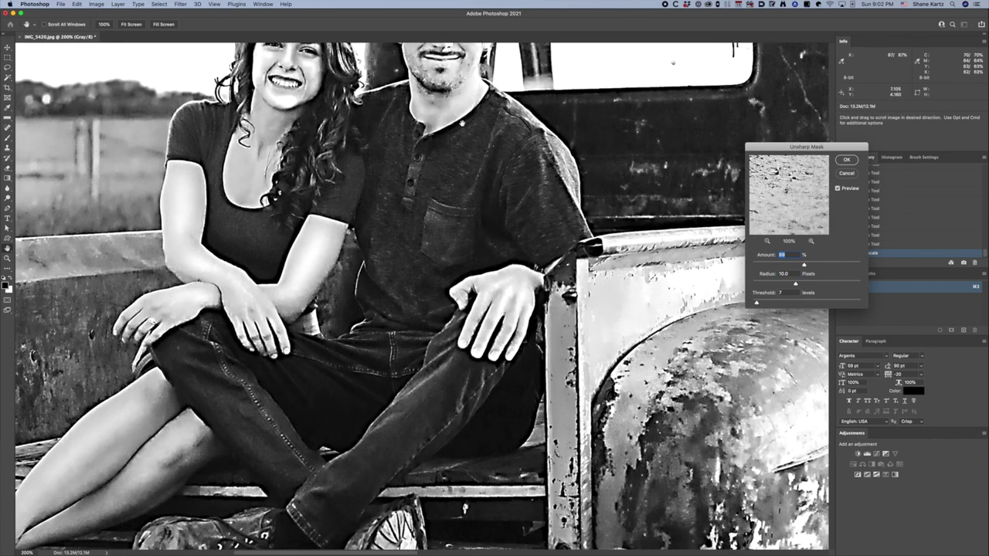
{"action": "left_click_drag", "start_coordinate": [462, 123], "coordinate": [495, 249]}
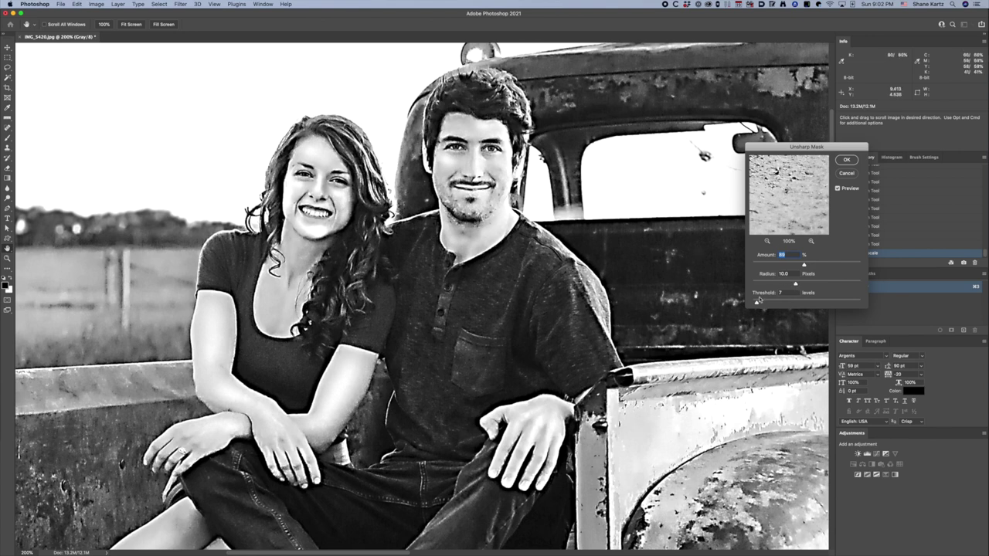
{"action": "mouse_move", "coordinate": [757, 303]}
{"action": "left_mouse_down"}
{"action": "mouse_move", "coordinate": [788, 303]}
{"action": "mouse_move", "coordinate": [767, 304]}
{"action": "left_mouse_up"}
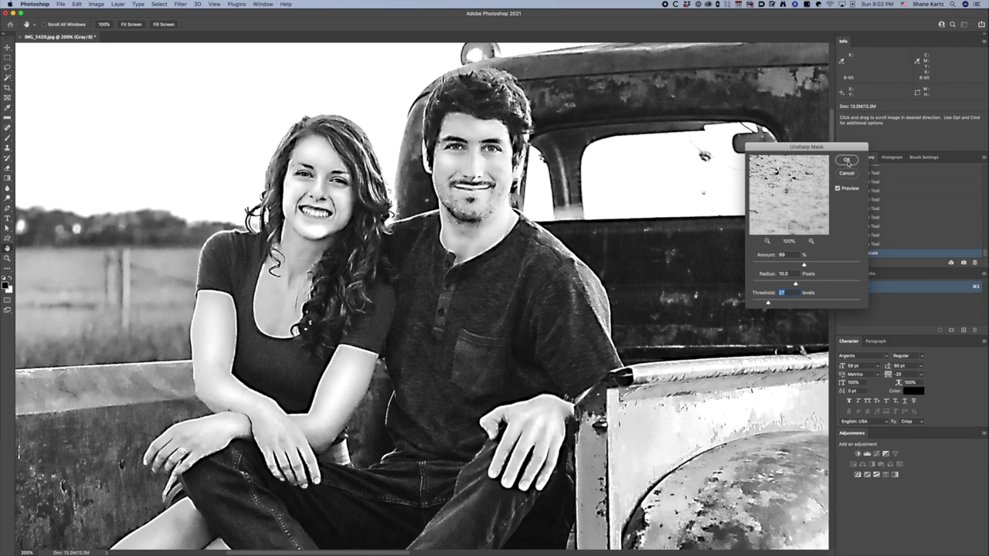
{"action": "left_click_drag", "start_coordinate": [743, 301], "coordinate": [626, 273]}
{"action": "left_click", "coordinate": [838, 189]}
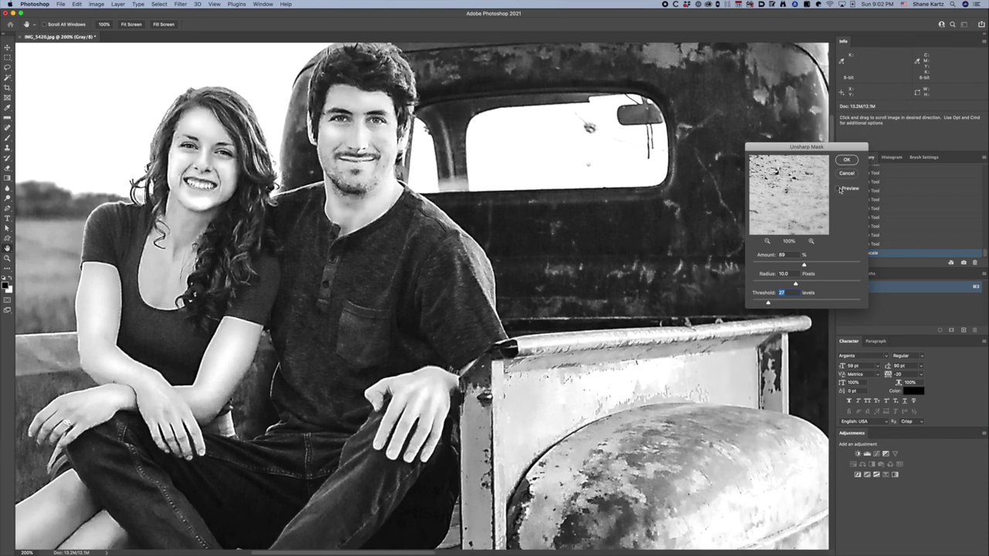
{"action": "left_click", "coordinate": [838, 188]}
{"action": "key", "text": "Return"}
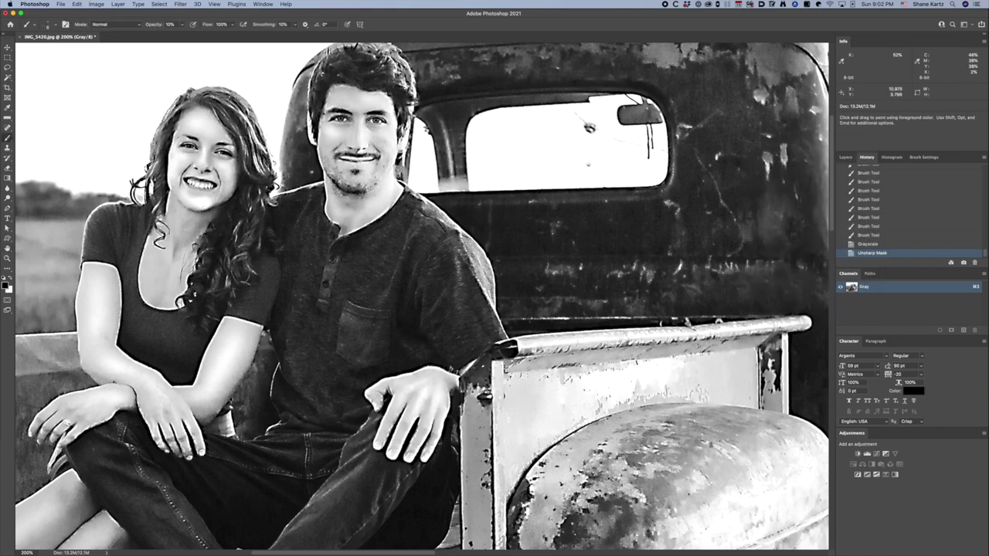
Step: Apply a second Unsharp Mask at amount 123%, radius 2.0 pixels and threshold 11 levels, checking the faces up close
{"action": "key", "text": "super+alt+f"}
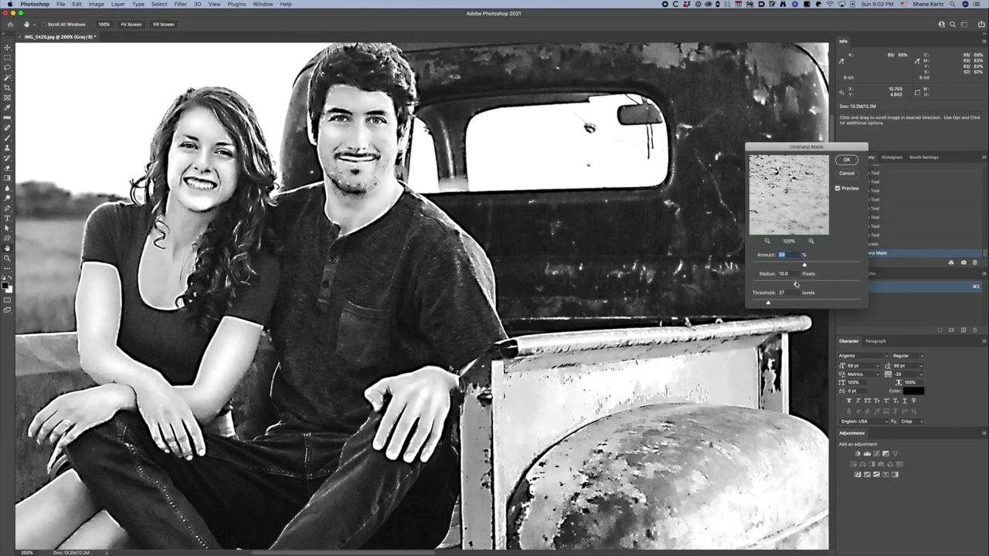
{"action": "left_click_drag", "start_coordinate": [795, 284], "coordinate": [764, 285]}
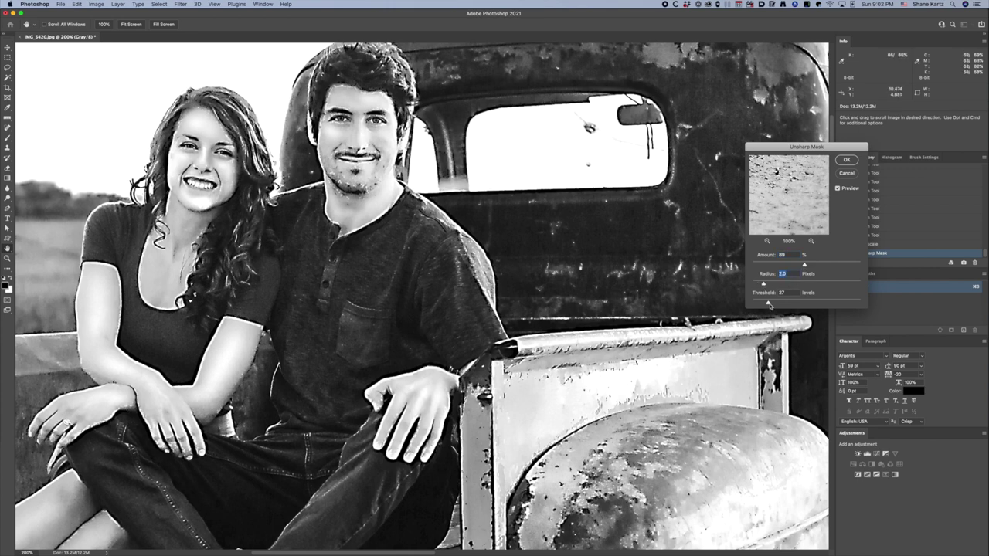
{"action": "left_click_drag", "start_coordinate": [768, 303], "coordinate": [758, 304]}
{"action": "left_click_drag", "start_coordinate": [808, 266], "coordinate": [817, 267]}
{"action": "key", "text": "super+plus"}
{"action": "key", "text": "super+plus"}
{"action": "left_click_drag", "start_coordinate": [234, 157], "coordinate": [568, 401]}
{"action": "key", "text": "super"}
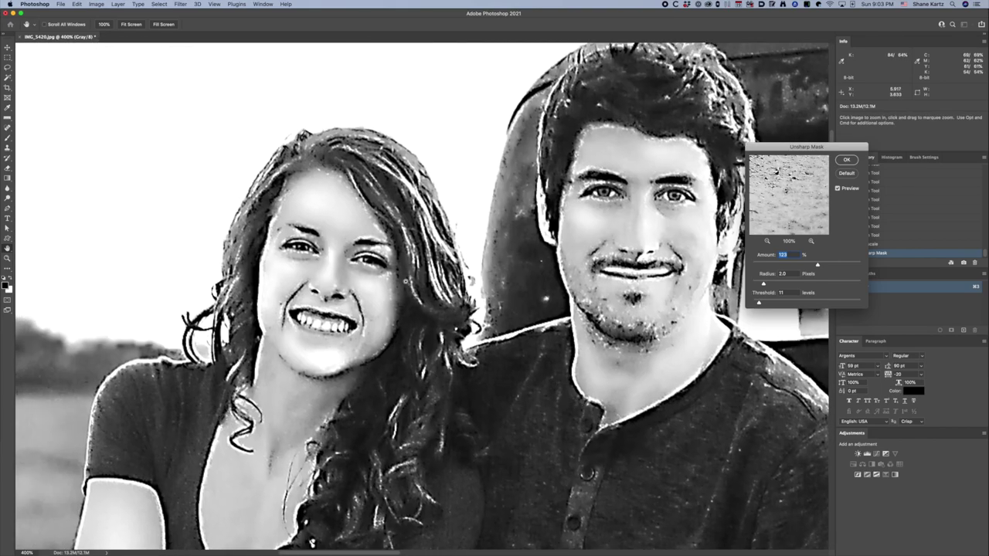
{"action": "left_click", "coordinate": [405, 282]}
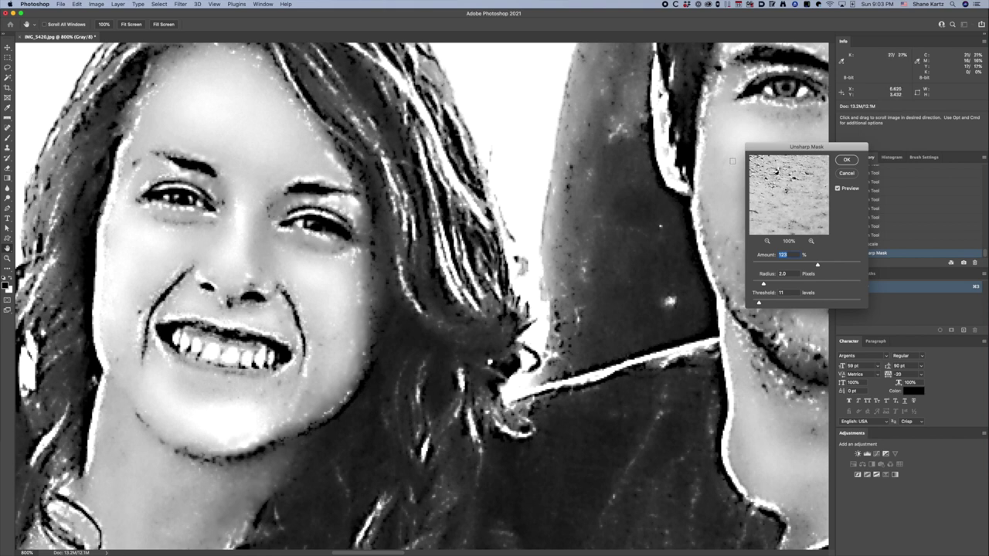
{"action": "left_click", "coordinate": [847, 160]}
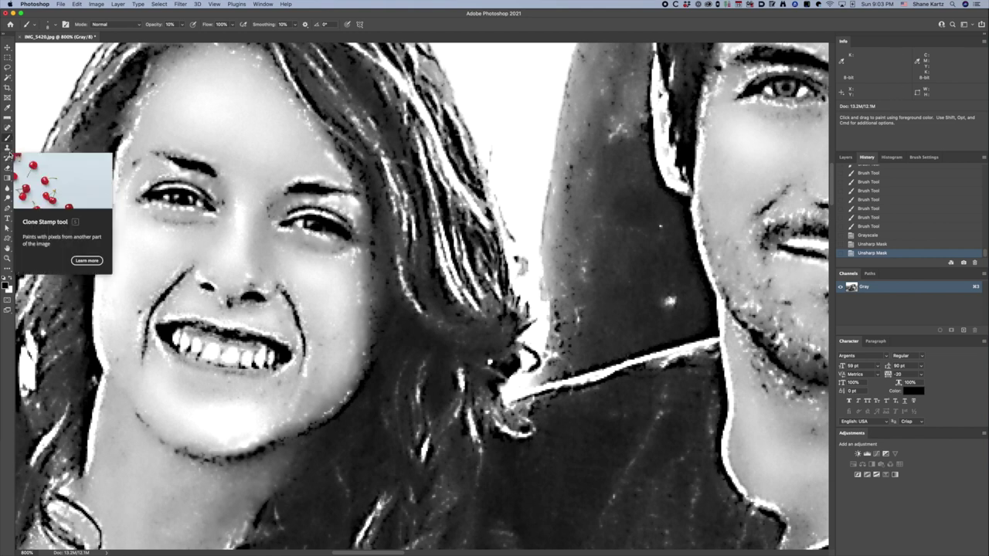
Step: Dab small white highlights into the woman's eye and the man's eye with the Brush at 10% opacity
{"action": "key", "text": "x"}
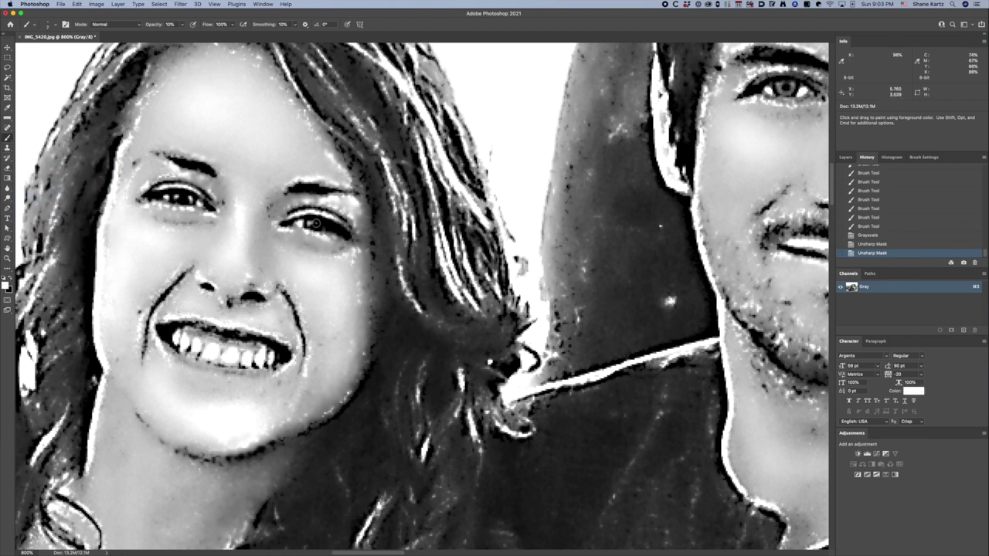
{"action": "left_click", "coordinate": [312, 224]}
{"action": "left_click", "coordinate": [314, 224]}
{"action": "left_click", "coordinate": [314, 224]}
{"action": "left_click", "coordinate": [315, 224]}
{"action": "left_click", "coordinate": [316, 224]}
{"action": "left_click", "coordinate": [318, 225]}
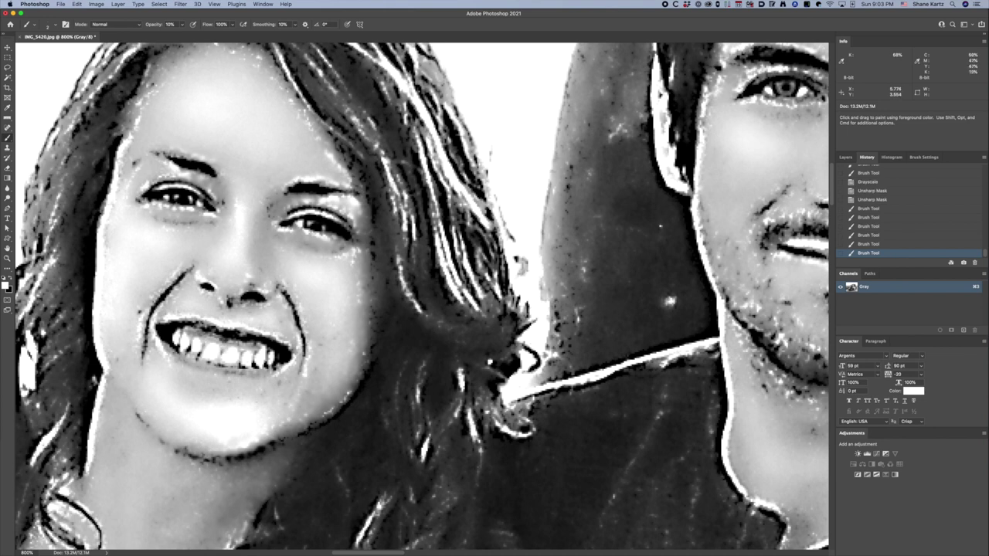
{"action": "left_click", "coordinate": [319, 225]}
{"action": "left_click", "coordinate": [320, 225]}
{"action": "left_click", "coordinate": [782, 98]}
{"action": "left_click", "coordinate": [782, 98]}
Step: Examine the couple's brightened eyes at lower and higher magnification
{"action": "key", "text": "super+minus"}
{"action": "key", "text": "super+minus"}
{"action": "key", "text": "super+minus"}
{"action": "key", "text": "super+minus"}
{"action": "key", "text": "super+minus"}
{"action": "key", "text": "super+minus"}
{"action": "key", "text": "super+minus"}
{"action": "key", "text": "super+minus"}
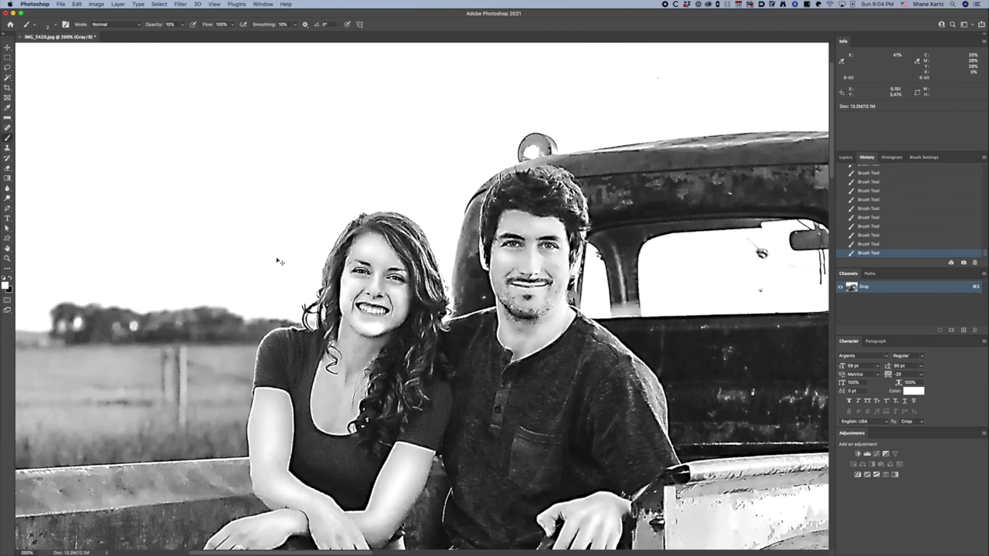
{"action": "key", "text": "super+plus"}
{"action": "key", "text": "super+plus"}
{"action": "key", "text": "super+plus"}
{"action": "key", "text": "super+plus"}
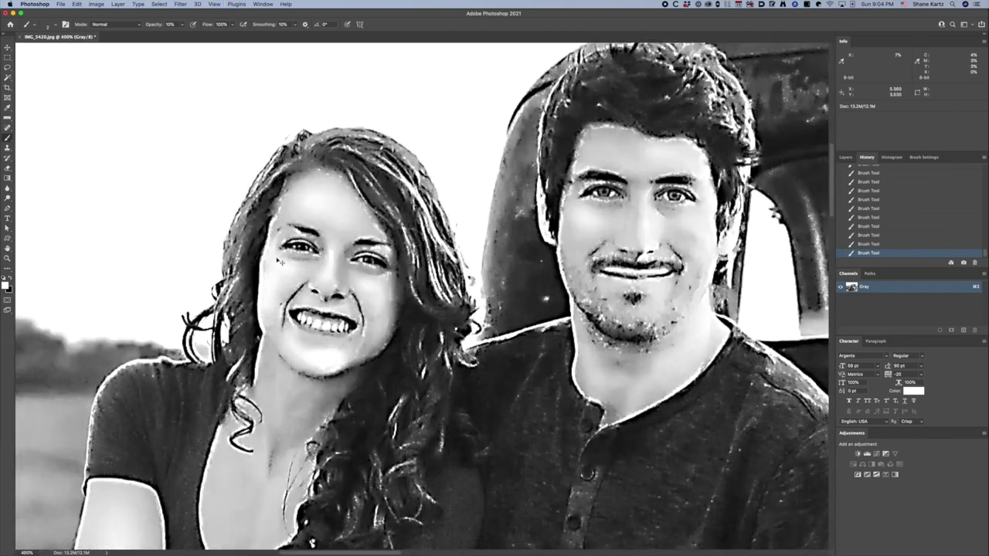
{"action": "key", "text": "super+plus"}
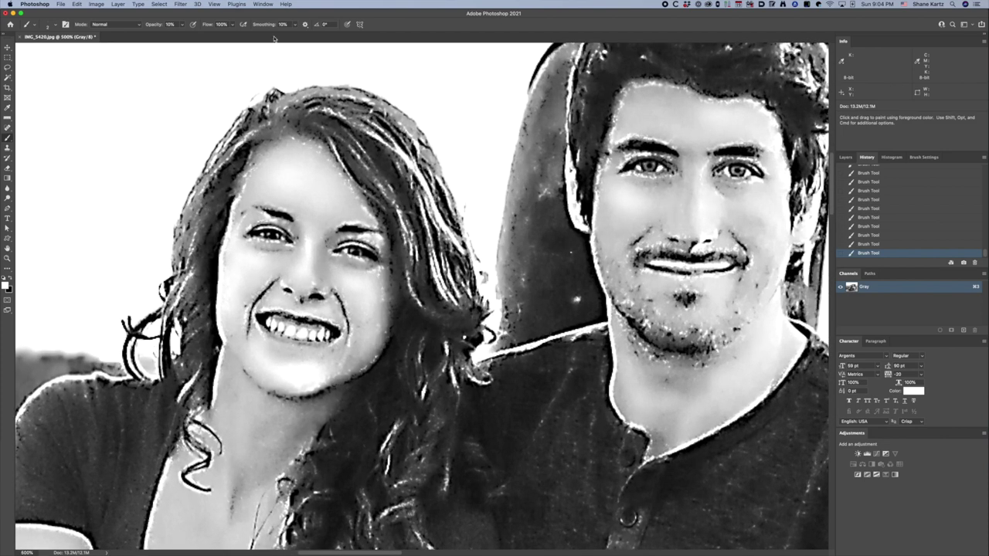
Step: Apply a Gaussian Blur with a radius of 0.1 pixels to the photo
{"action": "left_click", "coordinate": [182, 4]}
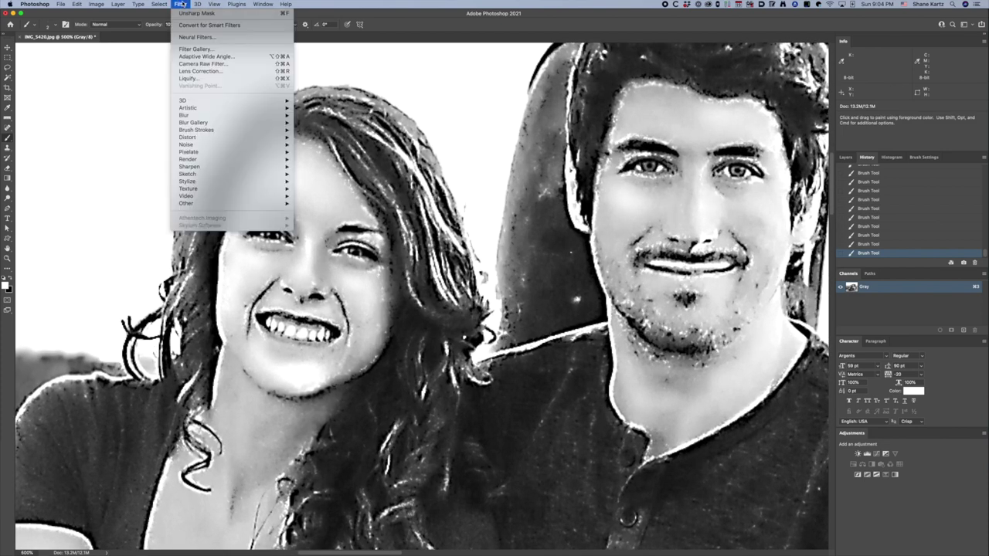
{"action": "left_click", "coordinate": [183, 4]}
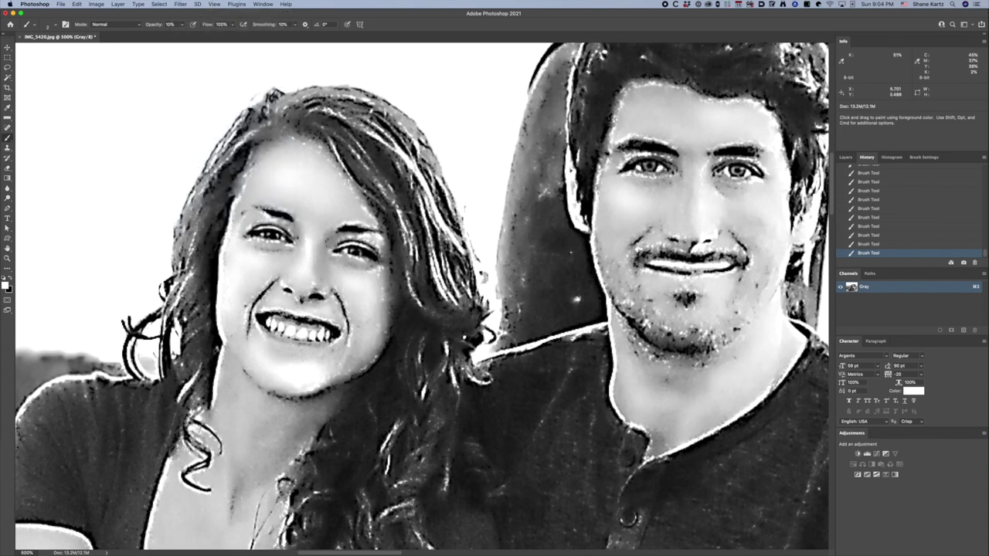
{"action": "left_click", "coordinate": [180, 5]}
{"action": "mouse_move", "coordinate": [255, 115]}
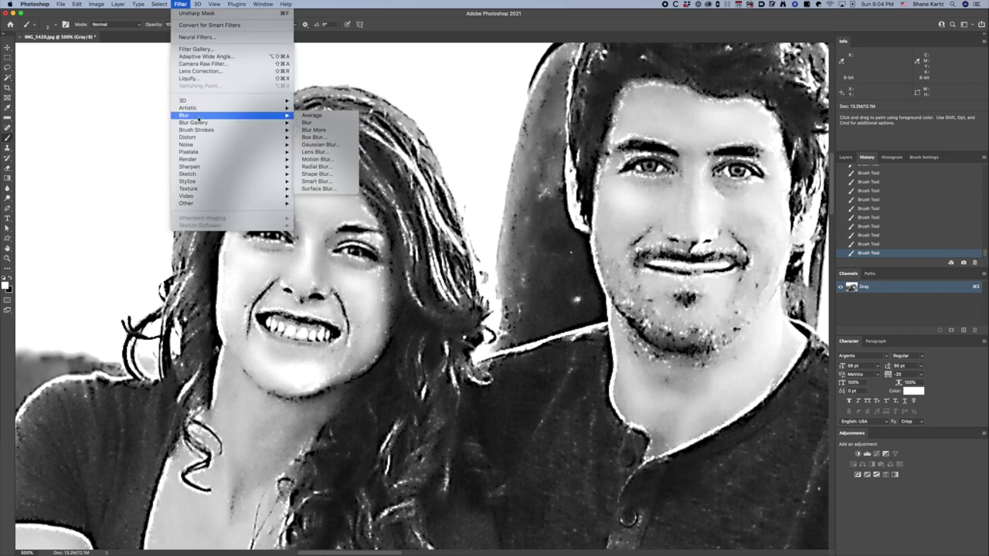
{"action": "left_click", "coordinate": [320, 146]}
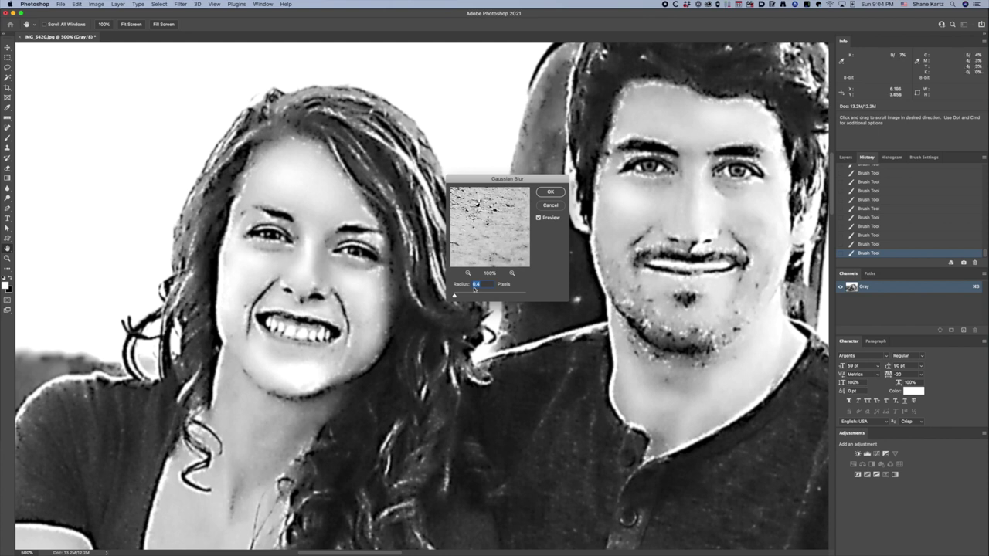
{"action": "left_click_drag", "start_coordinate": [454, 298], "coordinate": [454, 297]}
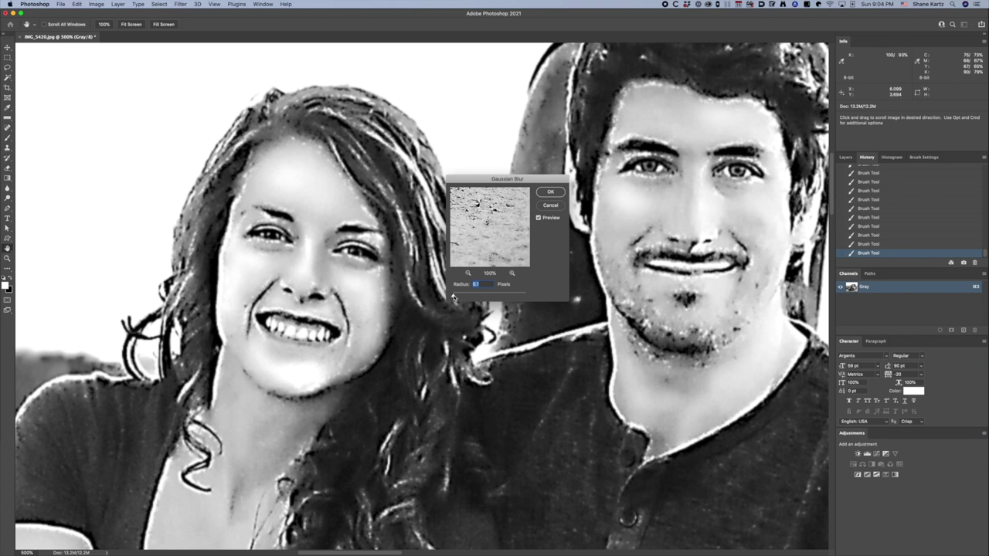
{"action": "left_click", "coordinate": [550, 192]}
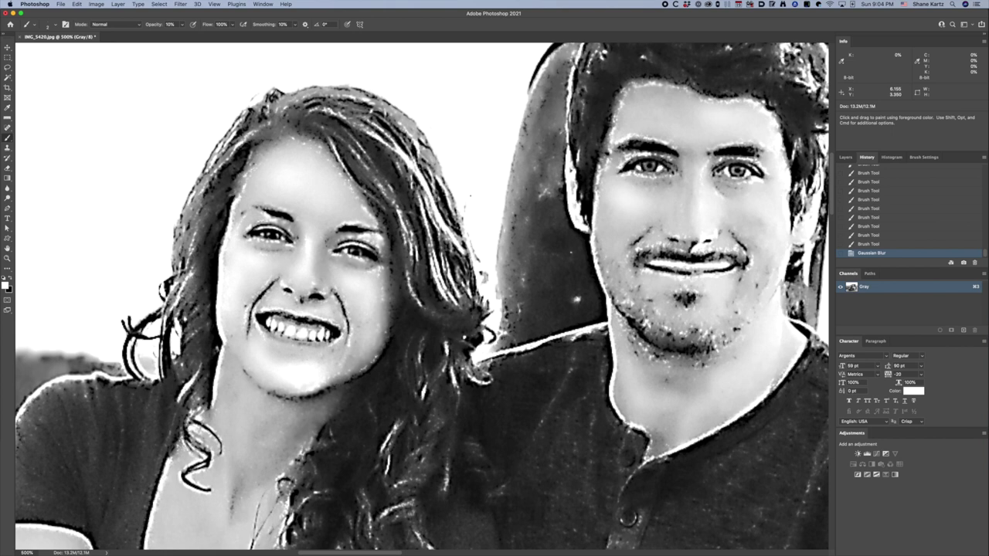
Step: Soften the areas around the man's eyes and eyebrows and above the woman's eyebrow with the Blur tool at 100% strength
{"action": "key", "text": "r"}
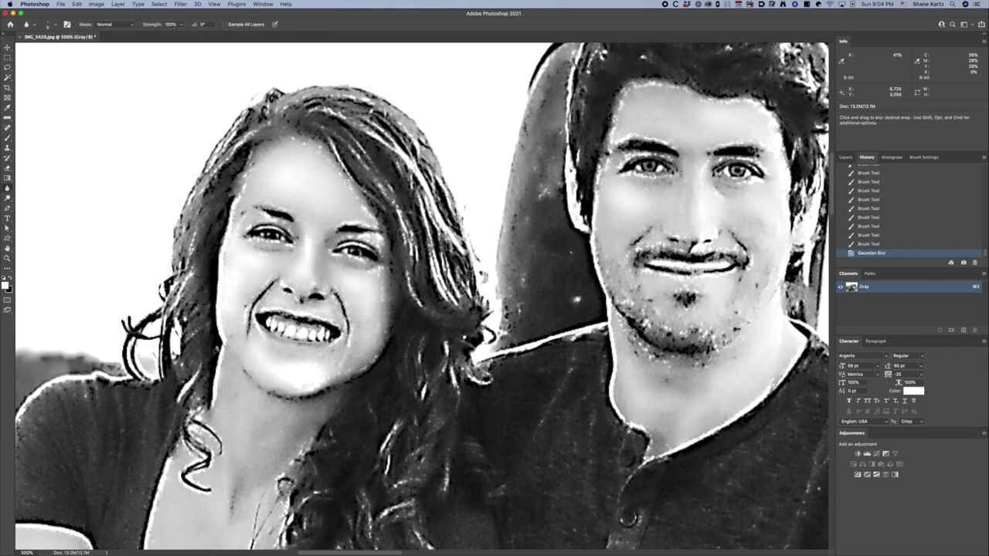
{"action": "left_click", "coordinate": [644, 152]}
{"action": "left_click", "coordinate": [660, 152]}
{"action": "left_click", "coordinate": [650, 155]}
{"action": "left_click_drag", "start_coordinate": [737, 160], "coordinate": [756, 160]}
{"action": "left_click_drag", "start_coordinate": [628, 174], "coordinate": [646, 175]}
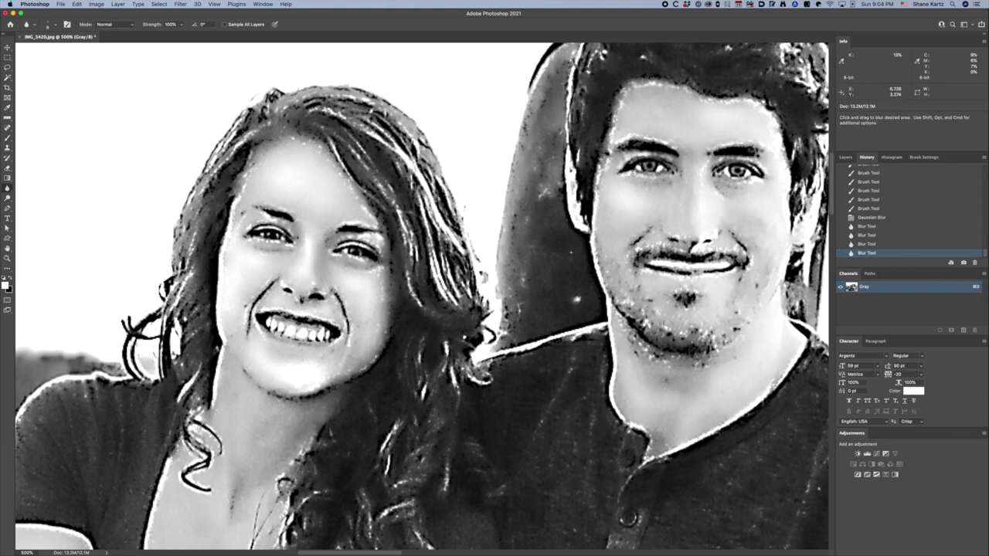
{"action": "left_click_drag", "start_coordinate": [751, 181], "coordinate": [765, 172]}
{"action": "left_click_drag", "start_coordinate": [644, 136], "coordinate": [626, 137]}
{"action": "left_click", "coordinate": [355, 220]}
{"action": "left_click", "coordinate": [379, 215]}
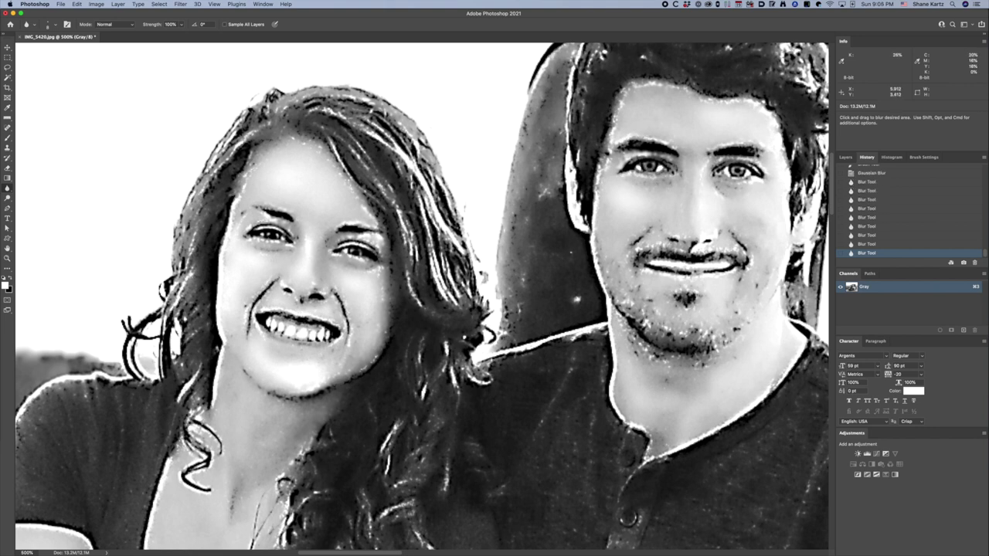
{"action": "left_click", "coordinate": [377, 216]}
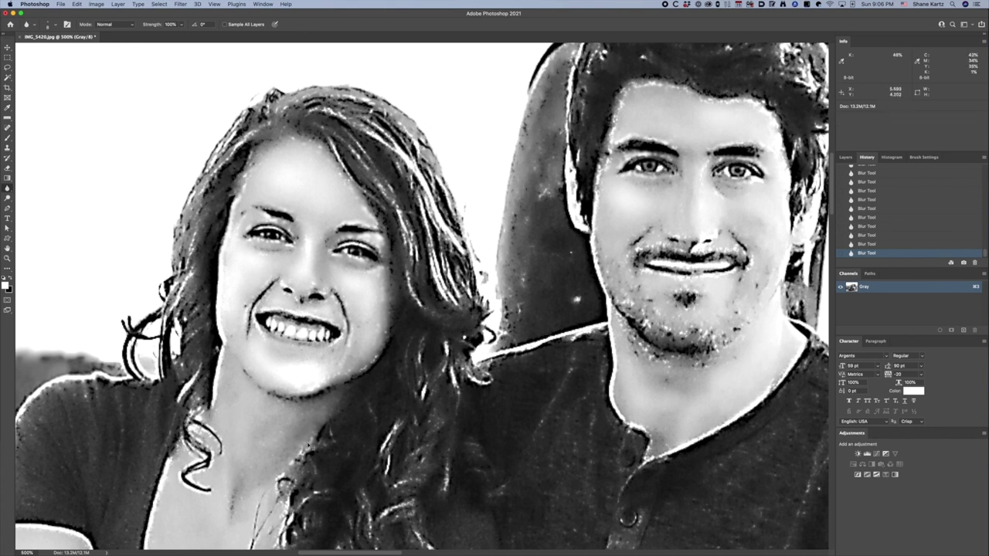
Step: Examine the retouched photo as a whole and at 100% magnification
{"action": "key", "text": "super+minus"}
{"action": "key", "text": "super+minus"}
{"action": "key", "text": "super+minus"}
{"action": "key", "text": "super+minus"}
{"action": "key", "text": "super+plus"}
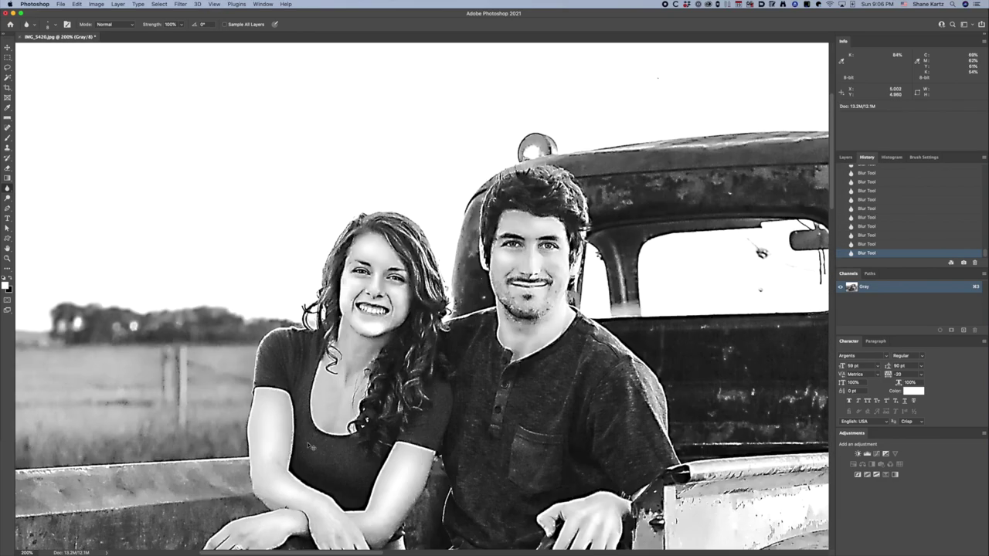
{"action": "key", "text": "super+minus"}
{"action": "key", "text": "space"}
{"action": "left_click_drag", "start_coordinate": [334, 401], "coordinate": [311, 336]}
{"action": "key", "text": "super+minus"}
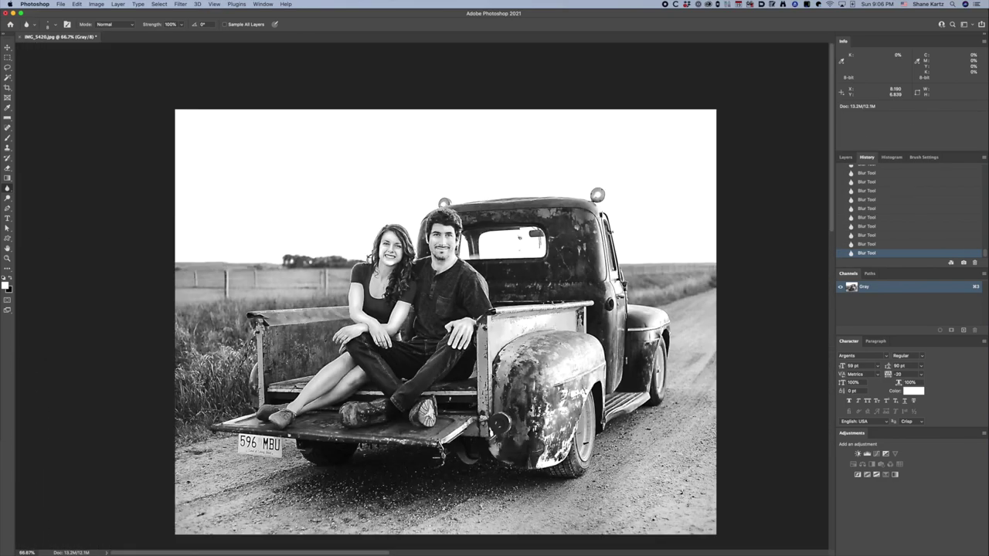
{"action": "key", "text": "super+plus"}
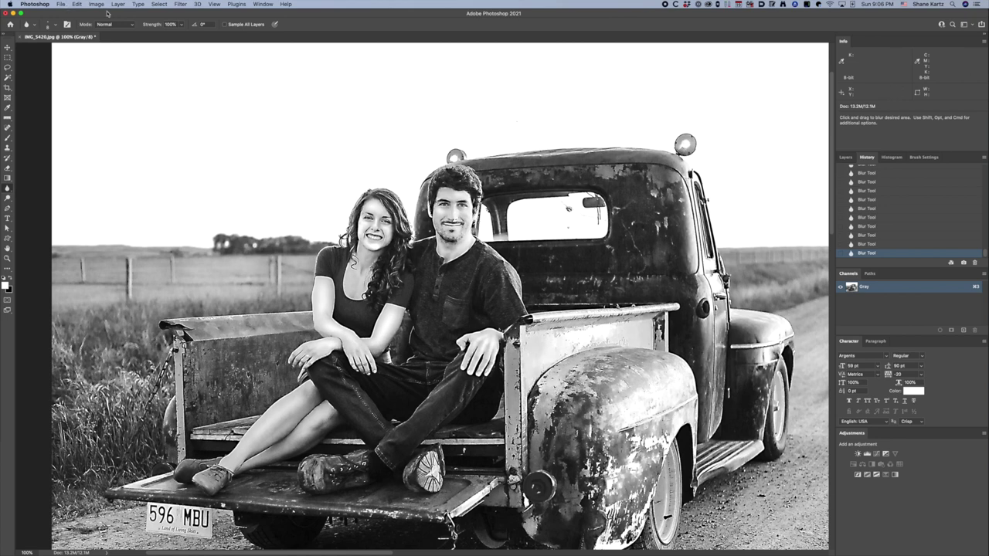
Step: Open Levels on the photo, raise the output black level to 88, and set the input black point to 0
{"action": "key", "text": "super+l"}
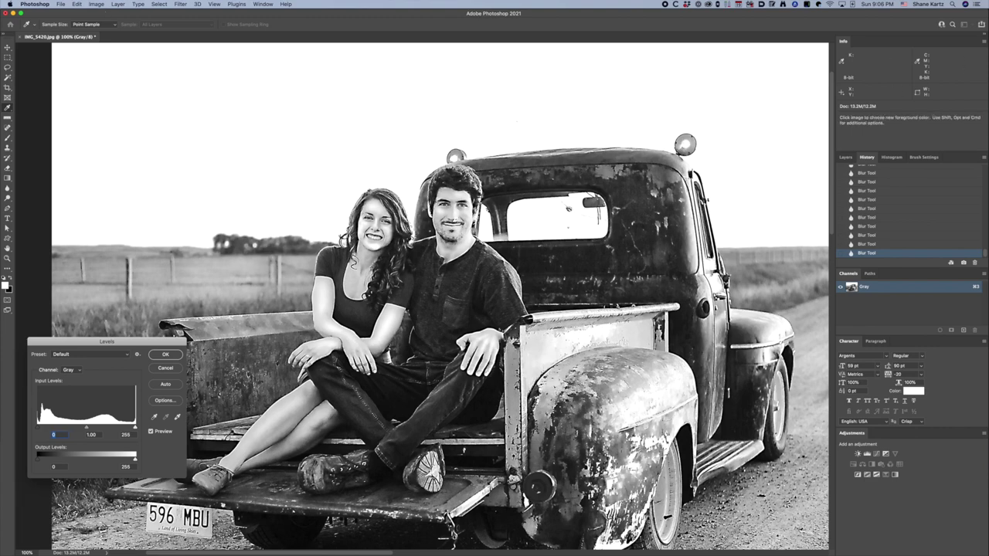
{"action": "left_click_drag", "start_coordinate": [37, 460], "coordinate": [71, 464]}
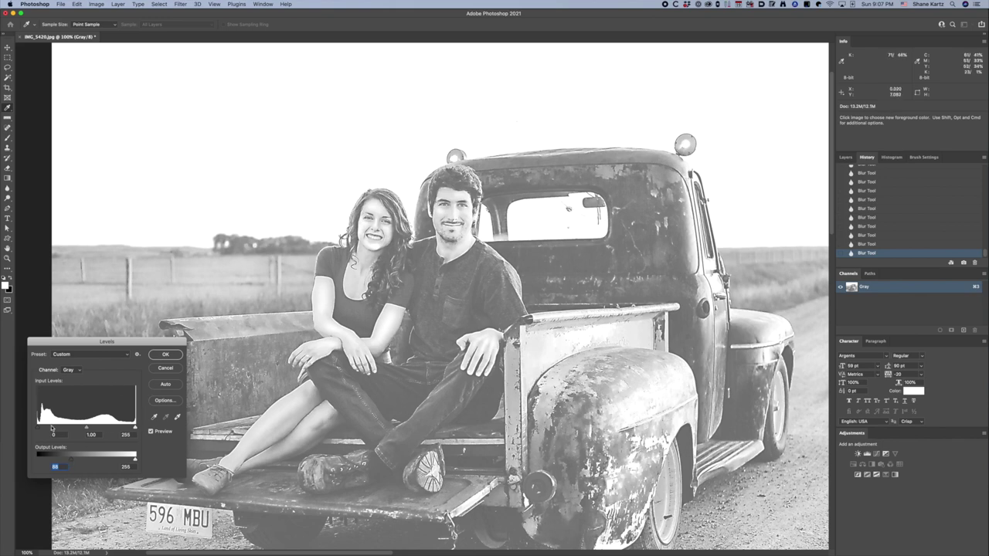
{"action": "left_click_drag", "start_coordinate": [37, 428], "coordinate": [39, 429]}
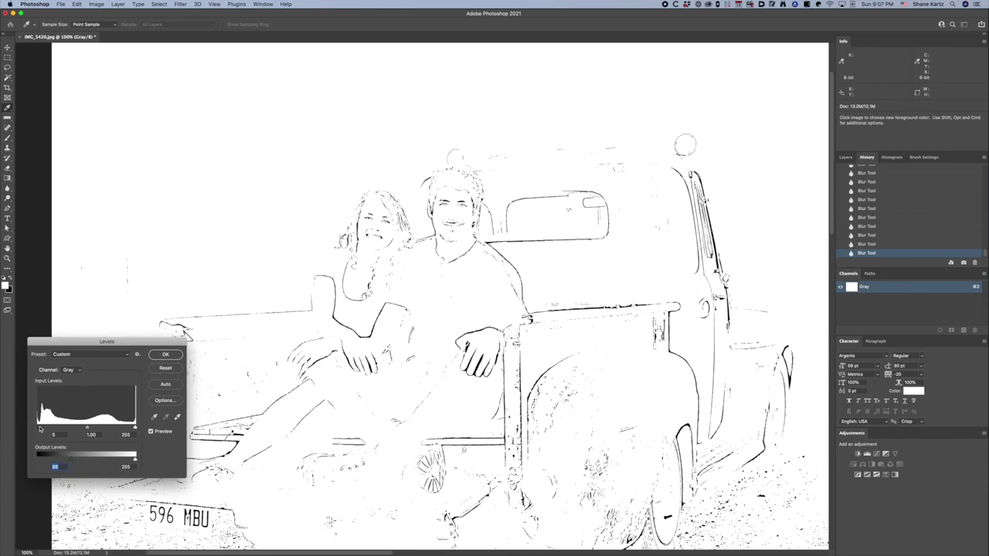
{"action": "left_click_drag", "start_coordinate": [39, 430], "coordinate": [40, 430]}
{"action": "left_click_drag", "start_coordinate": [39, 429], "coordinate": [35, 431]}
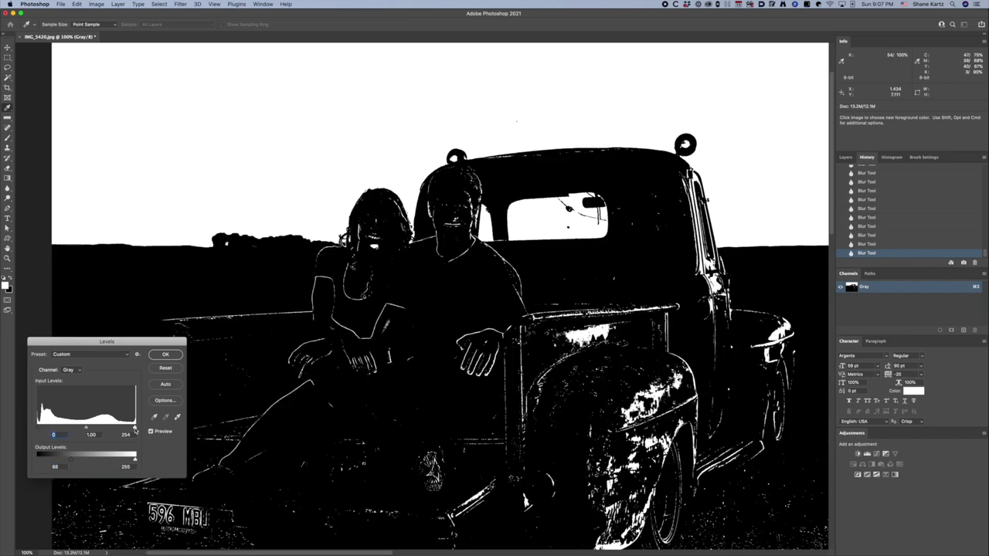
Step: Set the Levels input white point to 253, slightly brighten the midtones, and apply the adjustment
{"action": "left_click_drag", "start_coordinate": [135, 427], "coordinate": [134, 430]}
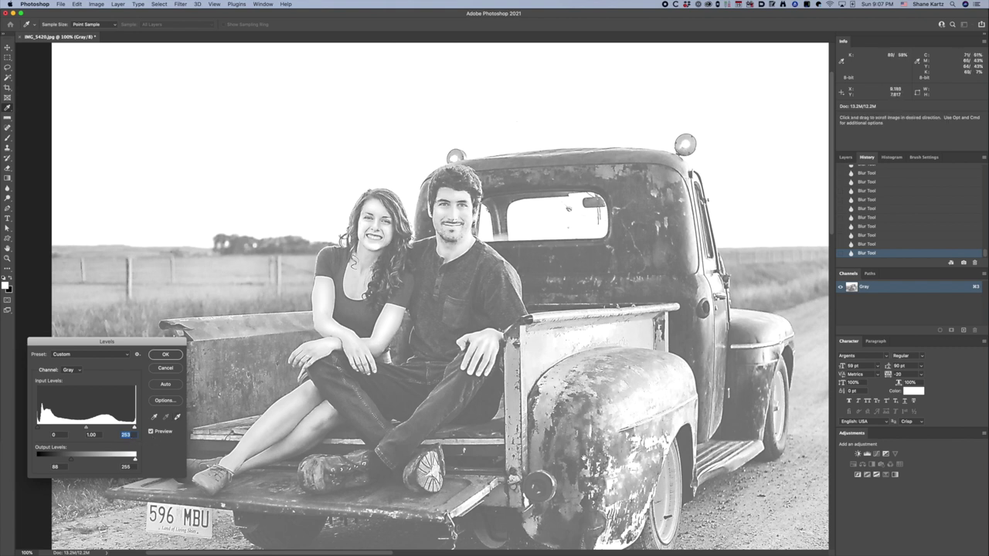
{"action": "left_click_drag", "start_coordinate": [587, 459], "coordinate": [456, 262]}
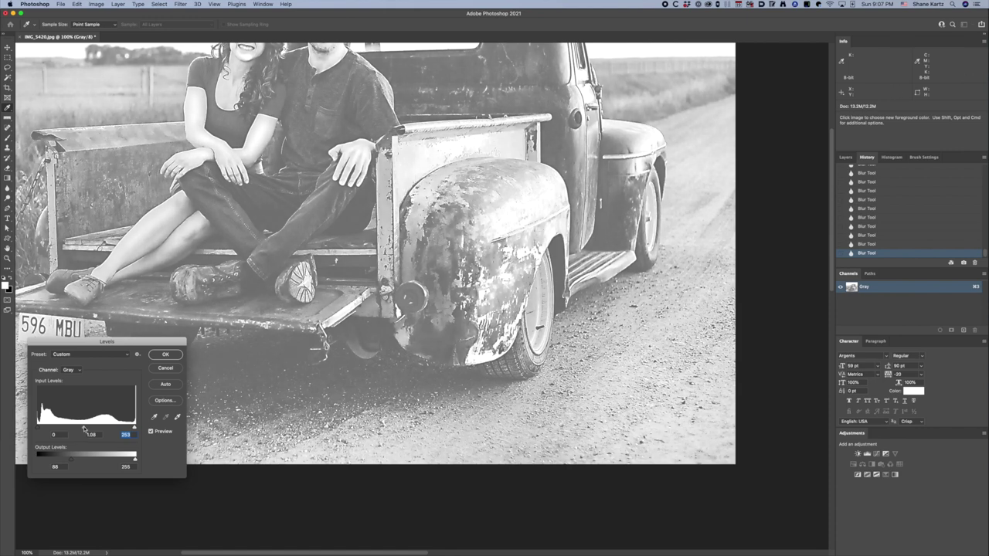
{"action": "left_click", "coordinate": [81, 429]}
{"action": "left_click_drag", "start_coordinate": [254, 288], "coordinate": [331, 404]}
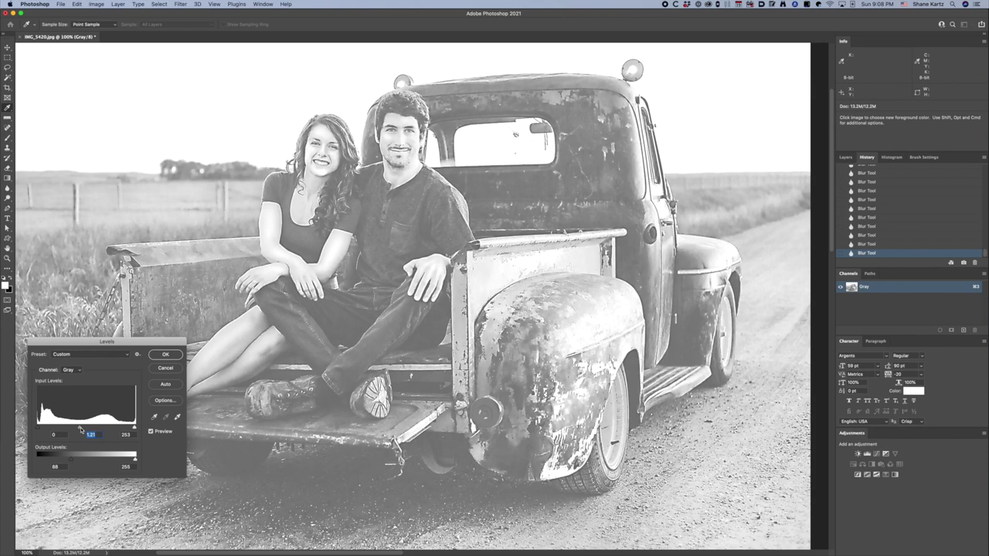
{"action": "left_click_drag", "start_coordinate": [84, 429], "coordinate": [85, 430]}
{"action": "key", "text": "Return"}
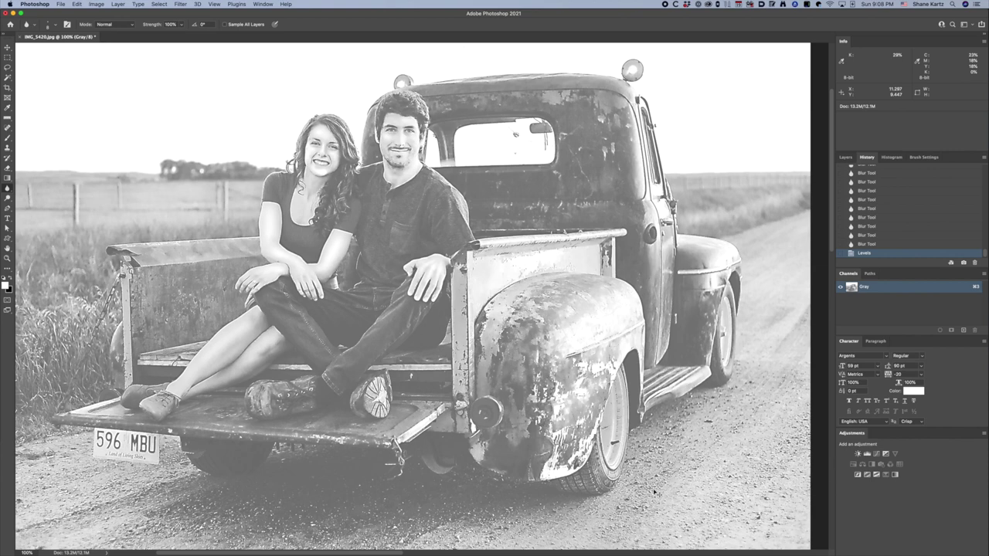
Step: Set the Dodge and Burn range to Shadows and darken the first tread grooves of the tire under the rusty fender at 30% exposure
{"action": "key", "text": "super+equal"}
{"action": "key", "text": "super+equal"}
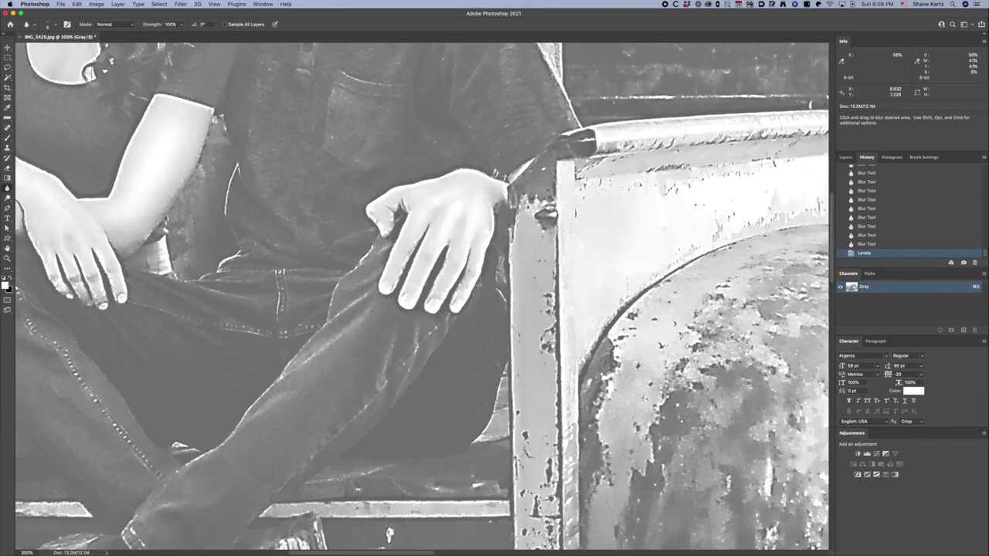
{"action": "left_click_drag", "start_coordinate": [807, 465], "coordinate": [491, 172]}
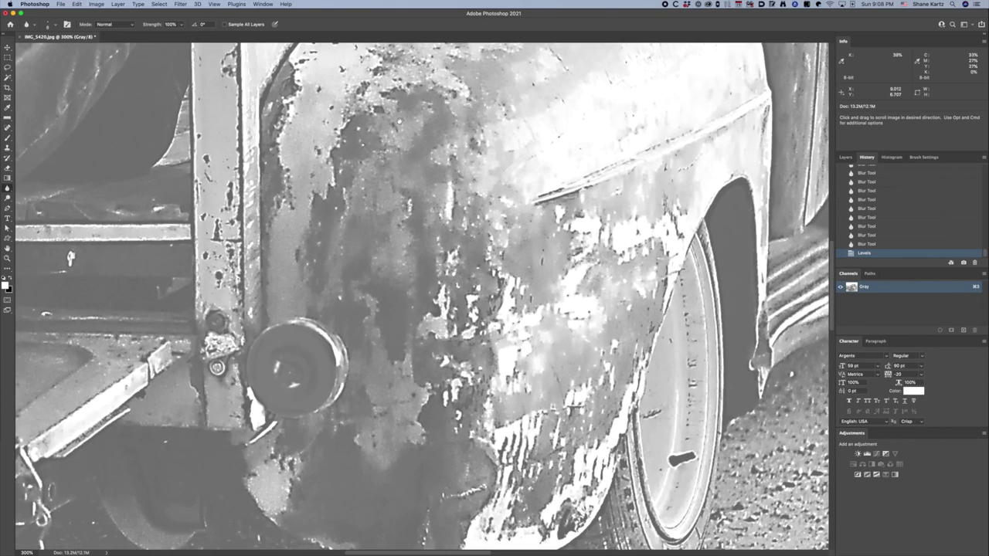
{"action": "left_click_drag", "start_coordinate": [491, 417], "coordinate": [433, 169]}
{"action": "scroll", "coordinate": [422, 296], "scroll_direction": "down", "scroll_amount": 3}
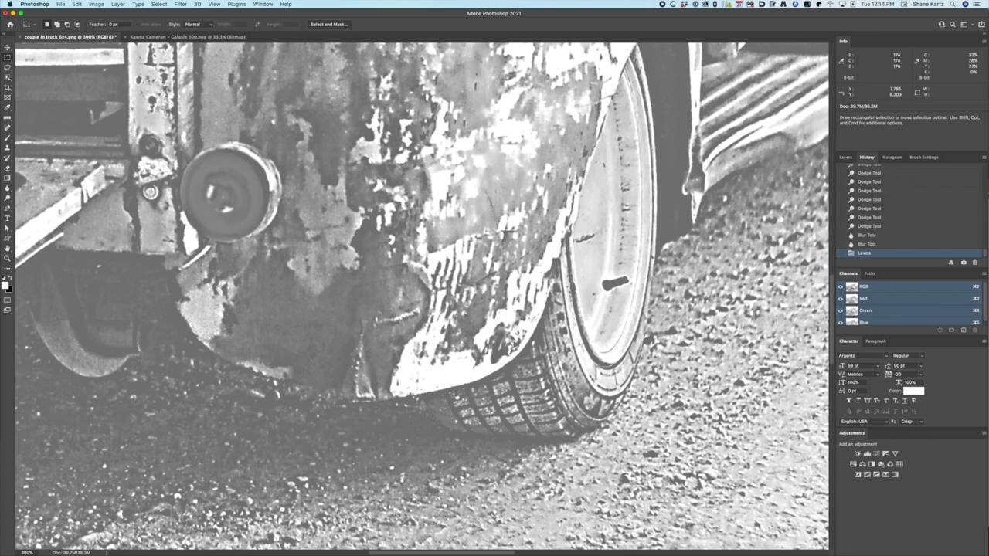
{"action": "key", "text": "o"}
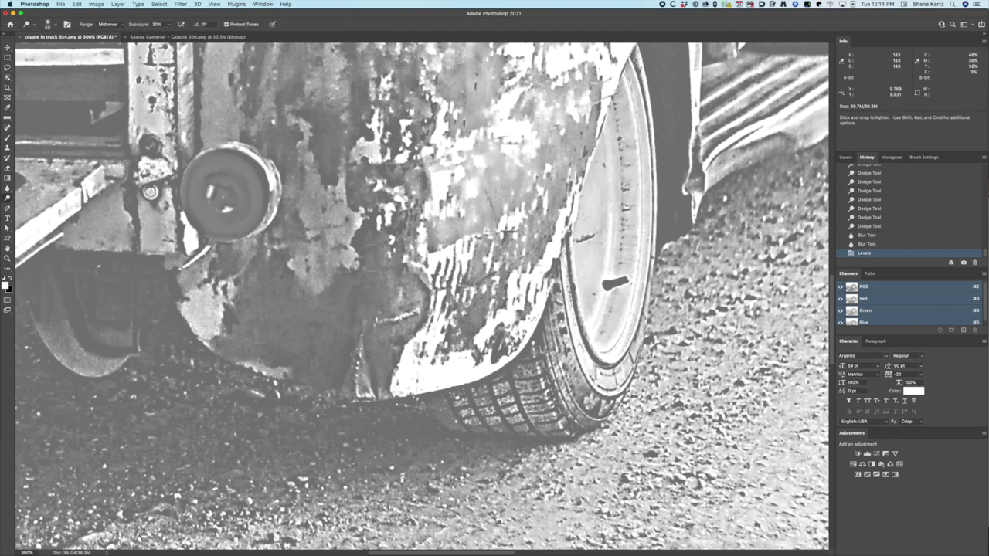
{"action": "left_click", "coordinate": [114, 23]}
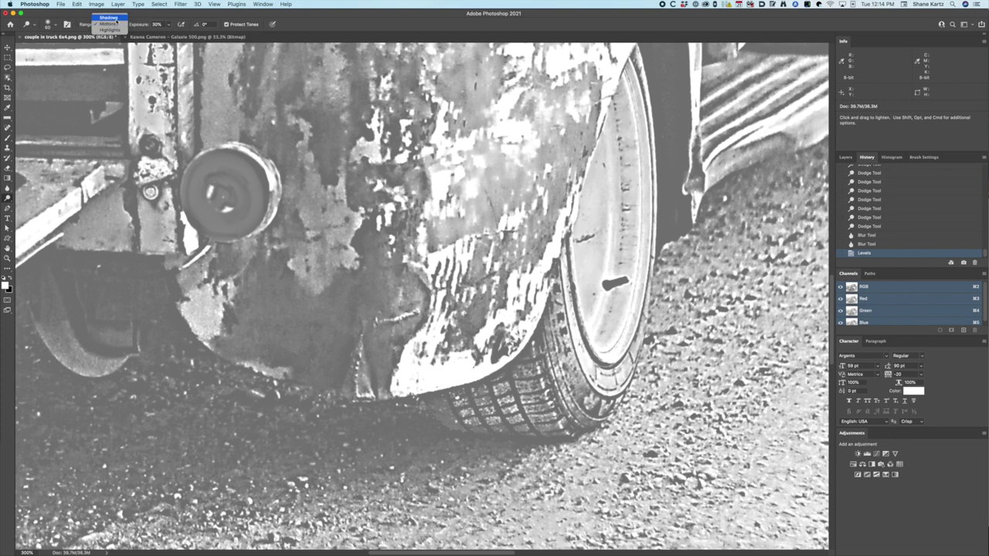
{"action": "left_click", "coordinate": [115, 24]}
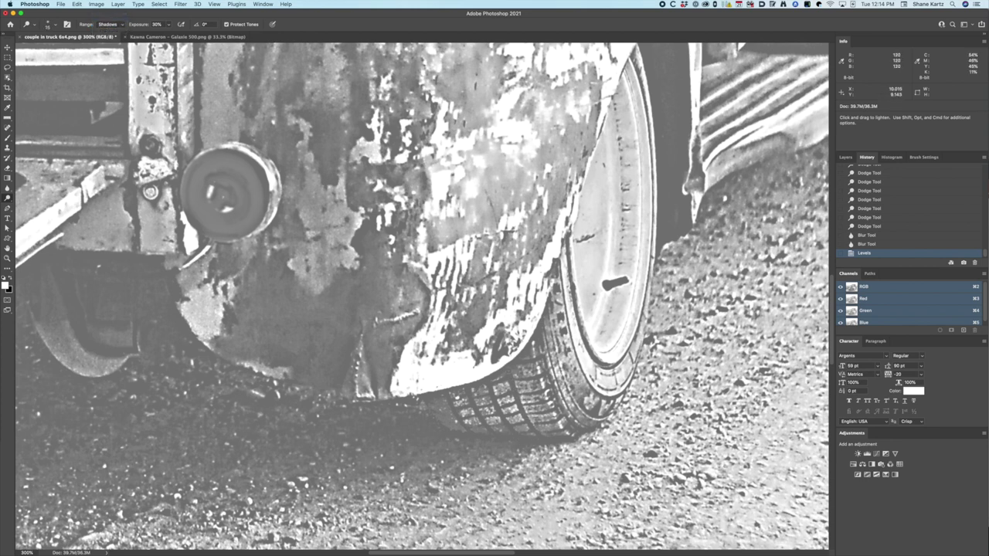
{"action": "mouse_move", "coordinate": [509, 376]}
{"action": "left_mouse_down", "text": "alt"}
{"action": "mouse_move", "coordinate": [535, 432]}
{"action": "mouse_move", "coordinate": [495, 407]}
{"action": "mouse_move", "coordinate": [512, 430]}
{"action": "mouse_move", "coordinate": [487, 428]}
{"action": "left_mouse_up", "text": "alt"}
{"action": "left_click_drag", "start_coordinate": [444, 393], "coordinate": [472, 435], "text": "alt"}
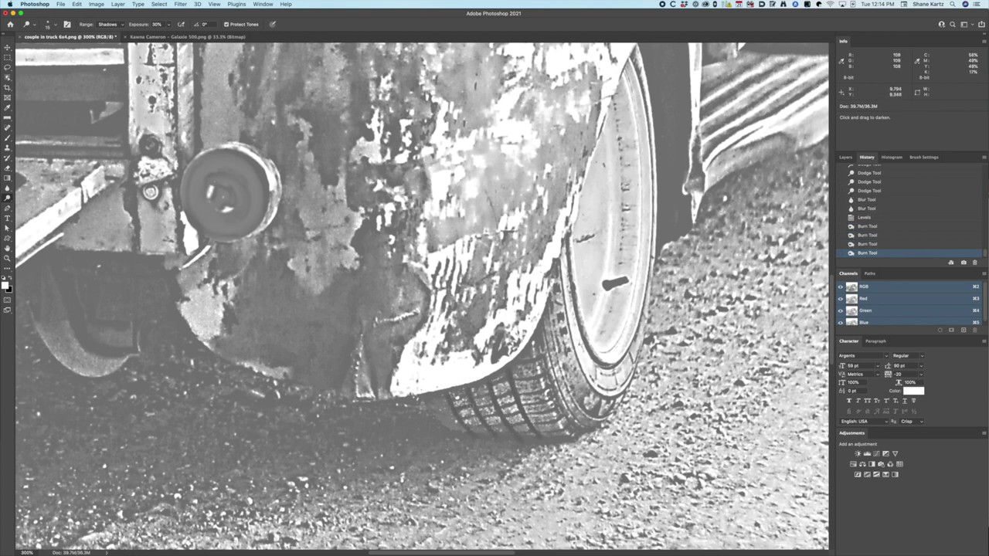
Step: Darken the remaining lengthwise tread grooves of the tire under the rusty fender with the Burn tool
{"action": "left_click", "coordinate": [473, 436], "text": "alt"}
{"action": "left_click", "coordinate": [476, 438], "text": "alt"}
{"action": "left_click", "coordinate": [481, 430], "text": "alt"}
{"action": "left_click", "coordinate": [485, 420], "text": "alt"}
{"action": "left_click", "coordinate": [490, 409], "text": "alt"}
{"action": "left_click", "coordinate": [494, 400], "text": "alt"}
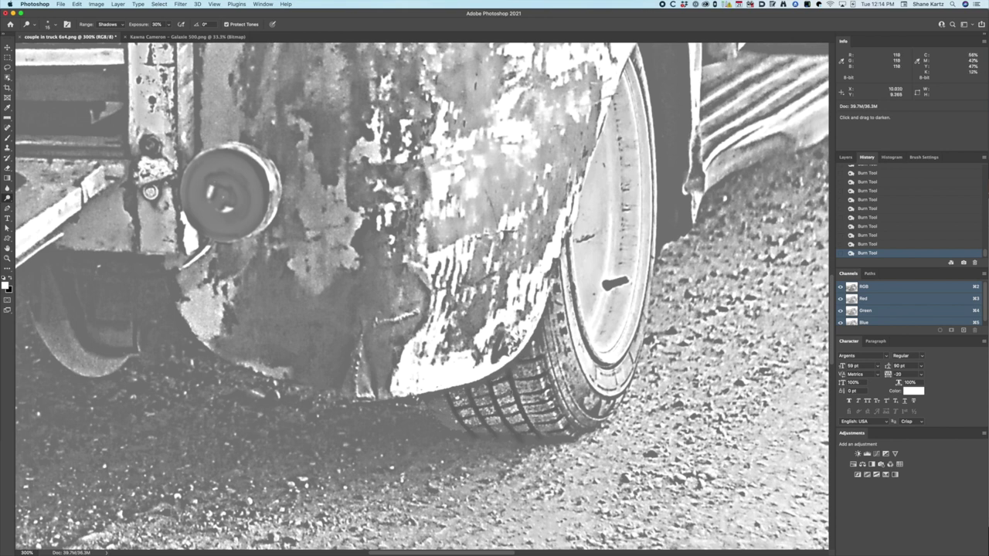
{"action": "left_click_drag", "start_coordinate": [495, 401], "coordinate": [516, 433]}
{"action": "left_click_drag", "start_coordinate": [509, 374], "coordinate": [537, 435]}
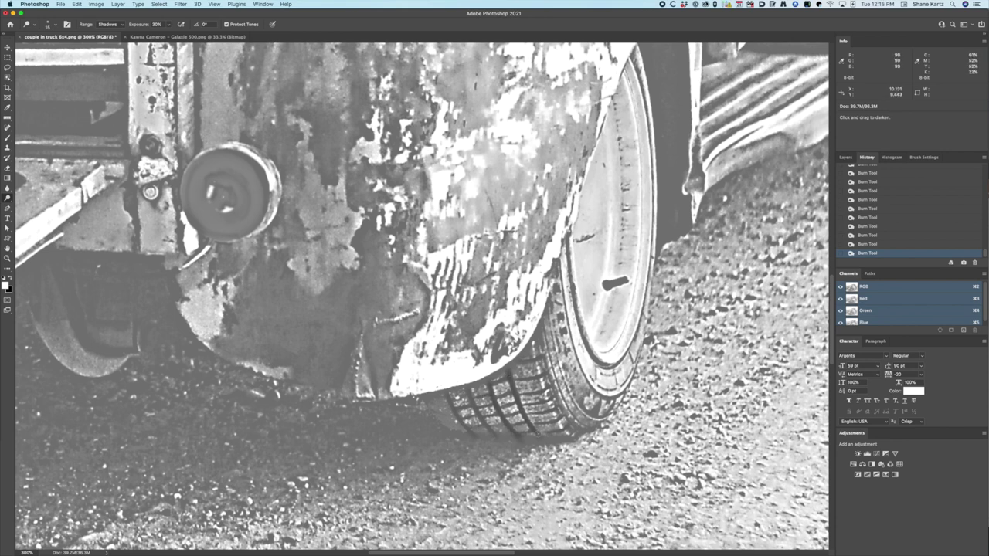
{"action": "mouse_move", "coordinate": [466, 391]}
{"action": "left_mouse_down"}
{"action": "mouse_move", "coordinate": [488, 433]}
{"action": "mouse_move", "coordinate": [455, 413]}
{"action": "mouse_move", "coordinate": [473, 437]}
{"action": "left_mouse_up"}
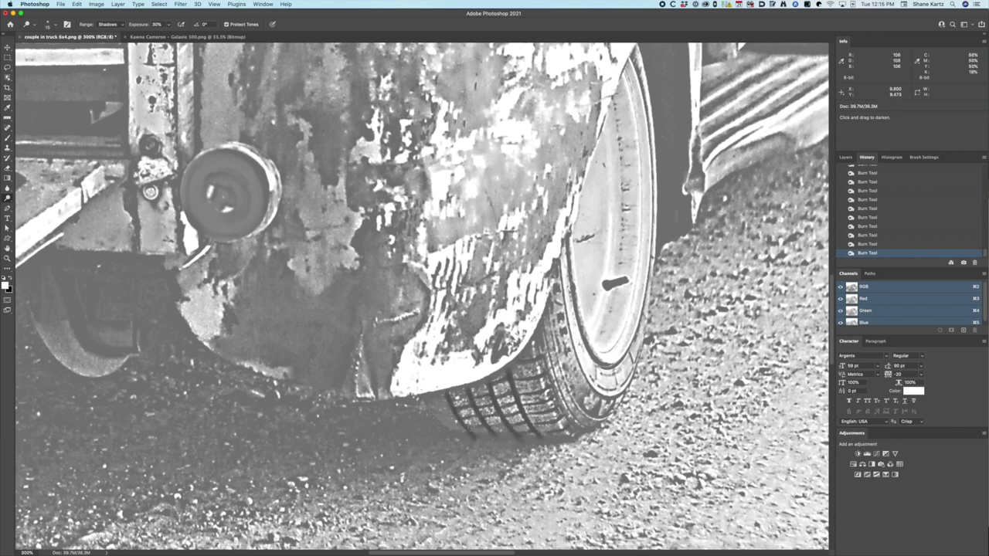
Step: Lighten the overly dark groove ends at the lower edge of the tire tread with the Dodge tool
{"action": "key", "text": "alt"}
{"action": "left_click", "coordinate": [473, 437]}
{"action": "left_click", "coordinate": [473, 437]}
{"action": "left_click", "coordinate": [473, 437]}
{"action": "left_click", "coordinate": [472, 436]}
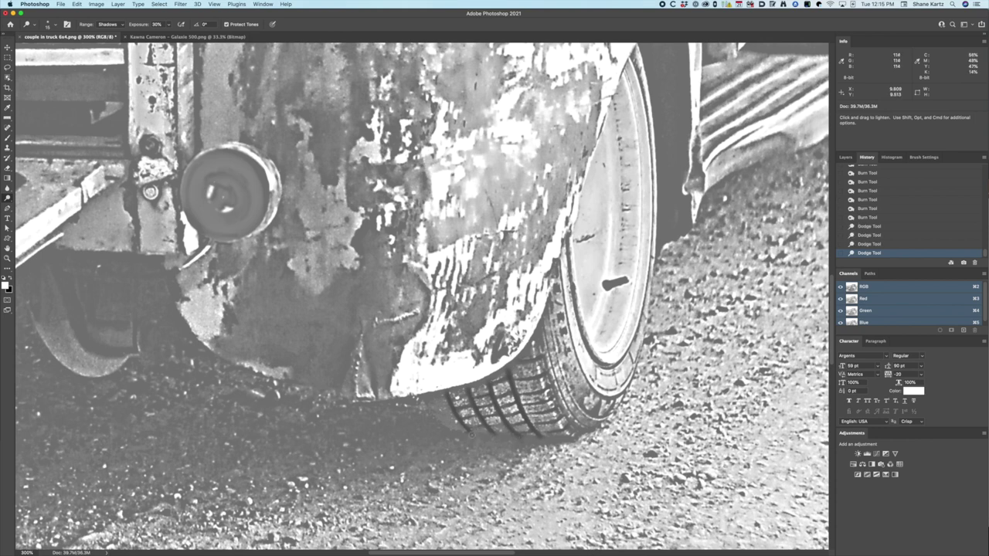
{"action": "left_click", "coordinate": [495, 435]}
Step: Darken the cross grooves and the tread's shoulder on the tire under the rusty fender with the Burn tool
{"action": "left_click", "coordinate": [563, 426], "text": "alt"}
{"action": "left_click", "coordinate": [558, 421], "text": "alt"}
{"action": "left_click", "coordinate": [554, 417], "text": "alt"}
{"action": "left_click", "coordinate": [550, 411], "text": "alt"}
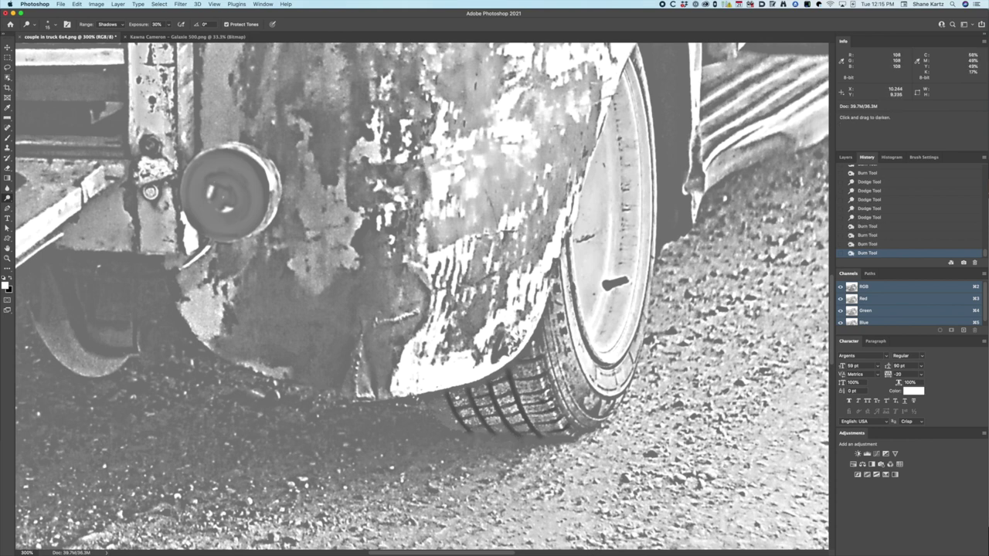
{"action": "left_click", "coordinate": [545, 404], "text": "alt"}
{"action": "left_click", "coordinate": [540, 398], "text": "alt"}
{"action": "left_click", "coordinate": [550, 401], "text": "alt"}
{"action": "left_click", "coordinate": [573, 406], "text": "alt"}
{"action": "left_click", "coordinate": [595, 410], "text": "alt"}
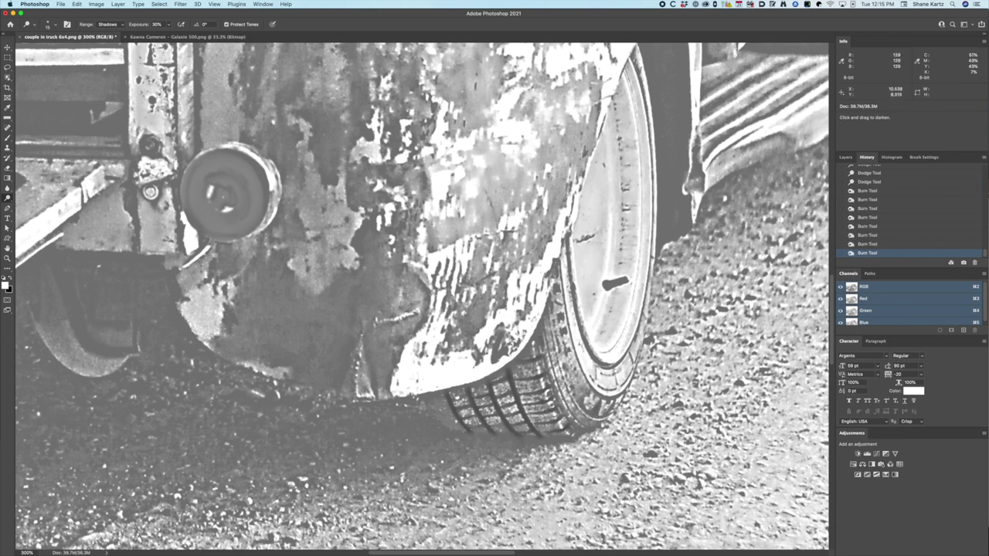
{"action": "left_click", "coordinate": [587, 417], "text": "alt"}
Step: Darken the tire's sidewall beside the wheel rim and the tread's lower edge where it meets the ground
{"action": "mouse_move", "coordinate": [600, 363]}
{"action": "left_mouse_down"}
{"action": "mouse_move", "coordinate": [580, 327]}
{"action": "mouse_move", "coordinate": [567, 241]}
{"action": "left_mouse_up"}
{"action": "key", "text": "alt"}
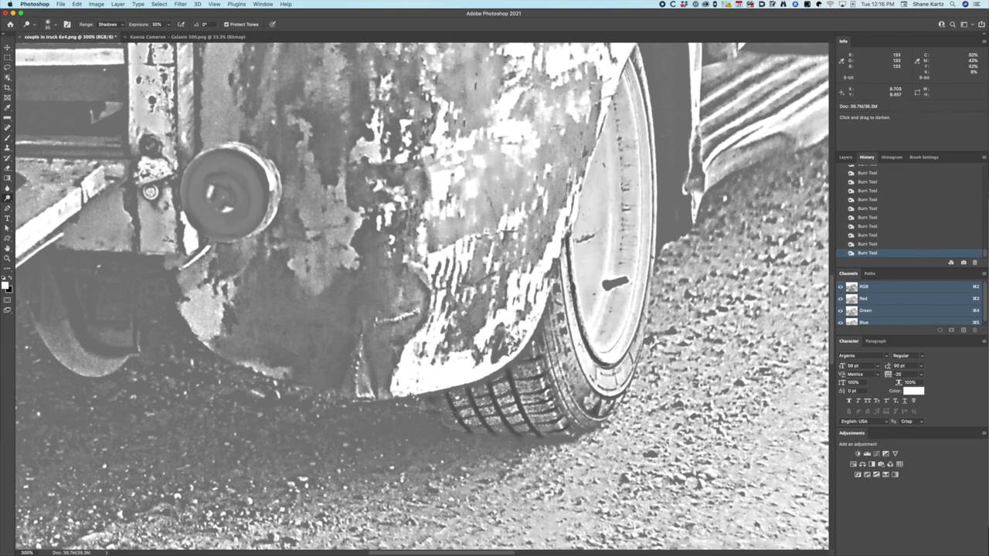
{"action": "left_click_drag", "start_coordinate": [573, 430], "coordinate": [462, 436]}
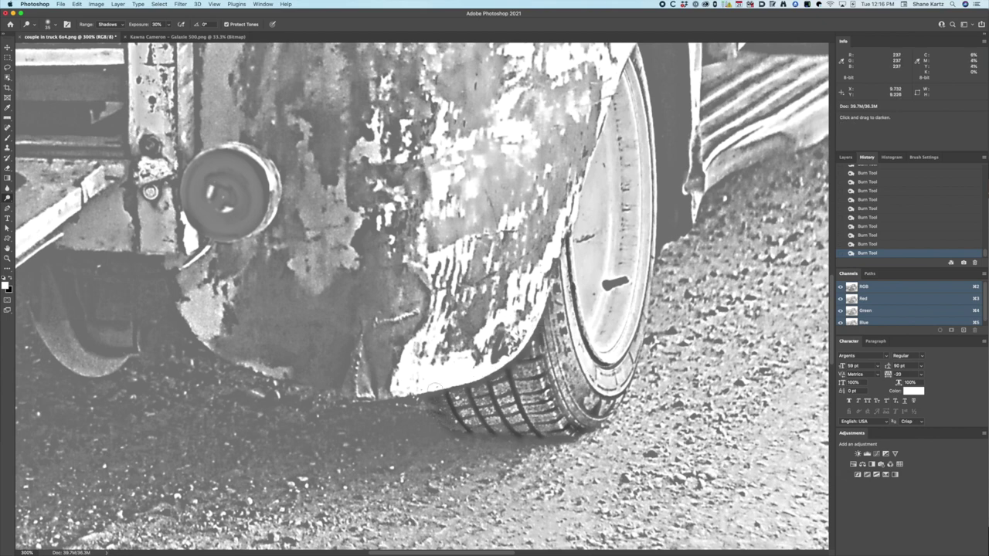
Step: Darken the truck's front tire beyond the running board with the Burn tool
{"action": "key", "text": "space"}
{"action": "left_click_drag", "start_coordinate": [714, 212], "coordinate": [316, 379]}
{"action": "mouse_move", "coordinate": [508, 207]}
{"action": "left_mouse_down"}
{"action": "mouse_move", "coordinate": [495, 266]}
{"action": "mouse_move", "coordinate": [540, 247]}
{"action": "mouse_move", "coordinate": [532, 224]}
{"action": "mouse_move", "coordinate": [503, 272]}
{"action": "left_mouse_up"}
{"action": "mouse_move", "coordinate": [516, 147]}
{"action": "left_mouse_down"}
{"action": "mouse_move", "coordinate": [518, 199]}
{"action": "mouse_move", "coordinate": [548, 261]}
{"action": "left_mouse_up"}
{"action": "left_click_drag", "start_coordinate": [563, 54], "coordinate": [564, 193]}
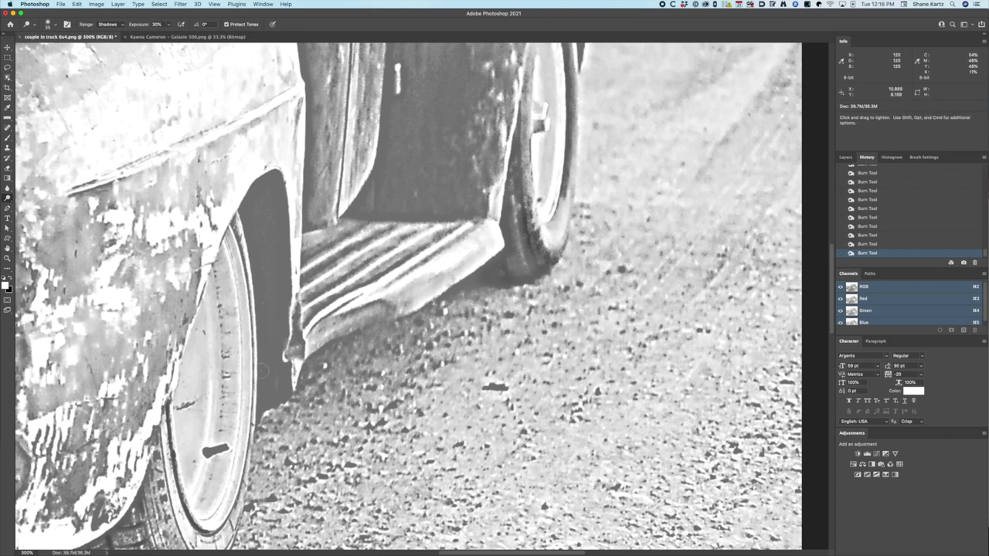
Step: Darken the curved wheel part beneath the truck bed, between the tailgate chain and the rusty fender, with the Burn tool
{"action": "mouse_move", "coordinate": [254, 210]}
{"action": "left_mouse_down"}
{"action": "mouse_move", "coordinate": [264, 405]}
{"action": "mouse_move", "coordinate": [254, 205]}
{"action": "mouse_move", "coordinate": [732, 93]}
{"action": "left_mouse_up"}
{"action": "left_click_drag", "start_coordinate": [161, 281], "coordinate": [408, 228]}
{"action": "left_click_drag", "start_coordinate": [382, 258], "coordinate": [433, 352]}
{"action": "left_click_drag", "start_coordinate": [457, 213], "coordinate": [455, 171]}
{"action": "left_click_drag", "start_coordinate": [502, 210], "coordinate": [496, 158]}
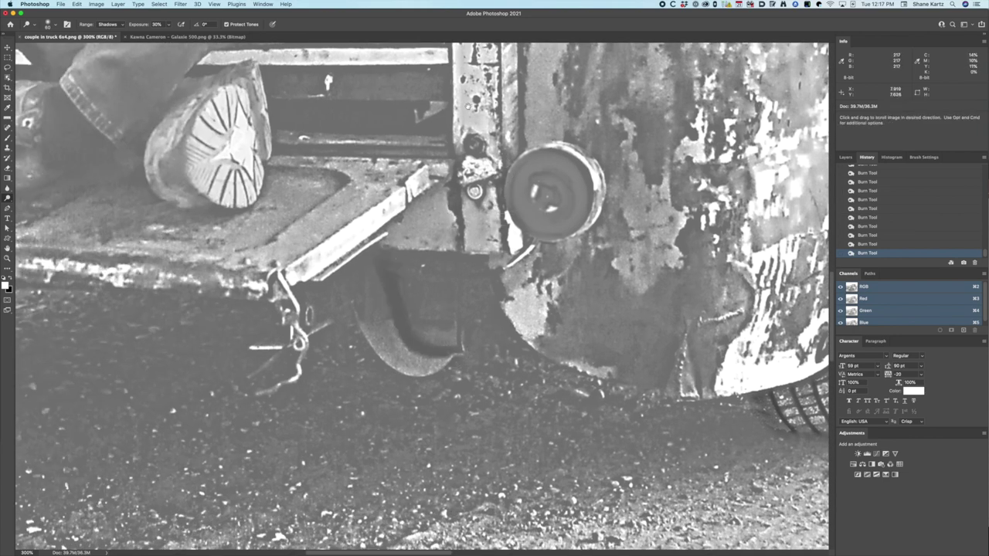
{"action": "left_click_drag", "start_coordinate": [547, 196], "coordinate": [598, 409]}
{"action": "mouse_move", "coordinate": [343, 318]}
{"action": "left_mouse_down"}
{"action": "mouse_move", "coordinate": [452, 323]}
{"action": "mouse_move", "coordinate": [457, 335]}
{"action": "left_mouse_up"}
Step: Darken the lower tread edge of the rear tire beside the license plate with the Burn tool
{"action": "left_click_drag", "start_coordinate": [263, 340], "coordinate": [740, 301]}
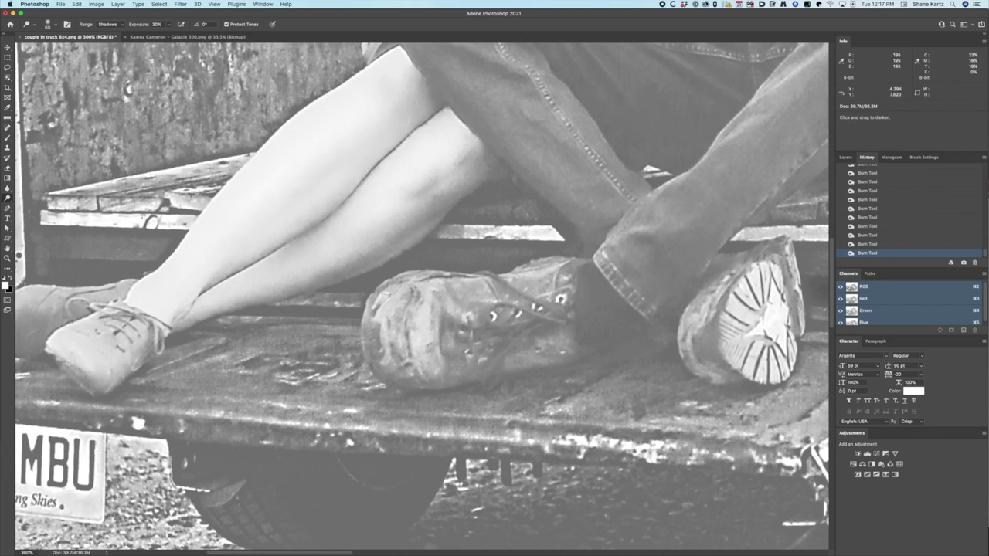
{"action": "left_click_drag", "start_coordinate": [425, 297], "coordinate": [495, 104]}
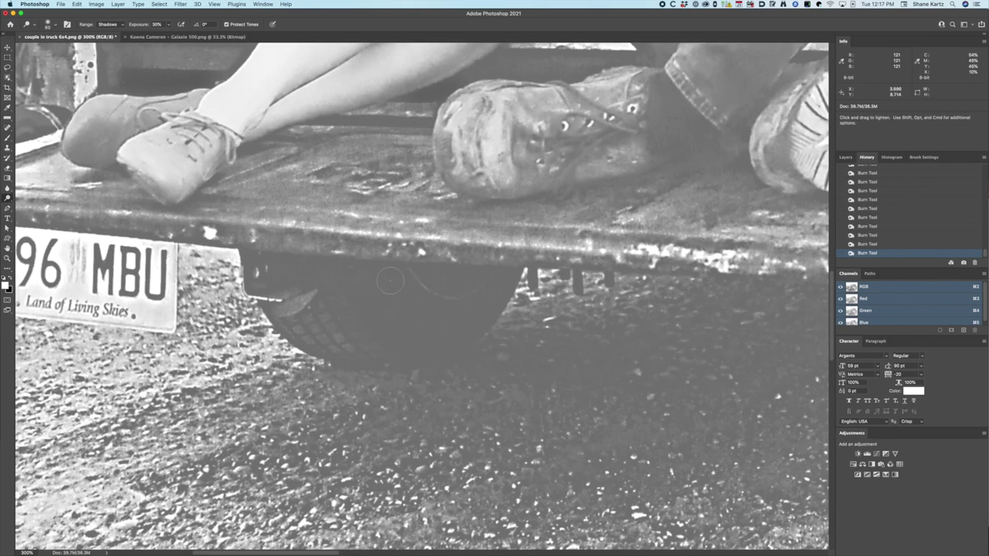
{"action": "mouse_move", "coordinate": [282, 319]}
{"action": "left_mouse_down"}
{"action": "mouse_move", "coordinate": [324, 351]}
{"action": "mouse_move", "coordinate": [374, 363]}
{"action": "left_mouse_up"}
{"action": "left_click_drag", "start_coordinate": [312, 308], "coordinate": [352, 357]}
{"action": "mouse_move", "coordinate": [327, 303]}
{"action": "left_mouse_down"}
{"action": "mouse_move", "coordinate": [317, 329]}
{"action": "mouse_move", "coordinate": [311, 308]}
{"action": "mouse_move", "coordinate": [355, 358]}
{"action": "left_mouse_up"}
{"action": "key", "text": "super+z"}
{"action": "key", "text": "super+z"}
Step: Darken the crossing tread grooves of the tire beside the license plate using a smaller Burn brush
{"action": "key", "text": "bracketleft"}
{"action": "left_click_drag", "start_coordinate": [324, 304], "coordinate": [370, 357]}
{"action": "mouse_move", "coordinate": [298, 316]}
{"action": "left_mouse_down"}
{"action": "mouse_move", "coordinate": [332, 354]}
{"action": "mouse_move", "coordinate": [313, 353]}
{"action": "left_mouse_up"}
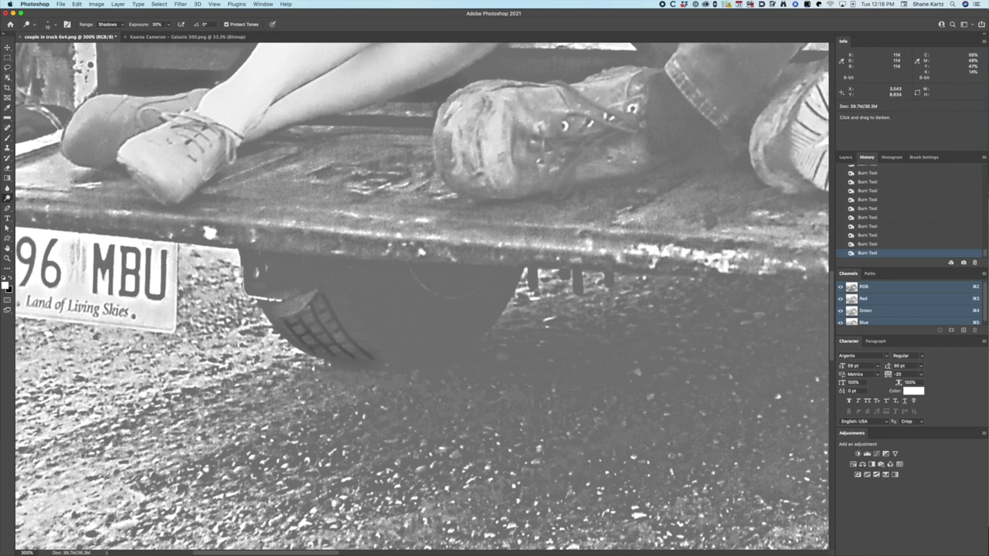
Step: Enlarge the brush and burn a soft shadow along the sidewall edge next to the tread pattern
{"action": "key", "text": "bracketright"}
{"action": "key", "text": "bracketright"}
{"action": "key", "text": "bracketright"}
{"action": "key", "text": "bracketright"}
{"action": "key", "text": "bracketright"}
{"action": "key", "text": "bracketright"}
{"action": "key", "text": "bracketright"}
{"action": "mouse_move", "coordinate": [345, 266]}
{"action": "left_mouse_down"}
{"action": "mouse_move", "coordinate": [358, 305]}
{"action": "mouse_move", "coordinate": [389, 353]}
{"action": "left_mouse_up"}
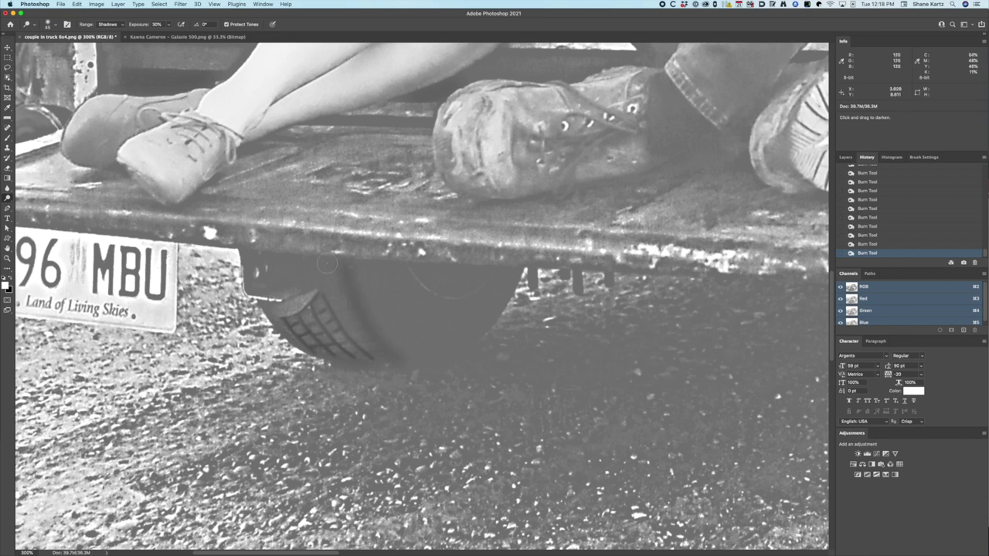
Step: Lower the exposure to 20% and deepen the shading beside the tread and next to the bumper bracket
{"action": "key", "text": "2"}
{"action": "left_click_drag", "start_coordinate": [331, 270], "coordinate": [371, 350]}
{"action": "mouse_move", "coordinate": [272, 269]}
{"action": "left_mouse_down"}
{"action": "mouse_move", "coordinate": [302, 273]}
{"action": "mouse_move", "coordinate": [260, 283]}
{"action": "left_mouse_up"}
Step: Darken the hub area of the tire beside the license plate with the Burn tool, reducing the brush for its edge
{"action": "left_click_drag", "start_coordinate": [468, 273], "coordinate": [429, 281]}
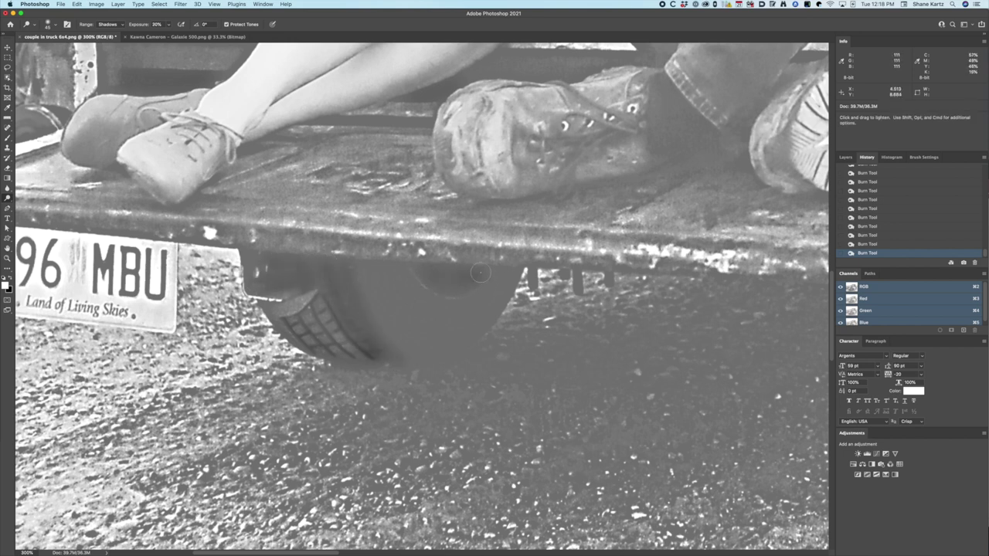
{"action": "key", "text": "bracketleft"}
{"action": "key", "text": "bracketleft"}
{"action": "key", "text": "bracketleft"}
{"action": "key", "text": "bracketleft"}
{"action": "key", "text": "bracketleft"}
{"action": "mouse_move", "coordinate": [487, 270]}
{"action": "left_mouse_down"}
{"action": "mouse_move", "coordinate": [465, 287]}
{"action": "mouse_move", "coordinate": [417, 267]}
{"action": "mouse_move", "coordinate": [452, 280]}
{"action": "mouse_move", "coordinate": [424, 266]}
{"action": "mouse_move", "coordinate": [482, 269]}
{"action": "mouse_move", "coordinate": [438, 279]}
{"action": "mouse_move", "coordinate": [468, 274]}
{"action": "mouse_move", "coordinate": [446, 292]}
{"action": "mouse_move", "coordinate": [487, 268]}
{"action": "left_mouse_up"}
Step: Burn the tire's sidewall and the shaded area by the bumper bracket with a larger brush
{"action": "key", "text": "bracketright"}
{"action": "key", "text": "bracketright"}
{"action": "key", "text": "bracketright"}
{"action": "key", "text": "bracketright"}
{"action": "key", "text": "bracketright"}
{"action": "key", "text": "bracketright"}
{"action": "key", "text": "bracketright"}
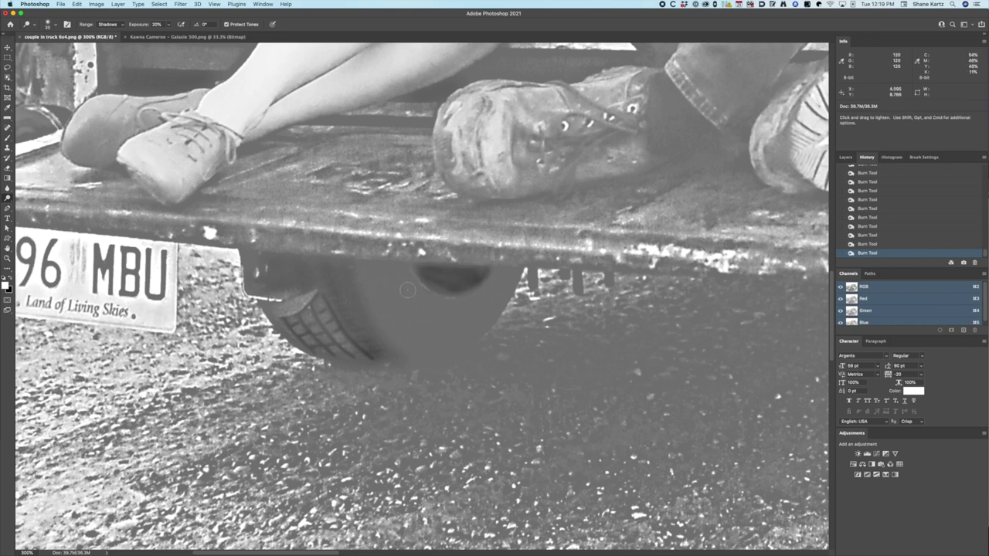
{"action": "mouse_move", "coordinate": [377, 282]}
{"action": "left_mouse_down"}
{"action": "mouse_move", "coordinate": [398, 329]}
{"action": "mouse_move", "coordinate": [499, 283]}
{"action": "mouse_move", "coordinate": [374, 309]}
{"action": "mouse_move", "coordinate": [358, 370]}
{"action": "mouse_move", "coordinate": [349, 365]}
{"action": "mouse_move", "coordinate": [444, 356]}
{"action": "mouse_move", "coordinate": [326, 360]}
{"action": "mouse_move", "coordinate": [378, 328]}
{"action": "mouse_move", "coordinate": [322, 311]}
{"action": "mouse_move", "coordinate": [310, 323]}
{"action": "mouse_move", "coordinate": [343, 342]}
{"action": "mouse_move", "coordinate": [320, 340]}
{"action": "left_mouse_up"}
{"action": "left_click", "coordinate": [264, 274]}
{"action": "left_click_drag", "start_coordinate": [264, 273], "coordinate": [286, 274]}
Step: Resize the brush and shade the tire's inner sidewall along the edge of the hub
{"action": "key", "text": "bracketleft"}
{"action": "key", "text": "bracketleft"}
{"action": "key", "text": "bracketleft"}
{"action": "key", "text": "bracketleft"}
{"action": "key", "text": "bracketleft"}
{"action": "key", "text": "bracketleft"}
{"action": "key", "text": "bracketleft"}
{"action": "key", "text": "bracketleft"}
{"action": "key", "text": "bracketleft"}
{"action": "key", "text": "bracketleft"}
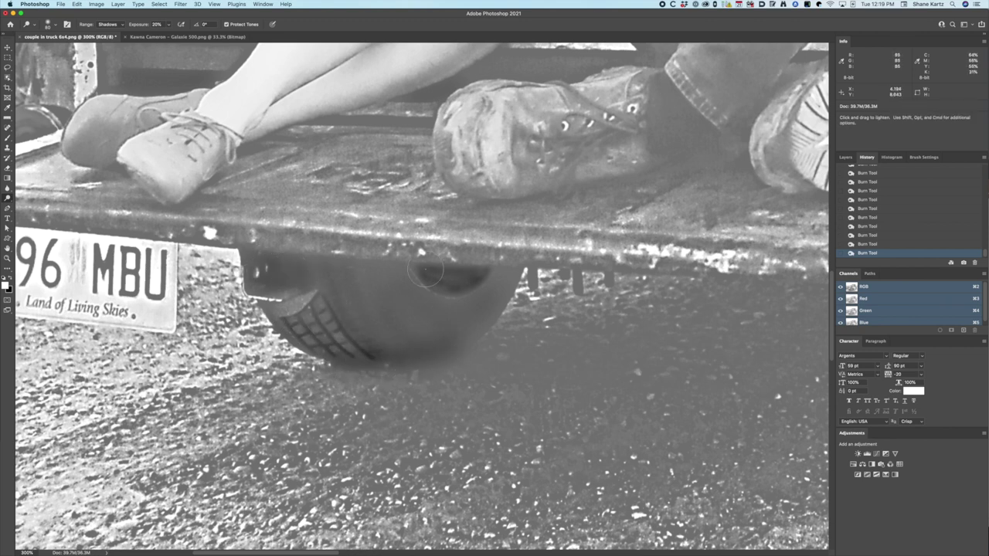
{"action": "mouse_move", "coordinate": [414, 266]}
{"action": "left_mouse_down"}
{"action": "mouse_move", "coordinate": [466, 267]}
{"action": "mouse_move", "coordinate": [424, 266]}
{"action": "mouse_move", "coordinate": [438, 284]}
{"action": "left_mouse_up"}
Step: Enlarge the brush and lighten the middle of the sidewall between the hub and the tread with the Dodge tool
{"action": "key", "text": "bracketright"}
{"action": "key", "text": "bracketright"}
{"action": "key", "text": "bracketright"}
{"action": "key", "text": "bracketright"}
{"action": "key", "text": "bracketright"}
{"action": "key", "text": "bracketright"}
{"action": "key", "text": "bracketright"}
{"action": "key", "text": "bracketright"}
{"action": "key", "text": "bracketright"}
{"action": "left_click", "coordinate": [439, 284]}
{"action": "mouse_move", "coordinate": [363, 282]}
{"action": "left_mouse_down"}
{"action": "mouse_move", "coordinate": [405, 330]}
{"action": "mouse_move", "coordinate": [403, 309]}
{"action": "left_mouse_up"}
Step: Lighten the tire beside the license plate in the zoomed-out photo with the Dodge tool at a 150-pixel brush size
{"action": "key", "text": "super+minus"}
{"action": "key", "text": "super+minus"}
{"action": "key", "text": "super+minus"}
{"action": "key", "text": "super+plus"}
{"action": "key", "text": "super+minus"}
{"action": "key", "text": "bracketright"}
{"action": "key", "text": "bracketright"}
{"action": "key", "text": "bracketright"}
{"action": "key", "text": "bracketright"}
{"action": "key", "text": "bracketright"}
{"action": "left_click", "coordinate": [408, 308]}
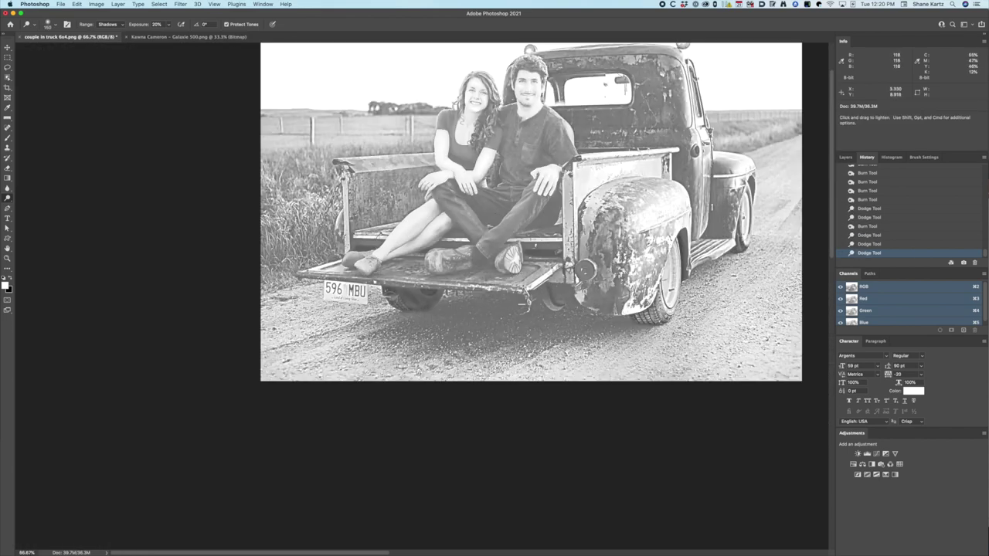
{"action": "left_click", "coordinate": [400, 297]}
Step: Refine the shading of the tire's sidewall below the hub with alternating Burn and Dodge touches at 20% exposure
{"action": "key", "text": "super+plus"}
{"action": "key", "text": "super+plus"}
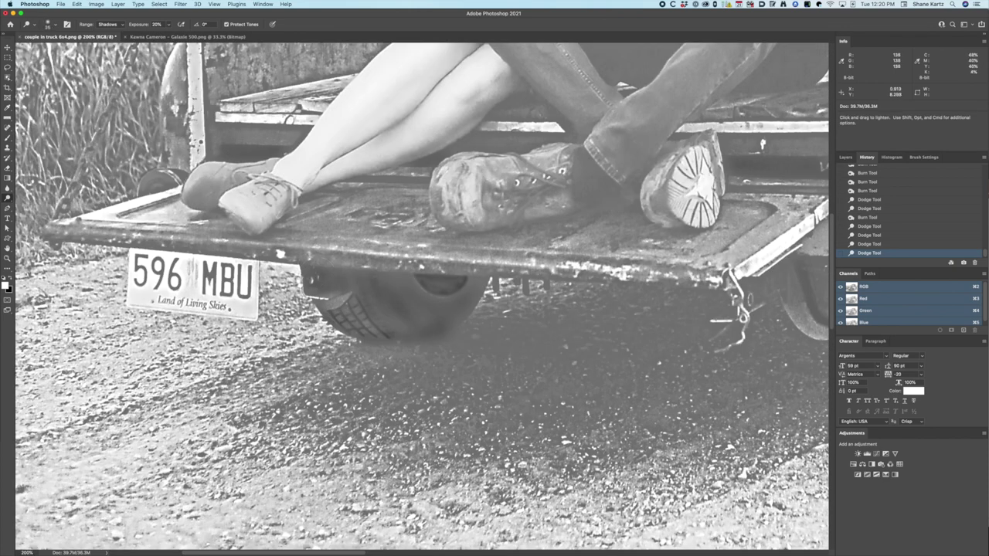
{"action": "left_click", "coordinate": [433, 317], "text": "alt"}
{"action": "left_click", "coordinate": [429, 316], "text": "alt"}
{"action": "left_click", "coordinate": [425, 313]}
{"action": "left_click", "coordinate": [419, 311], "text": "alt"}
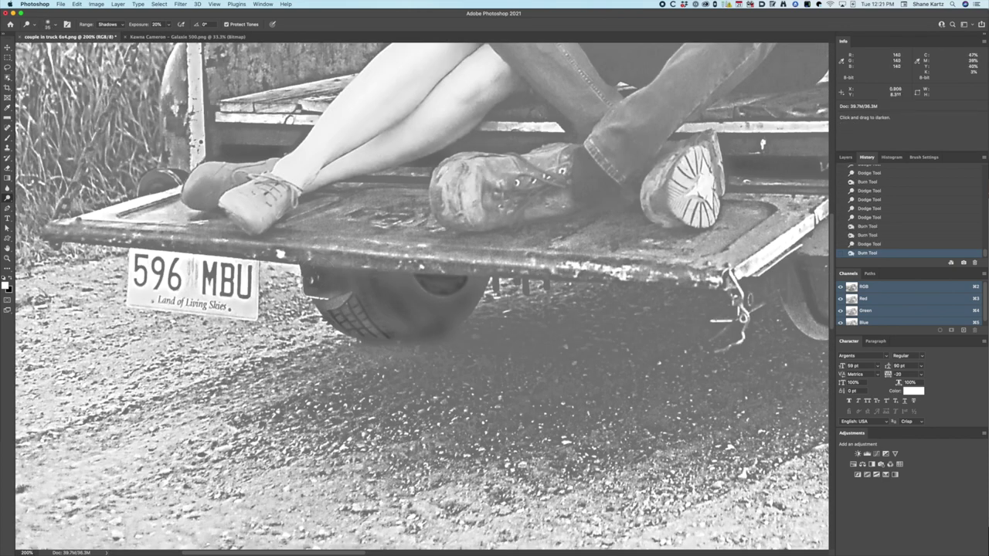
Step: Darken the tire's lower sidewall and the shadow under the tailgate with Burn touches in the Shadows range at 20% exposure
{"action": "left_click", "coordinate": [419, 310], "text": "alt"}
{"action": "left_click", "coordinate": [421, 312]}
{"action": "left_click", "coordinate": [425, 317], "text": "alt"}
{"action": "left_click", "coordinate": [429, 321], "text": "alt"}
{"action": "left_click", "coordinate": [432, 322], "text": "alt"}
{"action": "left_click", "coordinate": [699, 293], "text": "alt"}
{"action": "left_click", "coordinate": [687, 290], "text": "alt"}
{"action": "left_click", "coordinate": [680, 286], "text": "alt"}
{"action": "left_click", "coordinate": [664, 282], "text": "alt"}
{"action": "left_click", "coordinate": [493, 273], "text": "alt"}
{"action": "key", "text": "["}
{"action": "key", "text": "["}
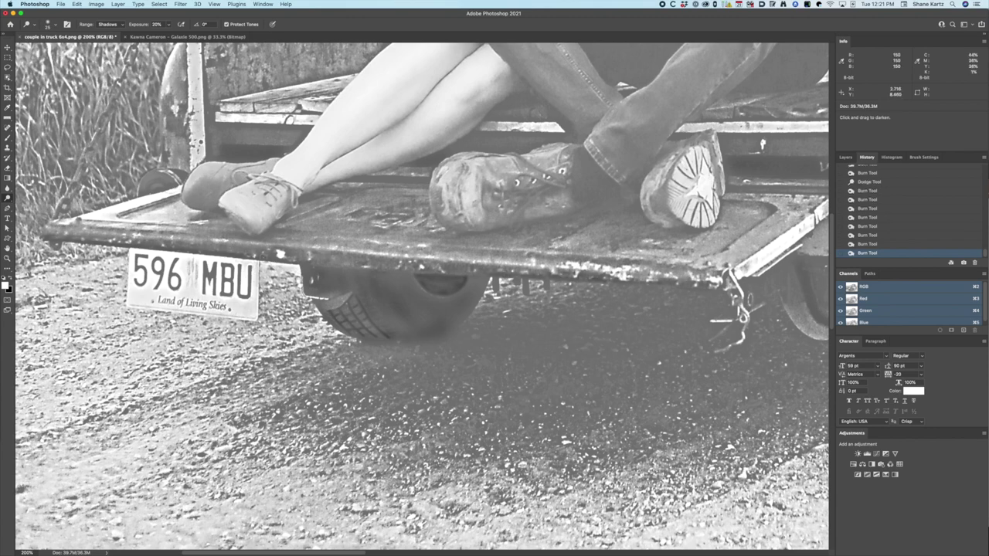
Step: Lighten the area around the woman's lower legs with the Dodge tool set to Midtones, 20% exposure and a 200-pixel brush
{"action": "key", "text": "super+0"}
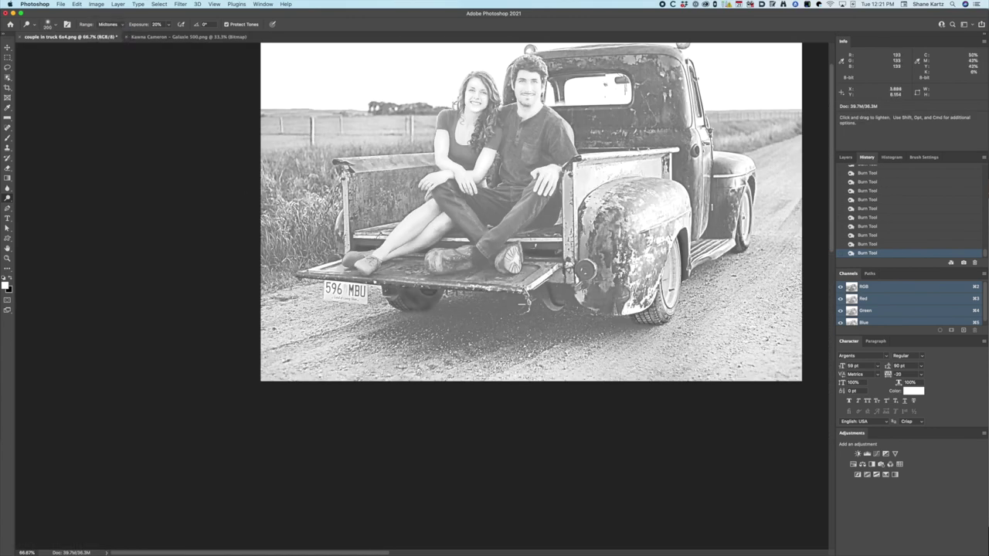
{"action": "left_click", "coordinate": [398, 243]}
{"action": "left_click", "coordinate": [398, 244]}
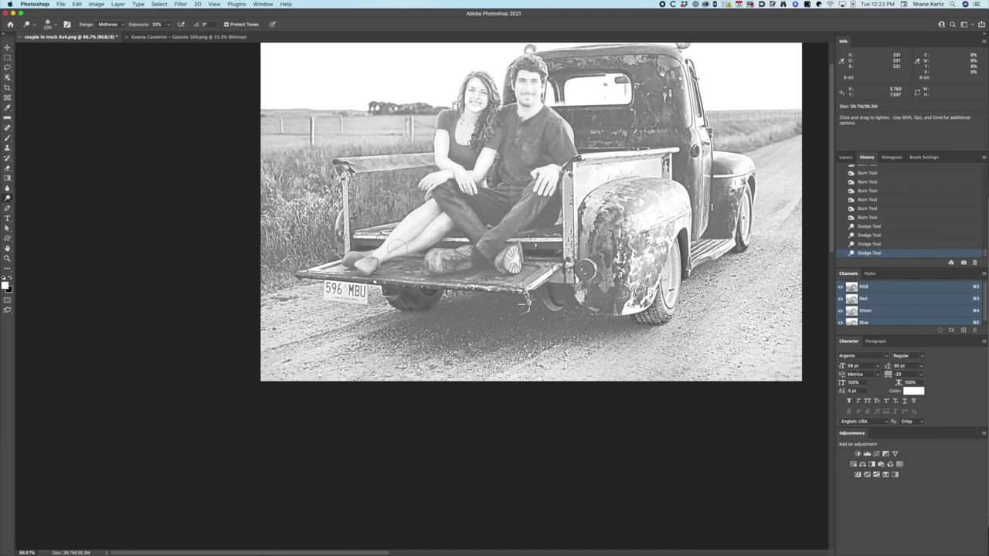
{"action": "left_click", "coordinate": [396, 251]}
Step: Shrink the brush and darken the mirror-side edge of the cab's rear window frame with the Burn tool at 20% exposure
{"action": "left_click_drag", "start_coordinate": [606, 124], "coordinate": [512, 247]}
{"action": "key", "text": "super+plus"}
{"action": "key", "text": "super+plus"}
{"action": "left_click_drag", "start_coordinate": [652, 76], "coordinate": [510, 212]}
{"action": "key", "text": "["}
{"action": "key", "text": "["}
{"action": "key", "text": "["}
{"action": "key", "text": "["}
{"action": "key", "text": "["}
{"action": "key", "text": "["}
{"action": "key", "text": "["}
{"action": "key", "text": "["}
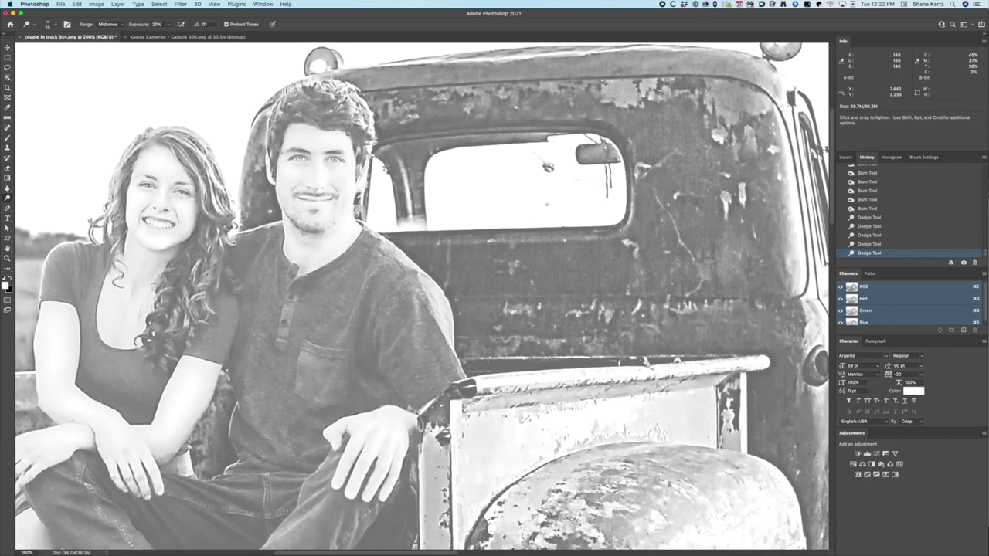
{"action": "mouse_move", "coordinate": [615, 128]}
{"action": "left_mouse_down"}
{"action": "mouse_move", "coordinate": [386, 136]}
{"action": "mouse_move", "coordinate": [622, 137]}
{"action": "left_mouse_up"}
{"action": "left_click_drag", "start_coordinate": [629, 178], "coordinate": [624, 222]}
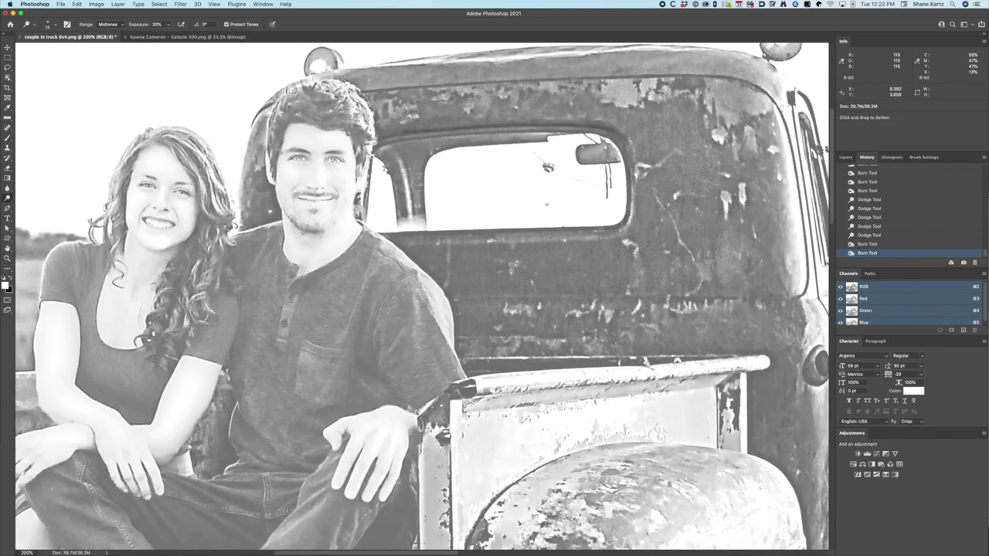
Step: Burn along the bottom, side and top edges of the rear window frame and the cord hanging below the mirror
{"action": "left_click_drag", "start_coordinate": [537, 232], "coordinate": [426, 232]}
{"action": "left_click_drag", "start_coordinate": [629, 208], "coordinate": [622, 150]}
{"action": "mouse_move", "coordinate": [618, 144]}
{"action": "left_mouse_down"}
{"action": "mouse_move", "coordinate": [600, 132]}
{"action": "mouse_move", "coordinate": [513, 129]}
{"action": "mouse_move", "coordinate": [390, 137]}
{"action": "left_mouse_up"}
{"action": "left_click_drag", "start_coordinate": [582, 181], "coordinate": [600, 184]}
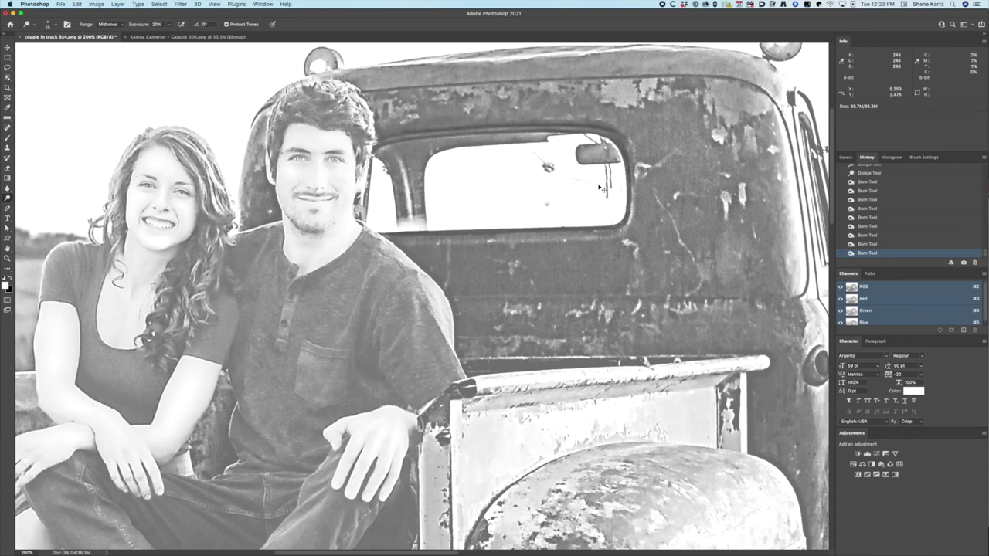
Step: Paint the crack lines inside the rear window in black with the Brush tool at 10% opacity
{"action": "key", "text": "super+plus"}
{"action": "left_click", "coordinate": [8, 137]}
{"action": "key", "text": "x"}
{"action": "left_click_drag", "start_coordinate": [605, 99], "coordinate": [653, 122]}
{"action": "left_click_drag", "start_coordinate": [656, 123], "coordinate": [724, 137]}
{"action": "mouse_move", "coordinate": [595, 116]}
{"action": "left_mouse_down"}
{"action": "mouse_move", "coordinate": [578, 99]}
{"action": "mouse_move", "coordinate": [577, 72]}
{"action": "mouse_move", "coordinate": [608, 158]}
{"action": "left_mouse_up"}
{"action": "left_click_drag", "start_coordinate": [678, 174], "coordinate": [680, 176]}
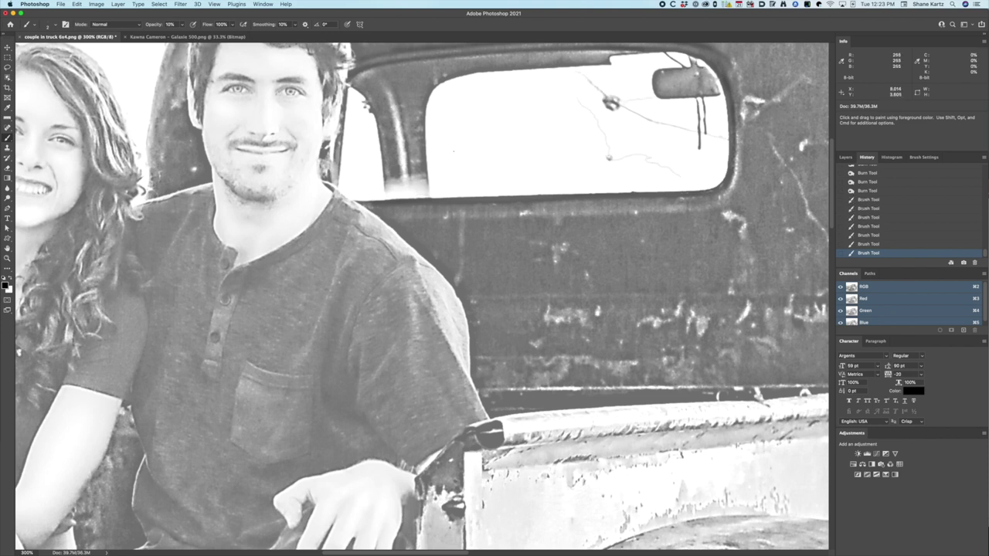
{"action": "left_click_drag", "start_coordinate": [582, 186], "coordinate": [604, 170]}
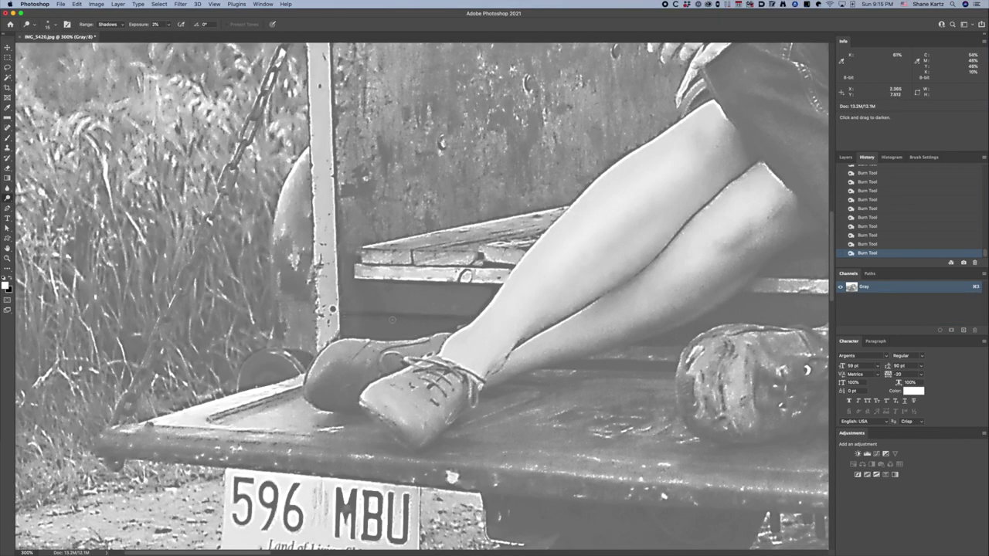
Step: In IMG_5420.jpg, darken the shadow below the wooden boards behind the shoes with the Burn tool at 2% exposure
{"action": "mouse_move", "coordinate": [392, 320]}
{"action": "left_mouse_down"}
{"action": "mouse_move", "coordinate": [354, 319]}
{"action": "mouse_move", "coordinate": [432, 326]}
{"action": "mouse_move", "coordinate": [350, 316]}
{"action": "left_mouse_up"}
{"action": "key", "text": "space"}
{"action": "left_click_drag", "start_coordinate": [618, 332], "coordinate": [432, 299]}
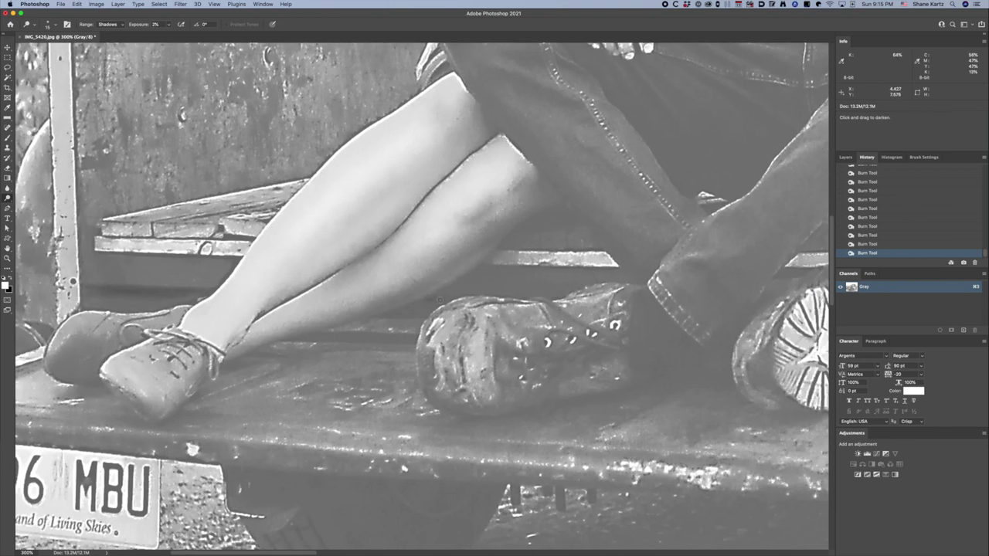
Step: Lighten the spot beside the man's crossed leg with Dodge touches in the Shadows range at 2% exposure
{"action": "key", "text": "space"}
{"action": "left_click_drag", "start_coordinate": [695, 301], "coordinate": [388, 304]}
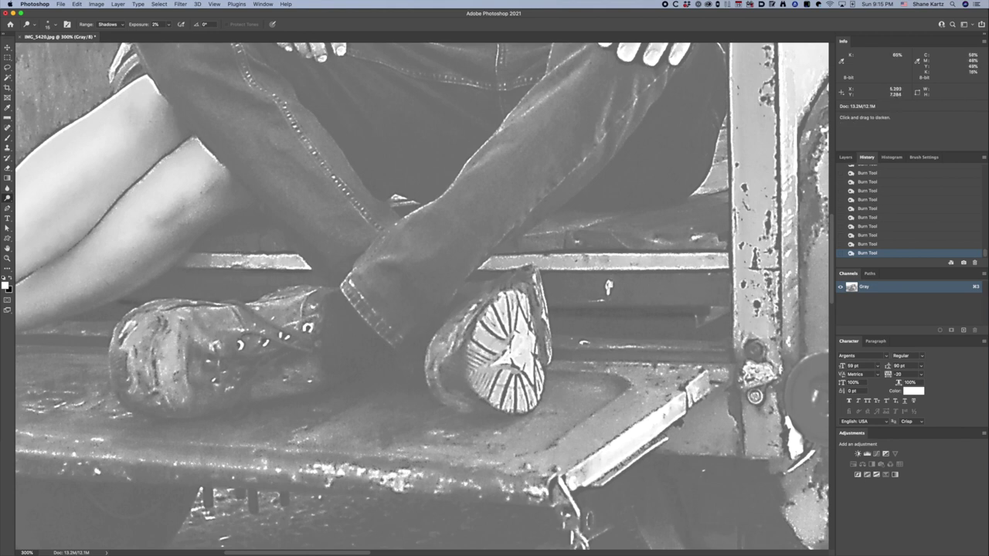
{"action": "key", "text": "alt"}
{"action": "key", "text": "alt"}
{"action": "key", "text": "alt"}
{"action": "left_click", "coordinate": [541, 216]}
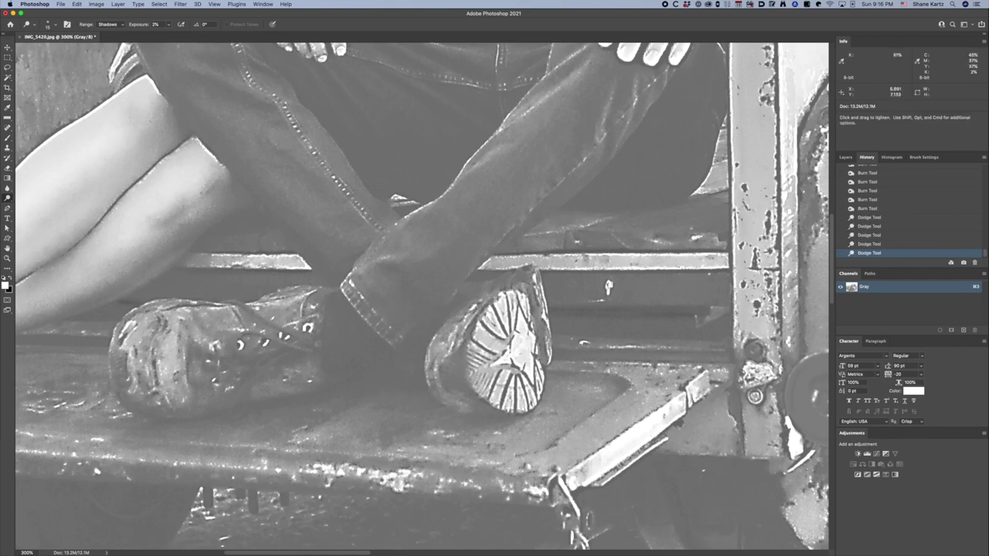
{"action": "left_click", "coordinate": [541, 217]}
Step: Lighten the man's shirt with the Dodge tool set to Midtones at 2% exposure and compare it with an earlier history state
{"action": "mouse_move", "coordinate": [347, 85]}
{"action": "left_mouse_down"}
{"action": "mouse_move", "coordinate": [366, 223]}
{"action": "mouse_move", "coordinate": [475, 269]}
{"action": "left_mouse_up"}
{"action": "key", "text": "super+minus"}
{"action": "key", "text": "super+minus"}
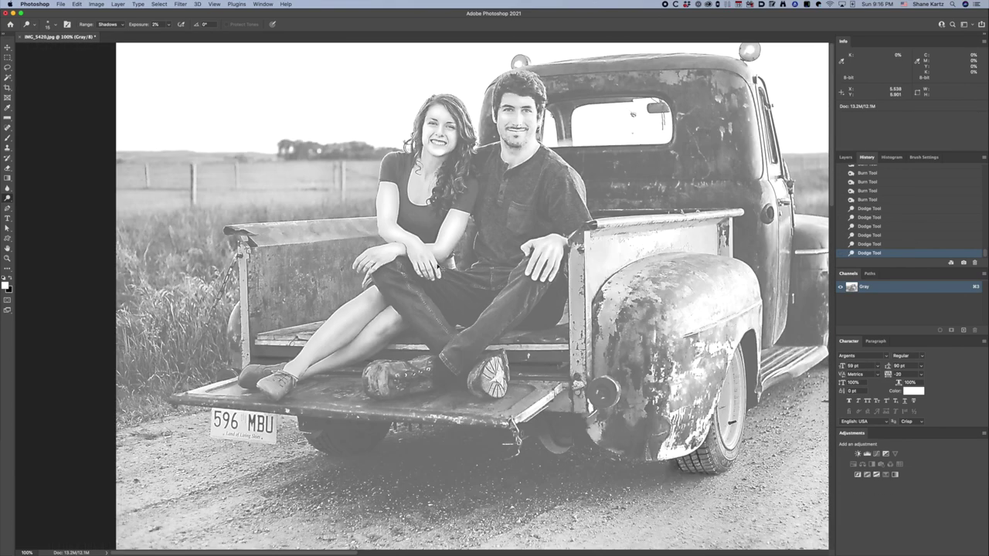
{"action": "left_click_drag", "start_coordinate": [505, 135], "coordinate": [453, 202]}
{"action": "key", "text": "super+plus"}
{"action": "key", "text": "super+plus"}
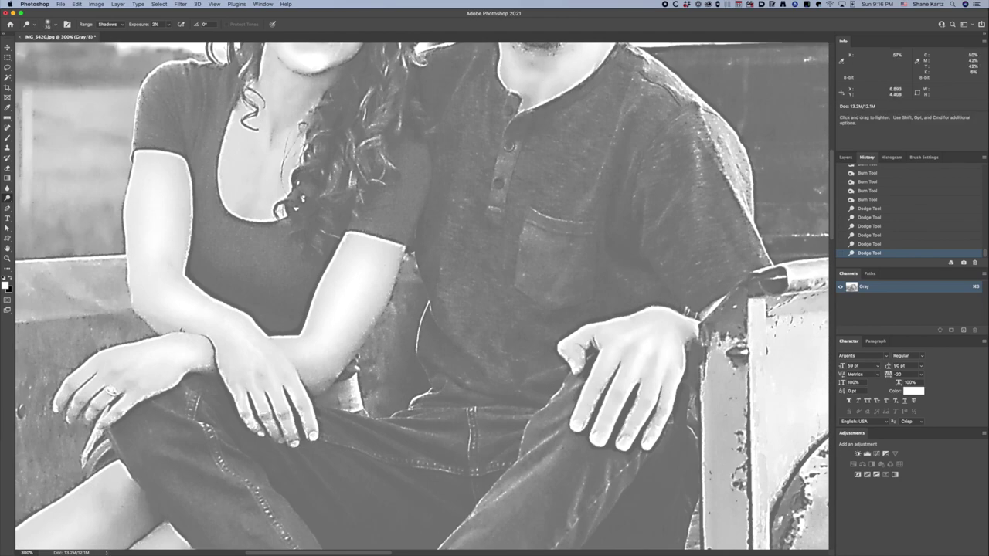
{"action": "left_click", "coordinate": [108, 24]}
{"action": "left_click", "coordinate": [108, 34]}
{"action": "left_click", "coordinate": [641, 197]}
{"action": "left_click", "coordinate": [633, 198]}
{"action": "left_click", "coordinate": [622, 199]}
{"action": "left_click", "coordinate": [614, 198]}
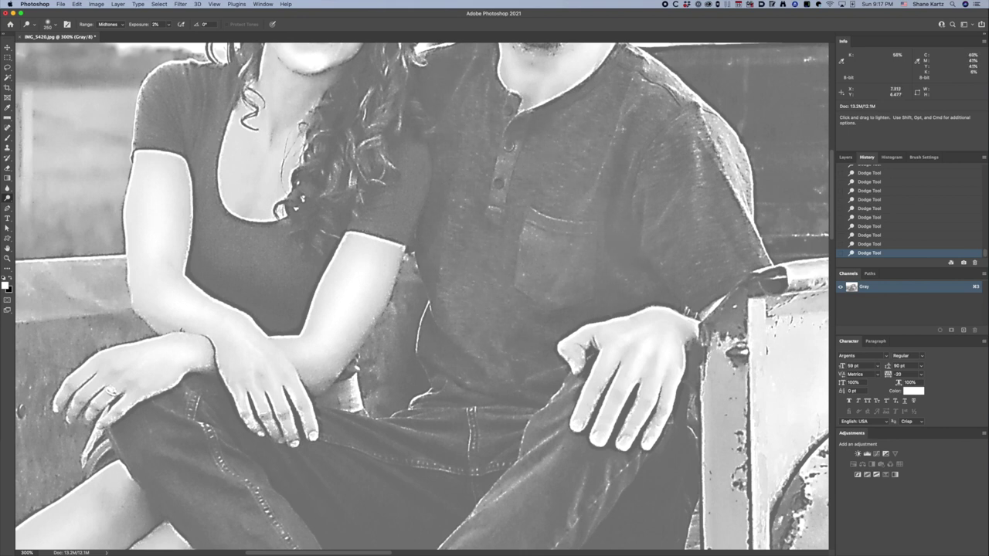
{"action": "left_click", "coordinate": [885, 182]}
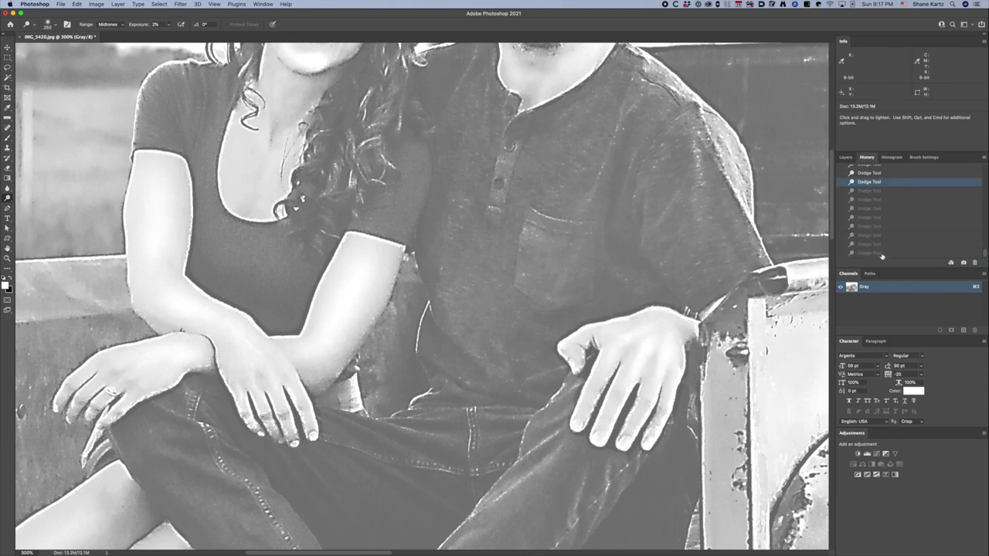
{"action": "left_click", "coordinate": [881, 253]}
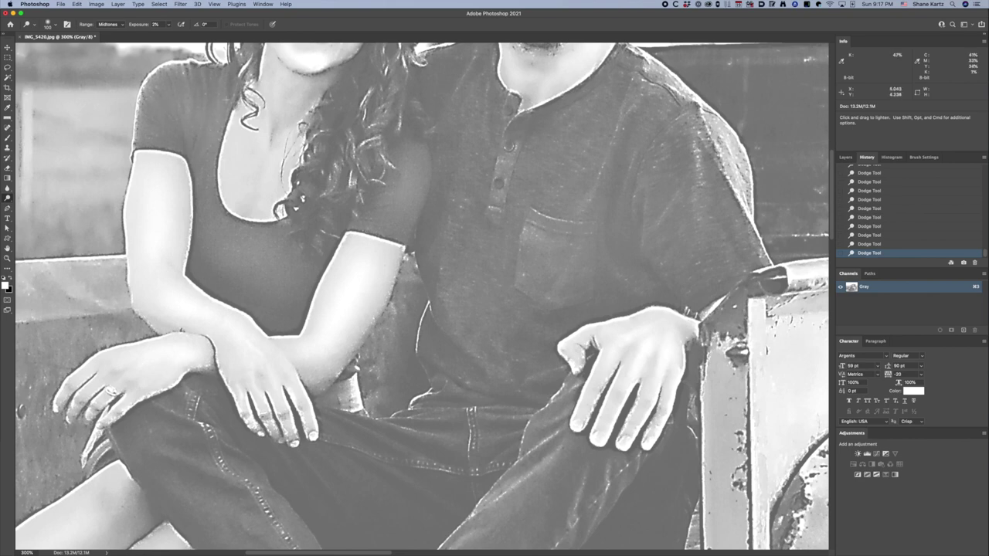
Step: Set the Dodge tool's range to Highlights and check the couple's shading in the whole photo and close up
{"action": "scroll", "coordinate": [421, 298], "scroll_direction": "up", "scroll_amount": 5}
{"action": "key", "text": "alt+shift+h"}
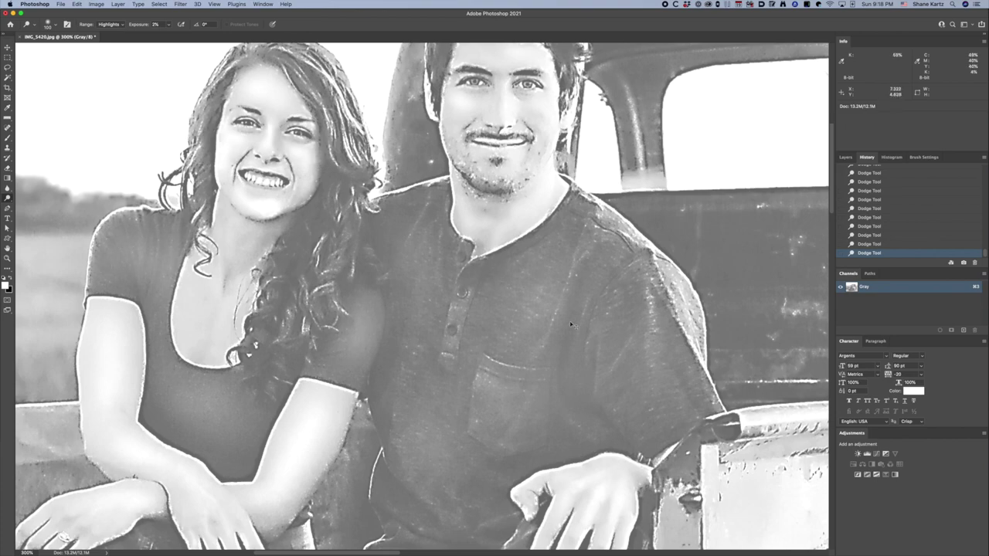
{"action": "key", "text": "super+0"}
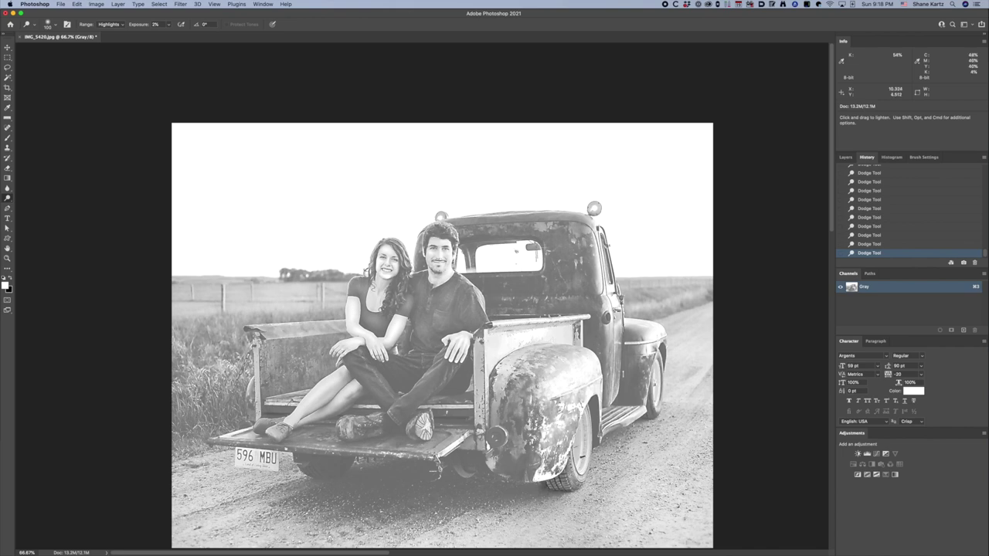
{"action": "key", "text": "super+equal"}
{"action": "key", "text": "super+equal"}
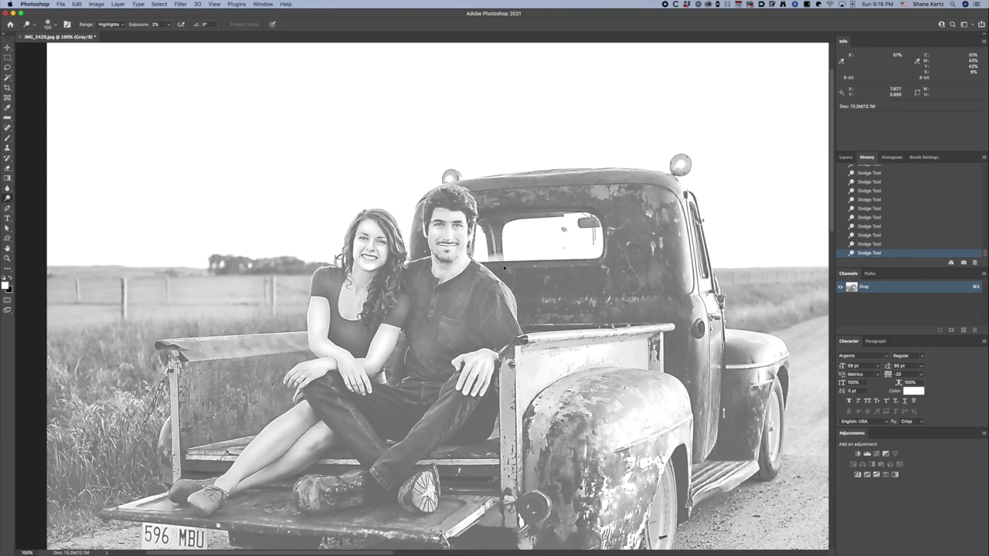
{"action": "key", "text": "super+minus"}
{"action": "key", "text": "super+equal"}
{"action": "key", "text": "super+equal"}
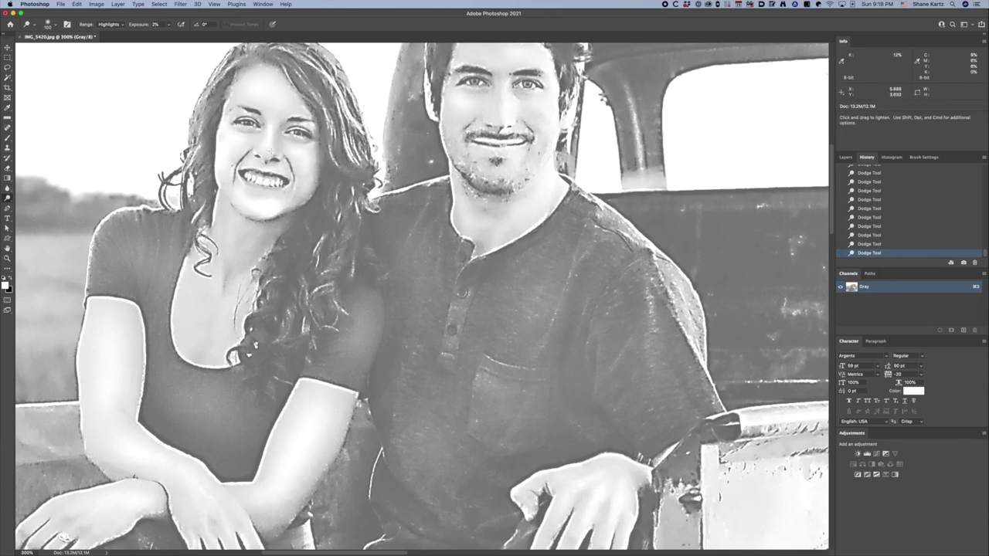
Step: Smooth the skin on the woman's and the man's faces with the Blur tool at 100% strength
{"action": "key", "text": "super+equal"}
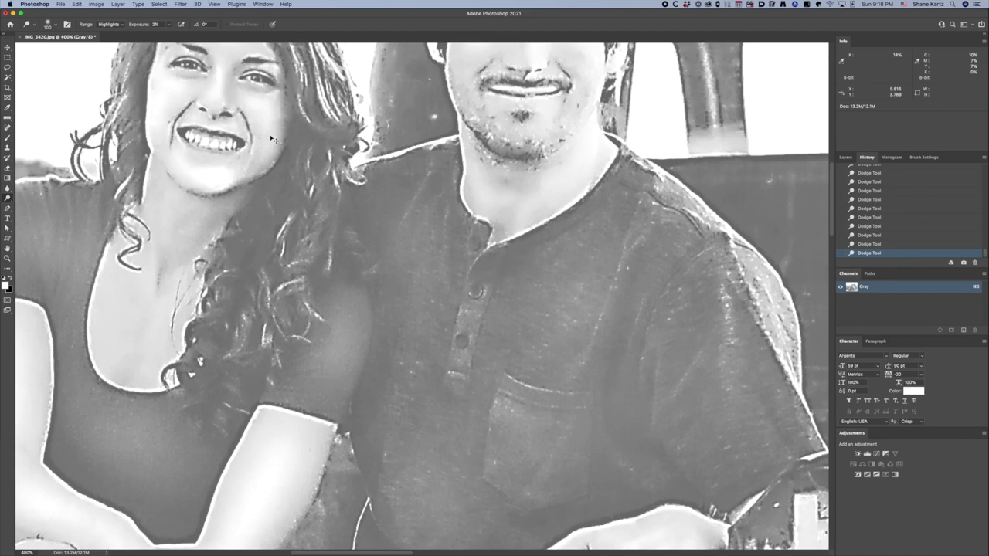
{"action": "left_click_drag", "start_coordinate": [254, 112], "coordinate": [389, 298]}
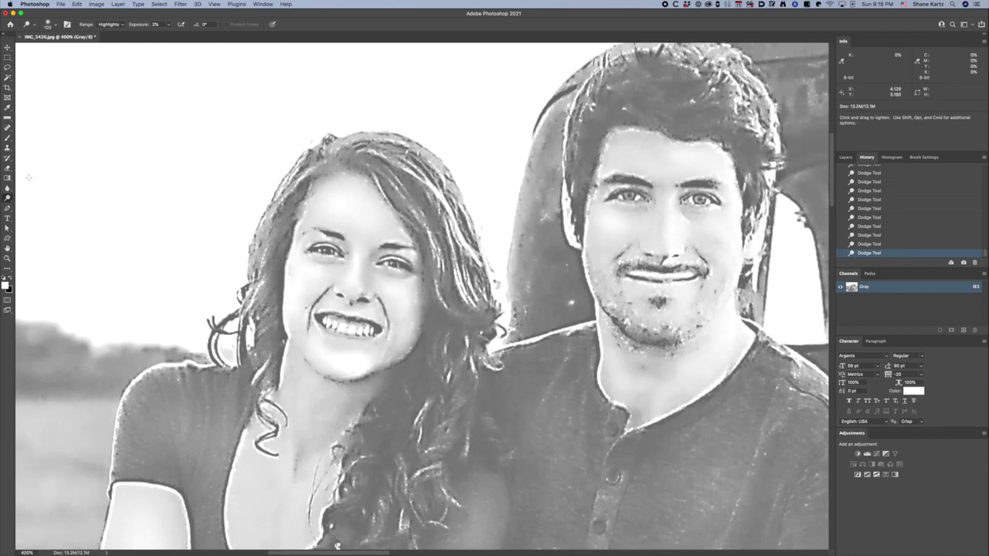
{"action": "left_click", "coordinate": [8, 188]}
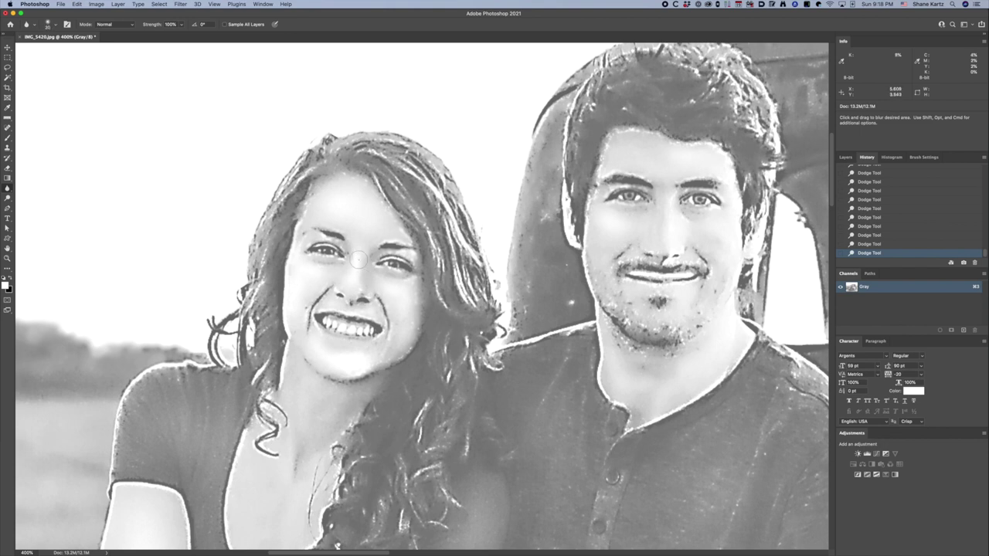
{"action": "left_click_drag", "start_coordinate": [356, 250], "coordinate": [363, 271]}
{"action": "mouse_move", "coordinate": [407, 303]}
{"action": "left_mouse_down"}
{"action": "mouse_move", "coordinate": [398, 317]}
{"action": "mouse_move", "coordinate": [405, 304]}
{"action": "left_mouse_up"}
{"action": "mouse_move", "coordinate": [324, 276]}
{"action": "left_mouse_down"}
{"action": "mouse_move", "coordinate": [309, 271]}
{"action": "mouse_move", "coordinate": [319, 270]}
{"action": "left_mouse_up"}
{"action": "mouse_move", "coordinate": [362, 220]}
{"action": "left_mouse_down"}
{"action": "mouse_move", "coordinate": [332, 185]}
{"action": "mouse_move", "coordinate": [340, 203]}
{"action": "mouse_move", "coordinate": [369, 206]}
{"action": "mouse_move", "coordinate": [399, 229]}
{"action": "mouse_move", "coordinate": [341, 185]}
{"action": "mouse_move", "coordinate": [376, 196]}
{"action": "left_mouse_up"}
{"action": "mouse_move", "coordinate": [656, 149]}
{"action": "left_mouse_down"}
{"action": "mouse_move", "coordinate": [705, 166]}
{"action": "mouse_move", "coordinate": [639, 153]}
{"action": "mouse_move", "coordinate": [674, 159]}
{"action": "left_mouse_up"}
{"action": "mouse_move", "coordinate": [601, 240]}
{"action": "left_mouse_down"}
{"action": "mouse_move", "coordinate": [620, 219]}
{"action": "mouse_move", "coordinate": [637, 219]}
{"action": "left_mouse_up"}
{"action": "mouse_move", "coordinate": [698, 223]}
{"action": "left_mouse_down"}
{"action": "mouse_move", "coordinate": [726, 239]}
{"action": "mouse_move", "coordinate": [724, 276]}
{"action": "mouse_move", "coordinate": [724, 232]}
{"action": "mouse_move", "coordinate": [709, 229]}
{"action": "mouse_move", "coordinate": [724, 251]}
{"action": "left_mouse_up"}
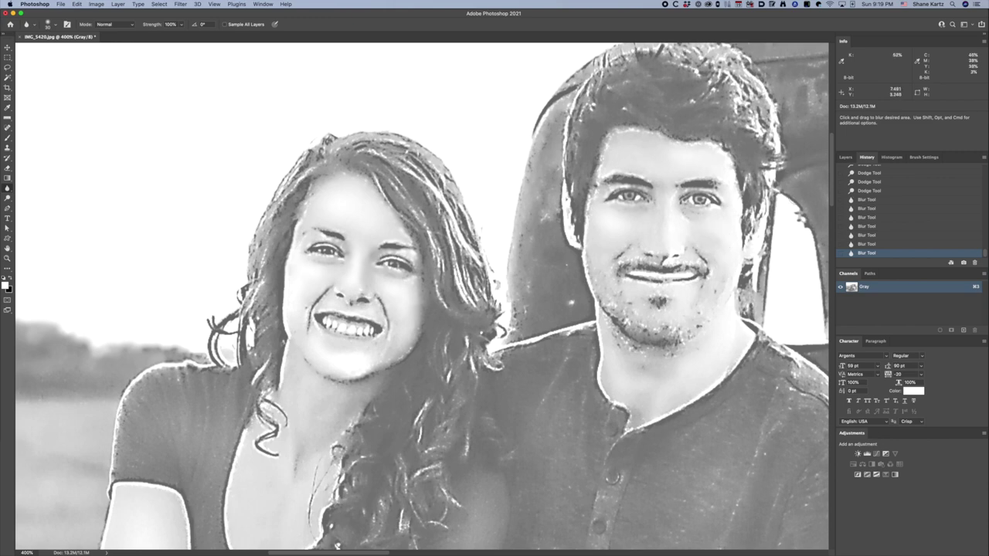
Step: Convert couple in truck 6x4.png to Grayscale mode
{"action": "key", "text": "super+minus"}
{"action": "key", "text": "super+minus"}
{"action": "key", "text": "super+minus"}
{"action": "key", "text": "super+minus"}
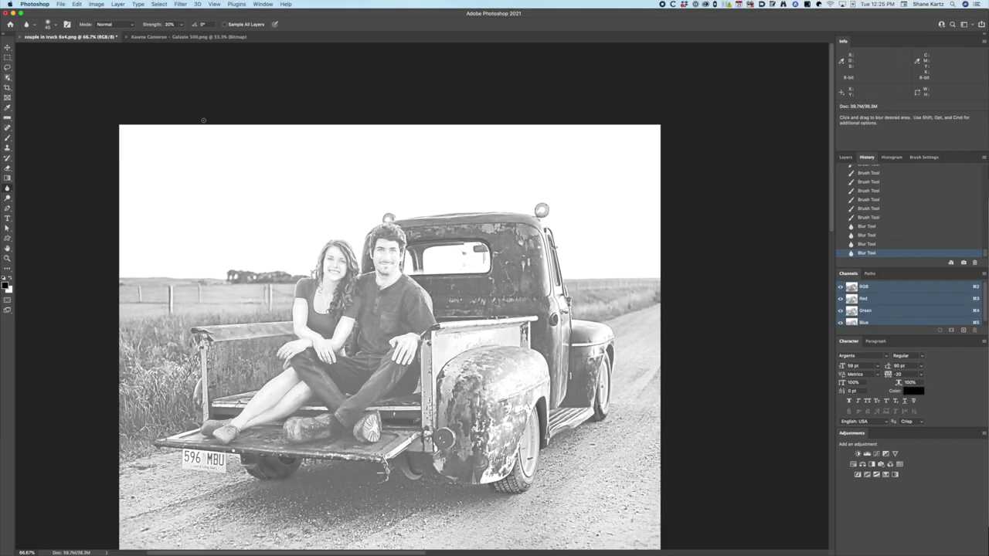
{"action": "left_click_drag", "start_coordinate": [203, 121], "coordinate": [385, 186]}
{"action": "left_click", "coordinate": [98, 4]}
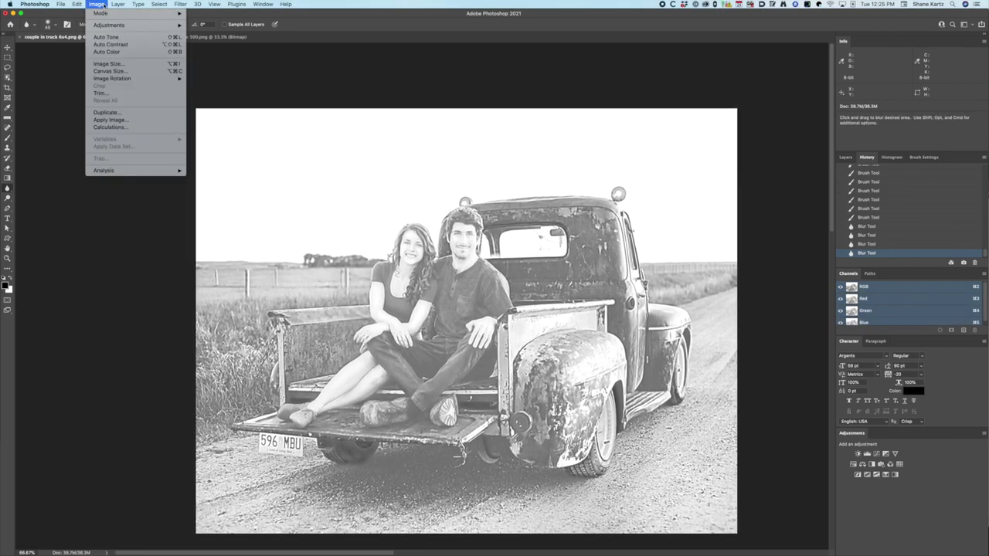
{"action": "mouse_move", "coordinate": [106, 13]}
{"action": "left_click", "coordinate": [206, 22]}
Step: Convert the image to Bitmap at 600 pixels/inch with a line-shaped halftone screen of 80 lines/inch at -35 degrees
{"action": "left_click", "coordinate": [99, 5]}
{"action": "mouse_move", "coordinate": [99, 14]}
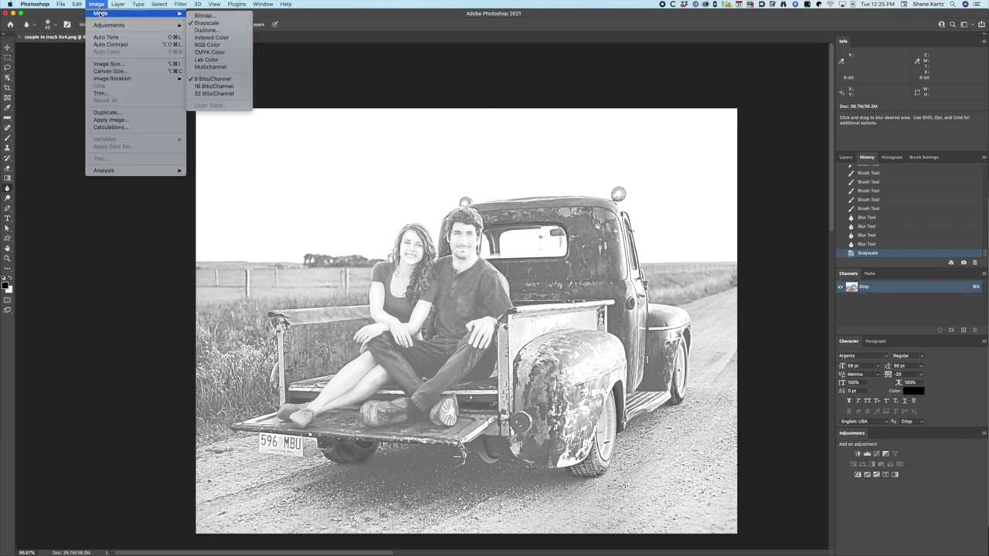
{"action": "left_click", "coordinate": [202, 15]}
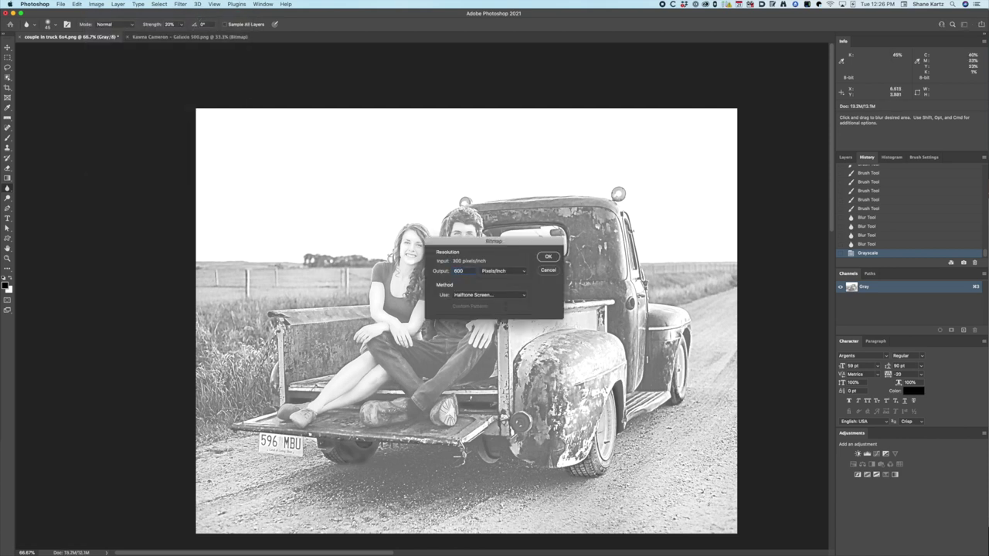
{"action": "key", "text": "Return"}
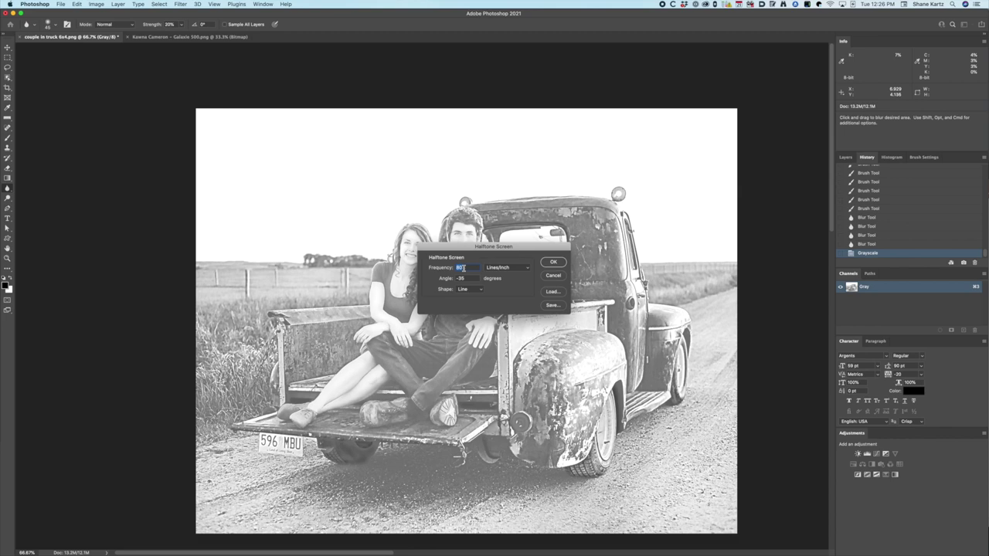
{"action": "key", "text": "Return"}
Step: Examine the halftone line pattern on the couple and the truck at several magnifications
{"action": "key", "text": "super+equal"}
{"action": "key", "text": "super+equal"}
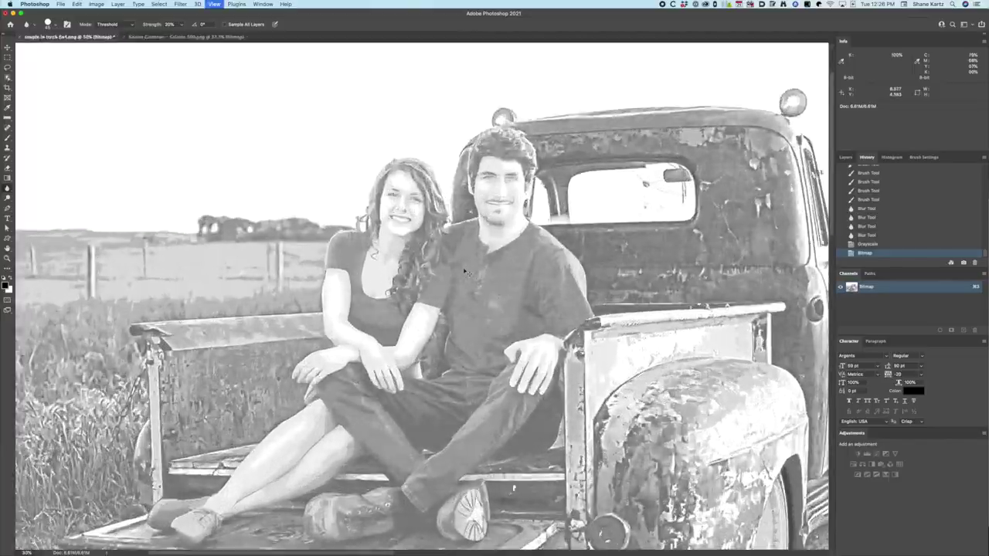
{"action": "key", "text": "super+minus"}
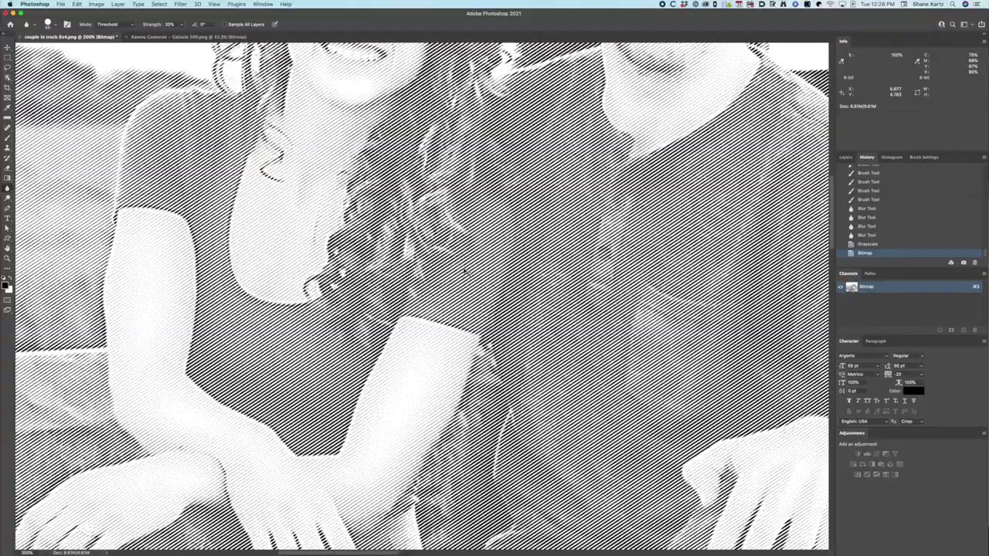
{"action": "key", "text": "super+equal"}
{"action": "key", "text": "super+minus"}
{"action": "key", "text": "super+minus"}
{"action": "key", "text": "super+minus"}
{"action": "key", "text": "super+minus"}
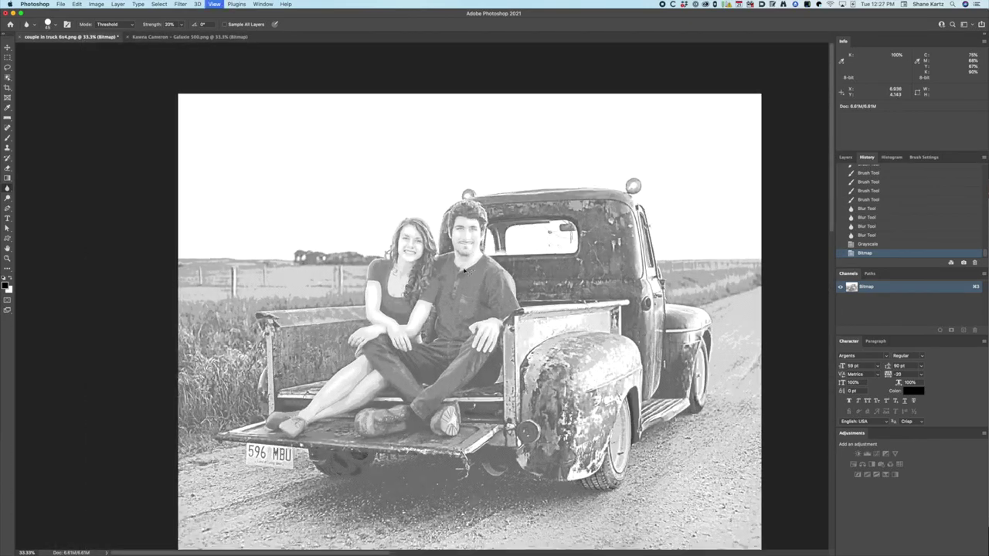
{"action": "key", "text": "super+equal"}
{"action": "scroll", "coordinate": [464, 268], "scroll_direction": "down", "scroll_amount": 10}
{"action": "scroll", "coordinate": [464, 271], "scroll_direction": "up", "scroll_amount": 3}
{"action": "scroll", "coordinate": [464, 271], "scroll_direction": "up", "scroll_amount": 5}
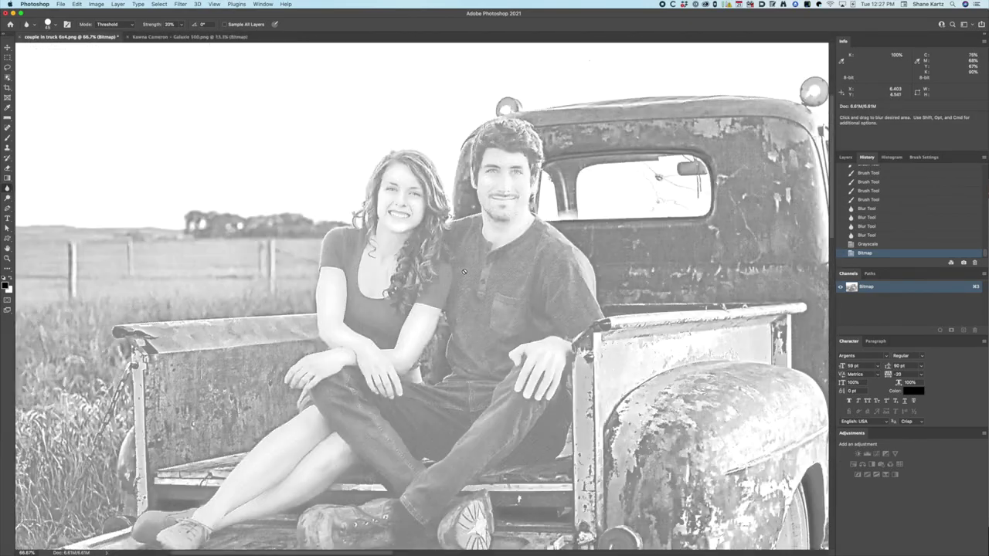
Step: Save the bitmap as a PNG named couple in truck 14x11.png with the default PNG options
{"action": "left_click", "coordinate": [60, 5]}
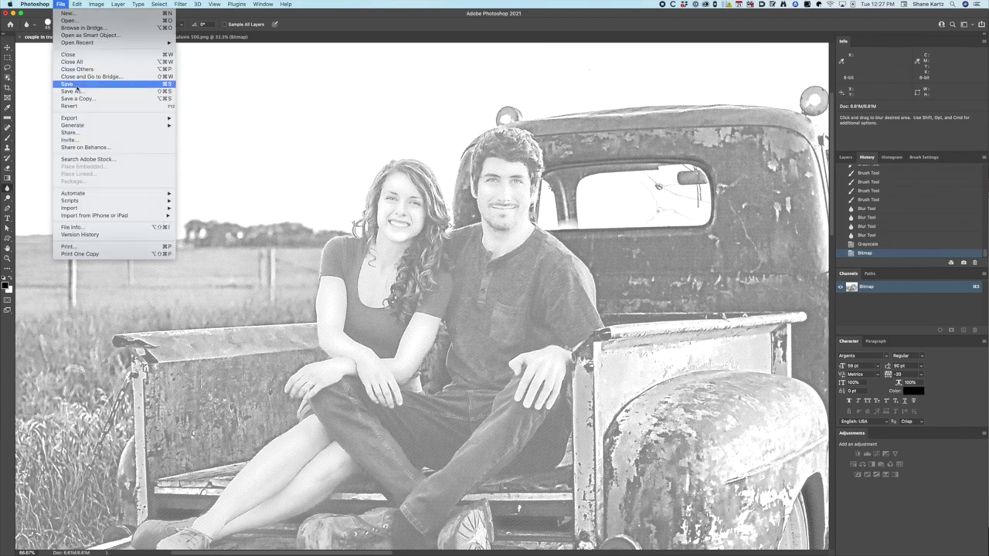
{"action": "left_click", "coordinate": [79, 91]}
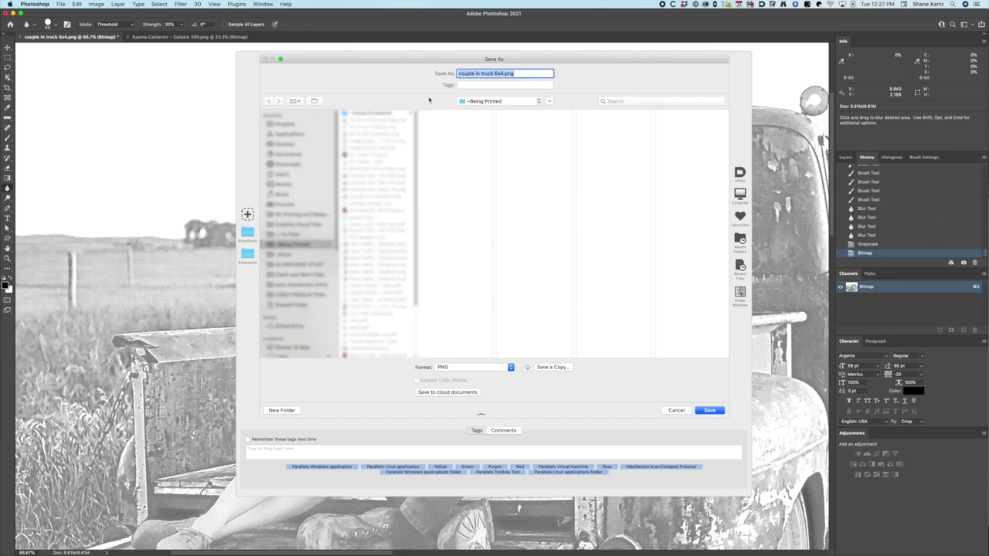
{"action": "left_click_drag", "start_coordinate": [496, 73], "coordinate": [499, 74]}
{"action": "left_click", "coordinate": [499, 73]}
{"action": "double_click", "coordinate": [498, 73]}
{"action": "key", "text": "BackSpace"}
{"action": "type", "text": "14x11"}
{"action": "left_click", "coordinate": [710, 410]}
{"action": "left_click", "coordinate": [543, 262]}
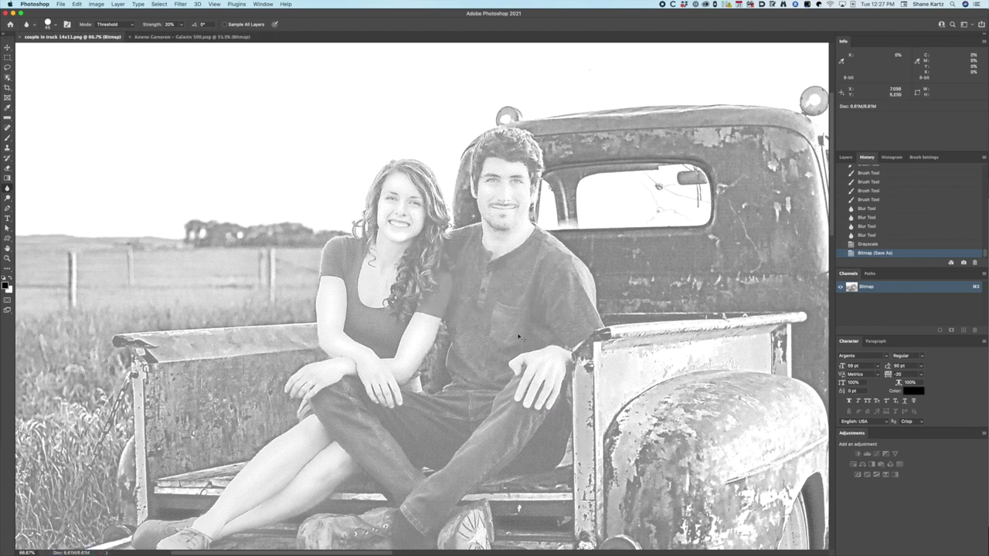
Step: Switch to the Glowforge design Couple in Truck and set its material to Thick Maple Plywood
{"action": "key", "text": "super+Tab"}
{"action": "left_click", "coordinate": [288, 280]}
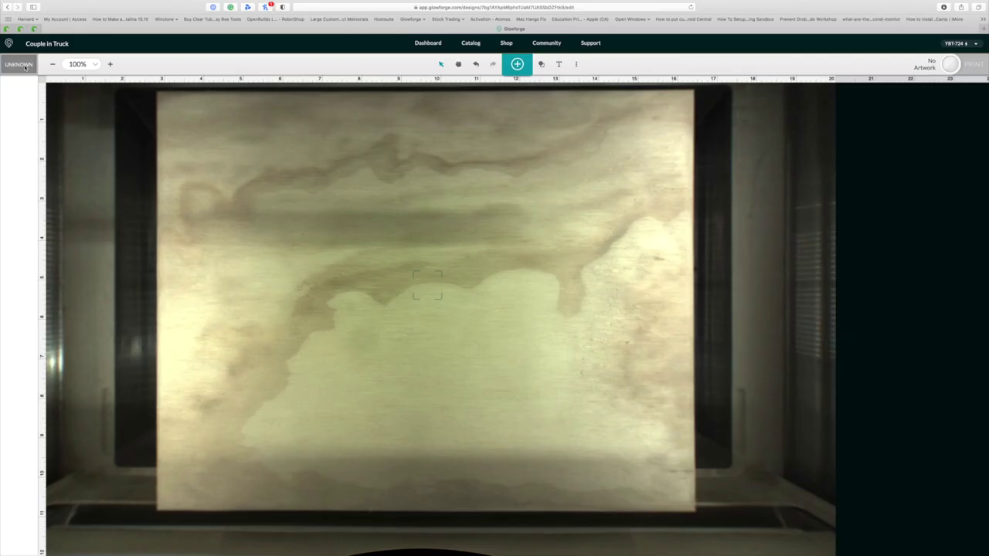
{"action": "left_click", "coordinate": [23, 68]}
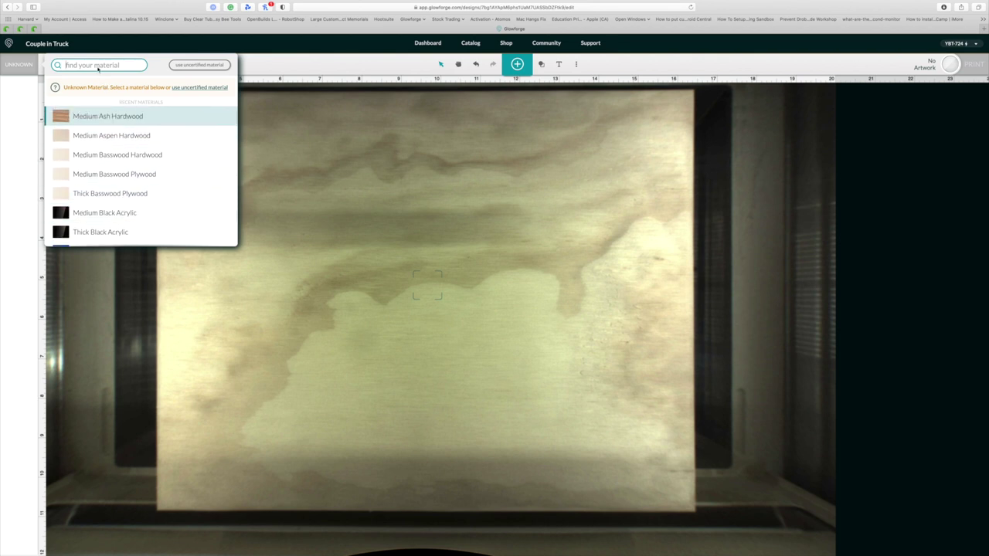
{"action": "type", "text": "map"}
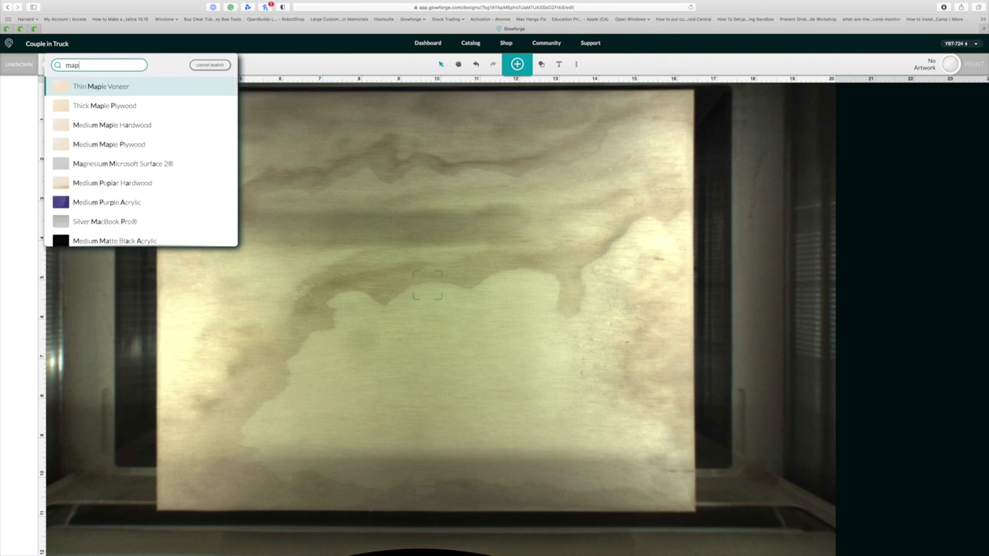
{"action": "left_click", "coordinate": [120, 105]}
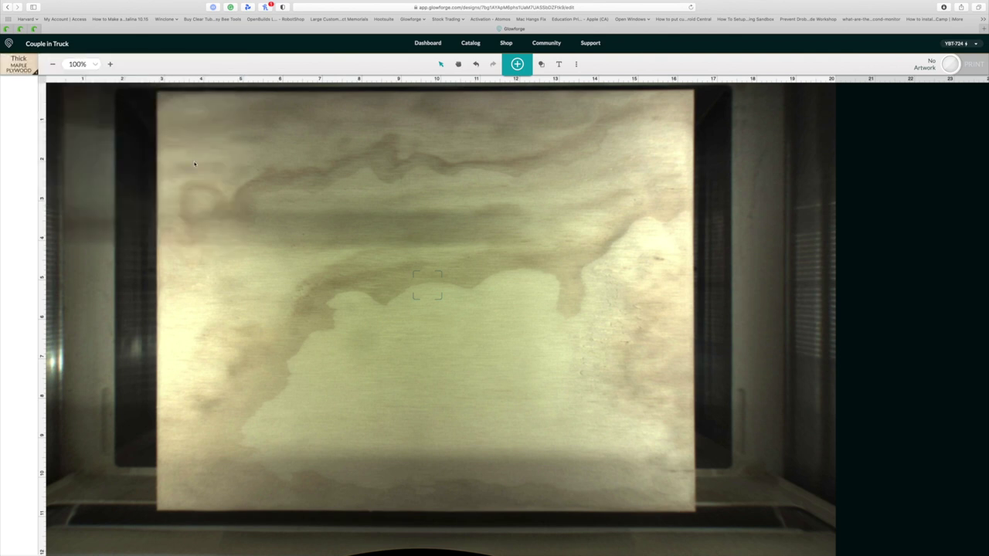